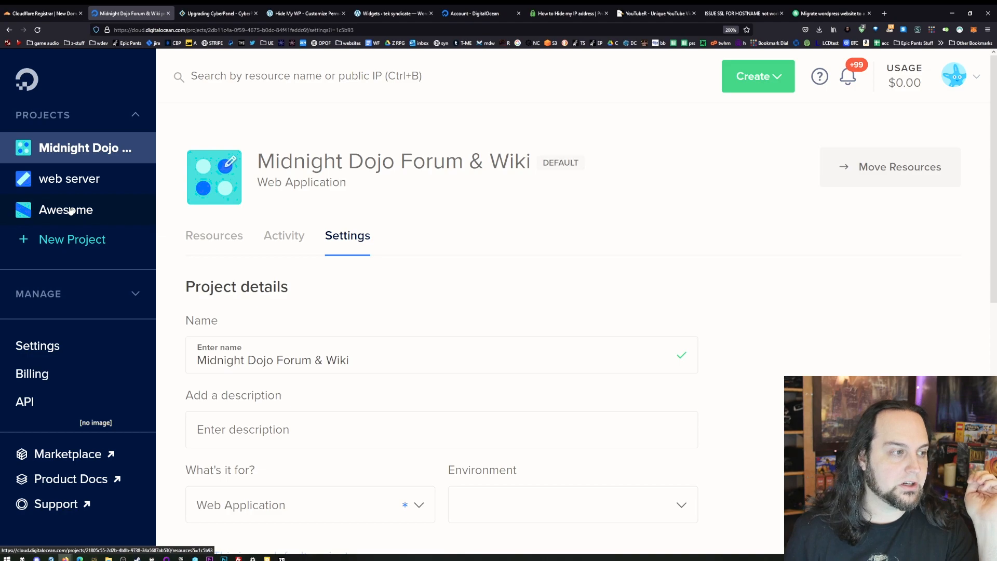
{"action": "left_click", "coordinate": [81, 248]}
{"action": "scroll", "coordinate": [467, 332], "scroll_direction": "down", "scroll_amount": 3}
{"action": "left_click", "coordinate": [462, 296]}
{"action": "left_click", "coordinate": [446, 383]}
{"action": "scroll", "coordinate": [431, 442], "scroll_direction": "down", "scroll_amount": 3}
{"action": "scroll", "coordinate": [414, 456], "scroll_direction": "up", "scroll_amount": 3}
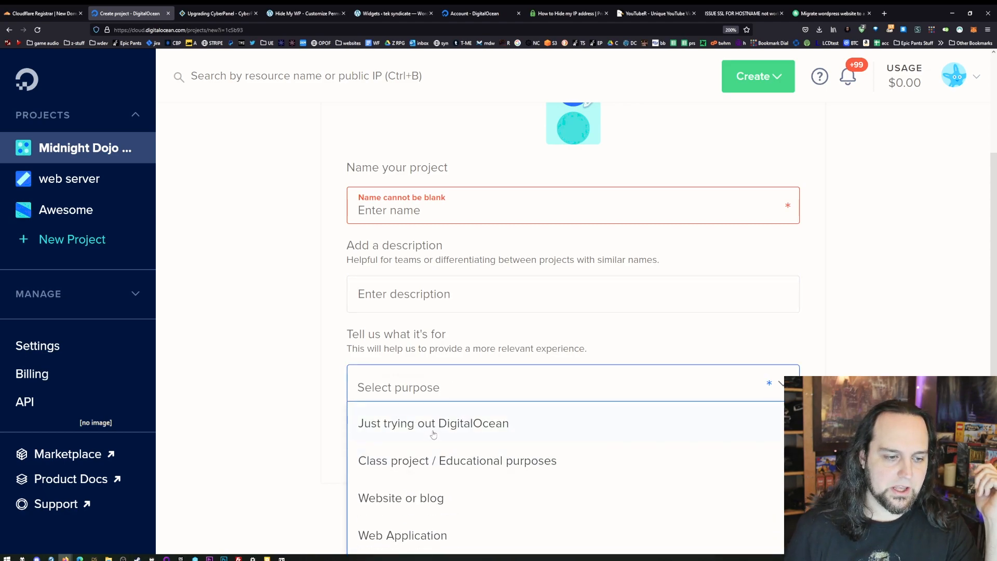
{"action": "left_click", "coordinate": [433, 434]}
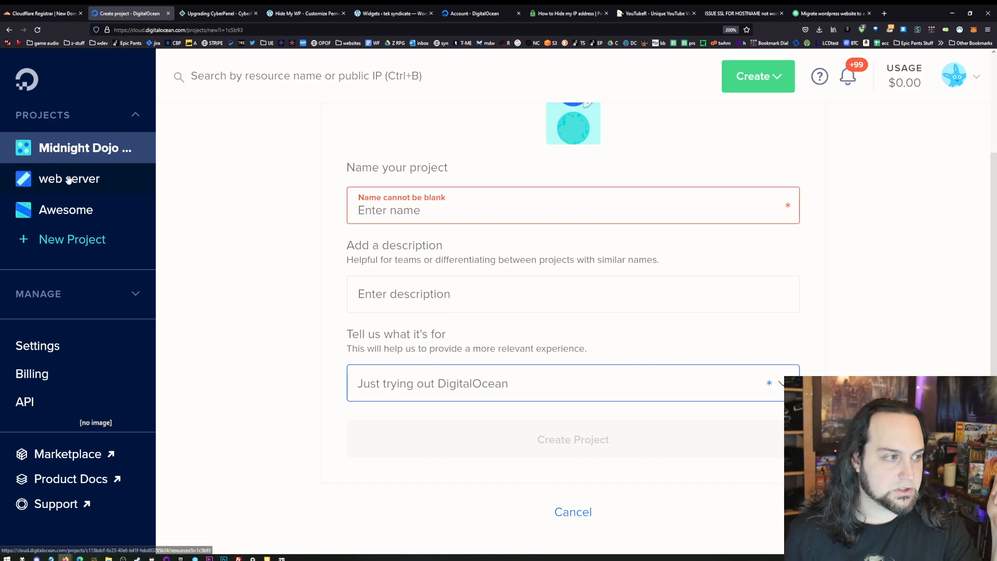
- Open the Awesome project and start creating a new Droplet in it
{"action": "left_click", "coordinate": [51, 218]}
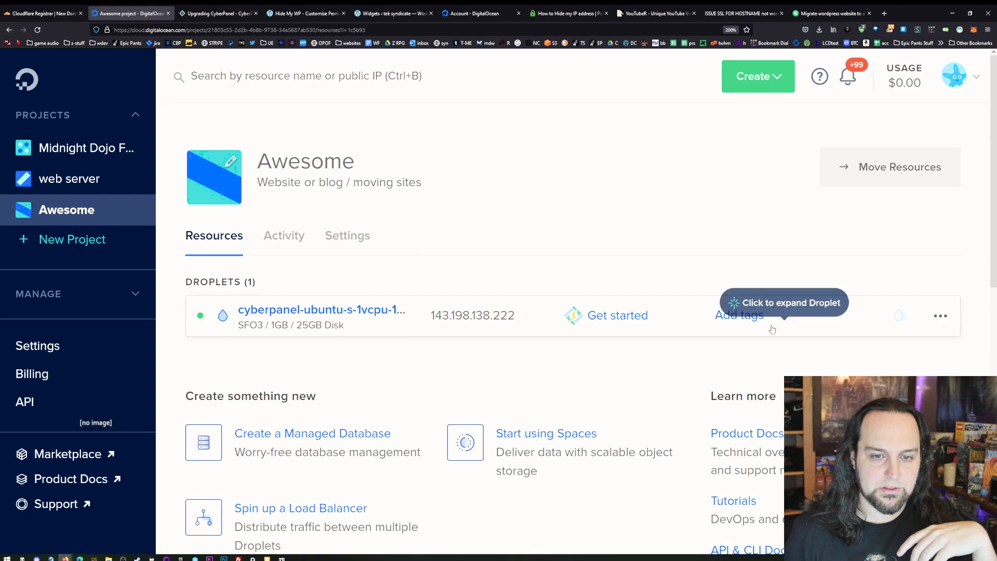
{"action": "scroll", "coordinate": [346, 229], "scroll_direction": "down", "scroll_amount": 2}
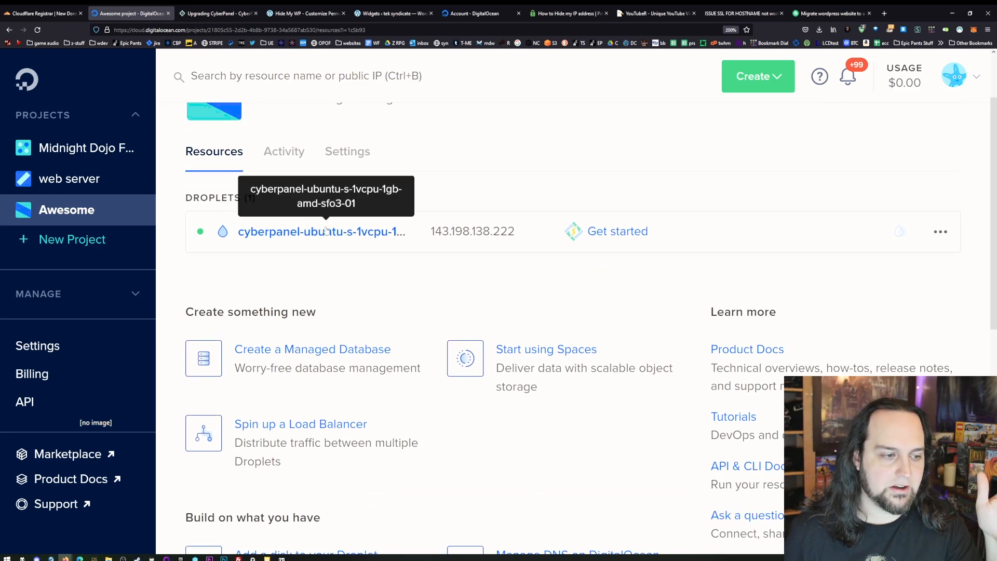
{"action": "scroll", "coordinate": [519, 218], "scroll_direction": "up", "scroll_amount": 2}
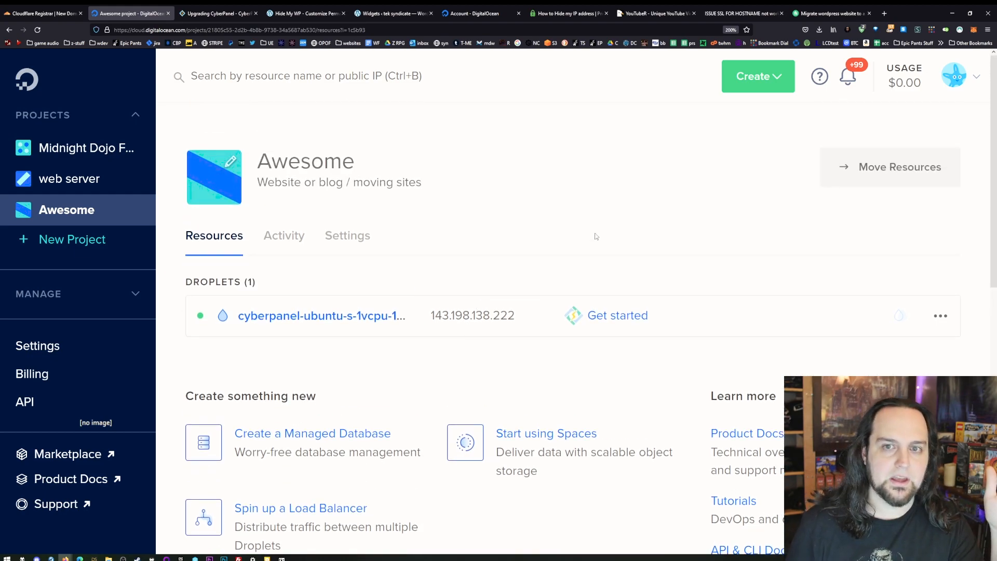
{"action": "left_click", "coordinate": [770, 78]}
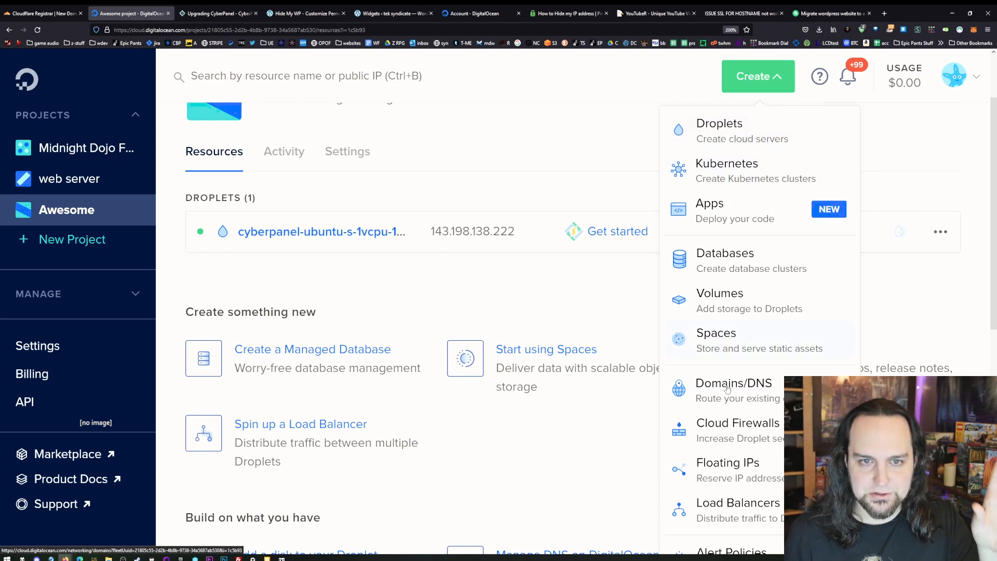
{"action": "left_click", "coordinate": [750, 126]}
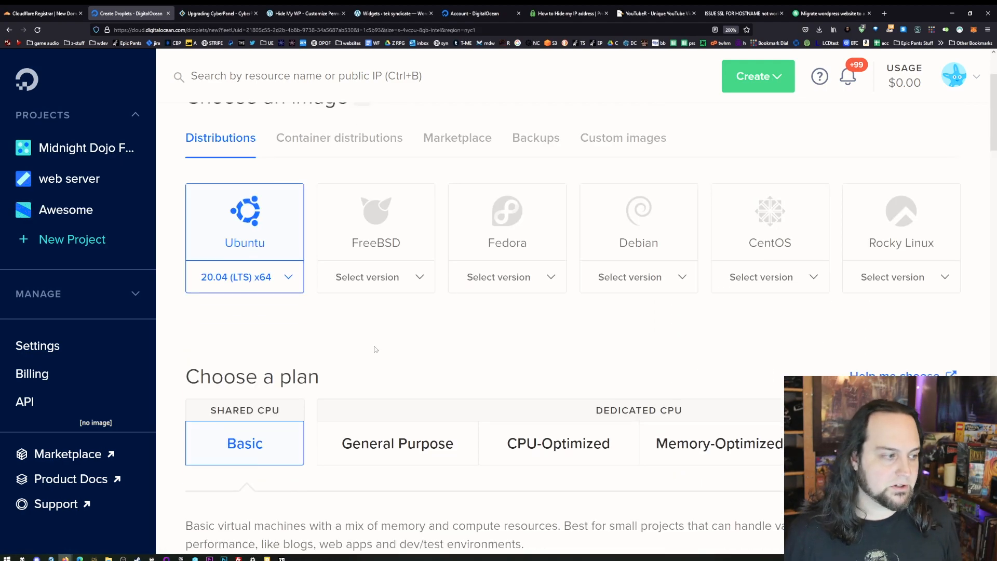
- Search the Marketplace images for "panel" and select CyberPanel as the Droplet's image
{"action": "scroll", "coordinate": [375, 349], "scroll_direction": "down", "scroll_amount": 2}
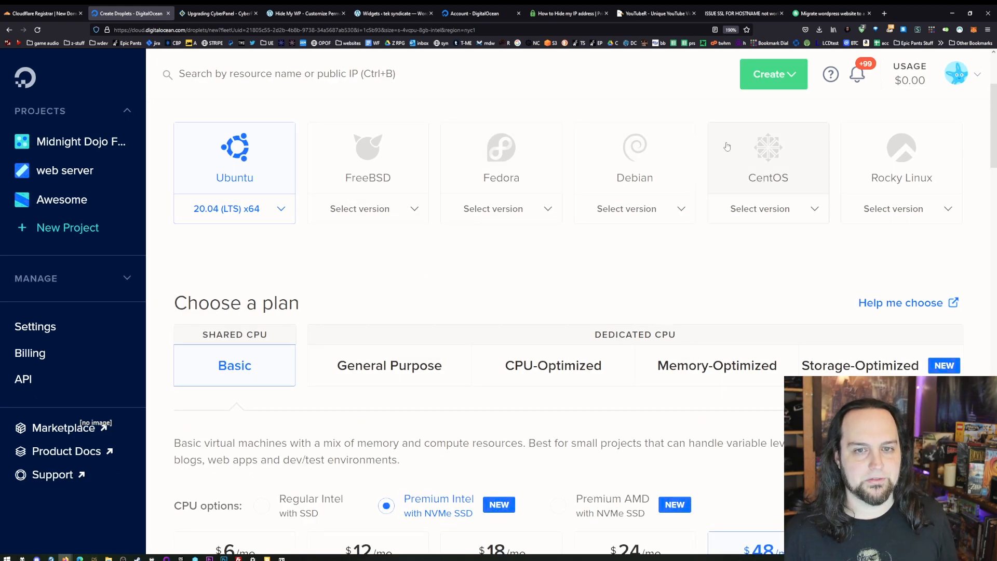
{"action": "scroll", "coordinate": [561, 215], "scroll_direction": "down", "scroll_amount": 6}
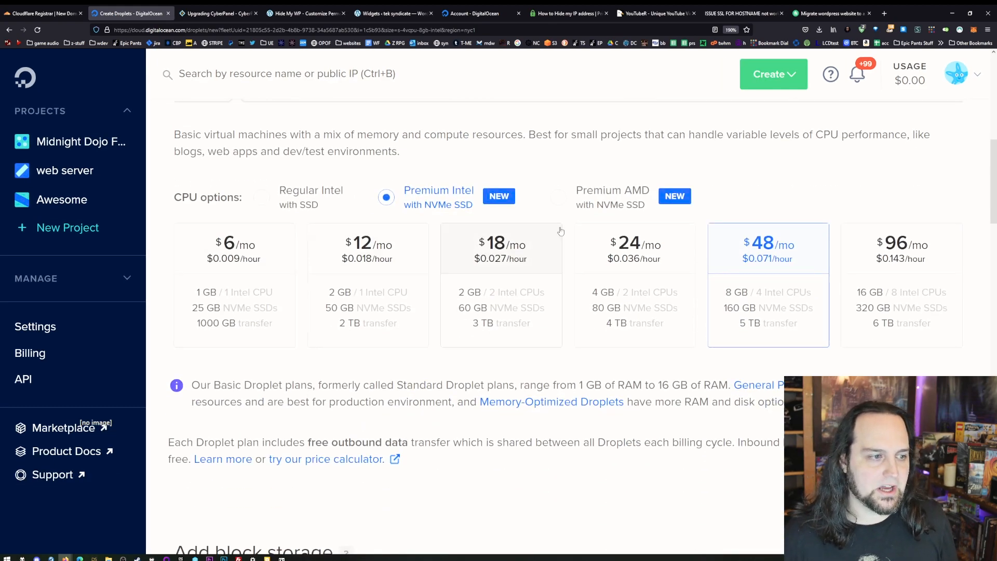
{"action": "scroll", "coordinate": [499, 358], "scroll_direction": "down", "scroll_amount": 9}
{"action": "scroll", "coordinate": [503, 347], "scroll_direction": "up", "scroll_amount": 9}
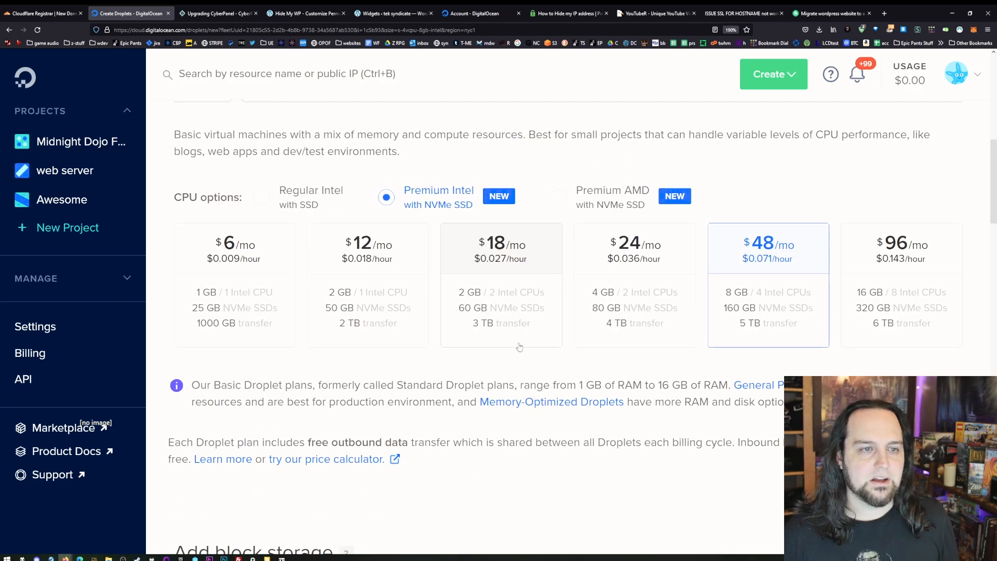
{"action": "scroll", "coordinate": [519, 350], "scroll_direction": "up", "scroll_amount": 8}
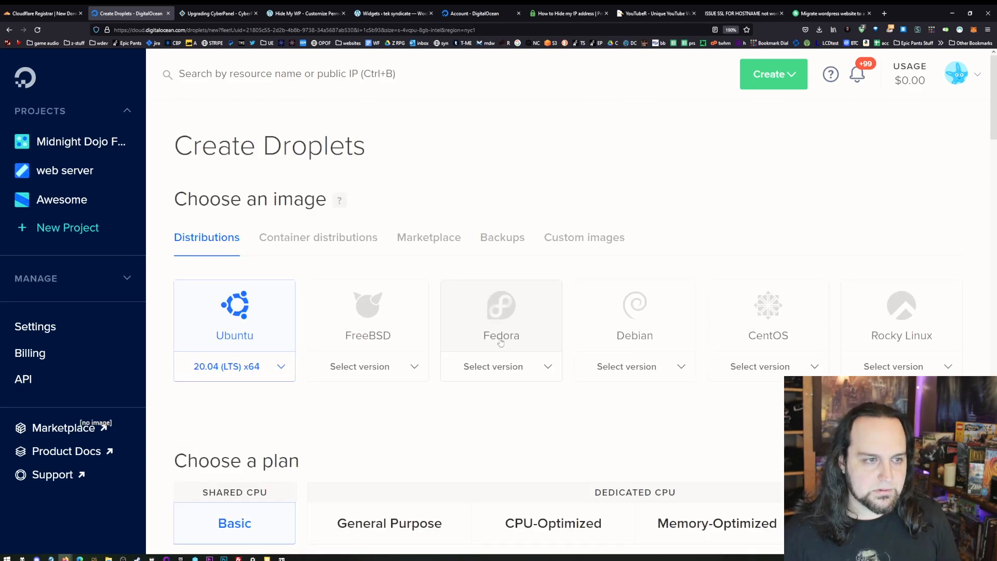
{"action": "left_click", "coordinate": [446, 239]}
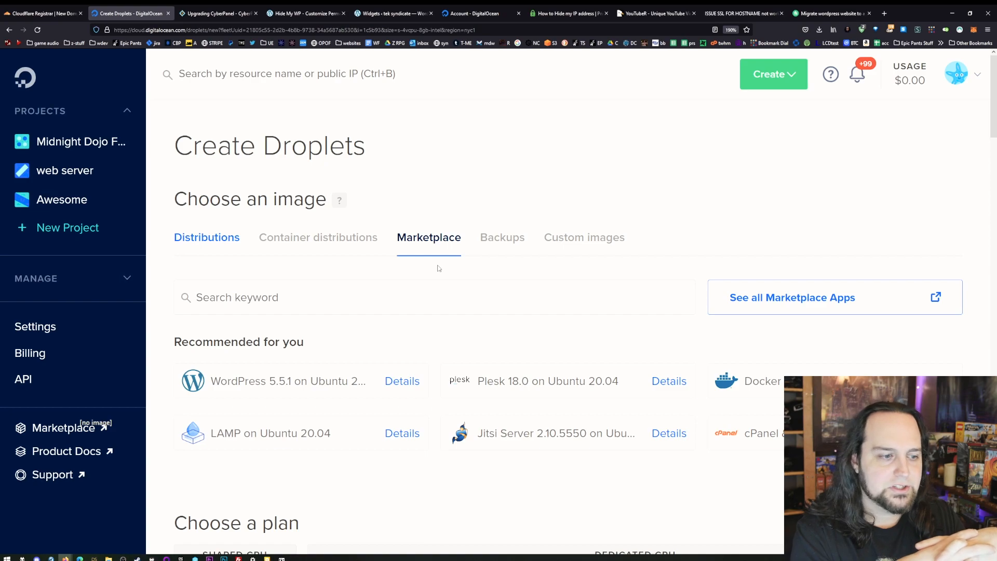
{"action": "left_click", "coordinate": [372, 301]}
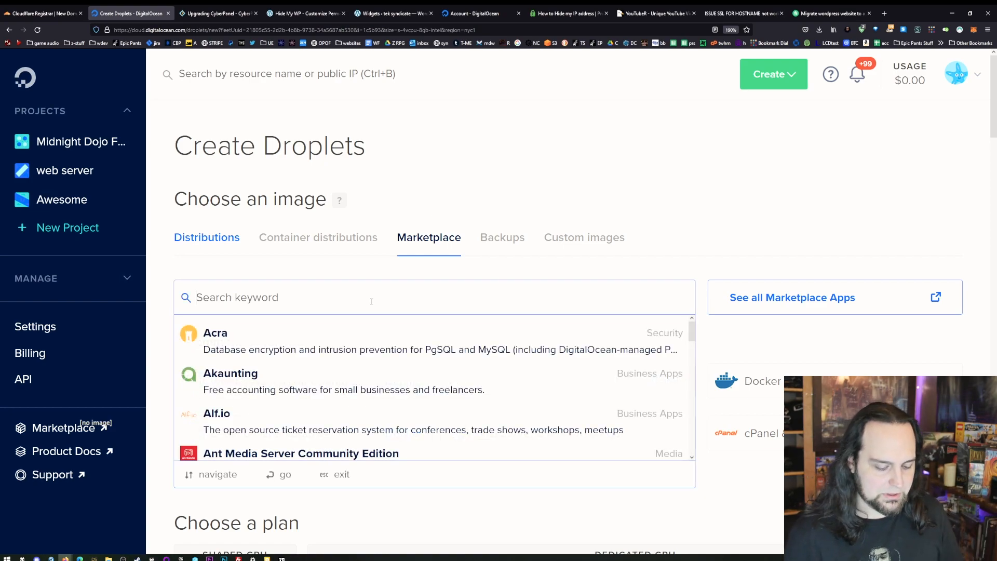
{"action": "type", "text": "panel"}
{"action": "scroll", "coordinate": [274, 426], "scroll_direction": "down", "scroll_amount": 5}
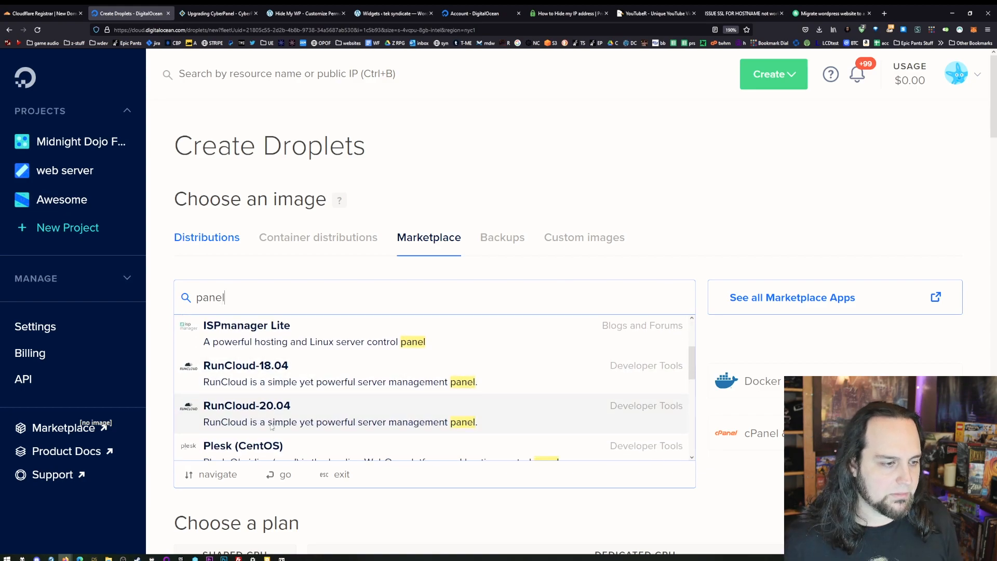
{"action": "scroll", "coordinate": [273, 425], "scroll_direction": "down", "scroll_amount": 1}
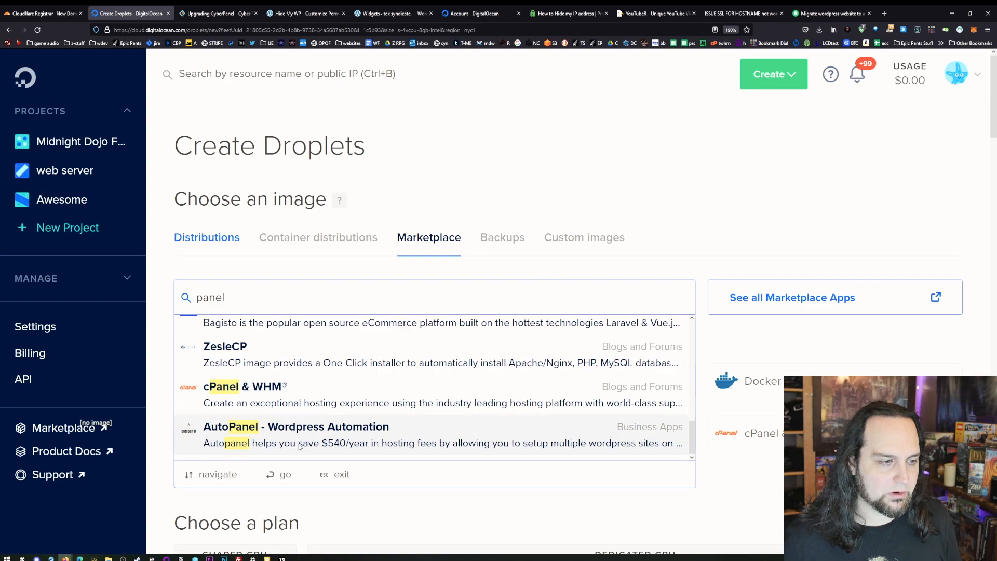
{"action": "scroll", "coordinate": [291, 447], "scroll_direction": "up", "scroll_amount": 5}
{"action": "scroll", "coordinate": [300, 446], "scroll_direction": "up", "scroll_amount": 2}
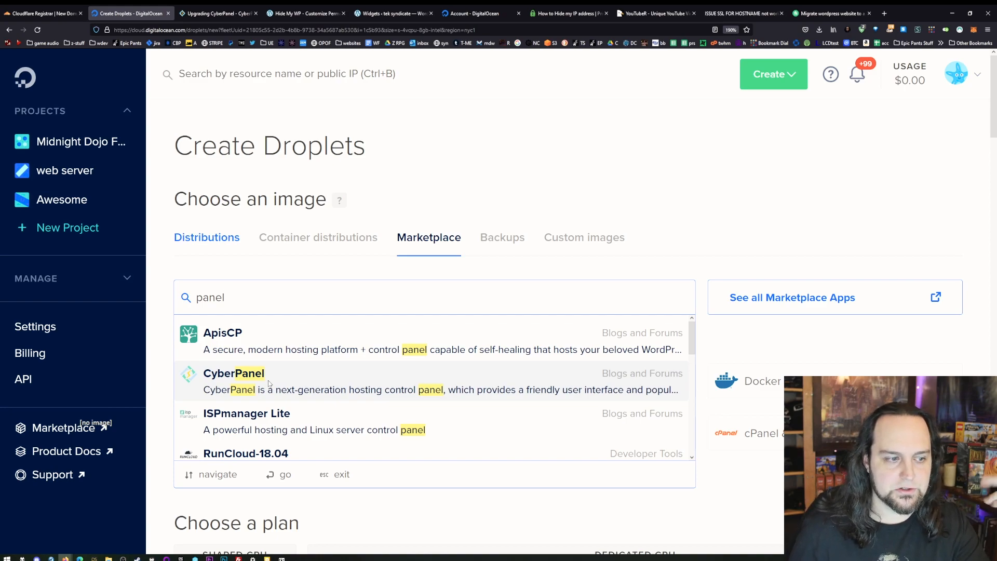
{"action": "left_click", "coordinate": [231, 371]}
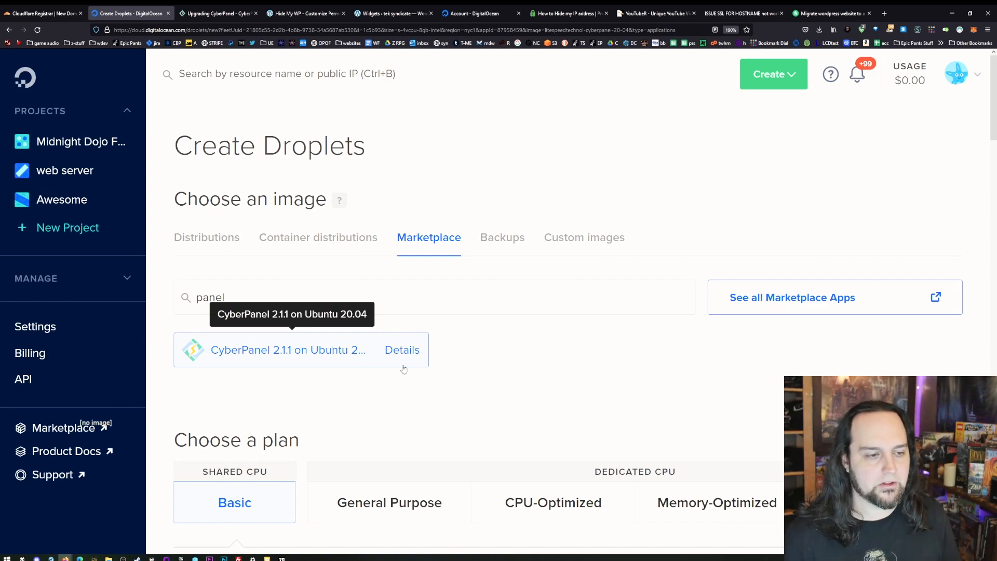
- Choose the Basic $6/mo plan with the Premium AMD with NVMe SSD CPU option
{"action": "scroll", "coordinate": [373, 355], "scroll_direction": "down", "scroll_amount": 4}
{"action": "scroll", "coordinate": [223, 350], "scroll_direction": "down", "scroll_amount": 3}
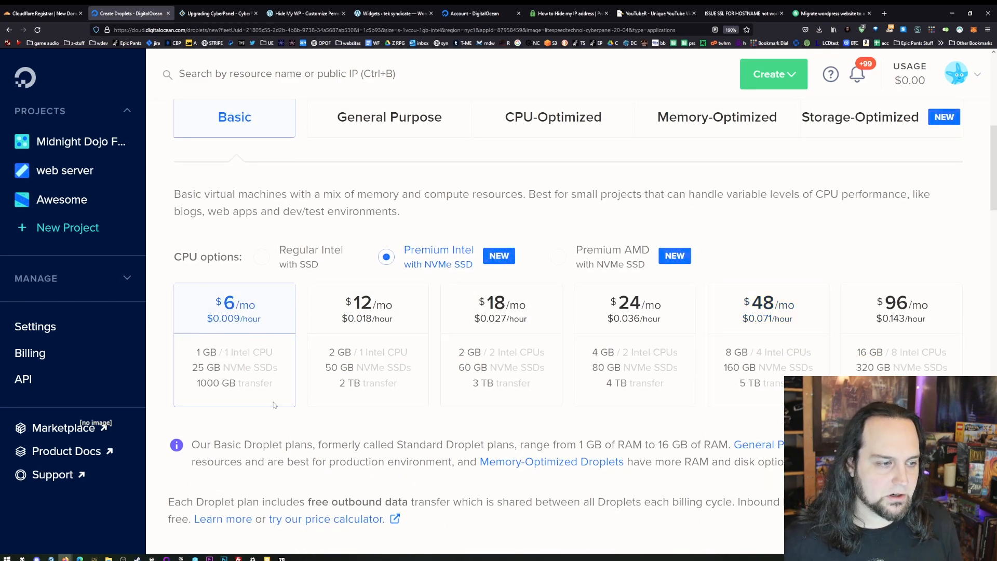
{"action": "scroll", "coordinate": [207, 327], "scroll_direction": "down", "scroll_amount": 3}
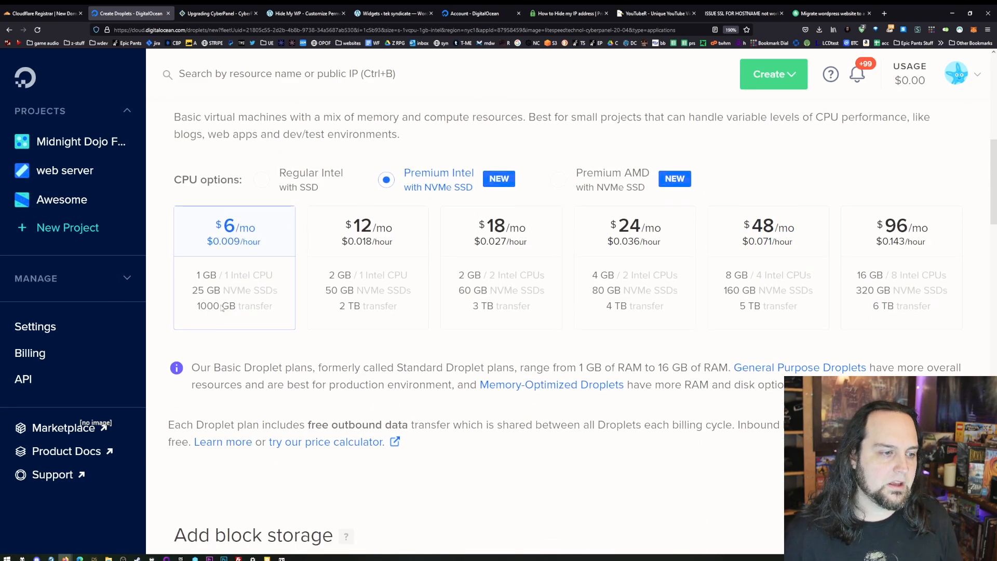
{"action": "left_click", "coordinate": [577, 181]}
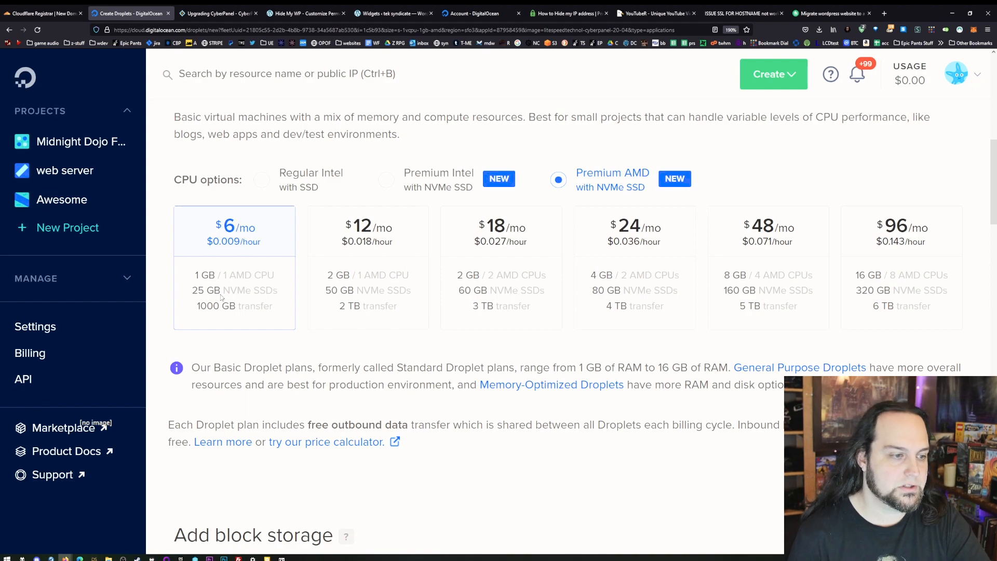
{"action": "scroll", "coordinate": [329, 344], "scroll_direction": "up", "scroll_amount": 3}
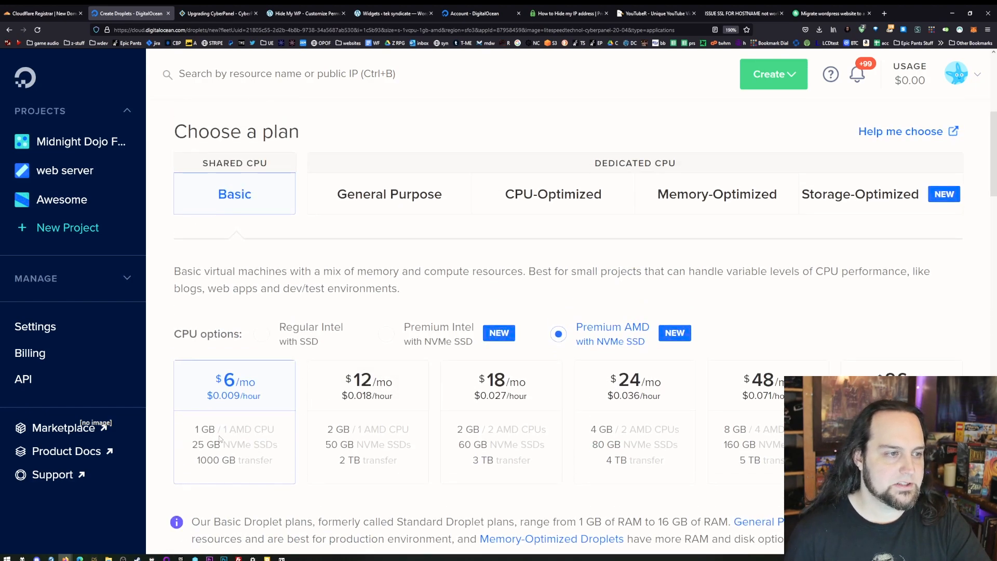
{"action": "scroll", "coordinate": [219, 438], "scroll_direction": "down", "scroll_amount": 3}
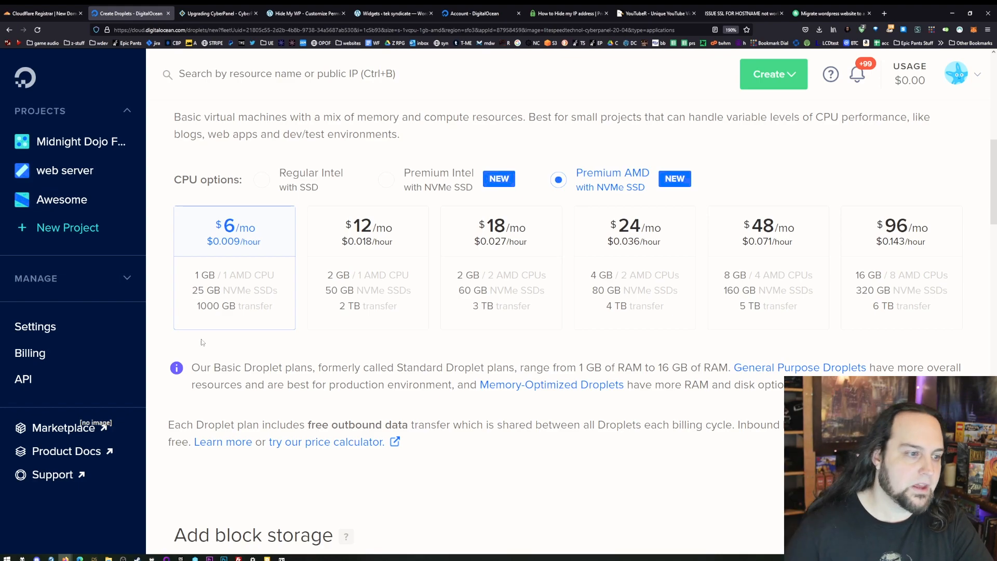
{"action": "scroll", "coordinate": [432, 480], "scroll_direction": "down", "scroll_amount": 4}
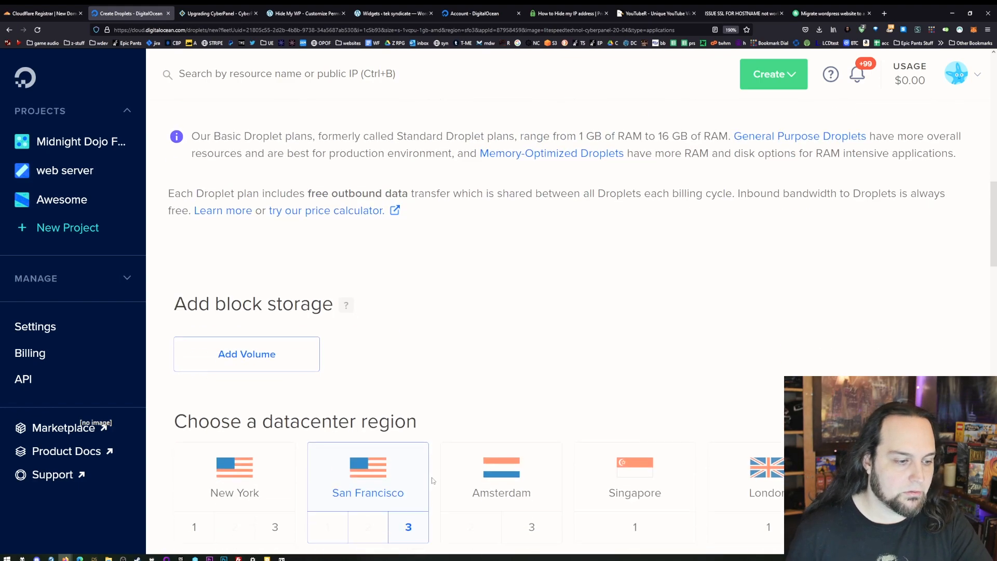
{"action": "left_click", "coordinate": [254, 357]}
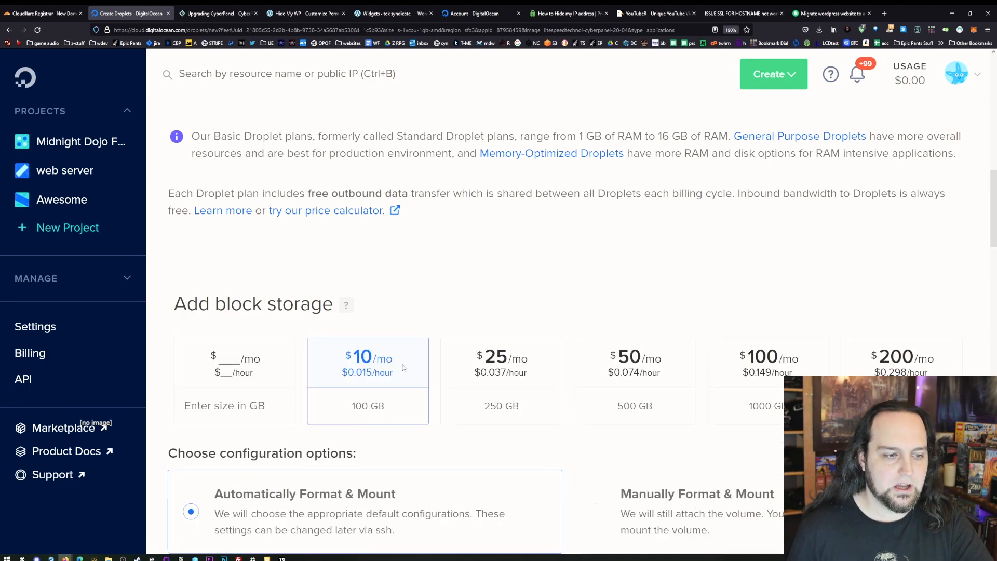
{"action": "scroll", "coordinate": [404, 367], "scroll_direction": "down", "scroll_amount": 4}
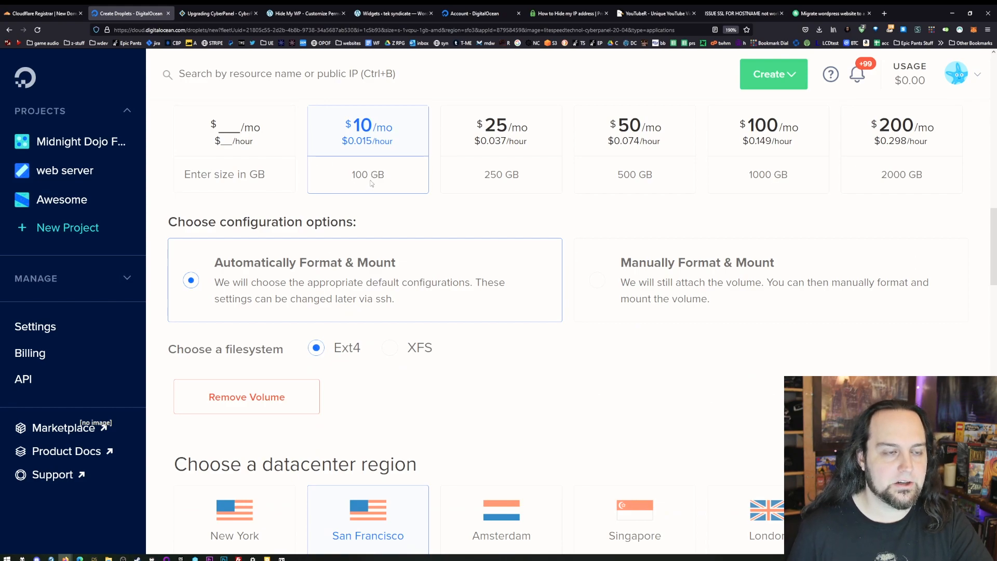
{"action": "scroll", "coordinate": [367, 185], "scroll_direction": "up", "scroll_amount": 7}
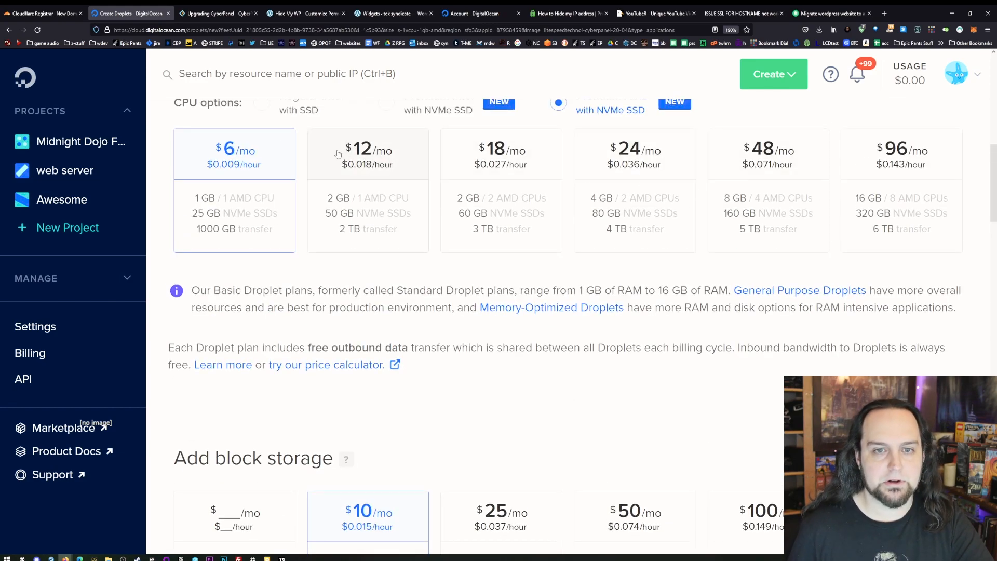
{"action": "scroll", "coordinate": [417, 313], "scroll_direction": "down", "scroll_amount": 4}
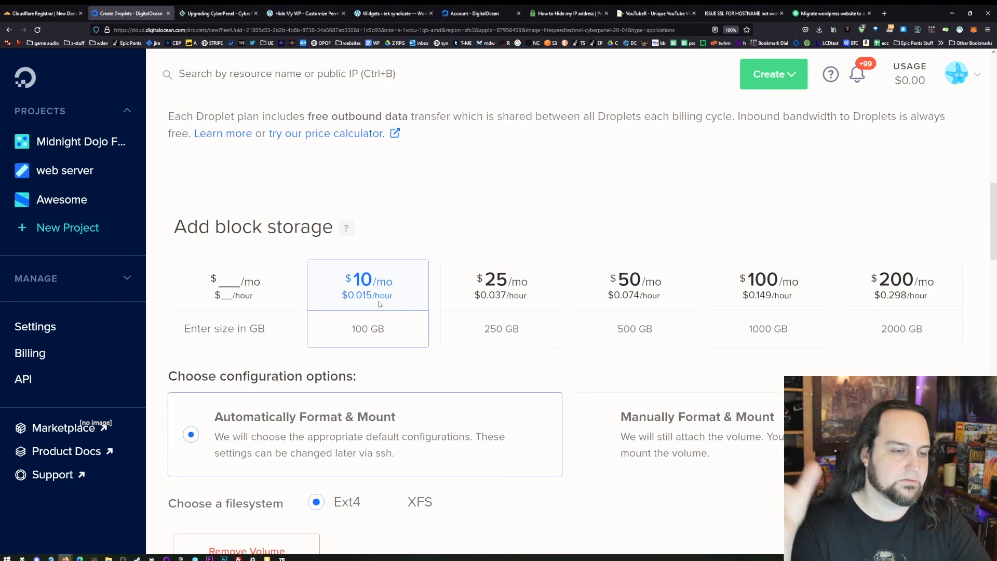
{"action": "scroll", "coordinate": [379, 304], "scroll_direction": "down", "scroll_amount": 1}
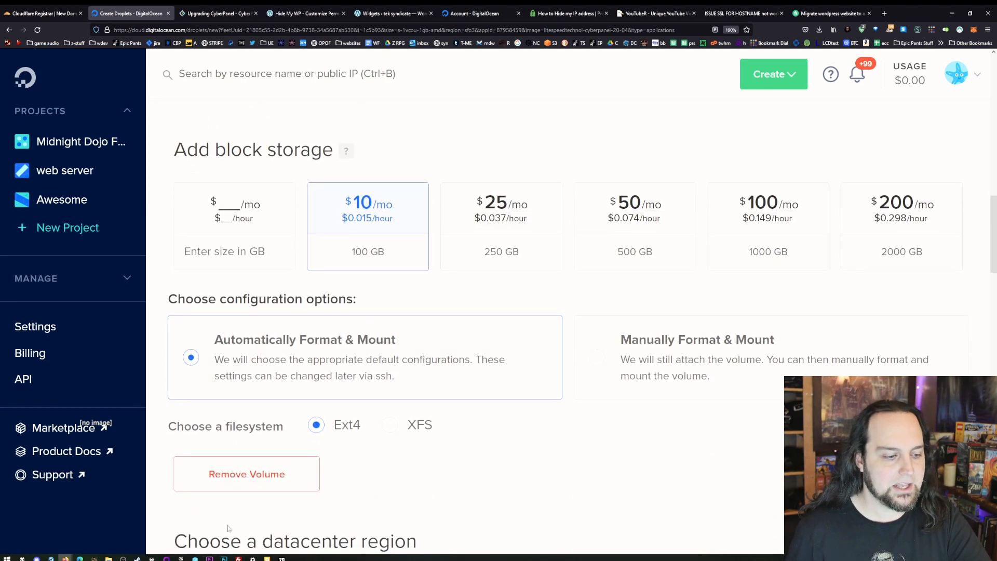
{"action": "left_click", "coordinate": [249, 485]}
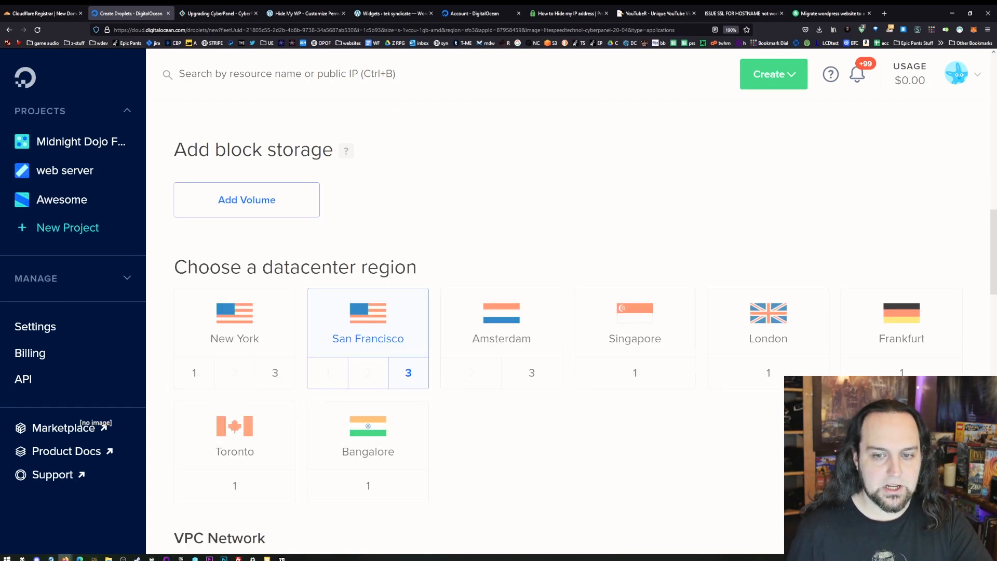
- Review the datacenter regions and compare the SSH keys and Password authentication methods, returning to Password
{"action": "scroll", "coordinate": [428, 298], "scroll_direction": "down", "scroll_amount": 2}
{"action": "scroll", "coordinate": [463, 265], "scroll_direction": "up", "scroll_amount": 1}
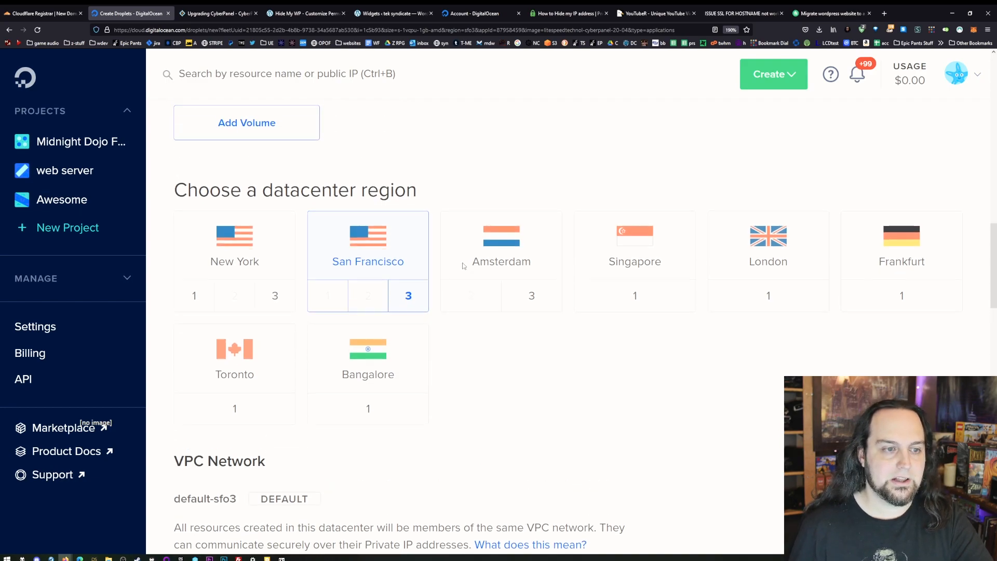
{"action": "scroll", "coordinate": [463, 266], "scroll_direction": "up", "scroll_amount": 1}
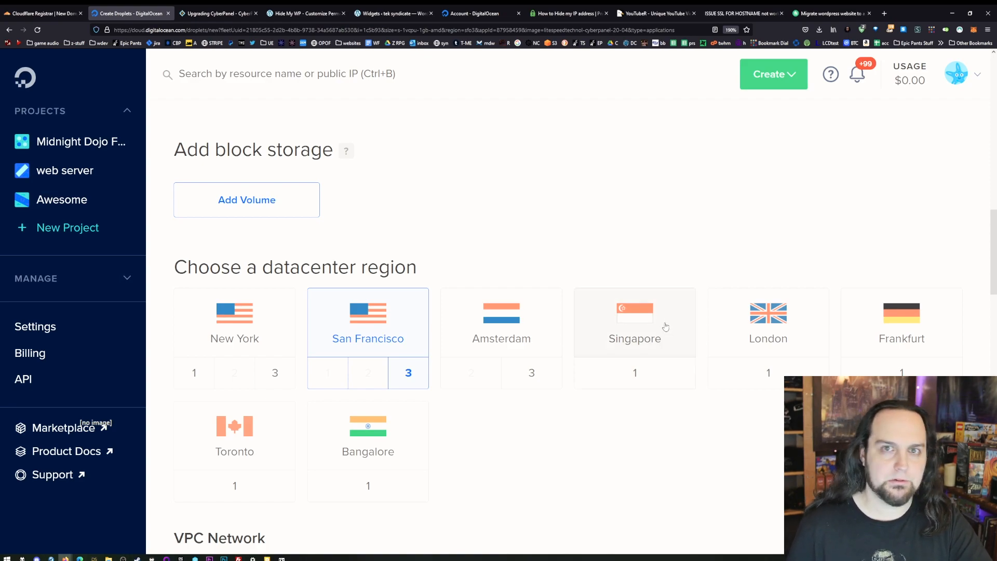
{"action": "scroll", "coordinate": [597, 370], "scroll_direction": "down", "scroll_amount": 5}
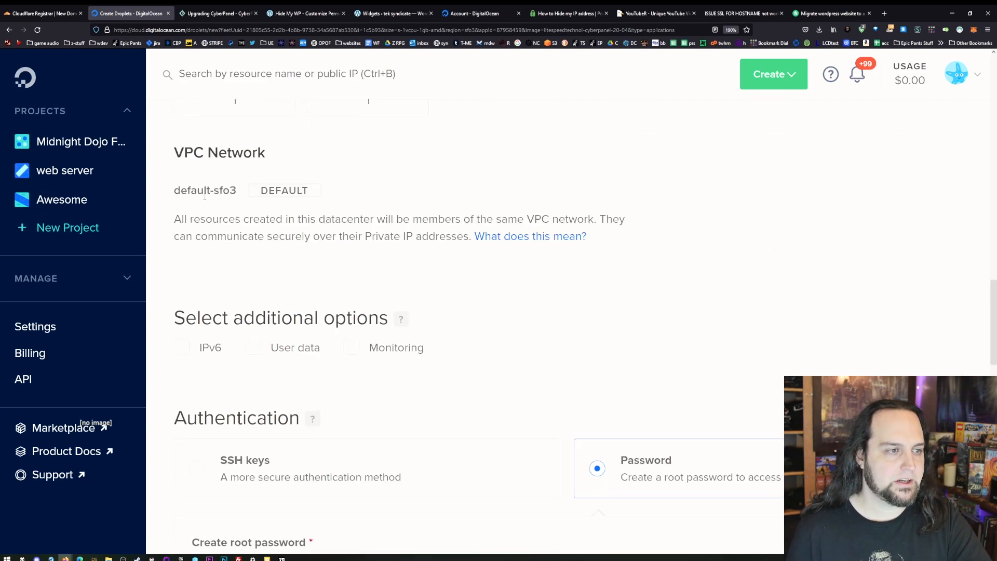
{"action": "scroll", "coordinate": [204, 196], "scroll_direction": "down", "scroll_amount": 3}
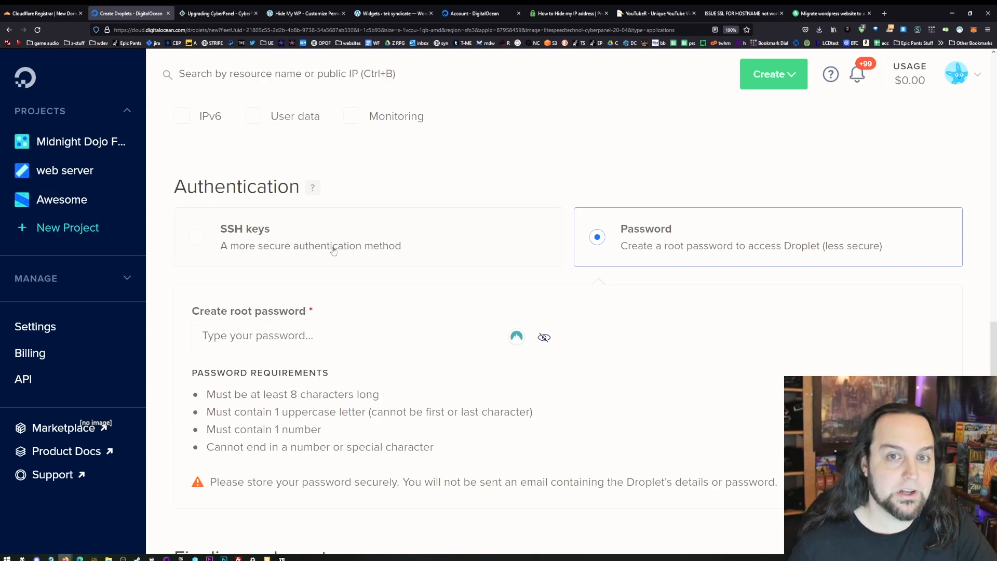
{"action": "left_click", "coordinate": [352, 248]}
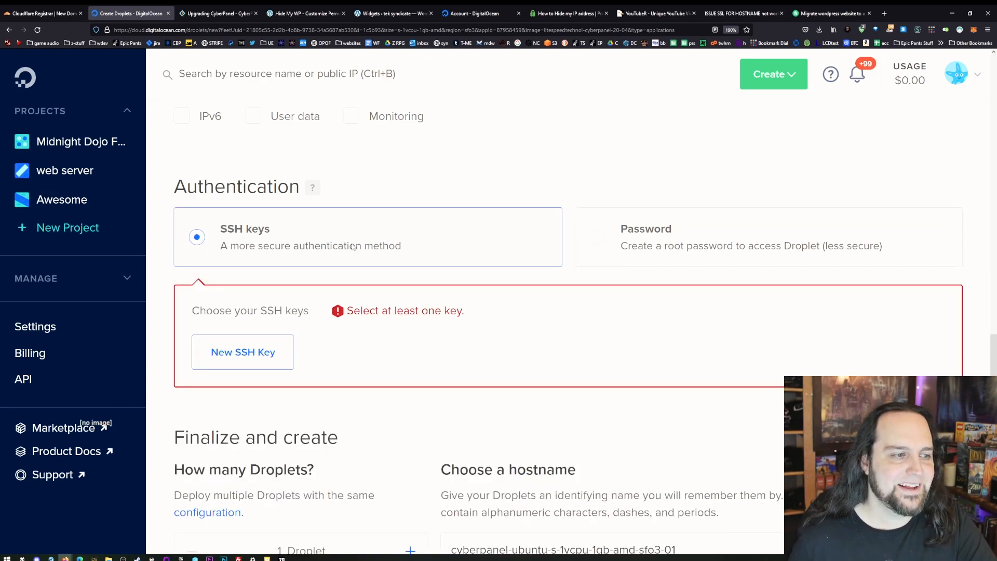
{"action": "left_click", "coordinate": [657, 249]}
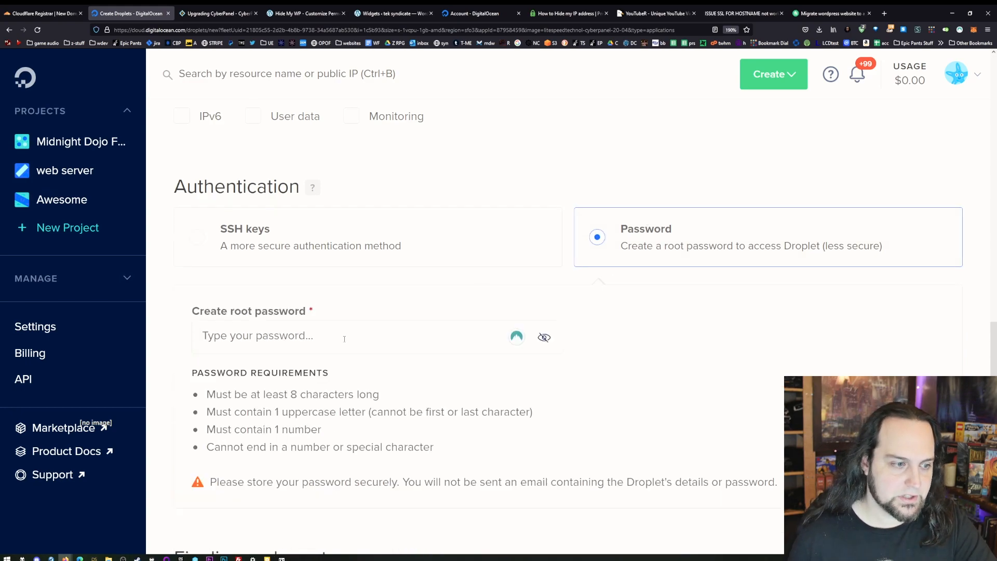
- Prefix the Droplet's suggested hostname with "TEST-" so it reads TEST-cyberpanel-ubuntu-s-1vcpu-1gb-amd-sfo3-01
{"action": "scroll", "coordinate": [407, 291], "scroll_direction": "down", "scroll_amount": 7}
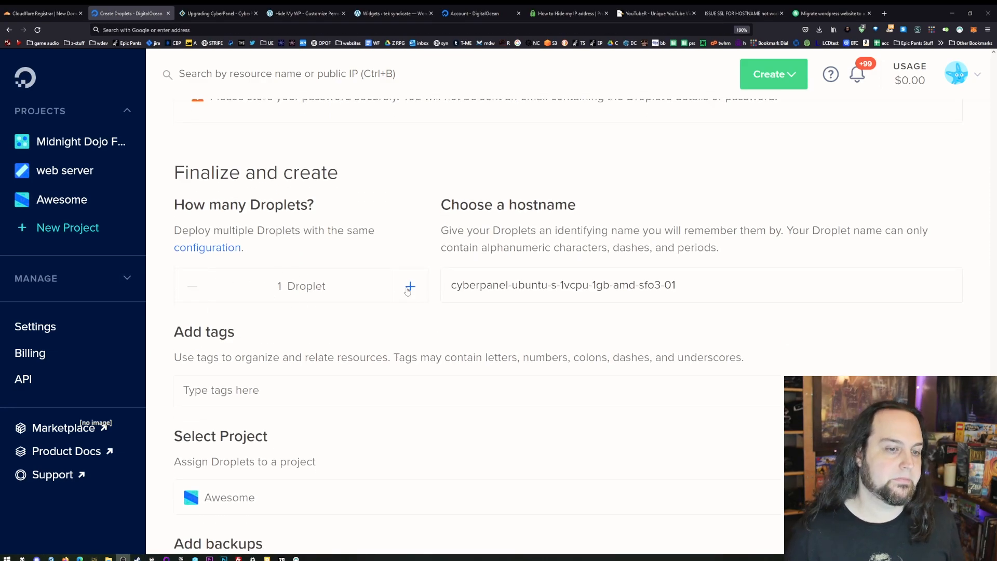
{"action": "left_click", "coordinate": [451, 285]}
{"action": "type", "text": "TEST"}
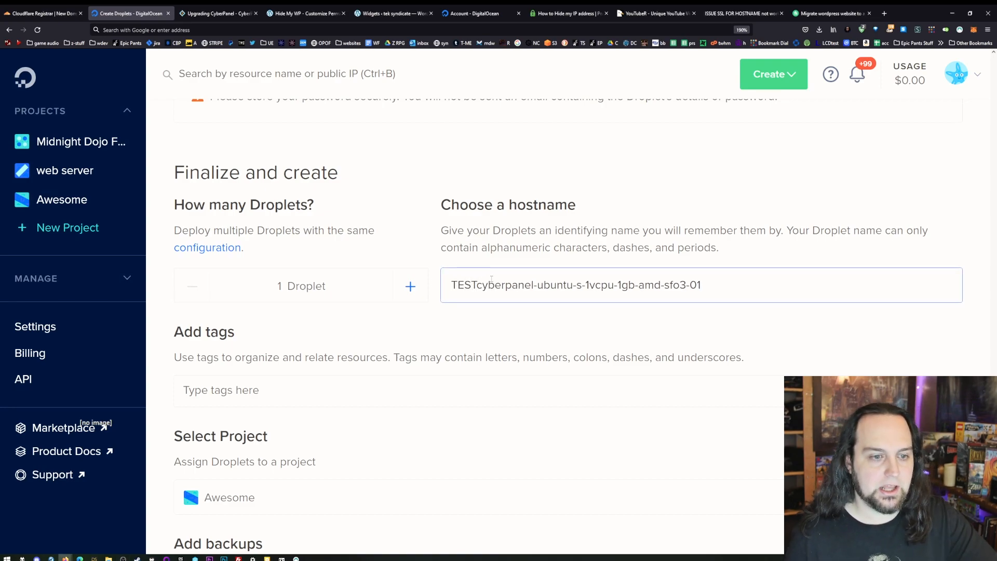
{"action": "scroll", "coordinate": [490, 281], "scroll_direction": "down", "scroll_amount": 2}
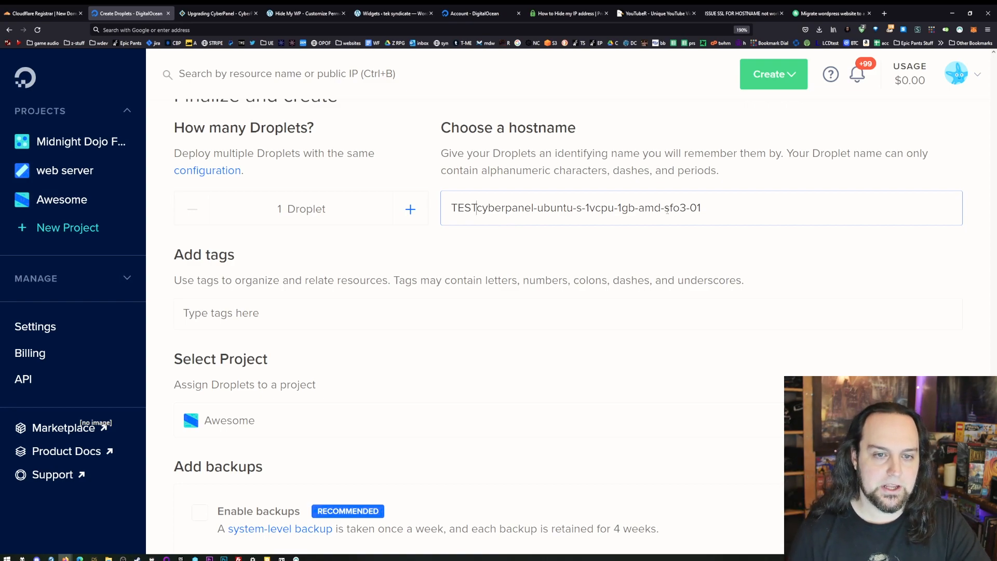
{"action": "left_click_drag", "start_coordinate": [701, 209], "coordinate": [477, 209]}
{"action": "left_click", "coordinate": [477, 208]}
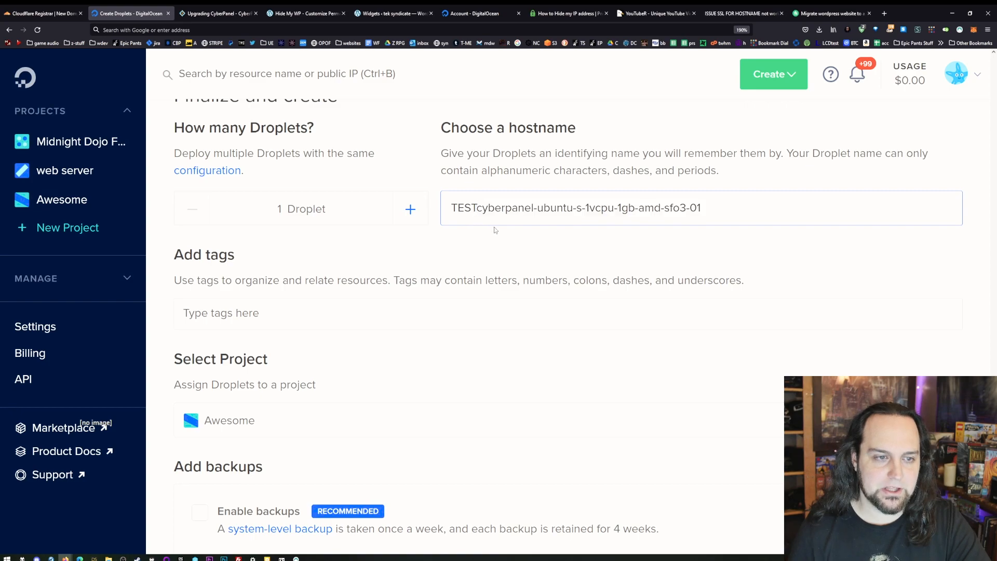
{"action": "type", "text": "-"}
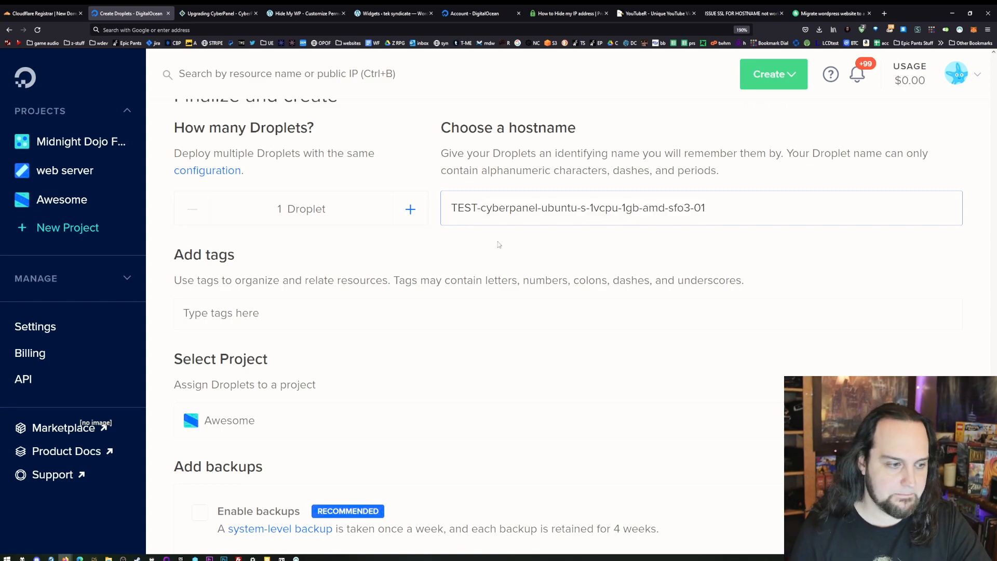
- Keep the Awesome project selected, leave backups disabled, and create the Droplet
{"action": "scroll", "coordinate": [454, 309], "scroll_direction": "down", "scroll_amount": 3}
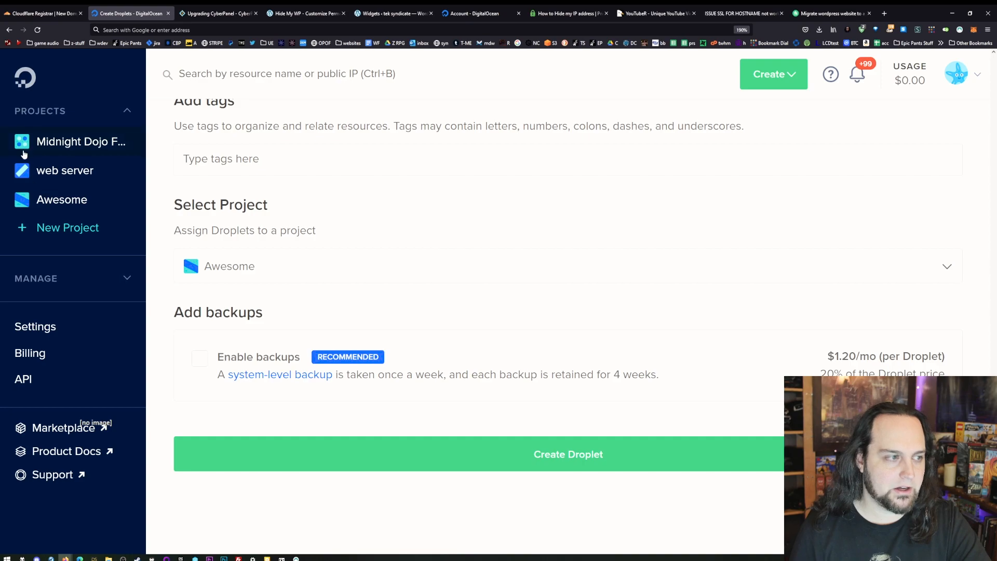
{"action": "scroll", "coordinate": [228, 371], "scroll_direction": "down", "scroll_amount": 2}
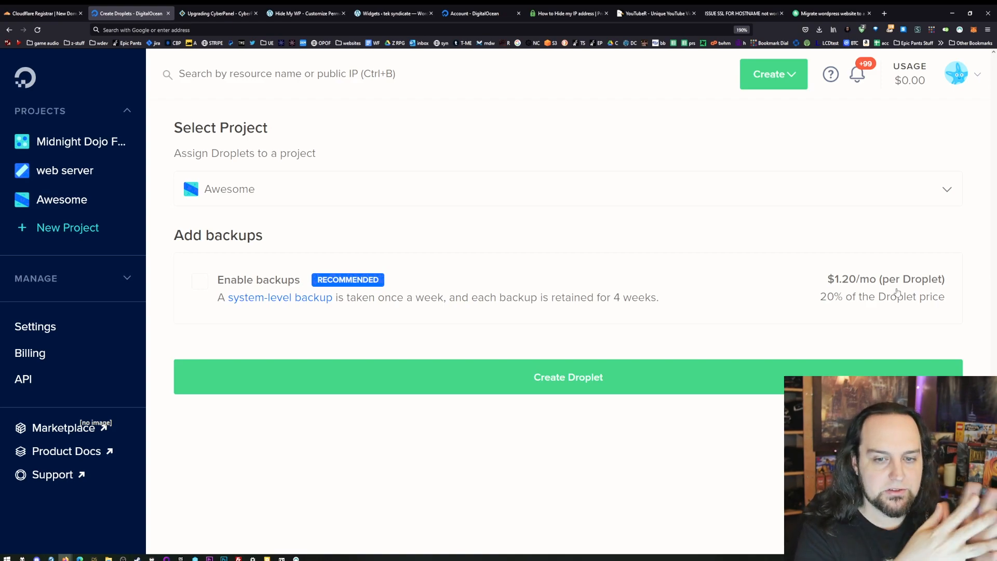
{"action": "left_click", "coordinate": [575, 371]}
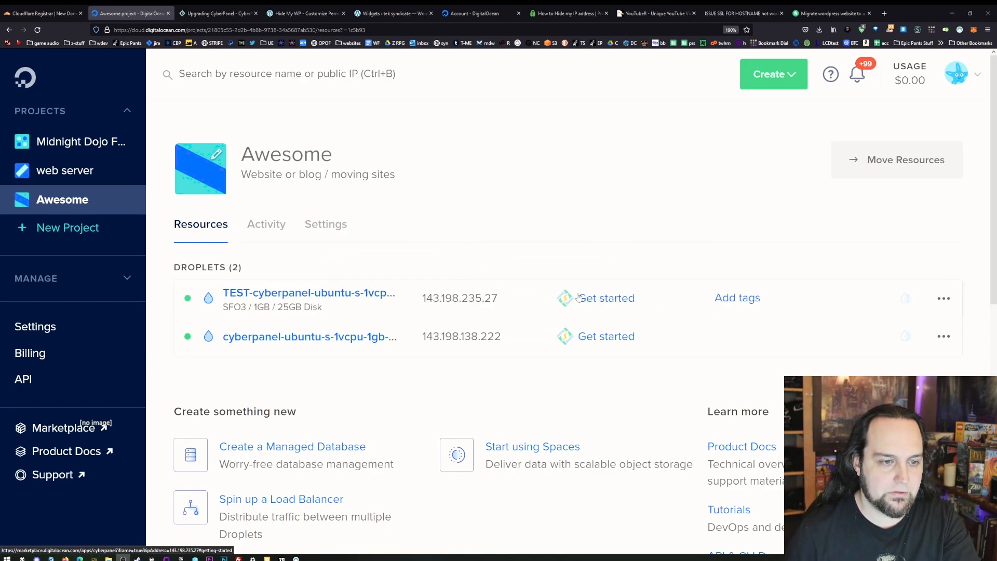
- Open the CyberPanel Quick Start page from the TEST Droplet's getting-started instructions and read how to log in to CyberPanel
{"action": "left_click", "coordinate": [586, 303]}
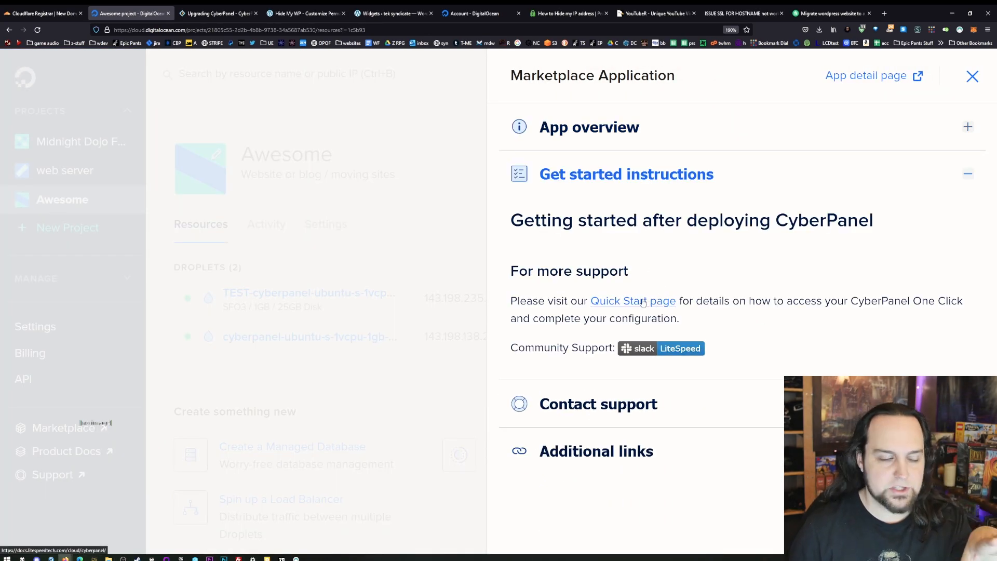
{"action": "left_click", "coordinate": [643, 303]}
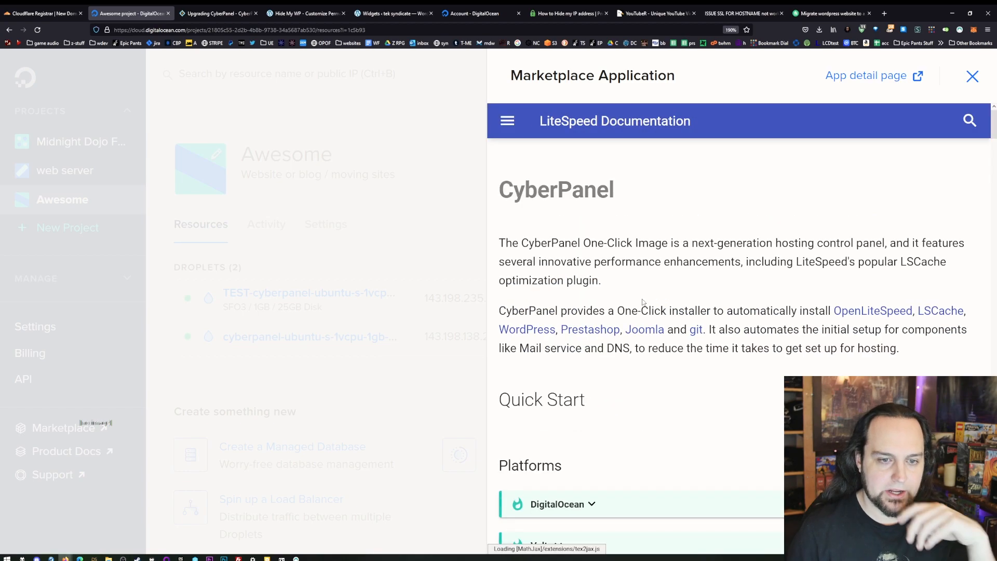
{"action": "scroll", "coordinate": [623, 314], "scroll_direction": "down", "scroll_amount": 5}
{"action": "scroll", "coordinate": [622, 318], "scroll_direction": "down", "scroll_amount": 15}
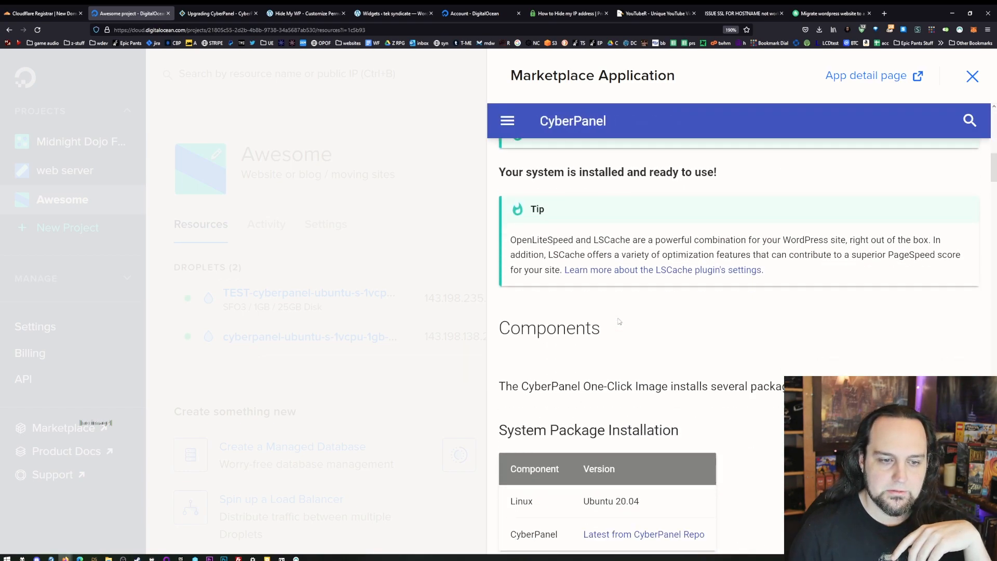
{"action": "scroll", "coordinate": [617, 331], "scroll_direction": "down", "scroll_amount": 8}
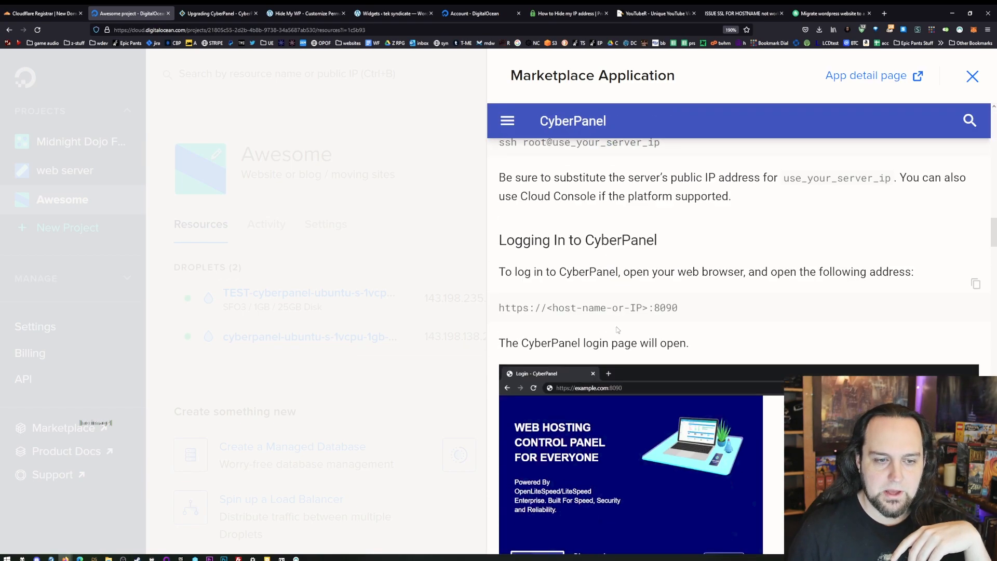
{"action": "scroll", "coordinate": [570, 271], "scroll_direction": "up", "scroll_amount": 4}
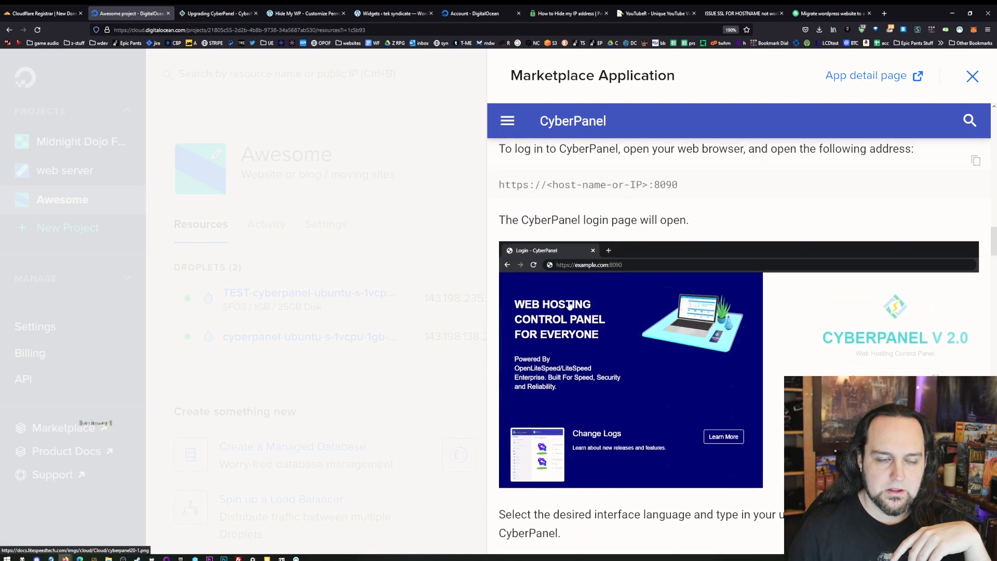
{"action": "scroll", "coordinate": [634, 318], "scroll_direction": "down", "scroll_amount": 2}
{"action": "scroll", "coordinate": [659, 325], "scroll_direction": "down", "scroll_amount": 3}
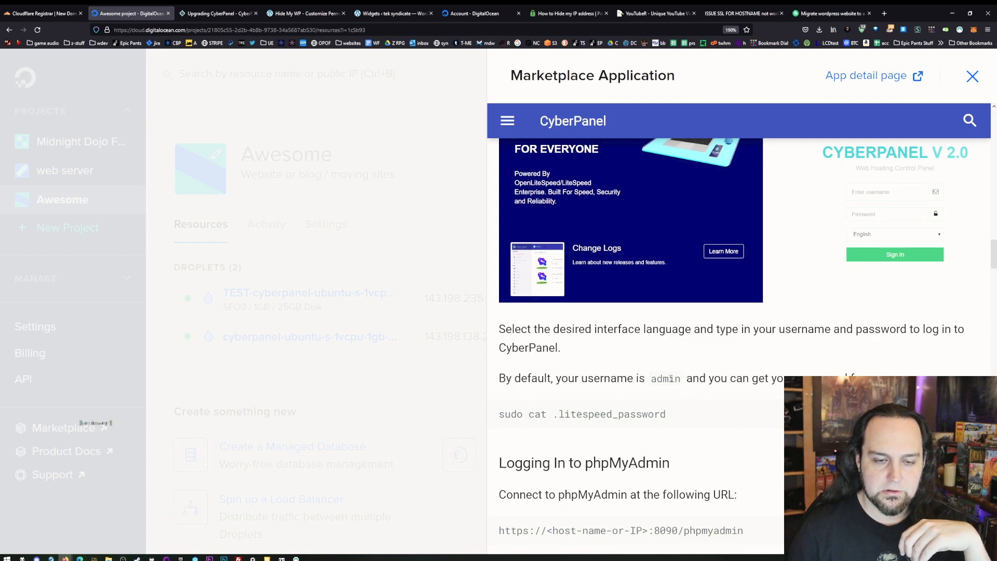
- Copy the command sudo cat .litespeed_password from the CyberPanel login instructions and close the instructions
{"action": "left_click_drag", "start_coordinate": [667, 418], "coordinate": [504, 409]}
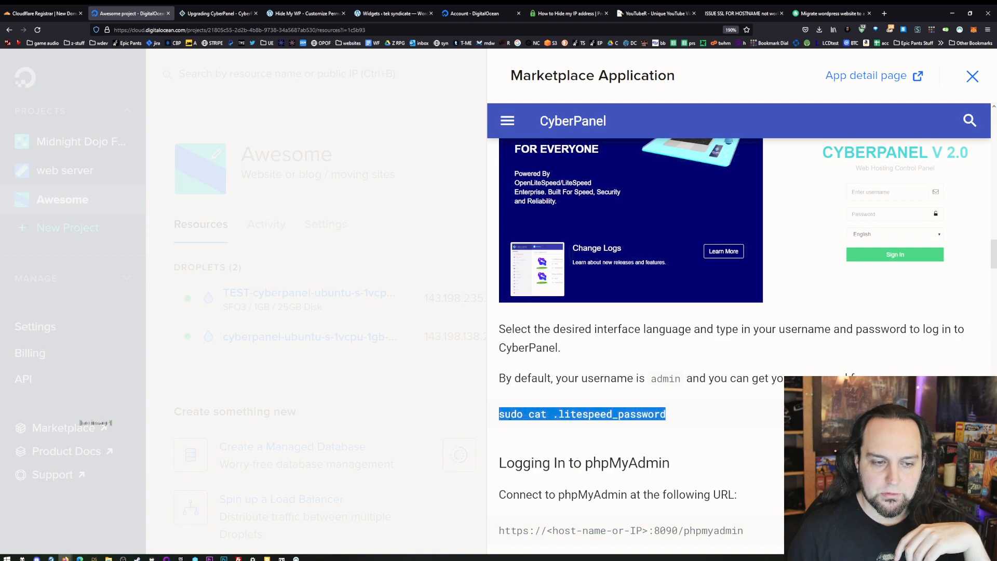
{"action": "right_click", "coordinate": [508, 413]}
{"action": "left_click", "coordinate": [532, 423]}
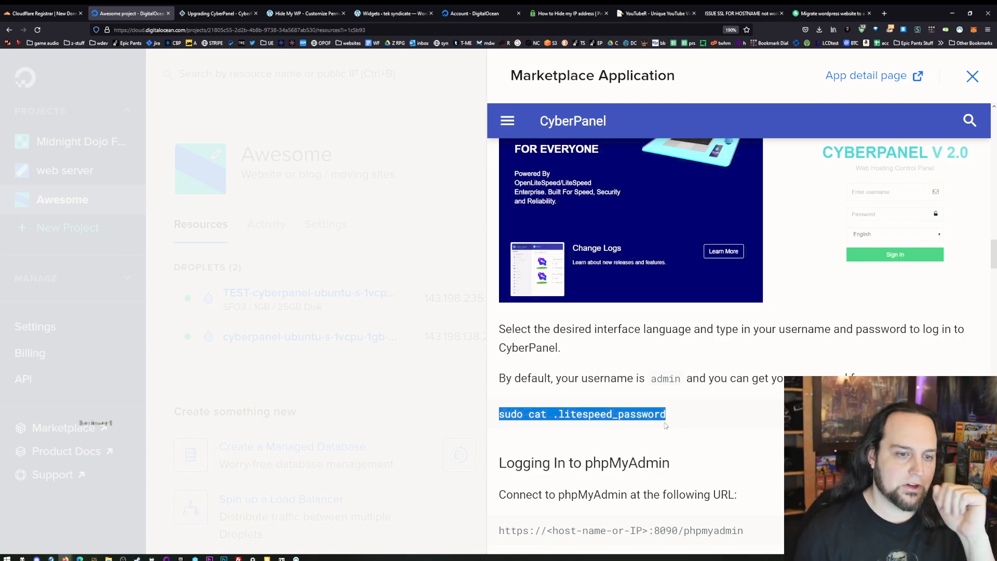
{"action": "left_click", "coordinate": [971, 75]}
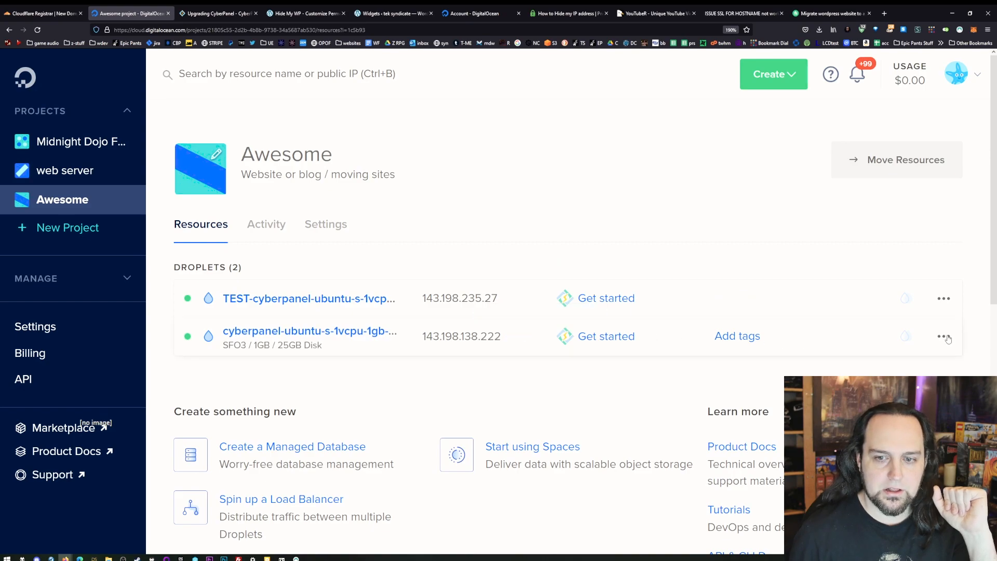
- Launch the TEST Droplet's web console and answer y to update the system and web server
{"action": "left_click", "coordinate": [942, 297]}
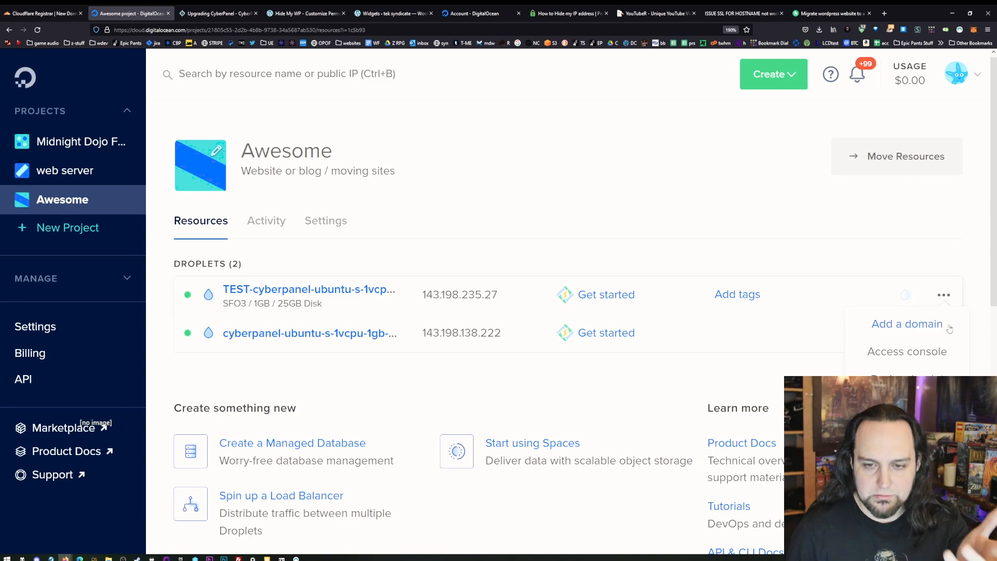
{"action": "left_click", "coordinate": [917, 360]}
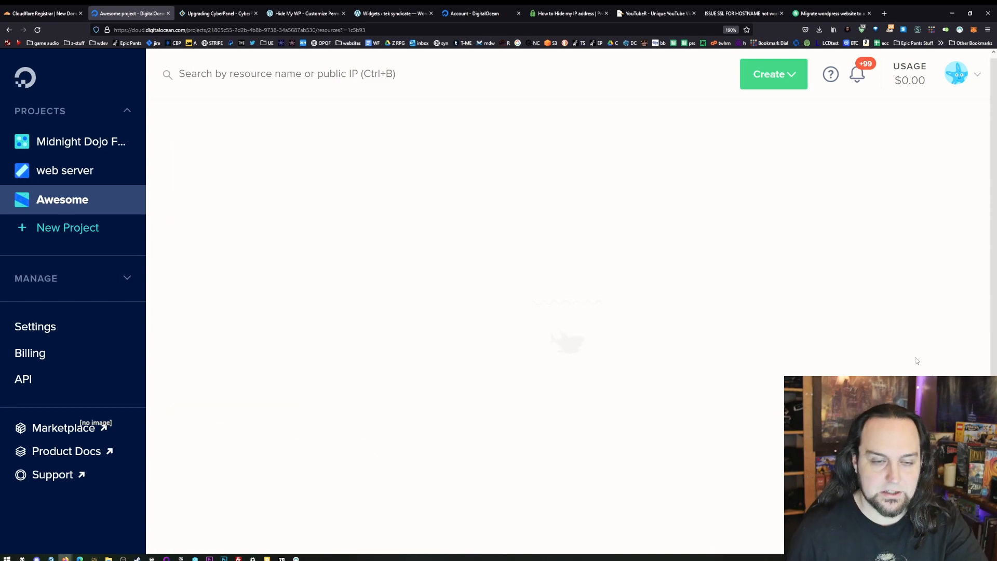
{"action": "left_click", "coordinate": [938, 199]}
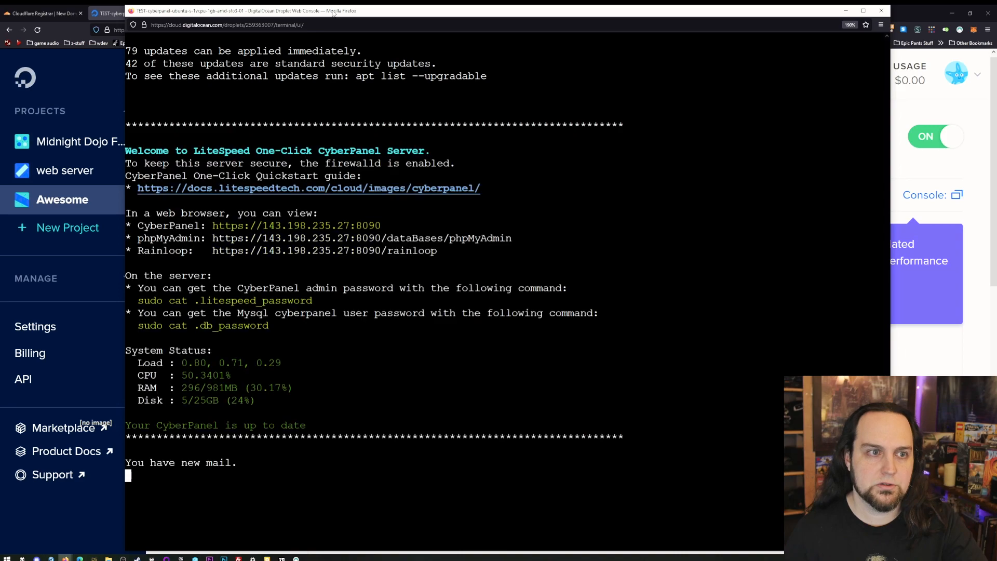
{"action": "type", "text": "y"}
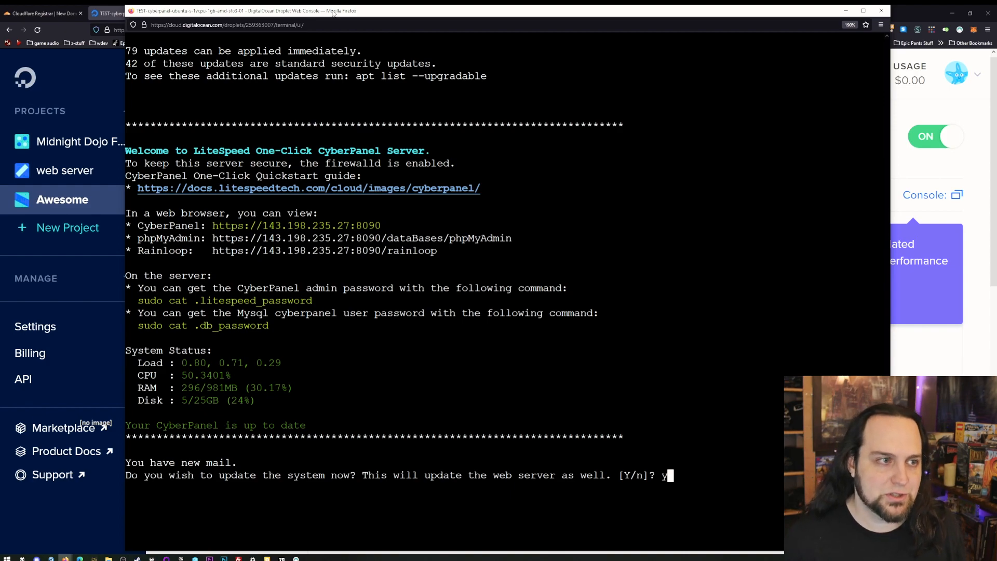
{"action": "key", "text": "Return"}
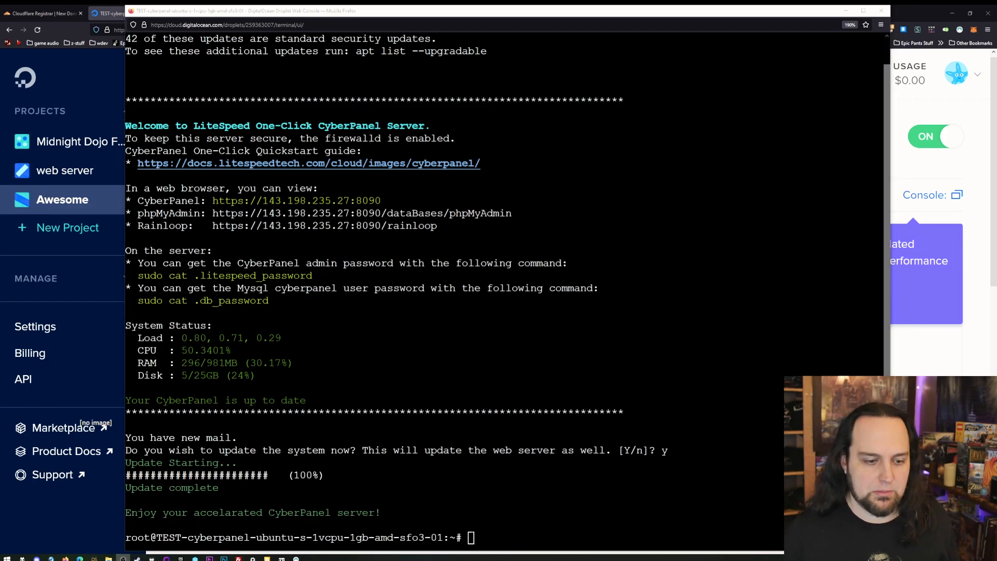
- Run the copied command sudo cat .litespeed_password in the Droplet's console
{"action": "right_click", "coordinate": [471, 540]}
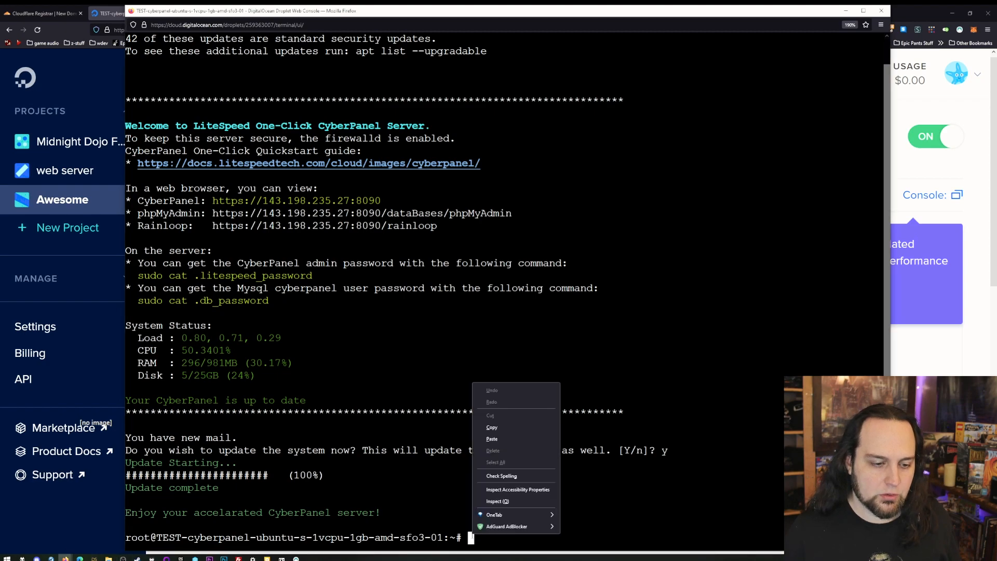
{"action": "left_click", "coordinate": [487, 438]}
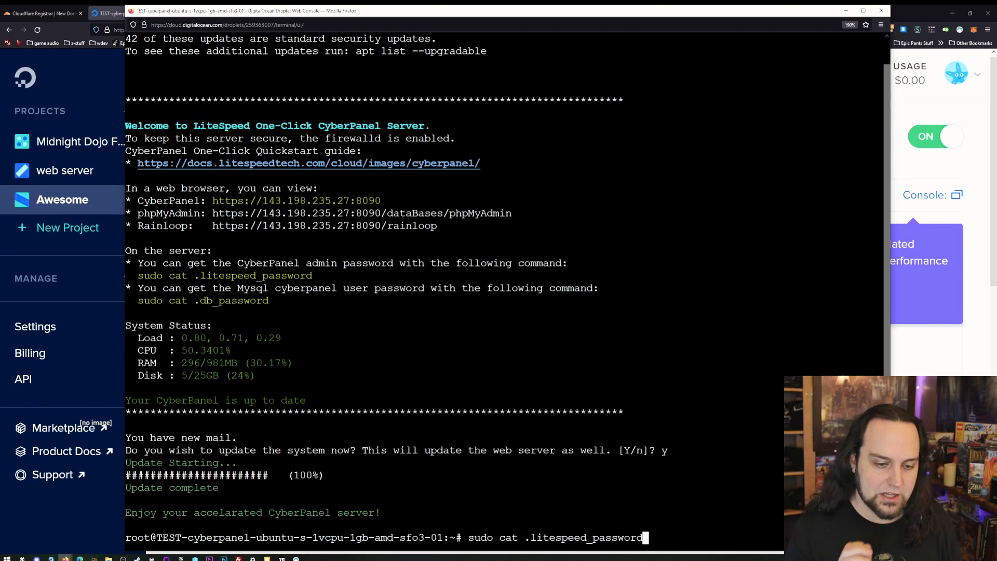
{"action": "key", "text": "Return"}
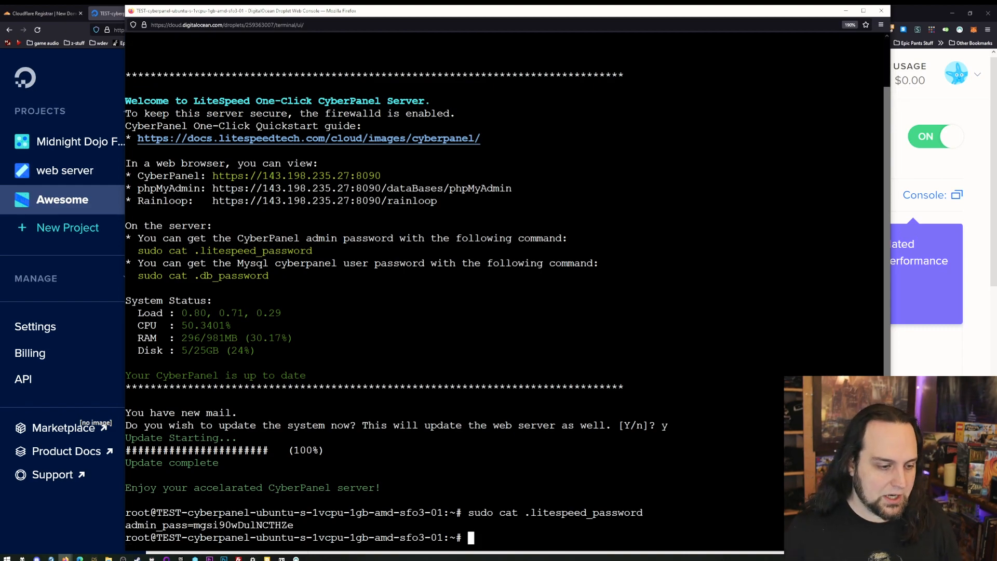
- Copy the CyberPanel admin password from the console output and move the console window out of the way
{"action": "left_click_drag", "start_coordinate": [294, 525], "coordinate": [198, 525]}
{"action": "right_click", "coordinate": [208, 523]}
{"action": "left_click", "coordinate": [228, 403]}
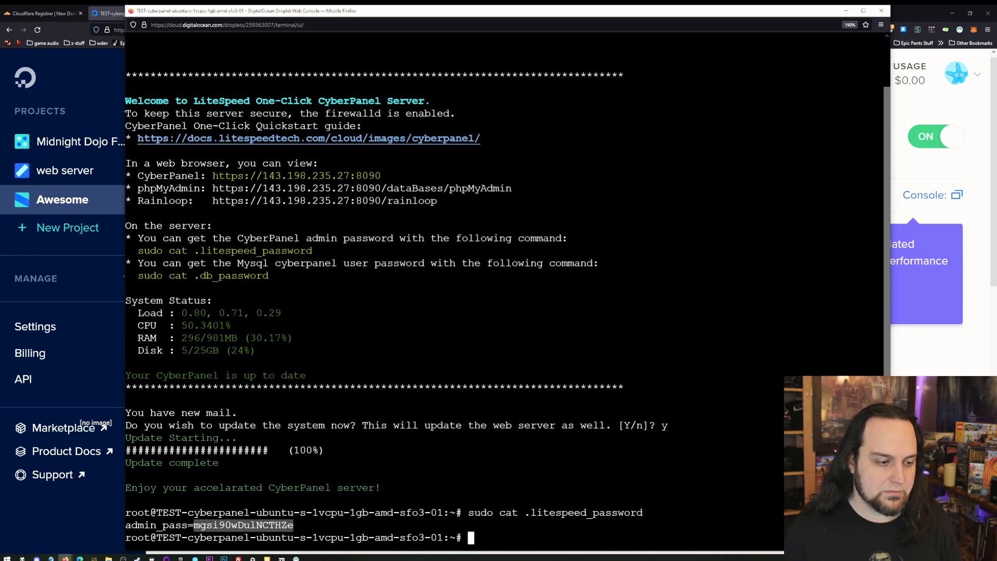
{"action": "left_click_drag", "start_coordinate": [537, 16], "coordinate": [996, 155]}
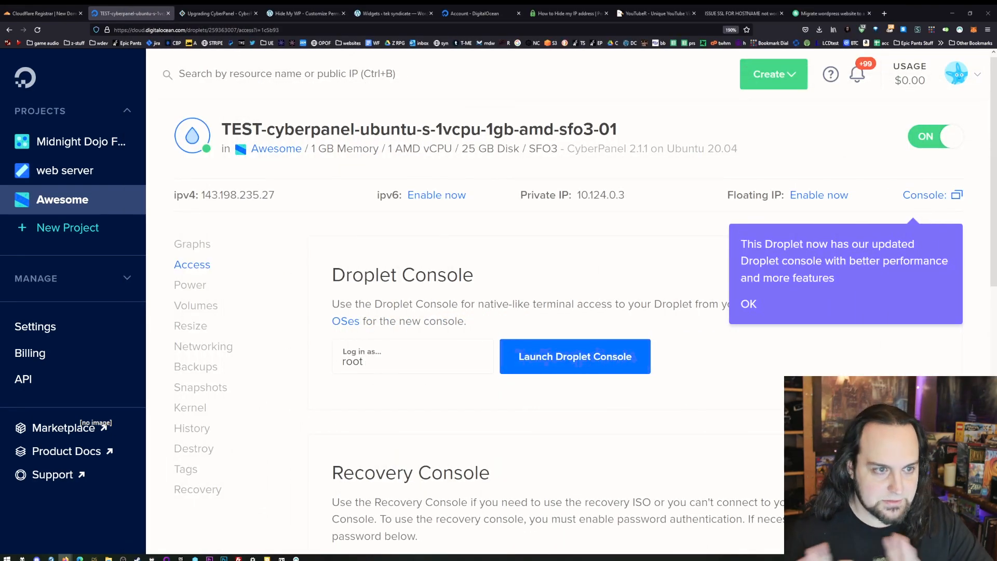
- Return to the Awesome project and check the TEST Droplet's Quick Start page for the CyberPanel login address, then close it
{"action": "mouse_move", "coordinate": [301, 197]}
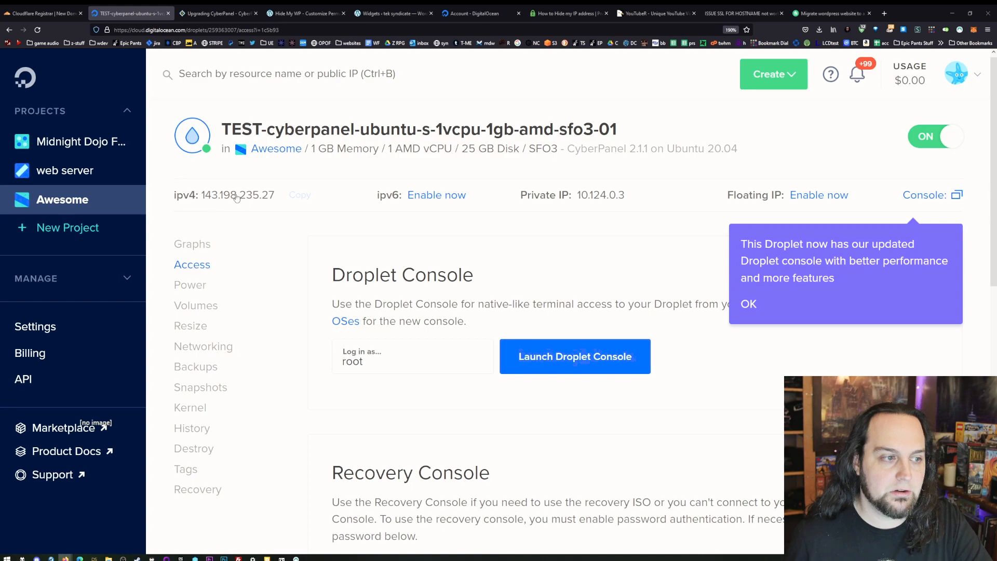
{"action": "left_click", "coordinate": [46, 204]}
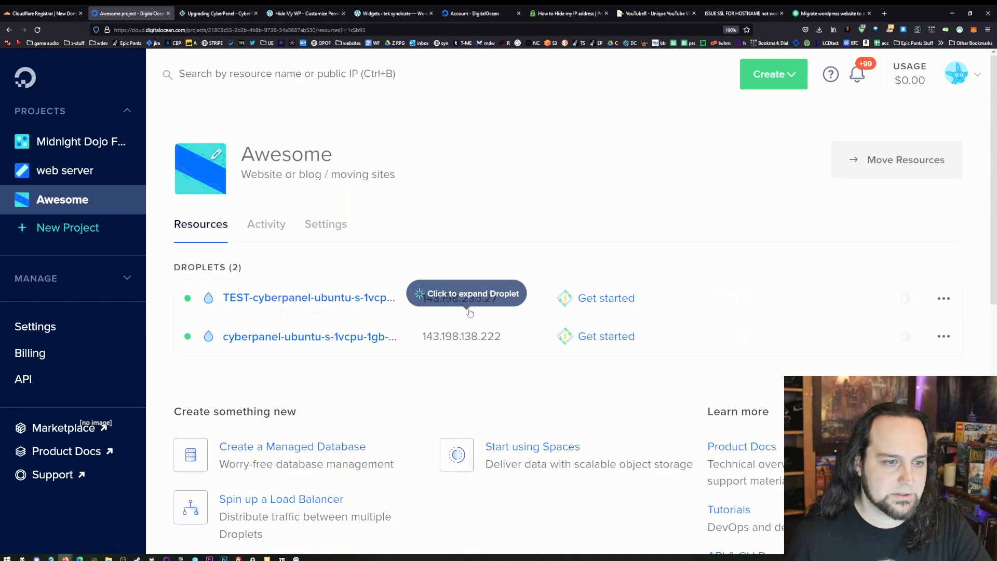
{"action": "left_click", "coordinate": [595, 299]}
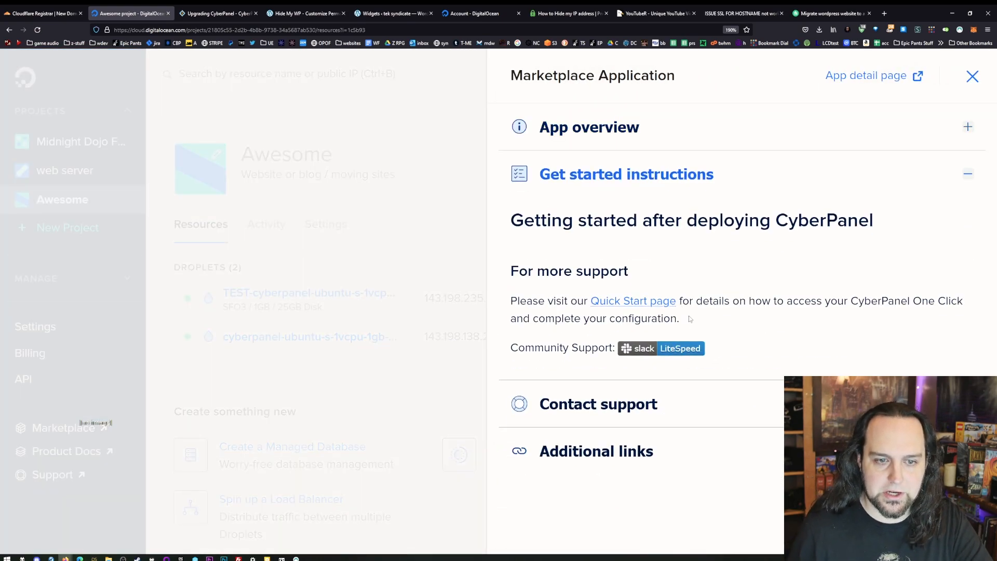
{"action": "scroll", "coordinate": [758, 267], "scroll_direction": "down", "scroll_amount": 10}
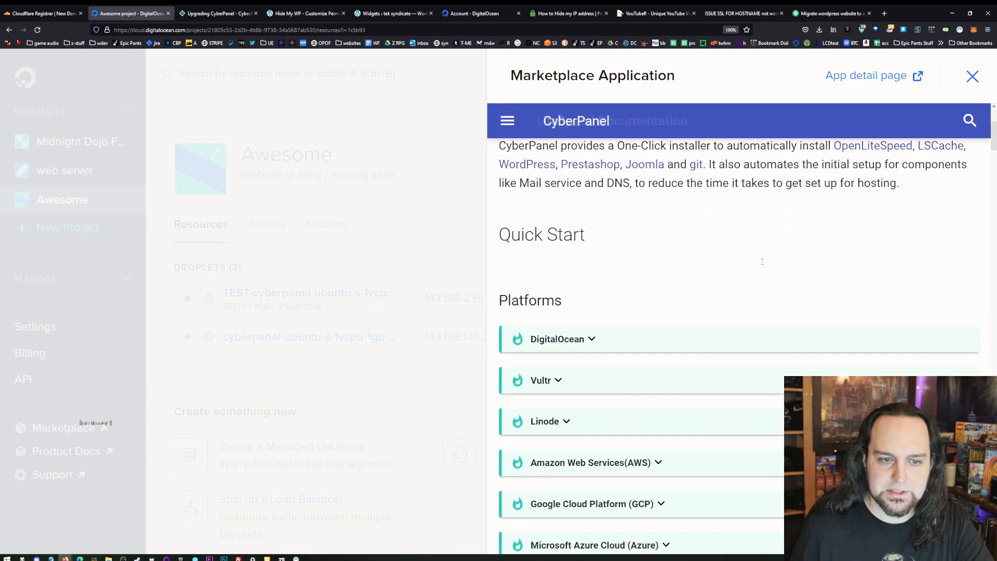
{"action": "scroll", "coordinate": [747, 312], "scroll_direction": "up", "scroll_amount": 4}
{"action": "scroll", "coordinate": [744, 324], "scroll_direction": "down", "scroll_amount": 15}
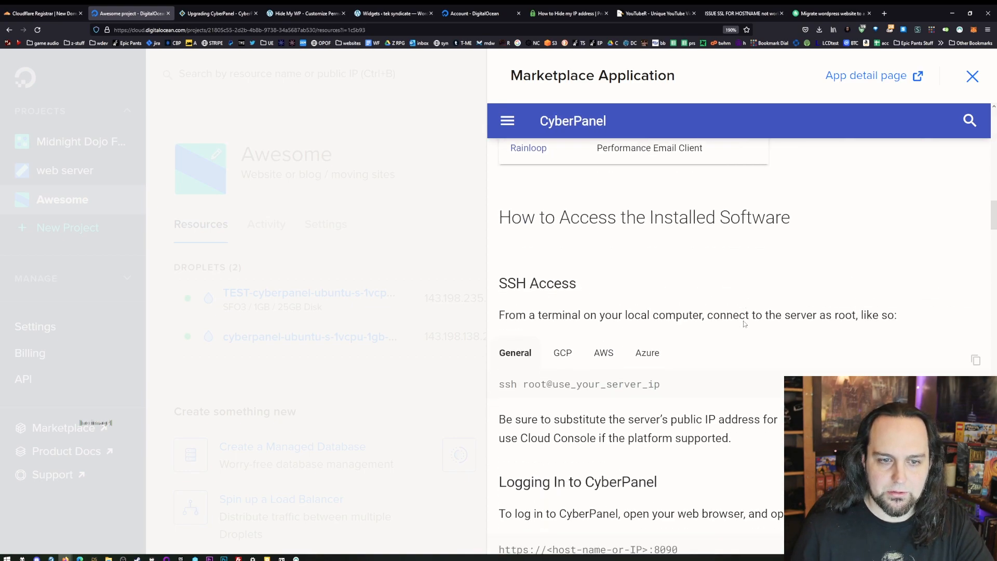
{"action": "scroll", "coordinate": [744, 323], "scroll_direction": "up", "scroll_amount": 3}
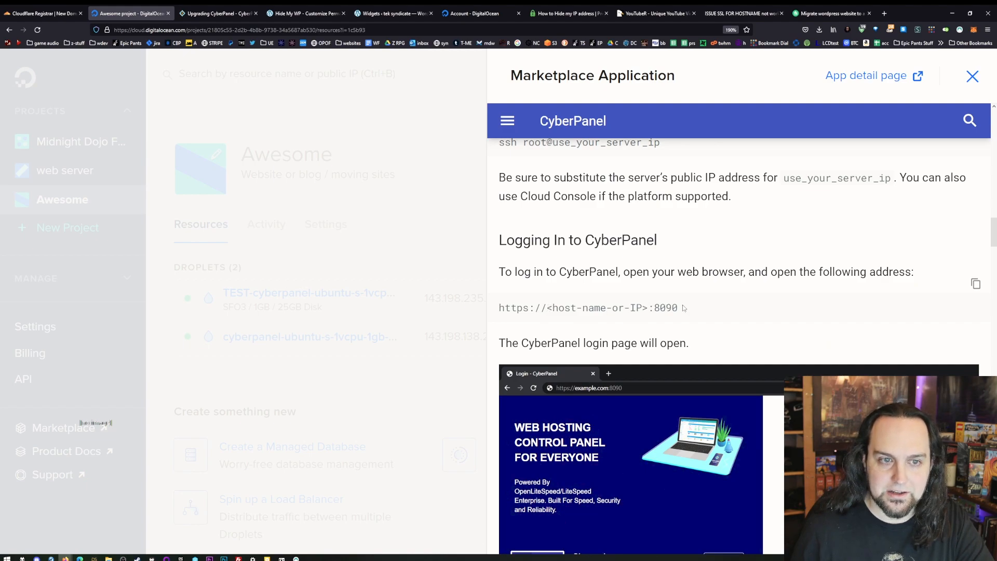
{"action": "left_click", "coordinate": [972, 77]}
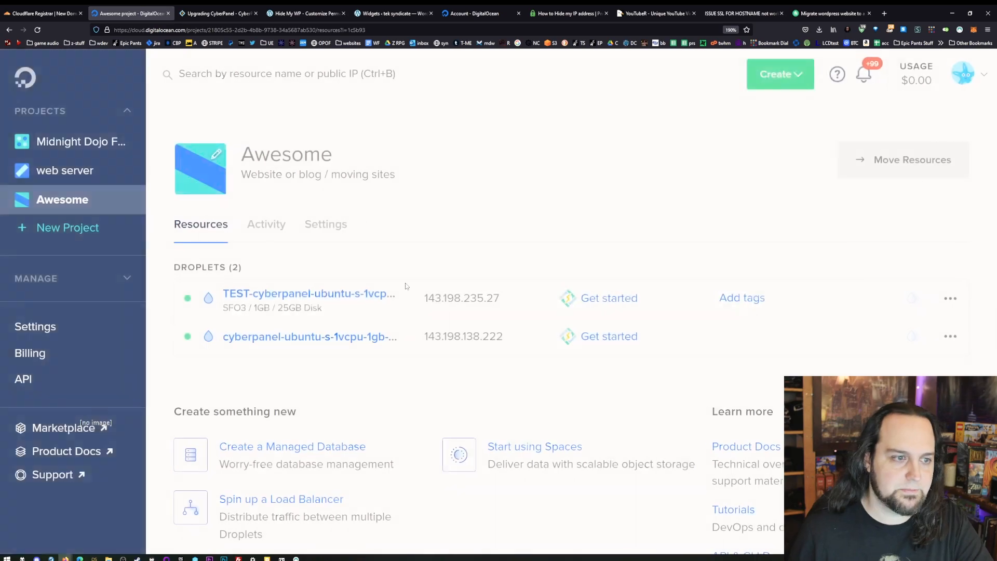
- Copy the TEST Droplet's IP address, open 143.198.235.27:8090 in a new browser tab and proceed past the security warning
{"action": "mouse_move", "coordinate": [521, 284]}
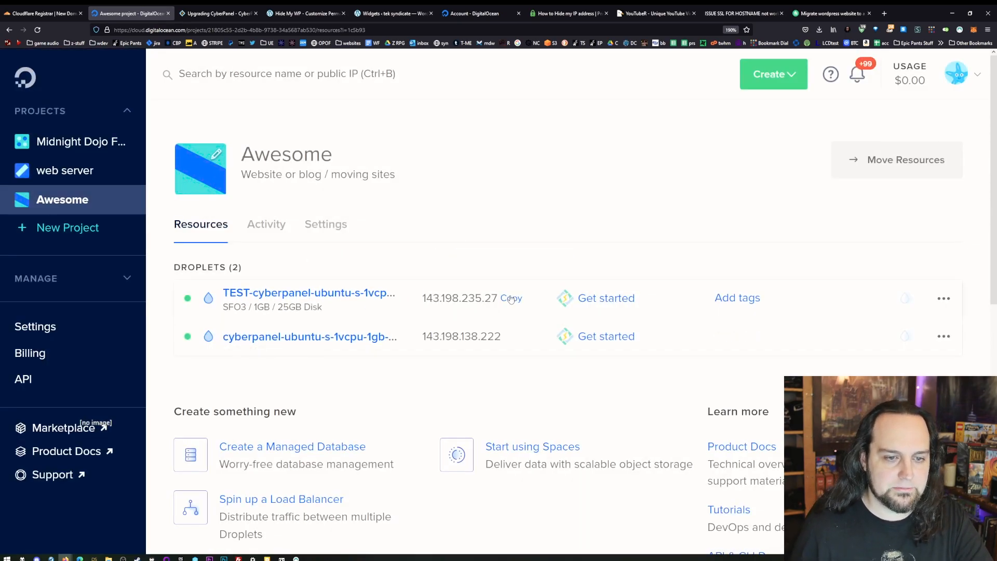
{"action": "left_click", "coordinate": [511, 298]}
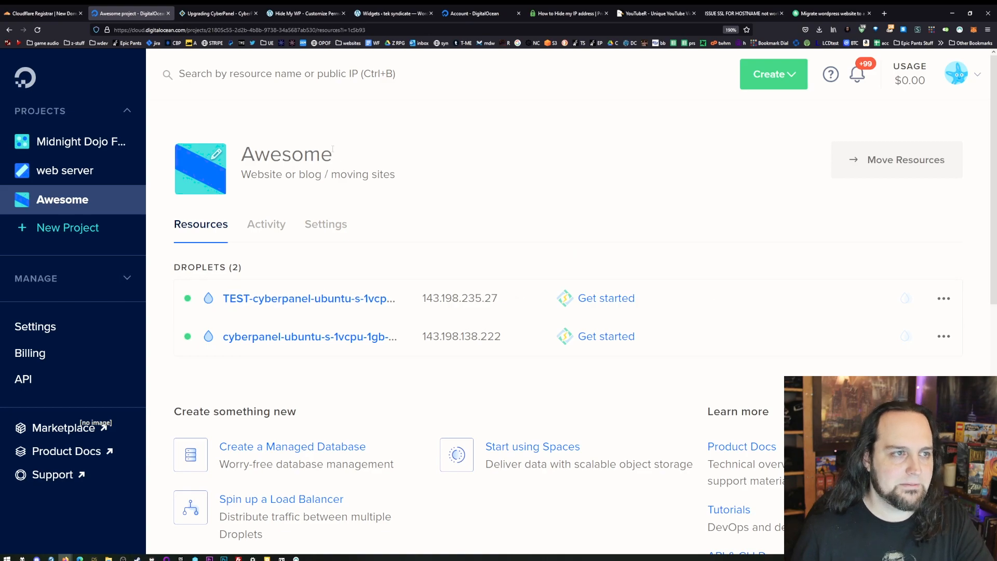
{"action": "key", "text": "ctrl+t"}
{"action": "key", "text": "ctrl+v"}
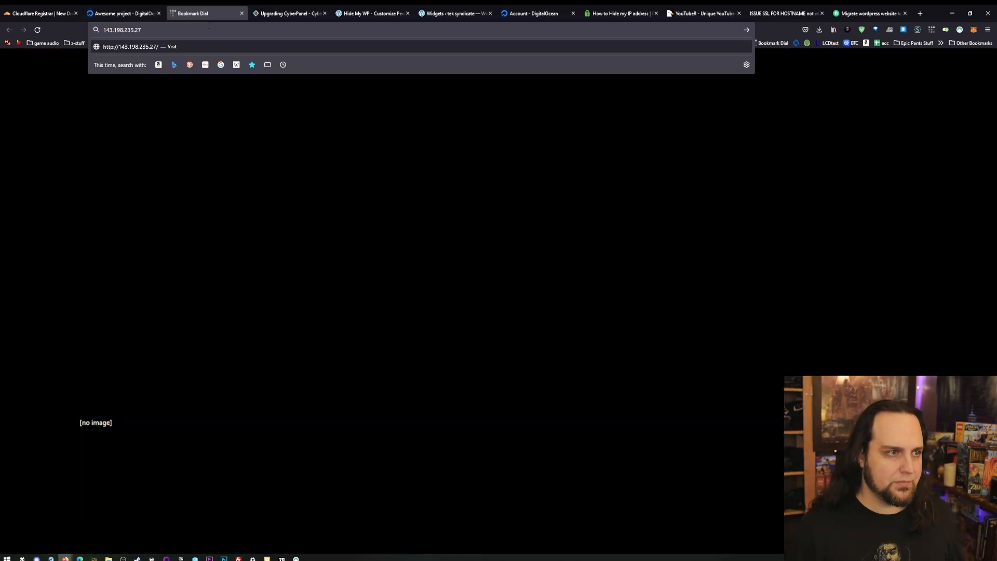
{"action": "type", "text": ":80"}
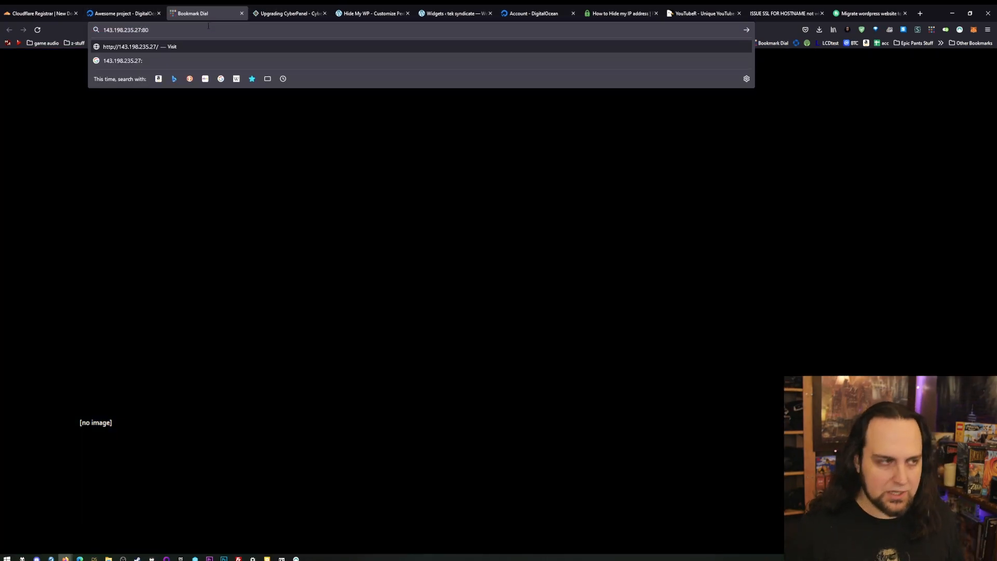
{"action": "type", "text": "90"}
{"action": "key", "text": "Return"}
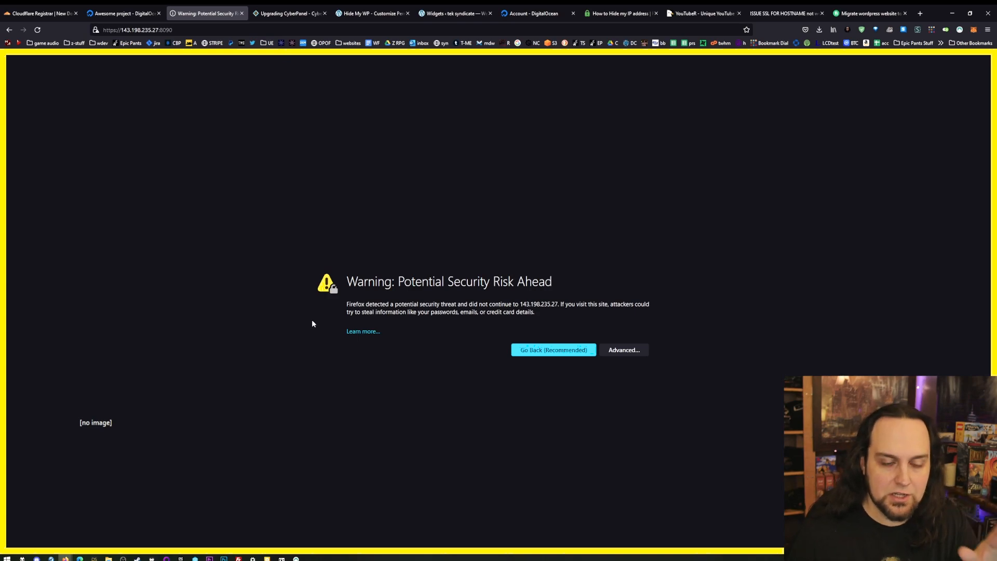
{"action": "left_click", "coordinate": [623, 350]}
{"action": "left_click", "coordinate": [602, 476]}
- Sign in to CyberPanel as admin with the admin password copied from the Droplet's console output
{"action": "left_click", "coordinate": [668, 305]}
{"action": "type", "text": "a"}
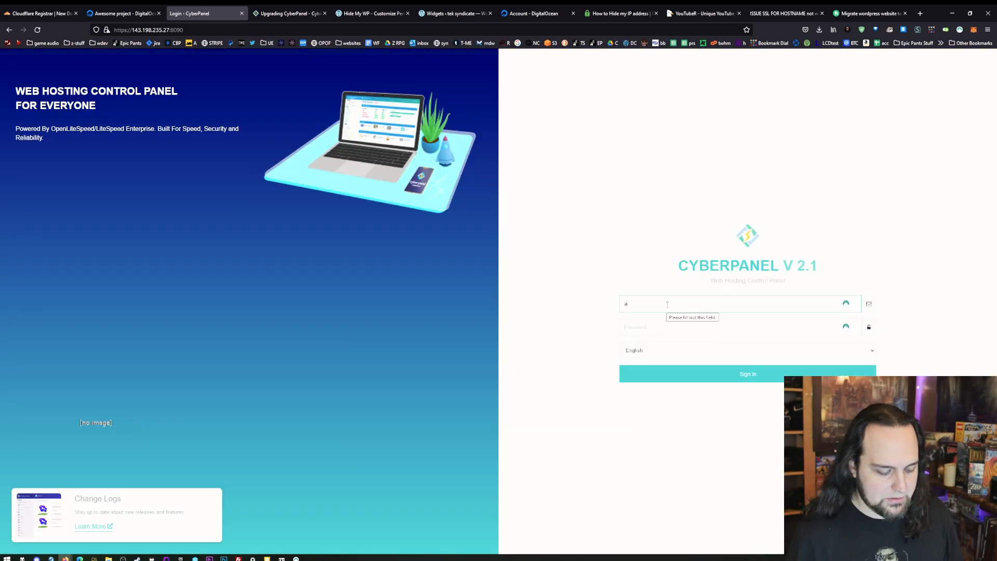
{"action": "left_click_drag", "start_coordinate": [996, 249], "coordinate": [547, 60]}
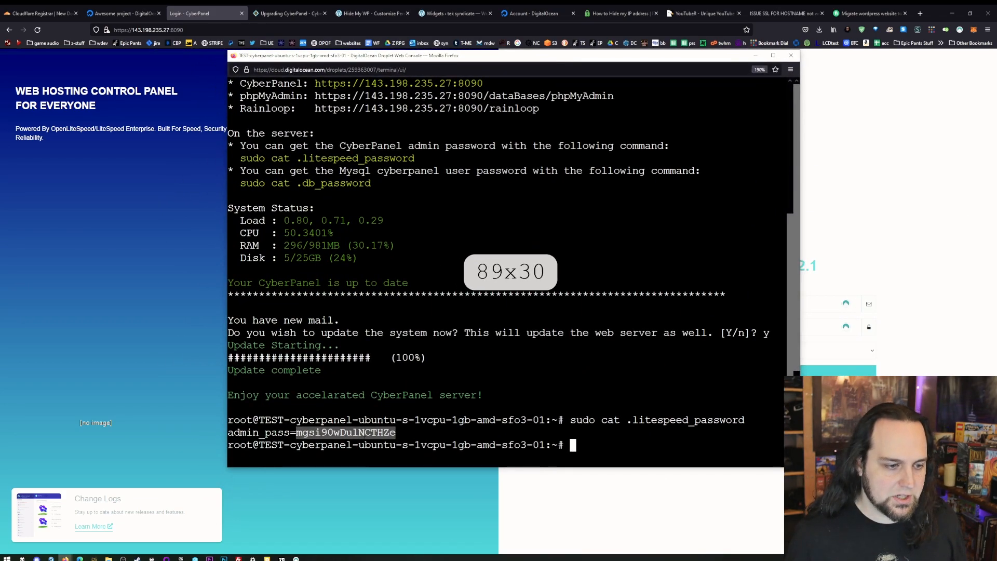
{"action": "right_click", "coordinate": [365, 273]}
{"action": "left_click", "coordinate": [385, 317]}
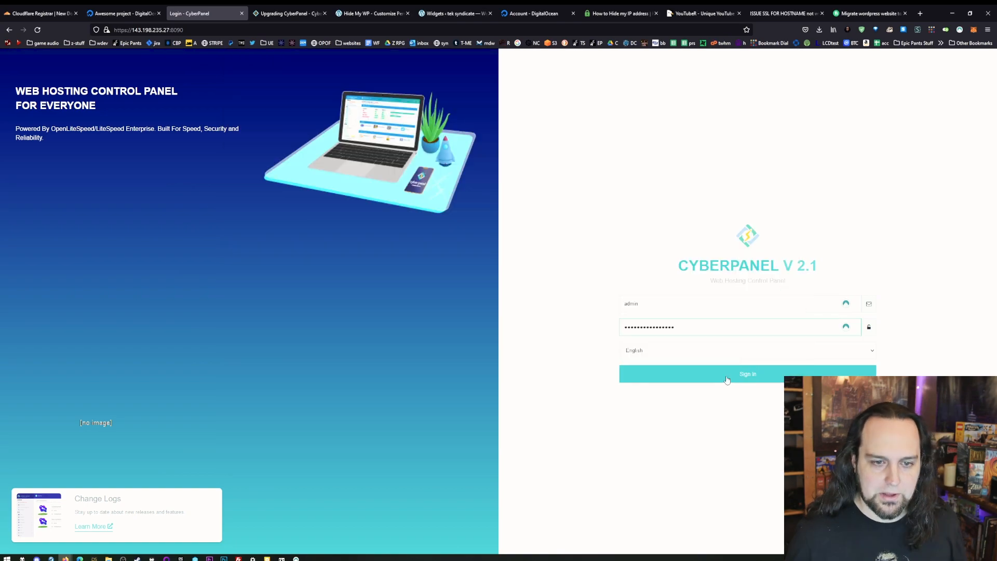
{"action": "left_click", "coordinate": [730, 378]}
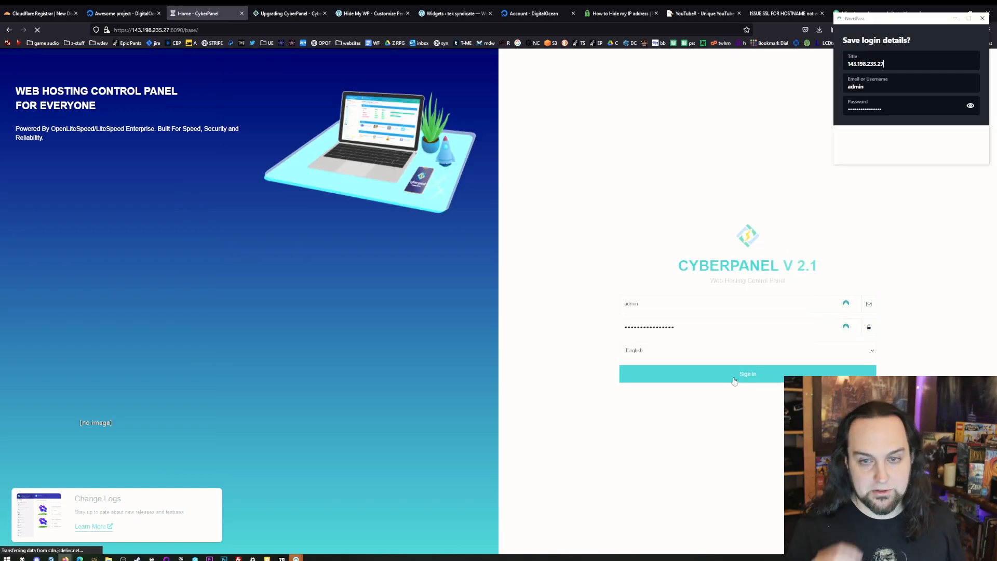
- Look over CyberPanel's Create New User form and return to the dashboard
{"action": "left_click", "coordinate": [41, 172]}
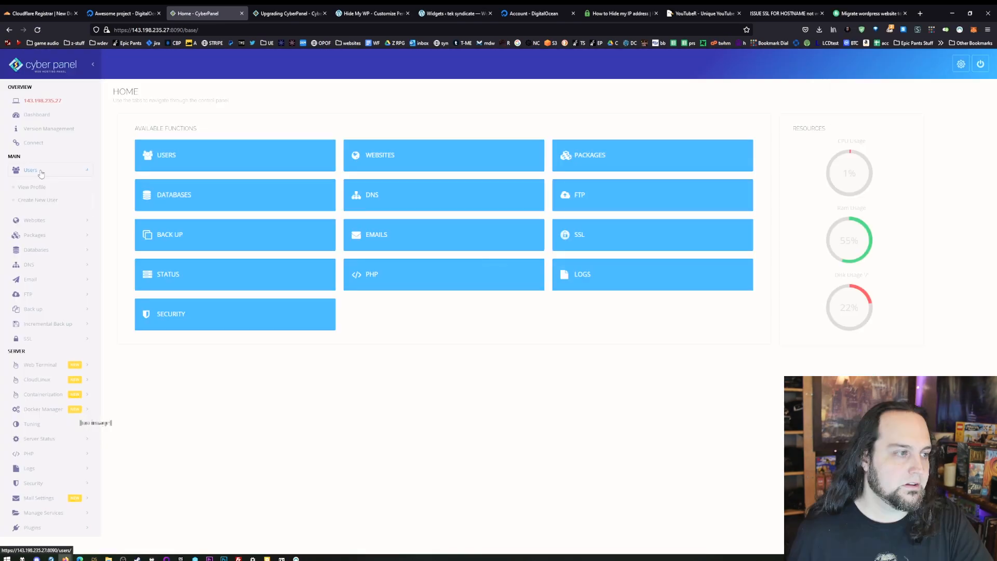
{"action": "left_click", "coordinate": [62, 199]}
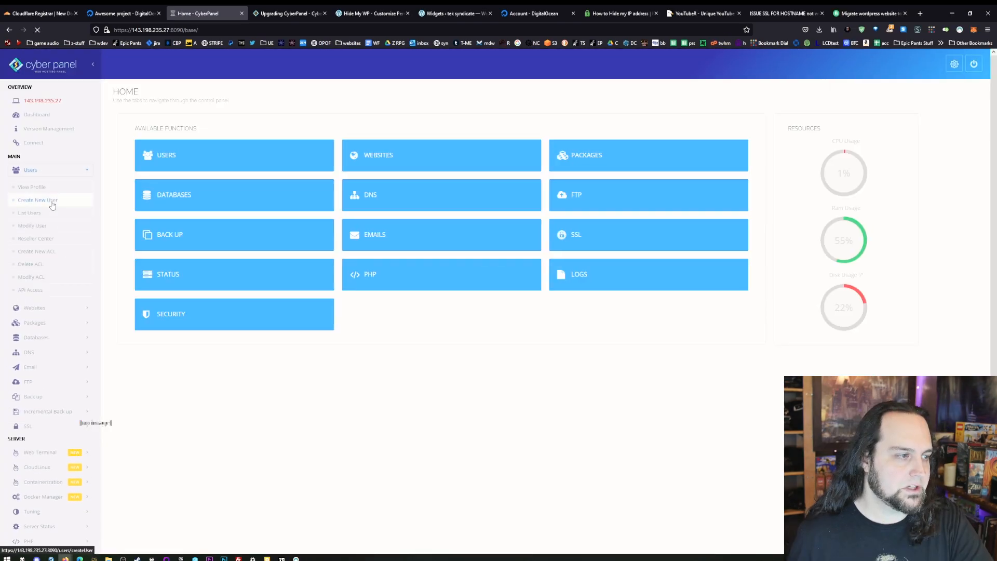
{"action": "left_click", "coordinate": [365, 158]}
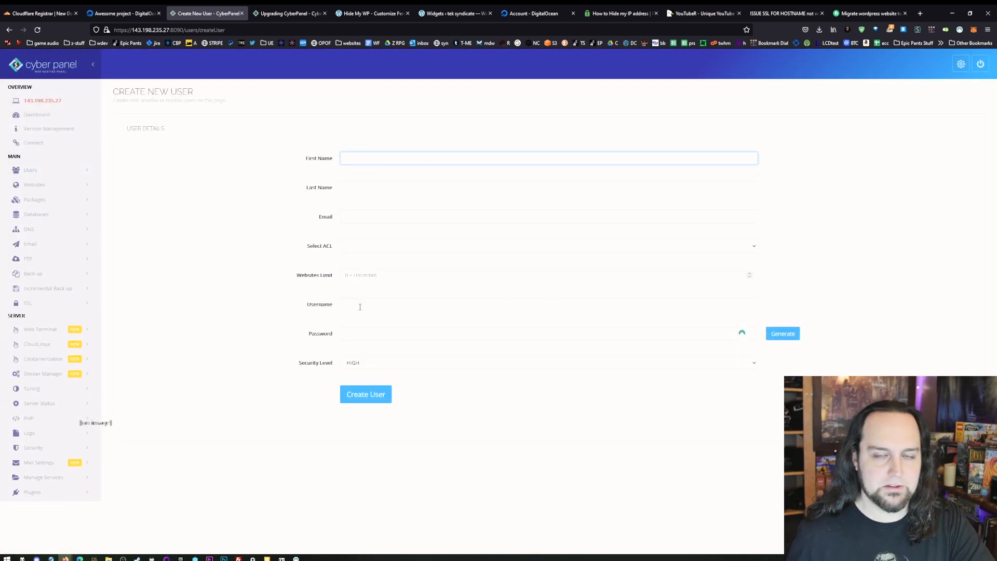
{"action": "left_click", "coordinate": [50, 115]}
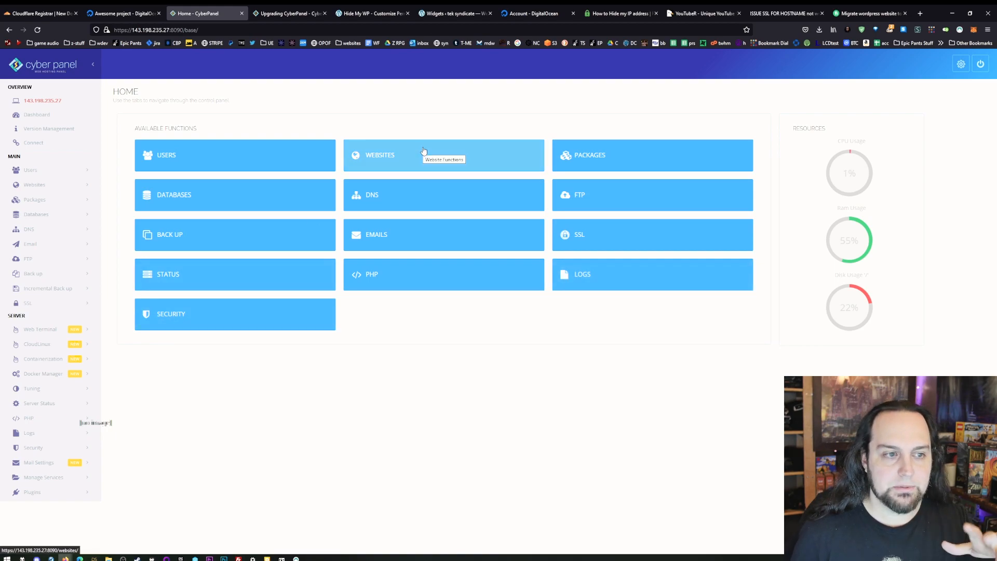
- Open the Default package for editing from the package list and set its Domains limit to 0
{"action": "left_click", "coordinate": [613, 155]}
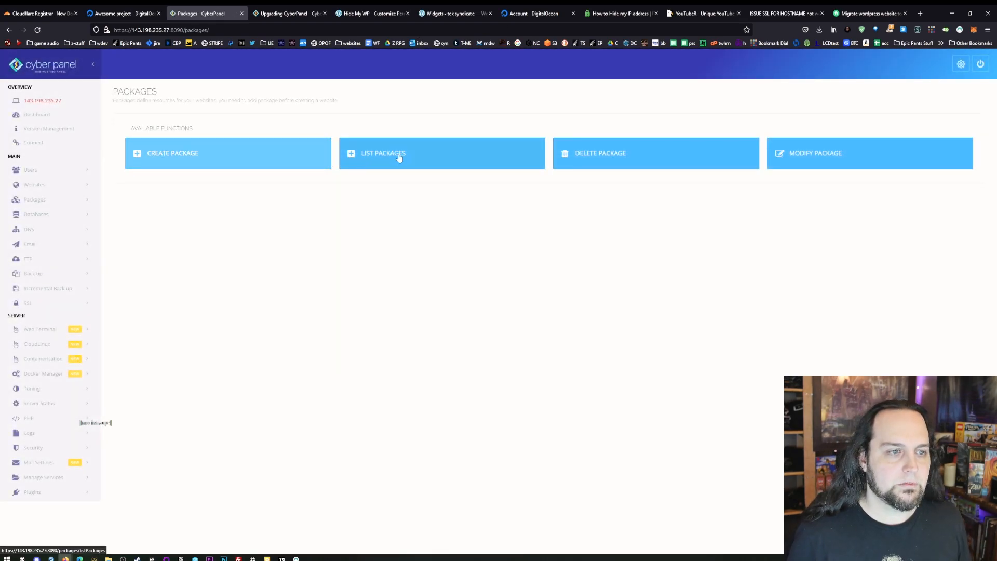
{"action": "left_click", "coordinate": [410, 156]}
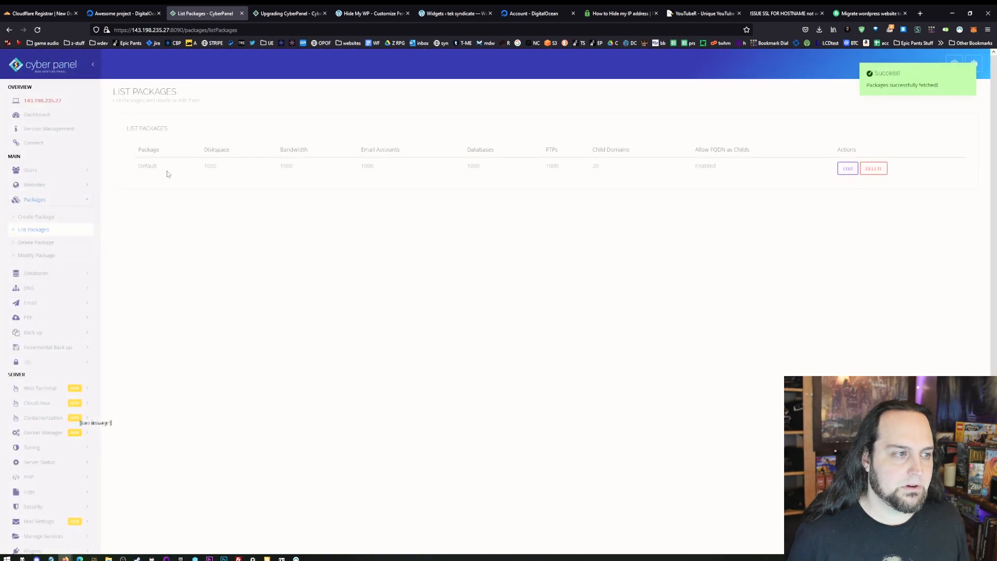
{"action": "left_click", "coordinate": [845, 168]}
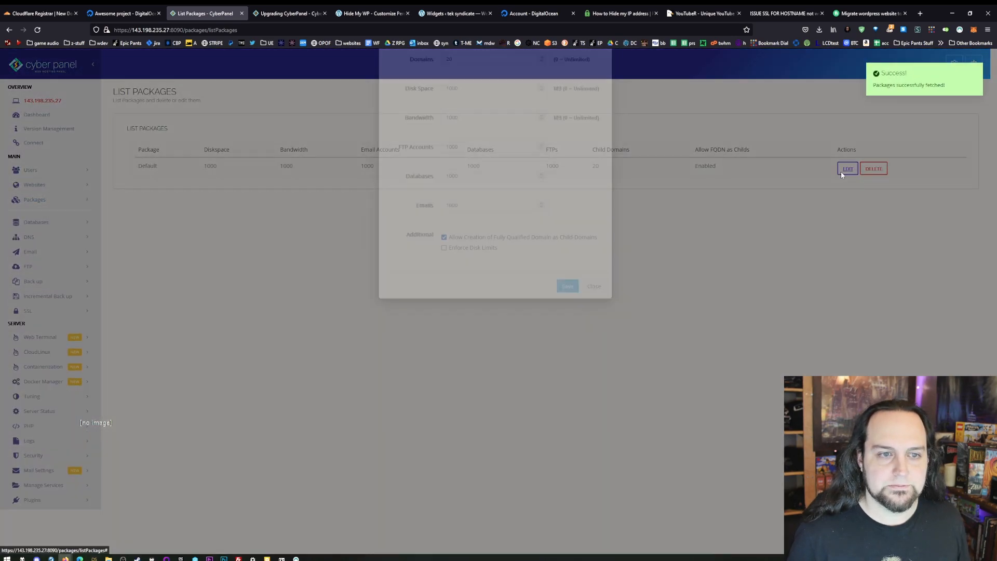
{"action": "left_click", "coordinate": [472, 130]}
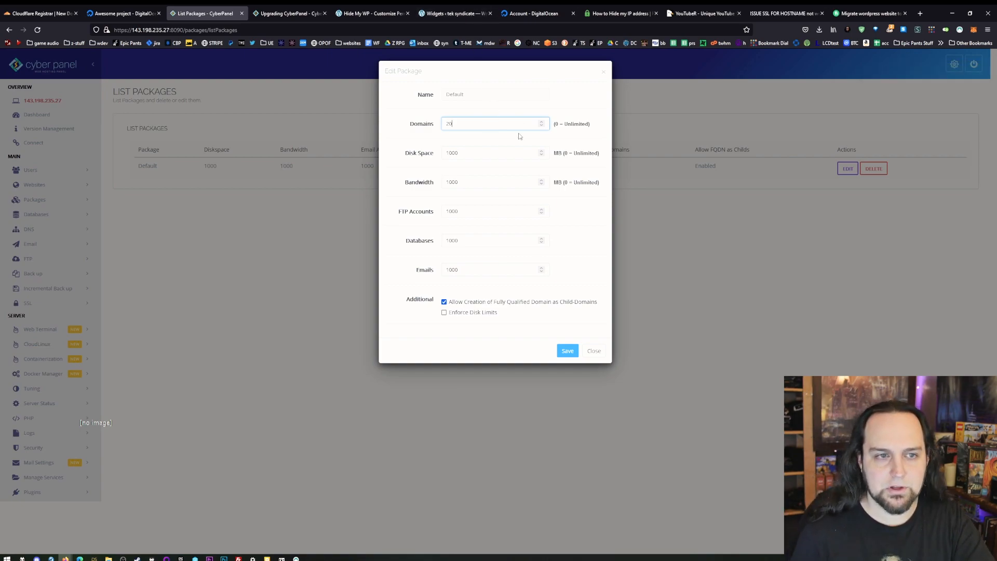
{"action": "left_click_drag", "start_coordinate": [470, 128], "coordinate": [400, 134]}
{"action": "type", "text": "0"}
- Set the Default package's Disk Space and Bandwidth to 0 and save the package
{"action": "left_click", "coordinate": [479, 156]}
{"action": "left_click_drag", "start_coordinate": [485, 154], "coordinate": [439, 151]}
{"action": "type", "text": "0"}
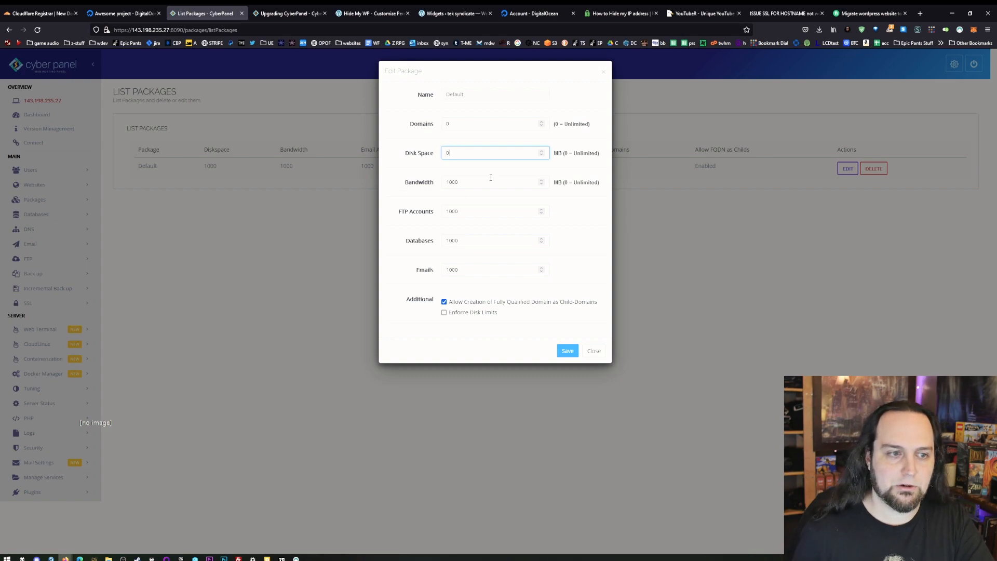
{"action": "left_click_drag", "start_coordinate": [434, 186], "coordinate": [312, 191]}
{"action": "type", "text": "0"}
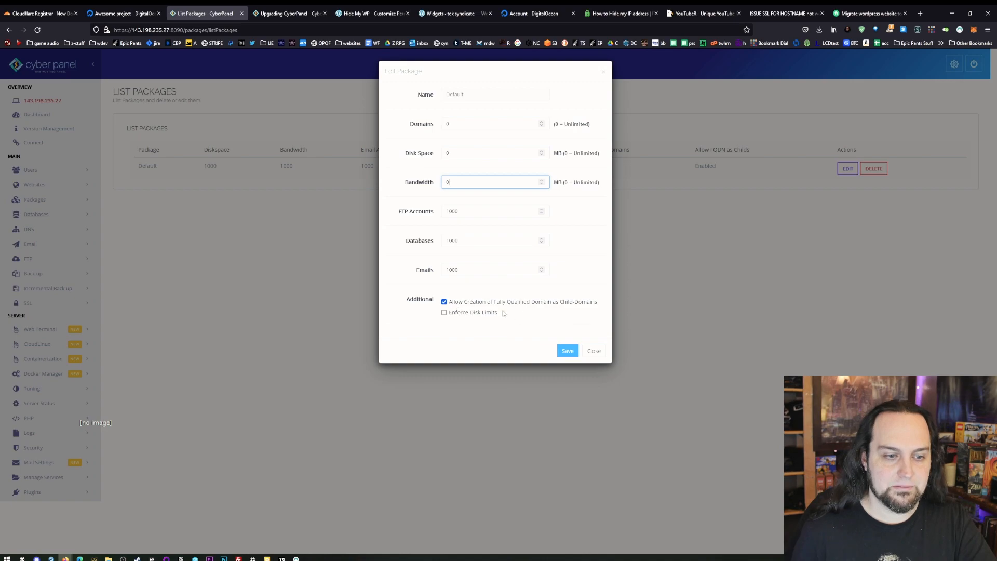
{"action": "left_click", "coordinate": [567, 351]}
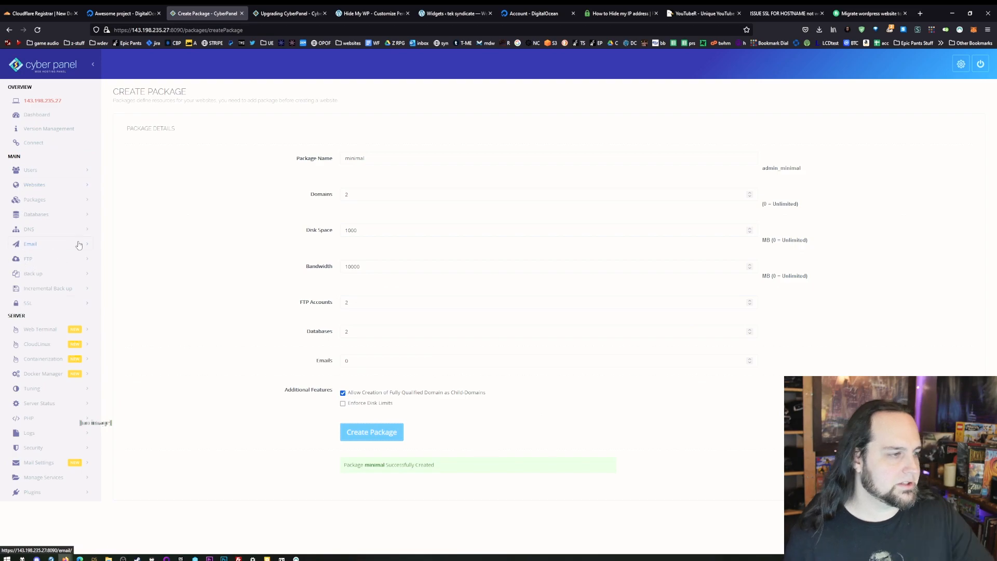
- Review the list of packages in CyberPanel
{"action": "key", "text": "ctrl+plus"}
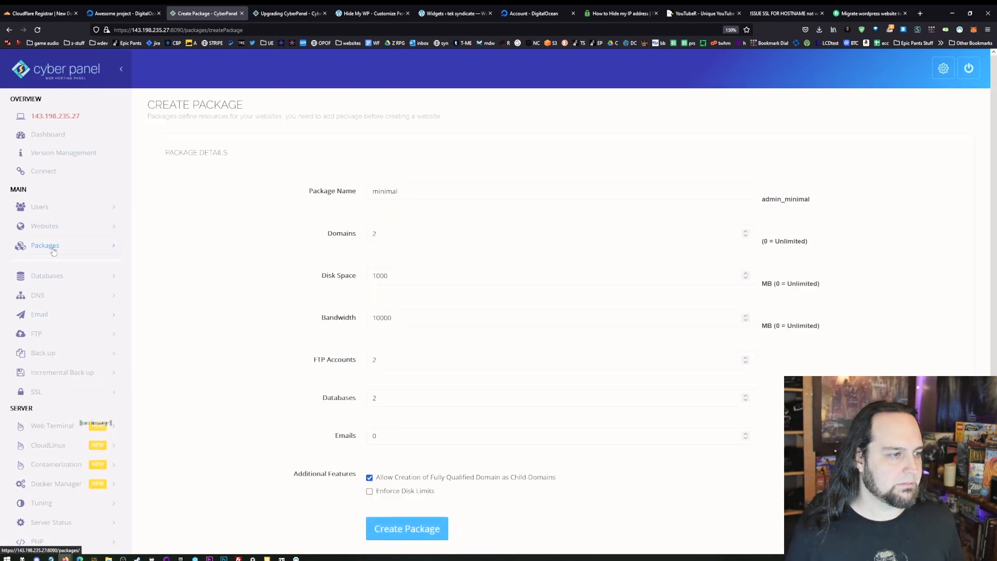
{"action": "left_click", "coordinate": [53, 250]}
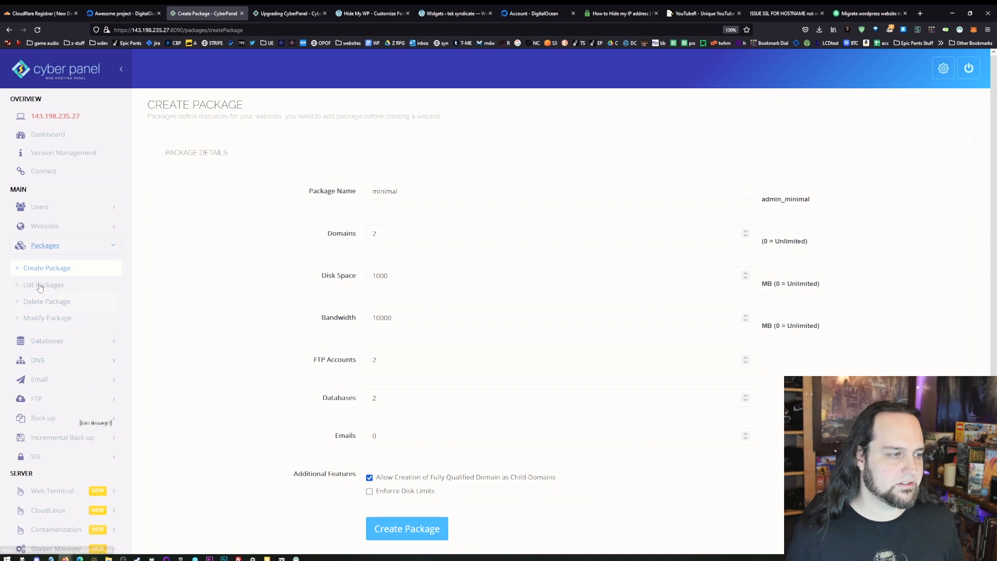
{"action": "left_click", "coordinate": [41, 286]}
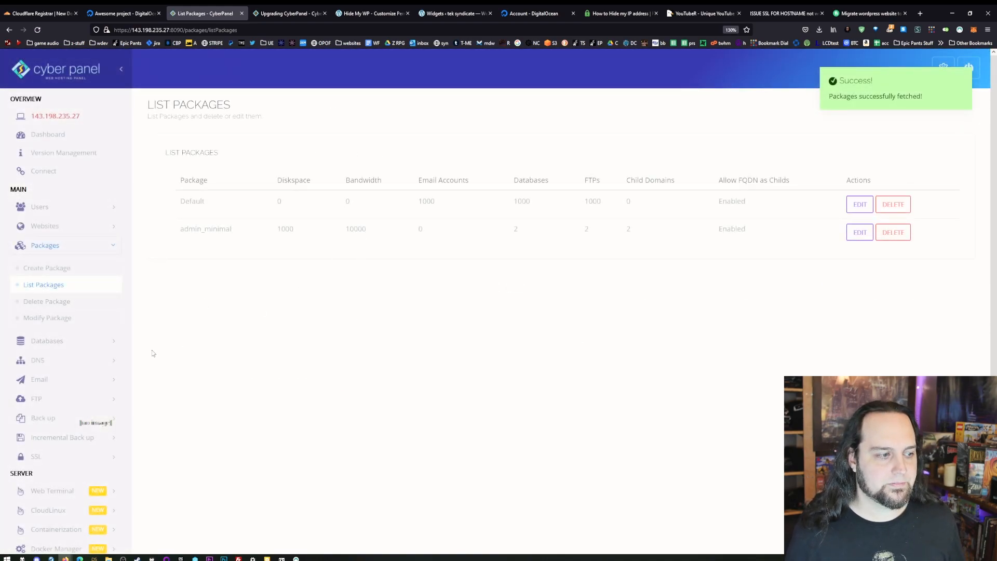
- Start creating a website in CyberPanel with the Default package and admin as the owner
{"action": "left_click", "coordinate": [67, 227]}
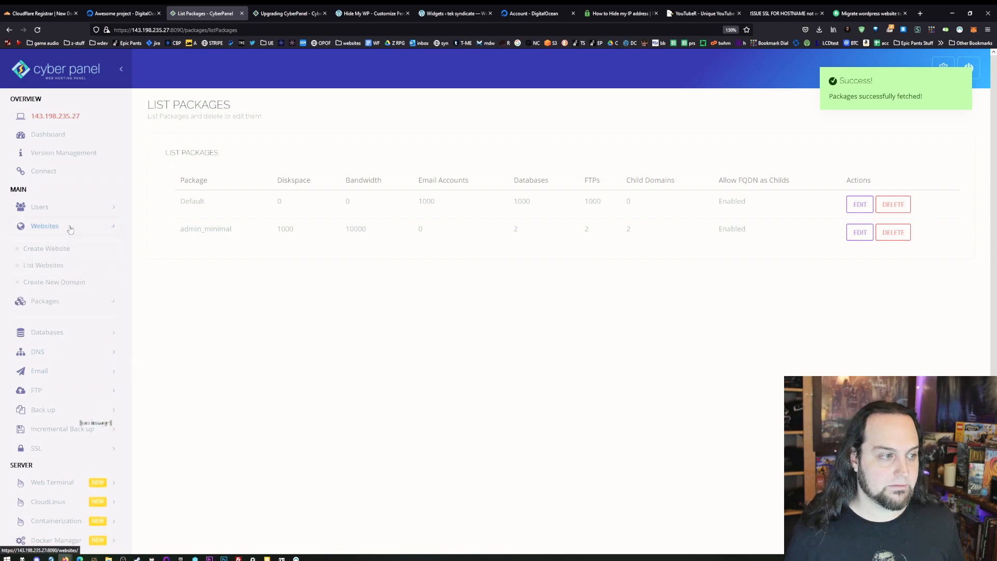
{"action": "left_click", "coordinate": [50, 248]}
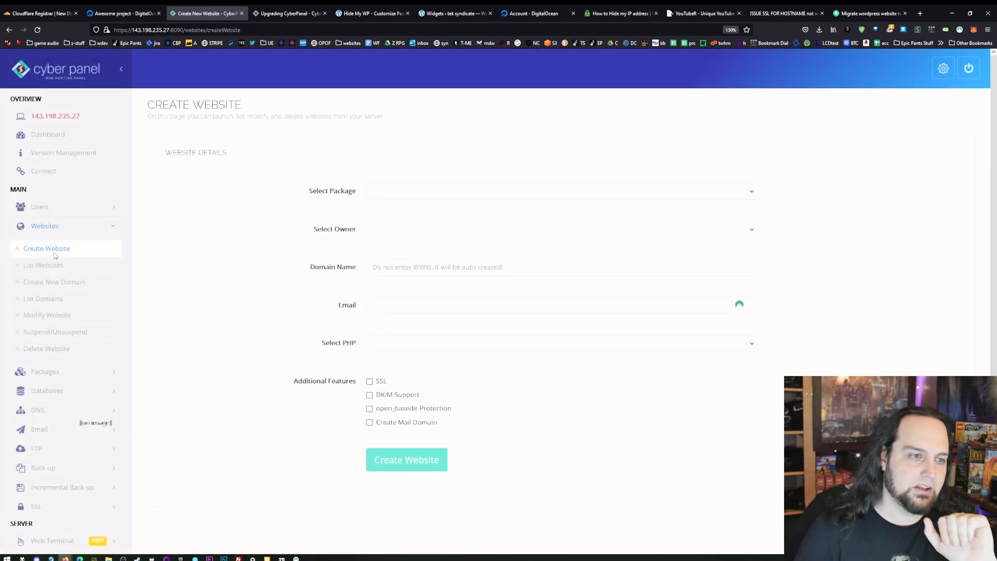
{"action": "left_click", "coordinate": [438, 193]}
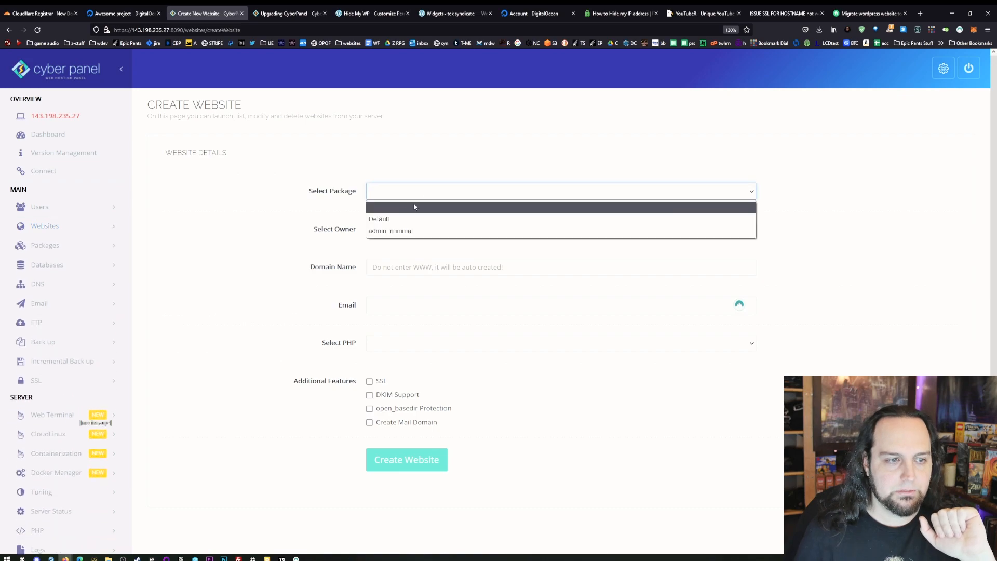
{"action": "left_click", "coordinate": [395, 222]}
{"action": "left_click", "coordinate": [425, 234]}
{"action": "left_click", "coordinate": [410, 257]}
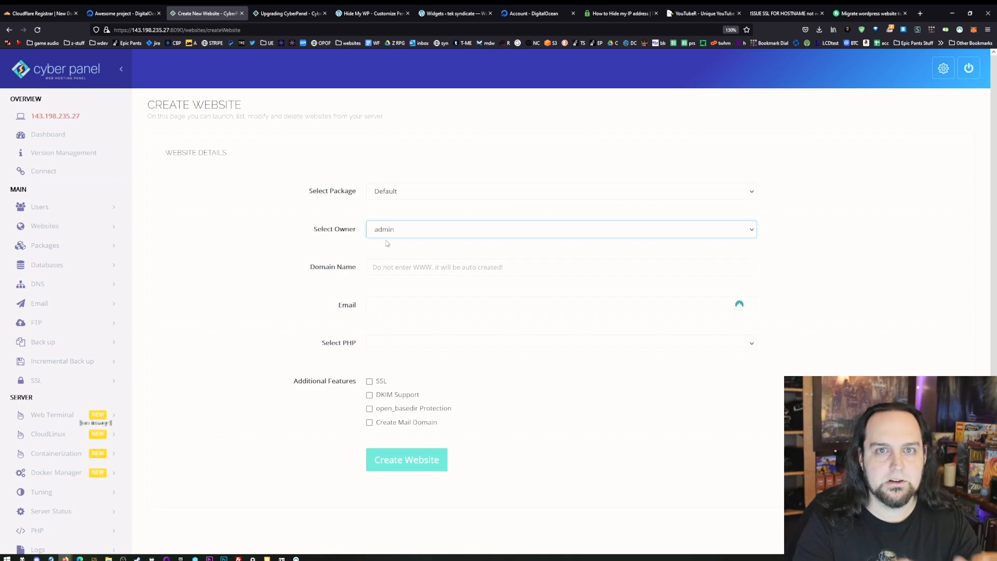
{"action": "left_click", "coordinate": [439, 267]}
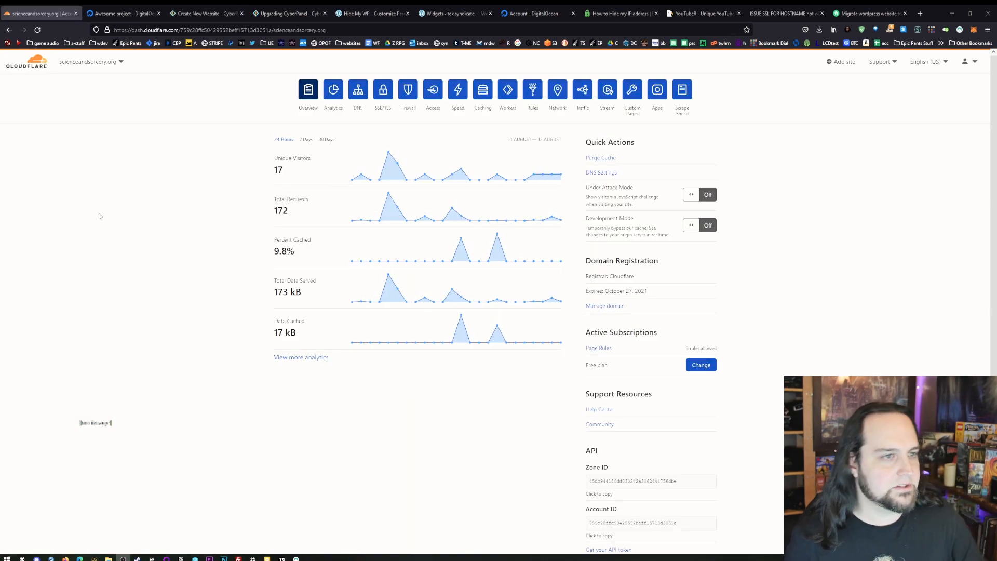
- Switch to Cloudflare and open the A record of scienceandsorcery.org for editing in its DNS management
{"action": "key", "text": "ctrl+plus"}
{"action": "key", "text": "ctrl+plus"}
{"action": "key", "text": "ctrl+plus"}
{"action": "key", "text": "ctrl+plus"}
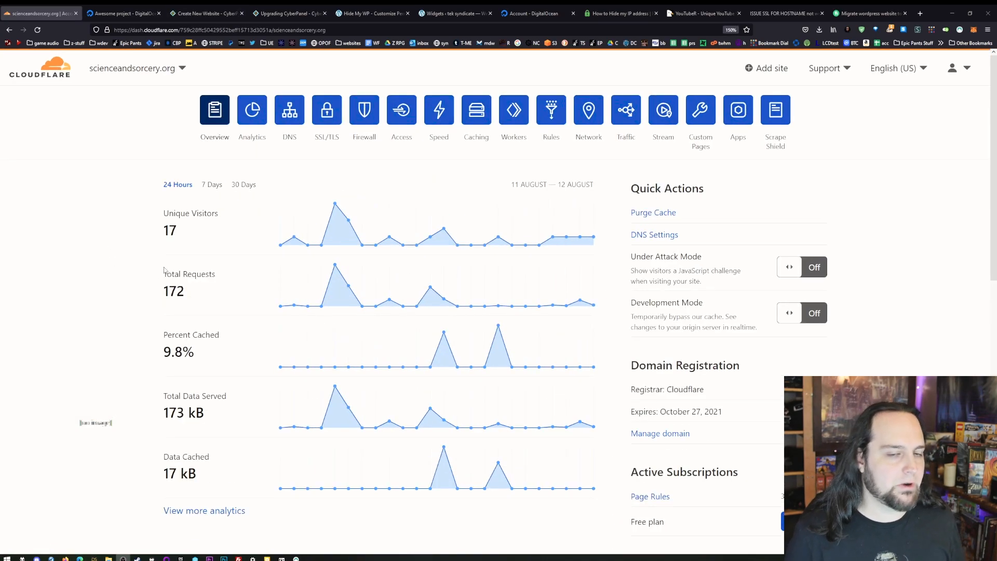
{"action": "key", "text": "ctrl+minus"}
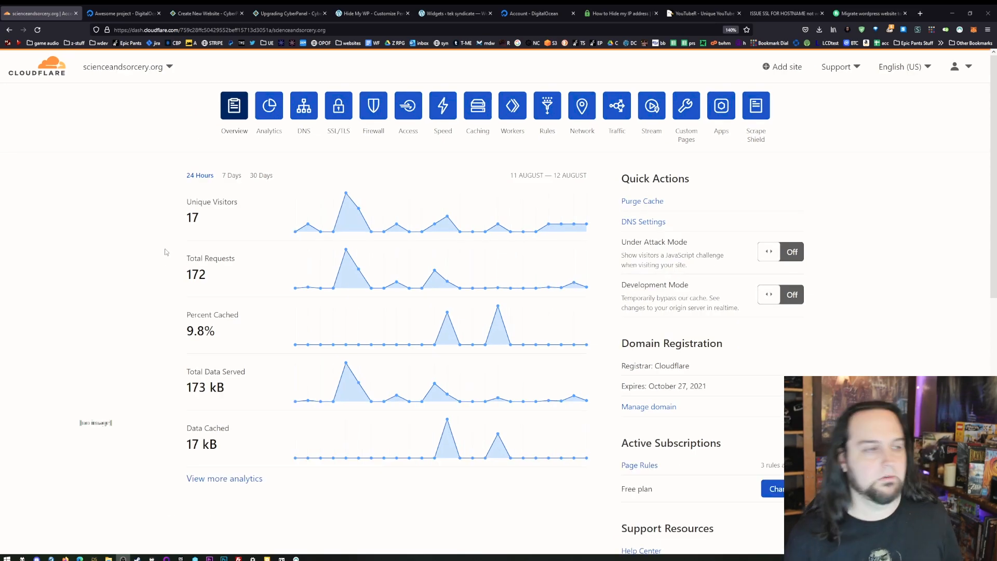
{"action": "left_click", "coordinate": [313, 108]}
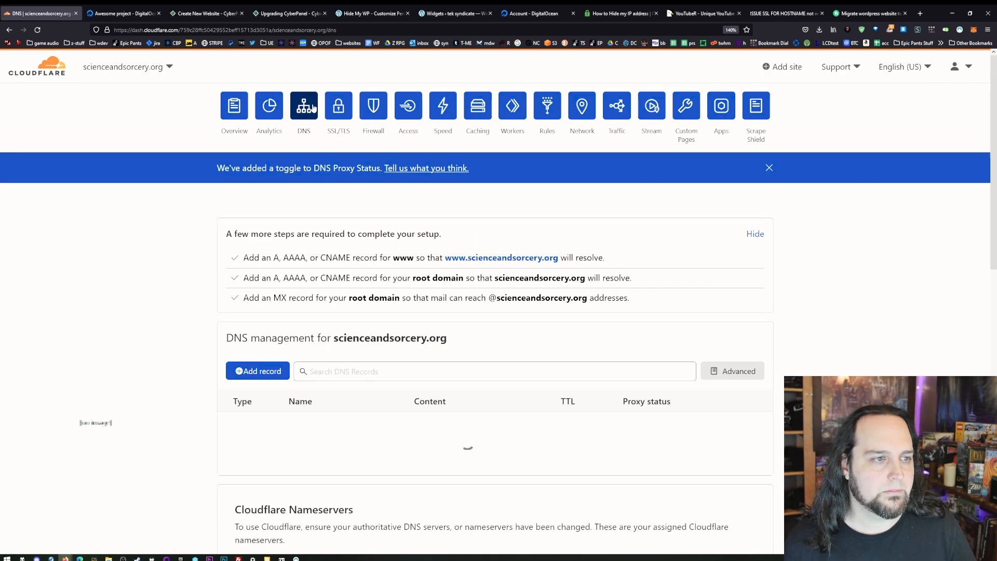
{"action": "scroll", "coordinate": [285, 351], "scroll_direction": "down", "scroll_amount": 4}
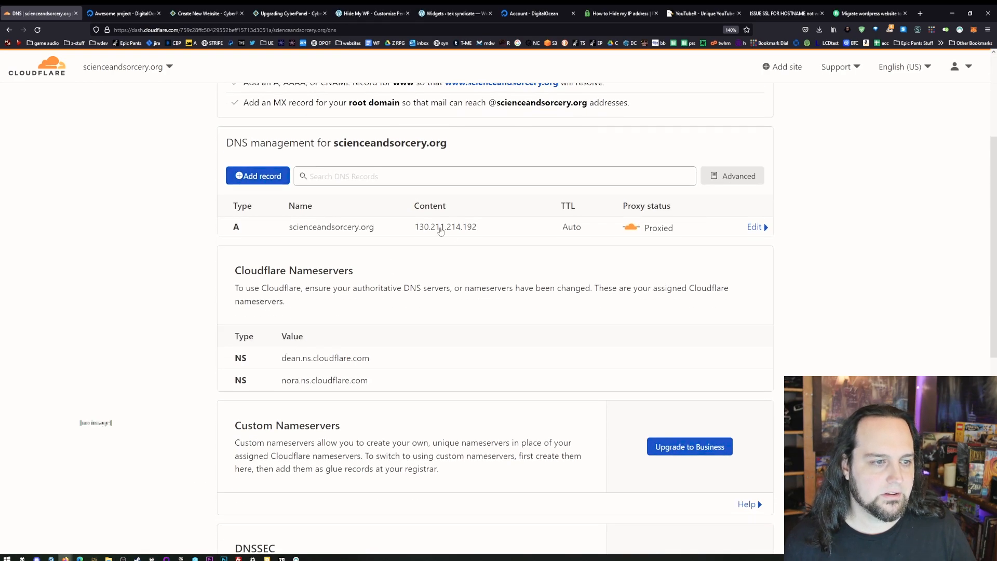
{"action": "left_click", "coordinate": [754, 227]}
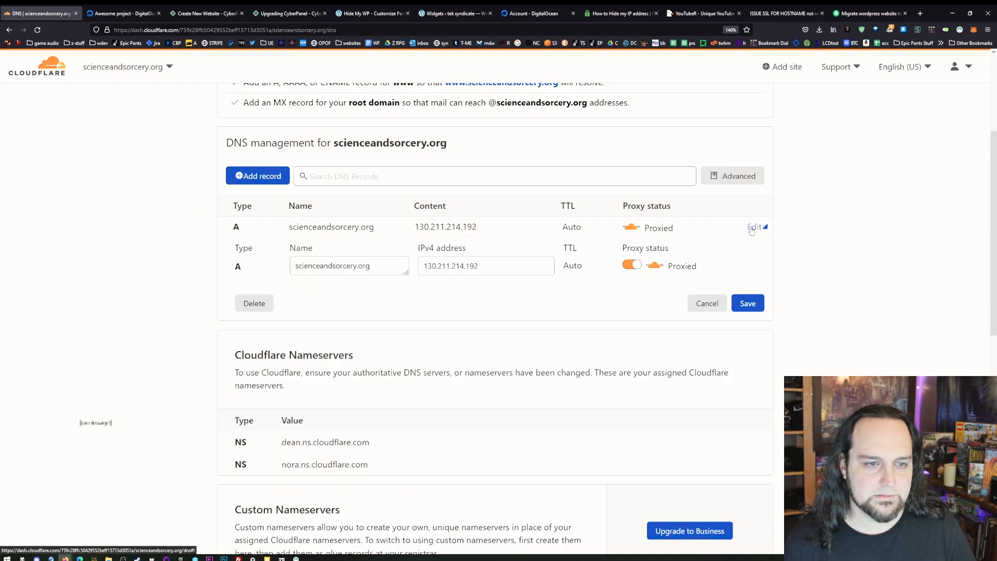
- Point the root A record (@) of scienceandsorcery.org to the CyberPanel server's IP 143.198.235.27 and save it
{"action": "double_click", "coordinate": [452, 267]}
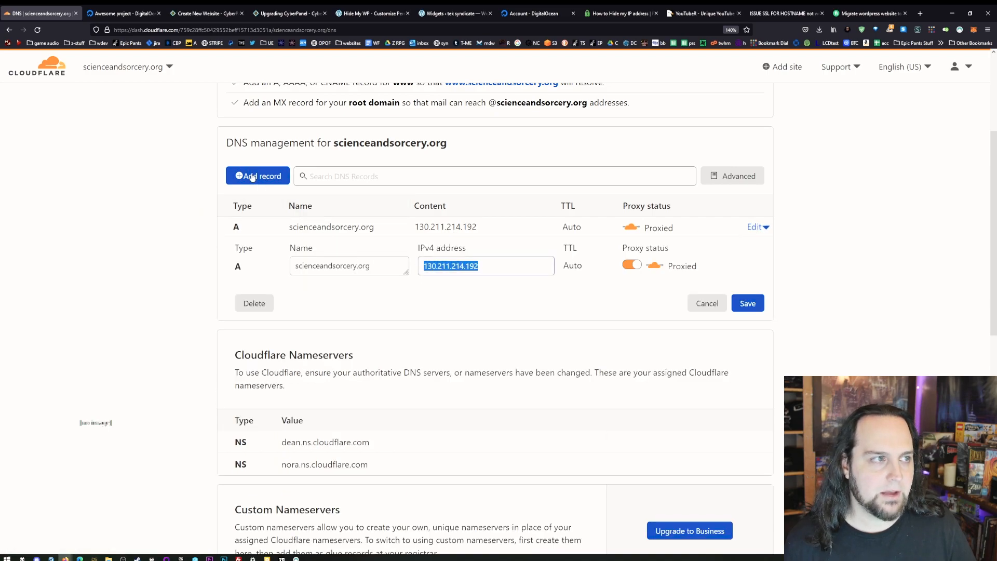
{"action": "left_click", "coordinate": [219, 19]}
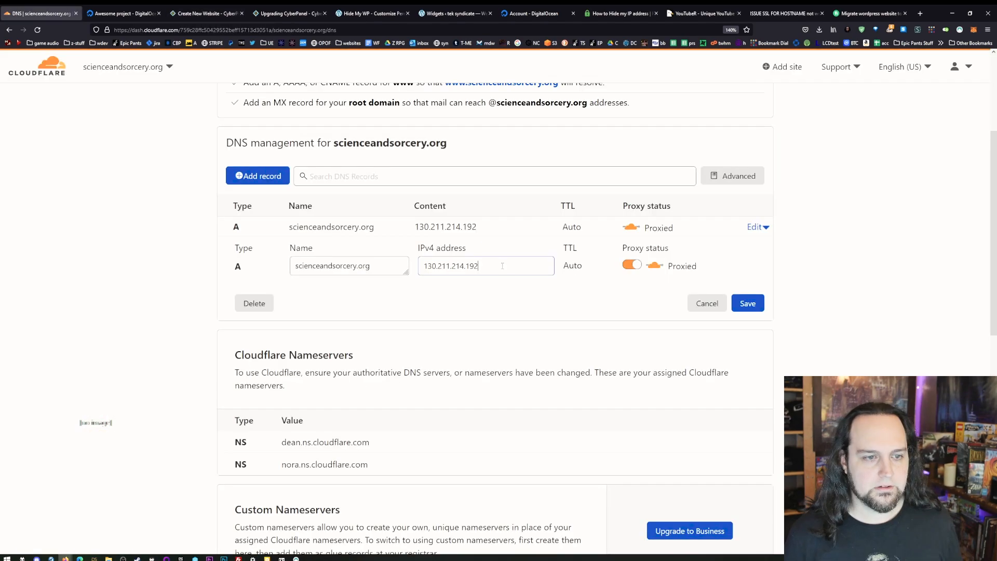
{"action": "left_click_drag", "start_coordinate": [503, 267], "coordinate": [371, 270]}
{"action": "type", "text": "143.198.235.27"}
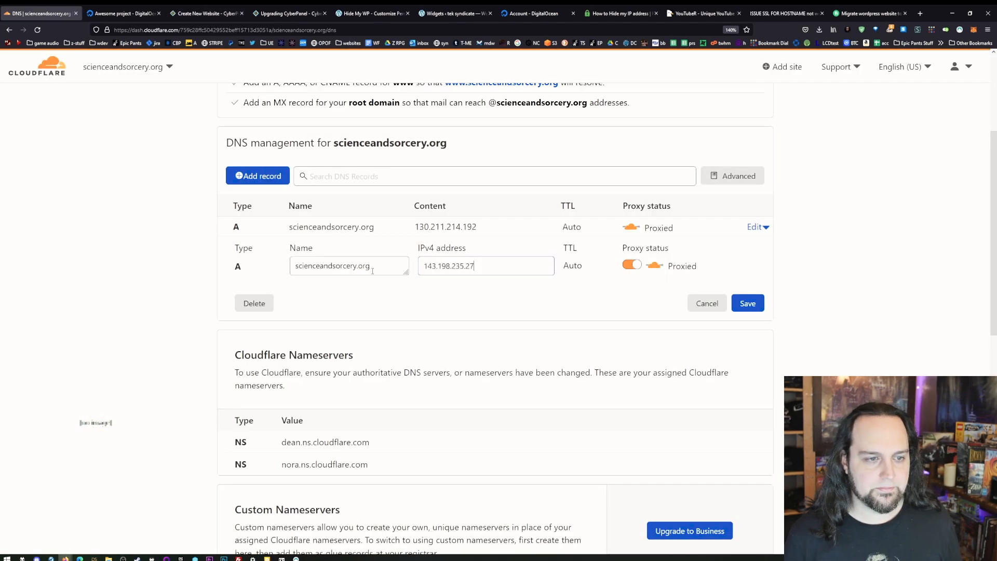
{"action": "triple_click", "coordinate": [370, 266]}
{"action": "type", "text": "@"}
{"action": "left_click", "coordinate": [747, 303]}
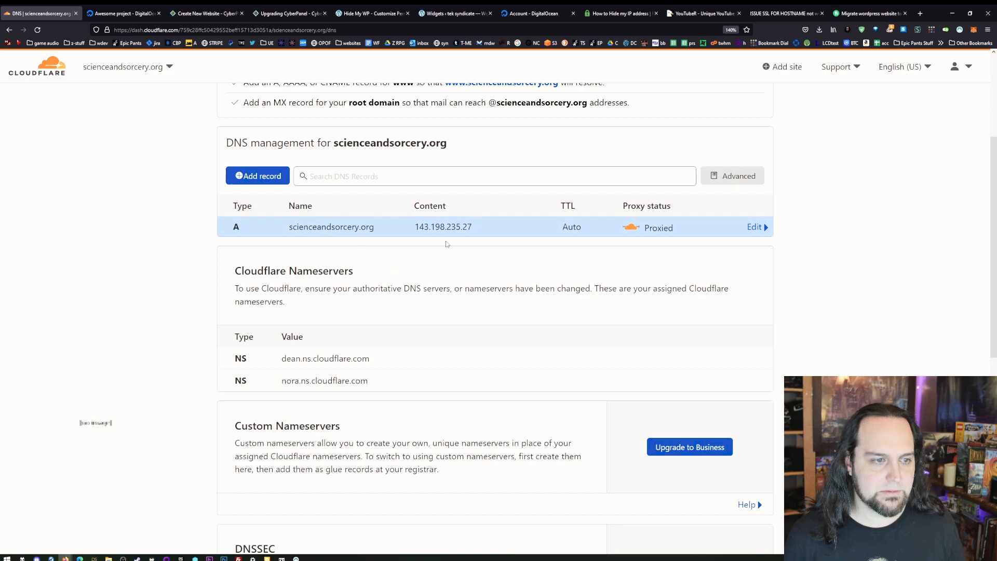
- Add a proxied A record named www pointing to 143.198.235.27
{"action": "left_click", "coordinate": [279, 182]}
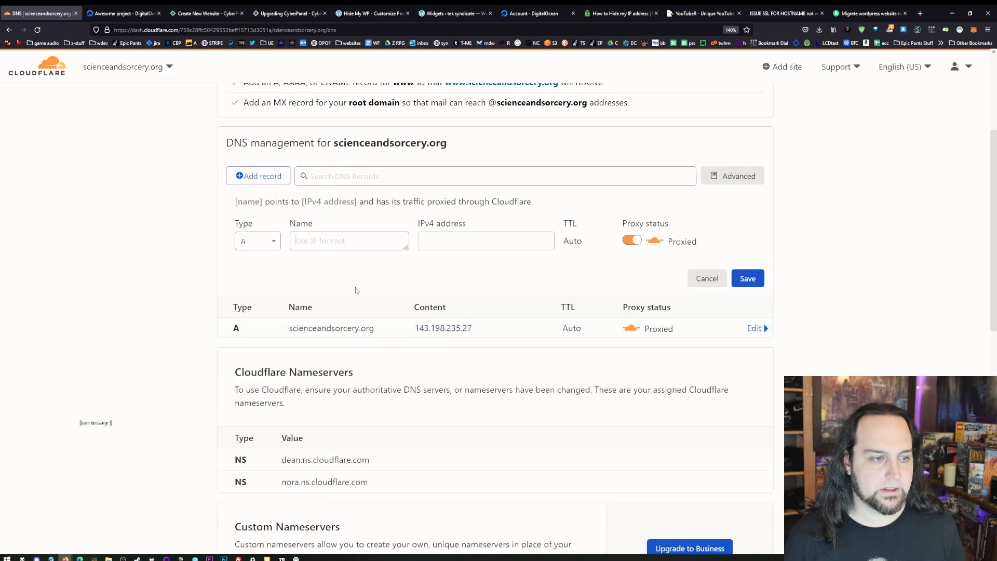
{"action": "type", "text": "www"}
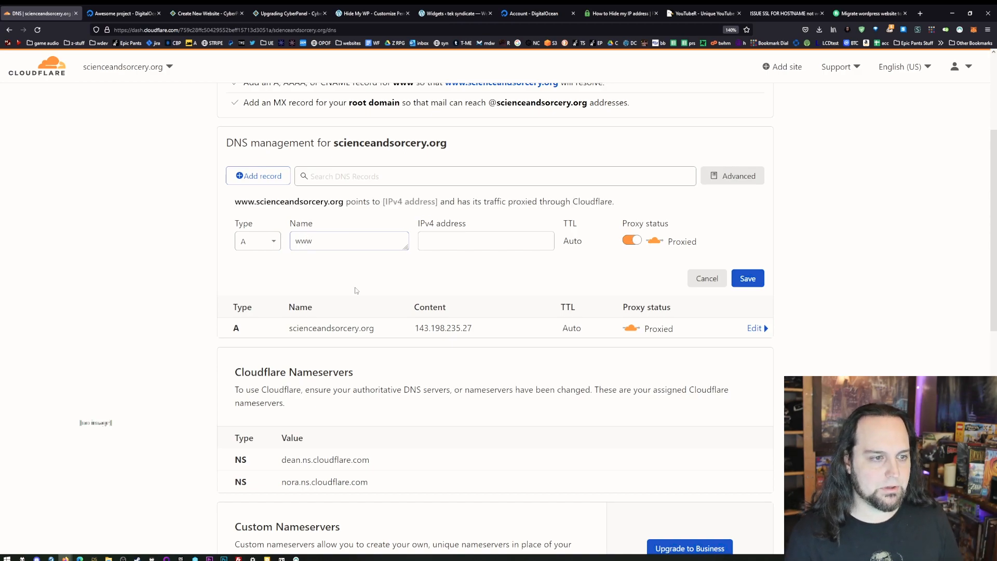
{"action": "key", "text": "Tab"}
{"action": "type", "text": "143.198.235.27"}
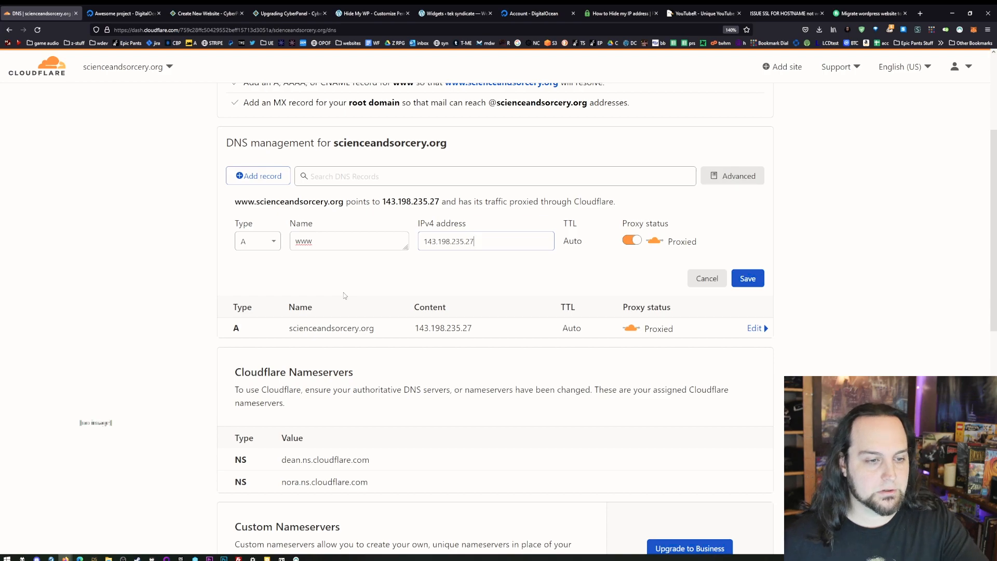
{"action": "left_click", "coordinate": [744, 284]}
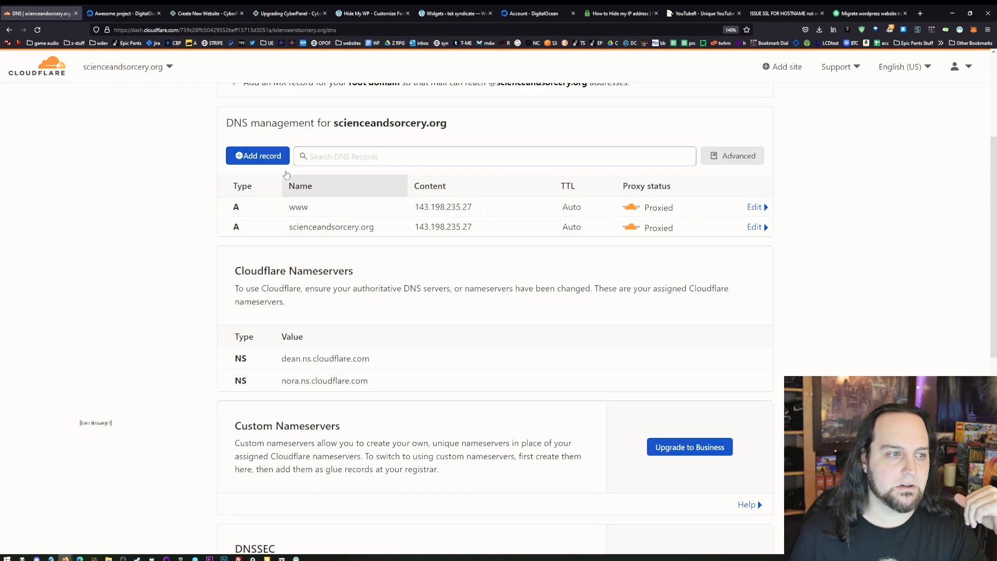
- Add a proxied A record named test pointing to 143.198.235.27
{"action": "left_click", "coordinate": [260, 156]}
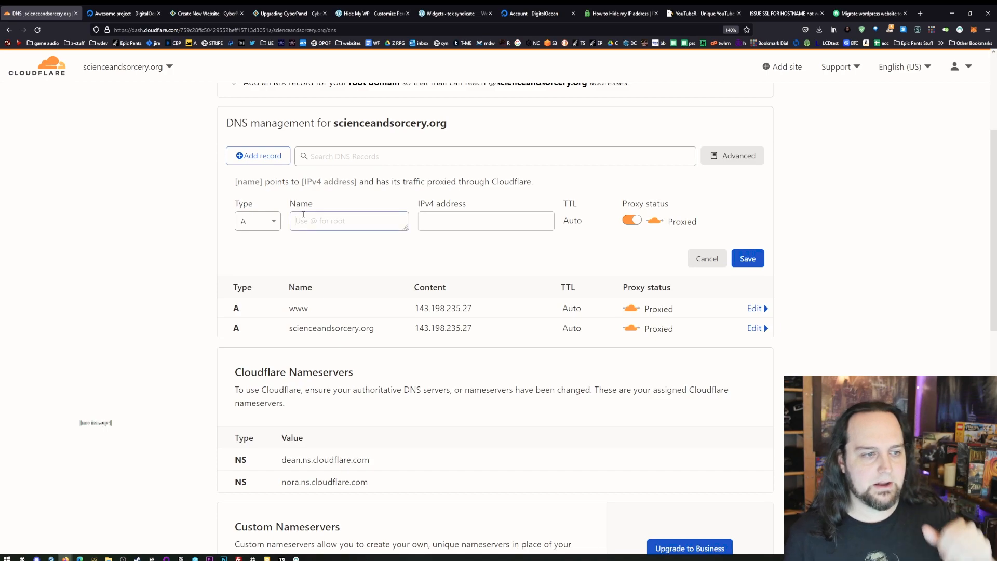
{"action": "type", "text": "test"}
{"action": "key", "text": "Tab"}
{"action": "type", "text": "143.198.235.27"}
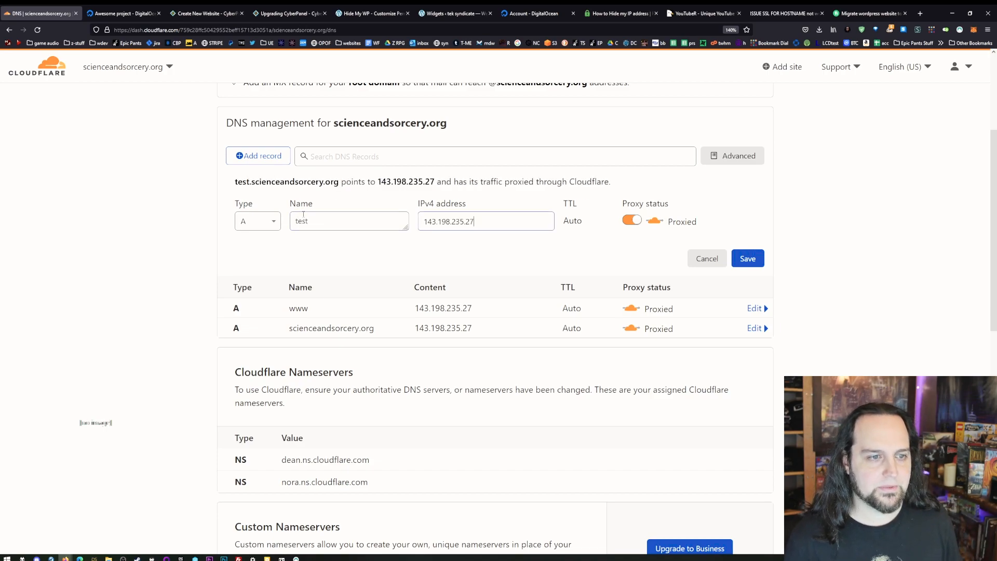
{"action": "left_click", "coordinate": [749, 264]}
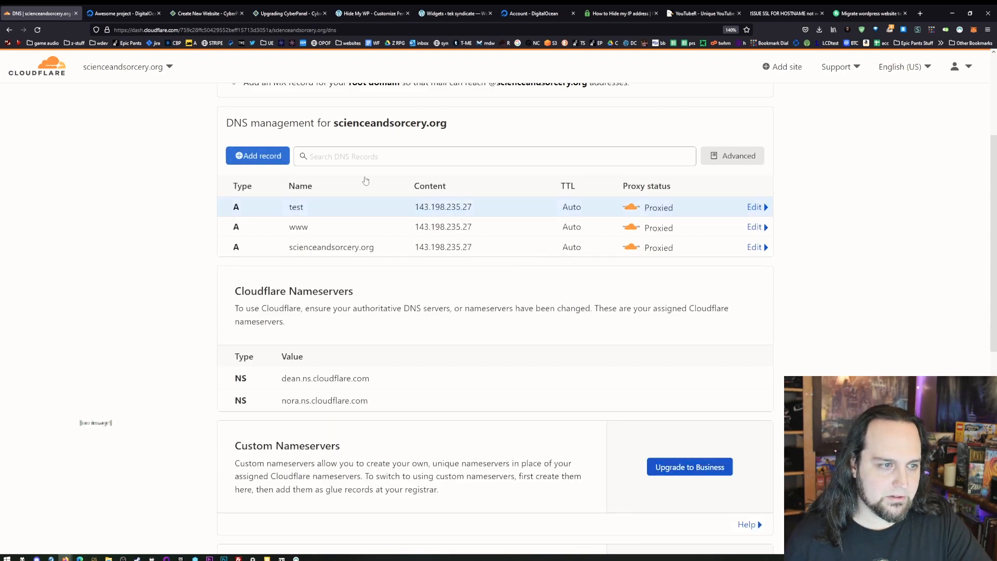
- Add a proxied A record named ftp pointing to 143.198.235.27
{"action": "left_click", "coordinate": [258, 156]}
{"action": "left_click", "coordinate": [312, 219]}
{"action": "type", "text": "ftp"}
{"action": "key", "text": "Tab"}
{"action": "type", "text": "143.198.235.27"}
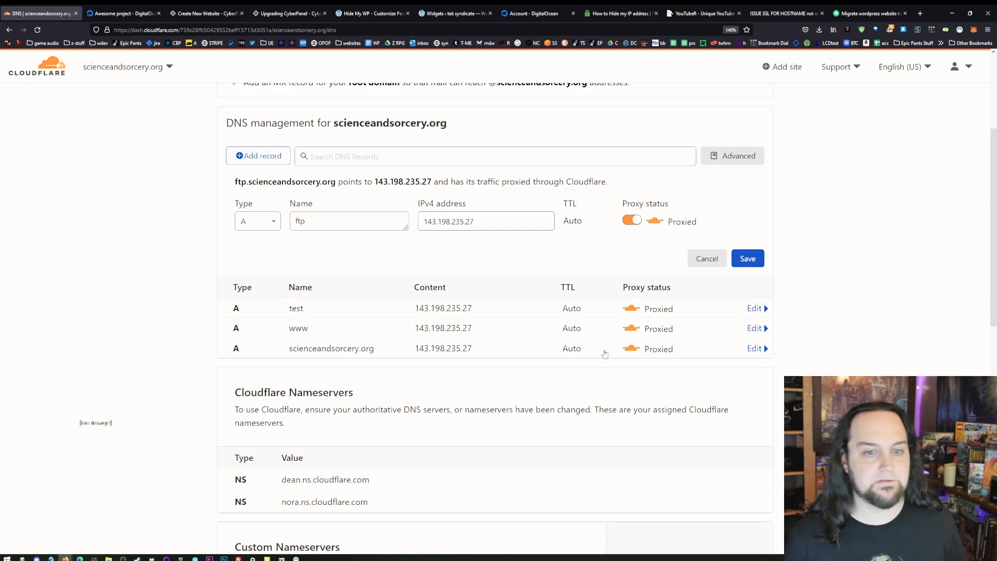
{"action": "left_click", "coordinate": [754, 259]}
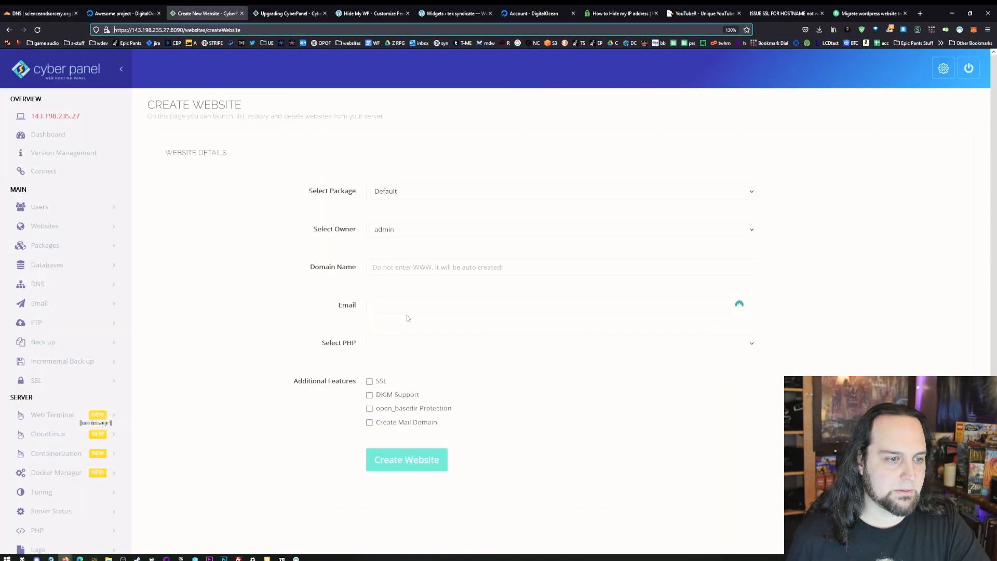
- Switch to CyberPanel and fill in the new website's details with domain scienceandsorcery.org, the contact e-mail and PHP 7.4
{"action": "left_click", "coordinate": [413, 305]}
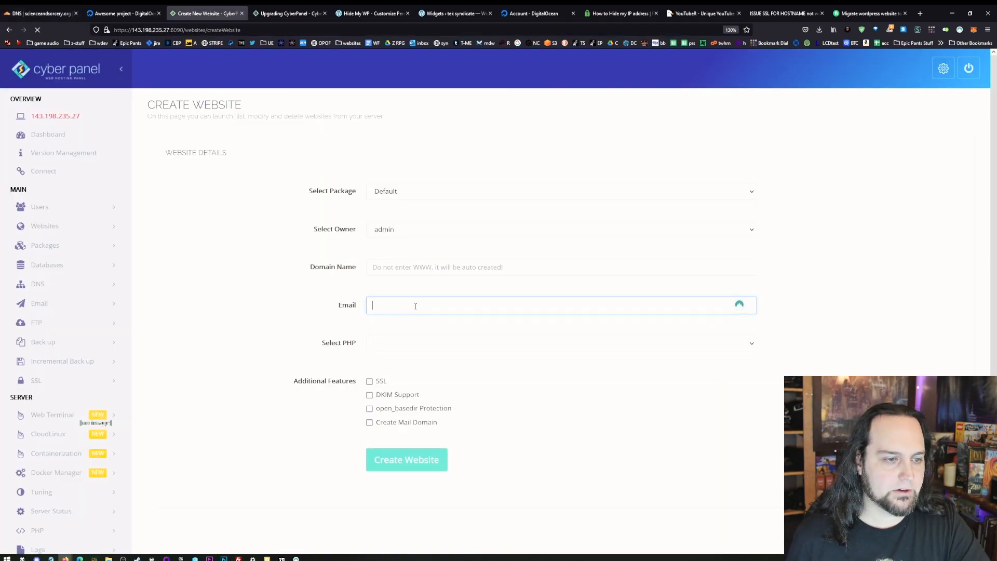
{"action": "left_click", "coordinate": [416, 269]}
{"action": "type", "text": "scienceandsorcery.org"}
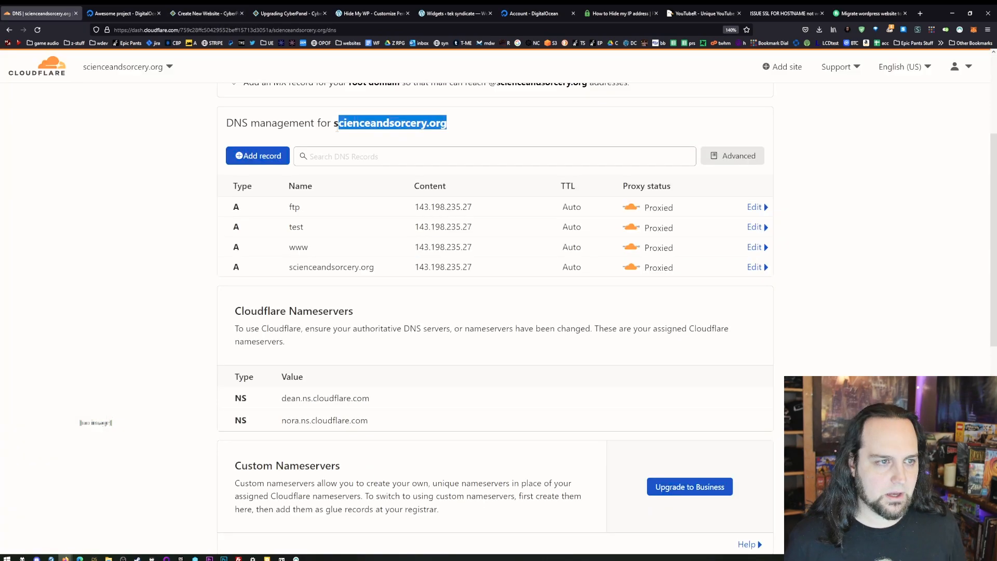
{"action": "left_click_drag", "start_coordinate": [337, 128], "coordinate": [334, 127]}
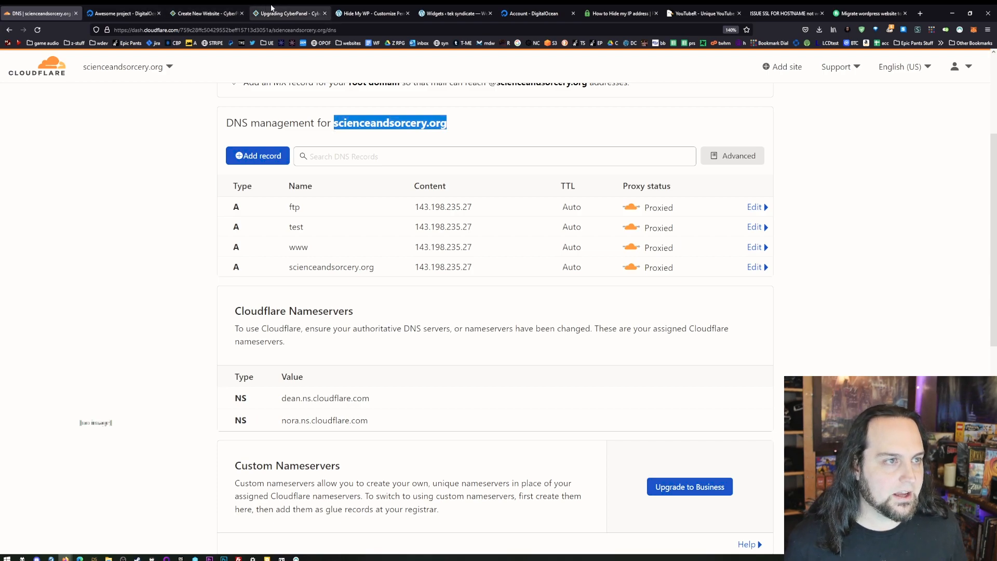
{"action": "left_click", "coordinate": [207, 7]}
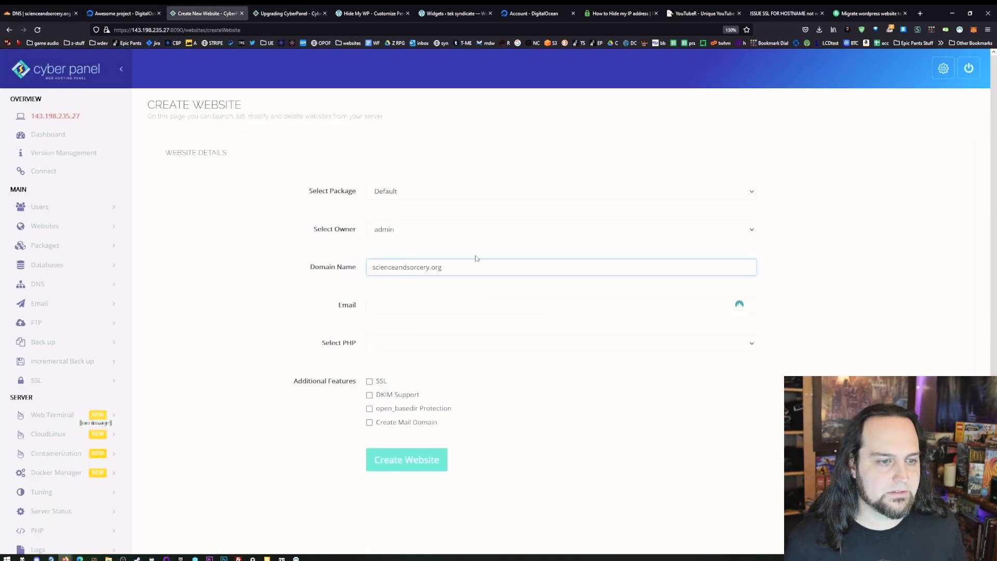
{"action": "left_click", "coordinate": [426, 343]}
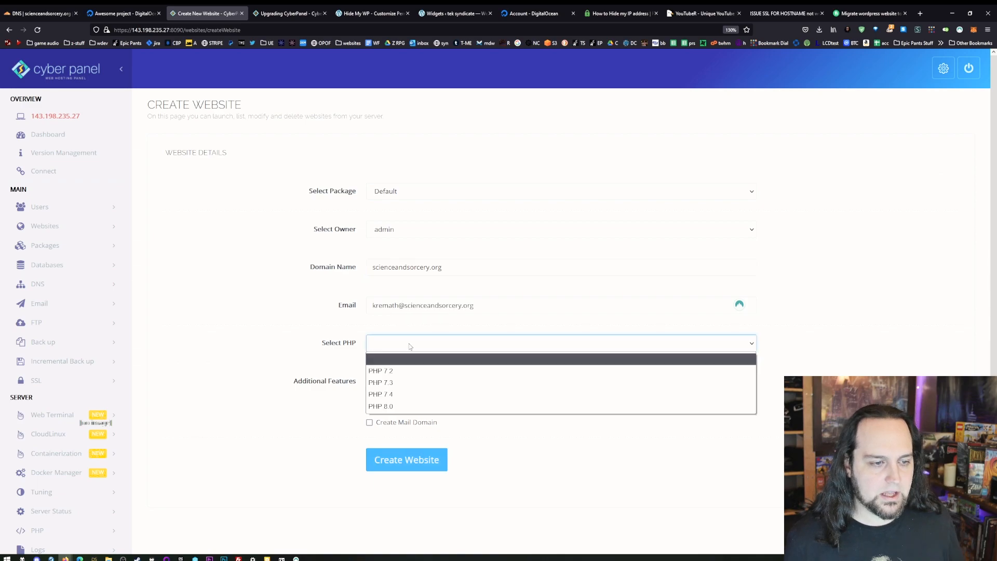
{"action": "left_click", "coordinate": [424, 397]}
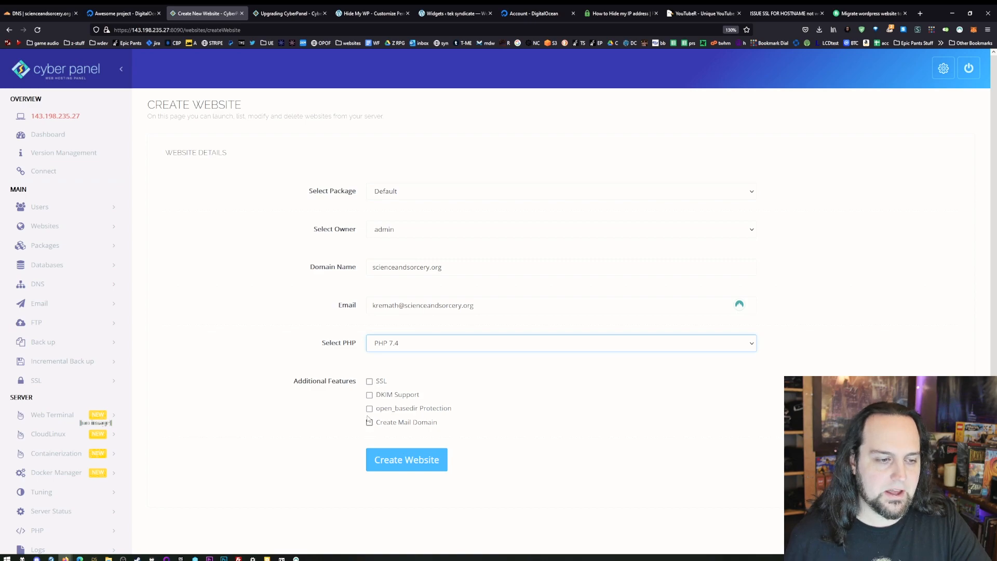
- Switch to Cloudflare and set the SSL/TLS encryption mode of scienceandsorcery.org to Full
{"action": "key", "text": "ctrl+1"}
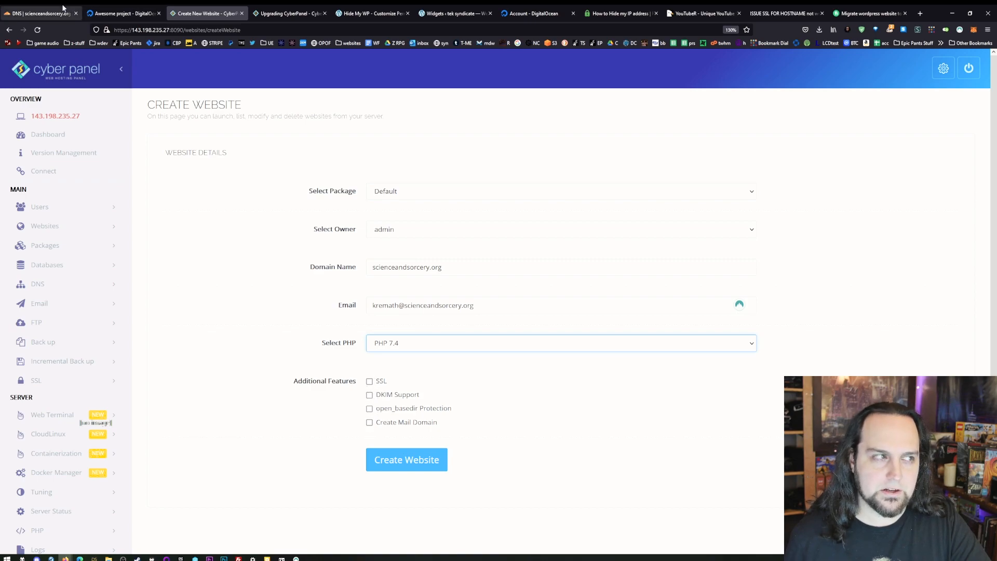
{"action": "scroll", "coordinate": [185, 187], "scroll_direction": "up", "scroll_amount": 3}
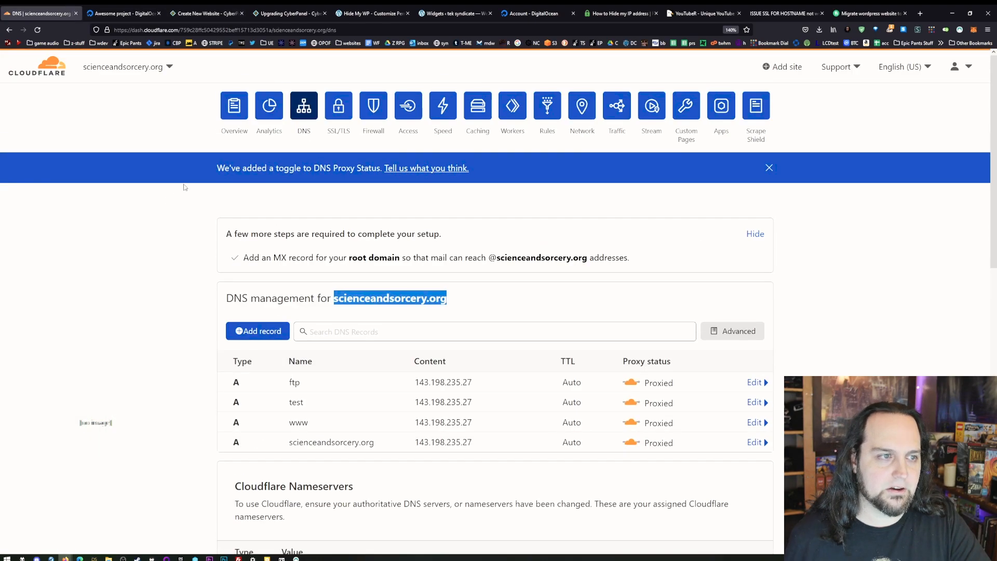
{"action": "left_click", "coordinate": [339, 106]}
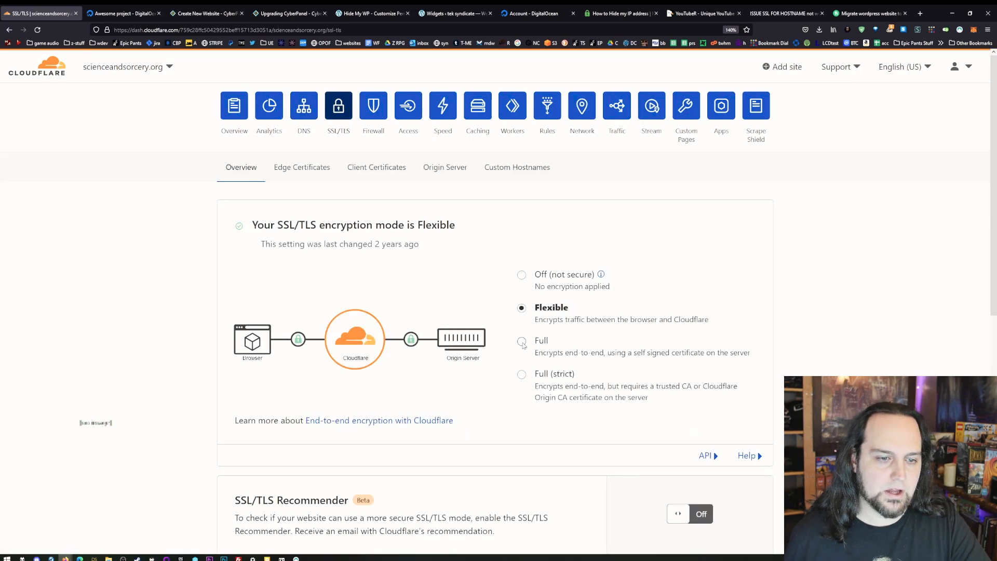
{"action": "left_click", "coordinate": [521, 341]}
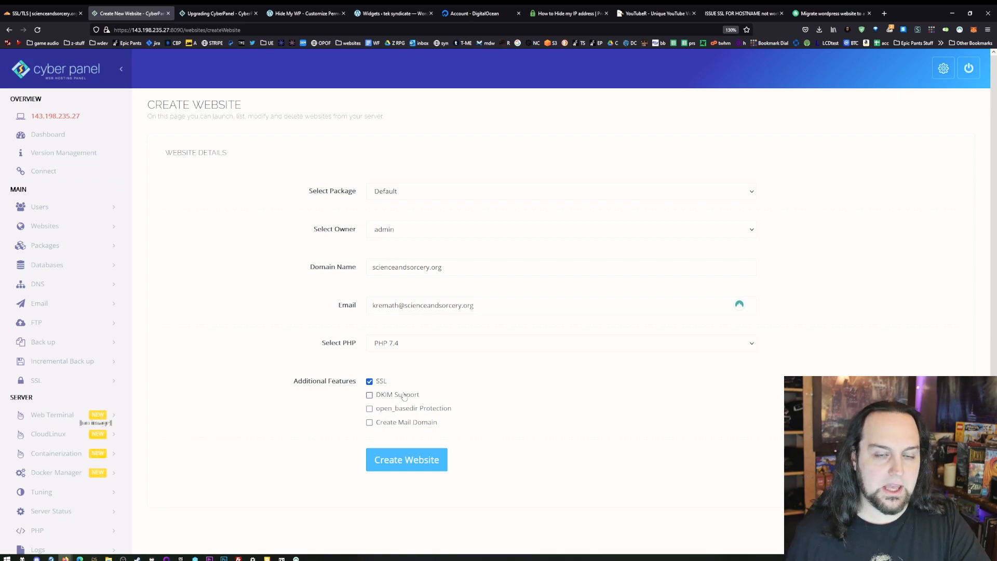
- Create the website in CyberPanel with SSL enabled and open the management page of scienceandsorcery.org from the website list
{"action": "left_click", "coordinate": [388, 463]}
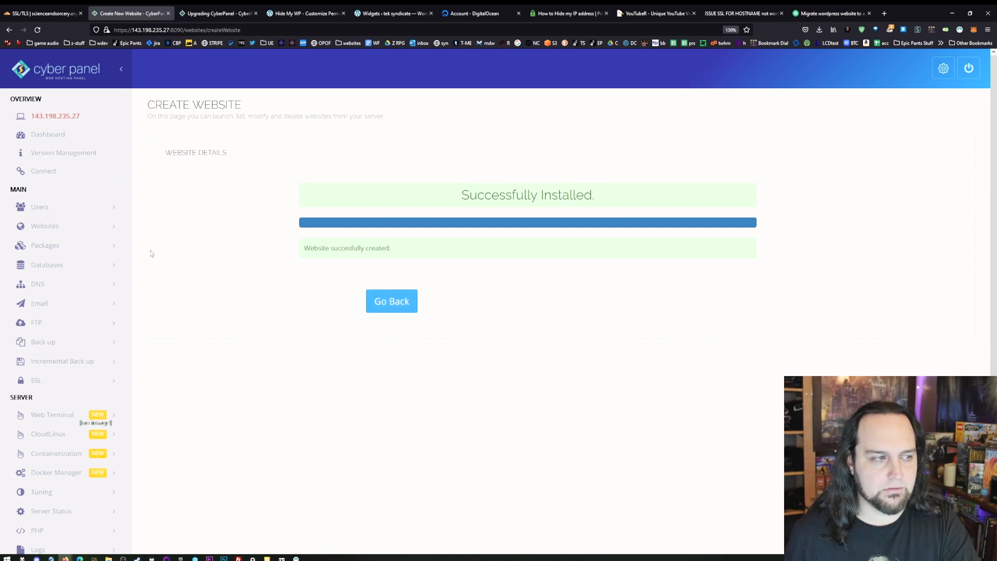
{"action": "left_click", "coordinate": [65, 233]}
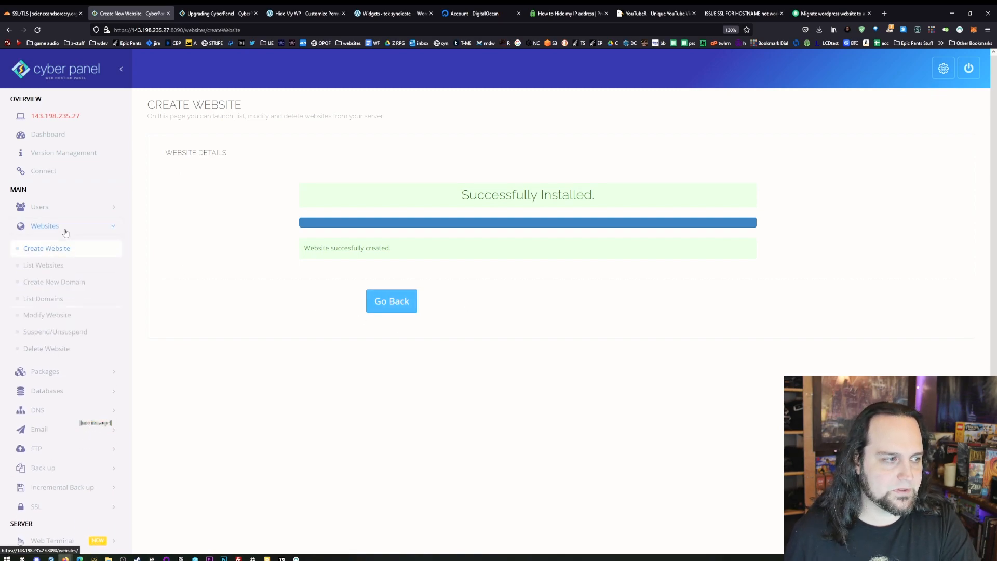
{"action": "left_click", "coordinate": [57, 265]}
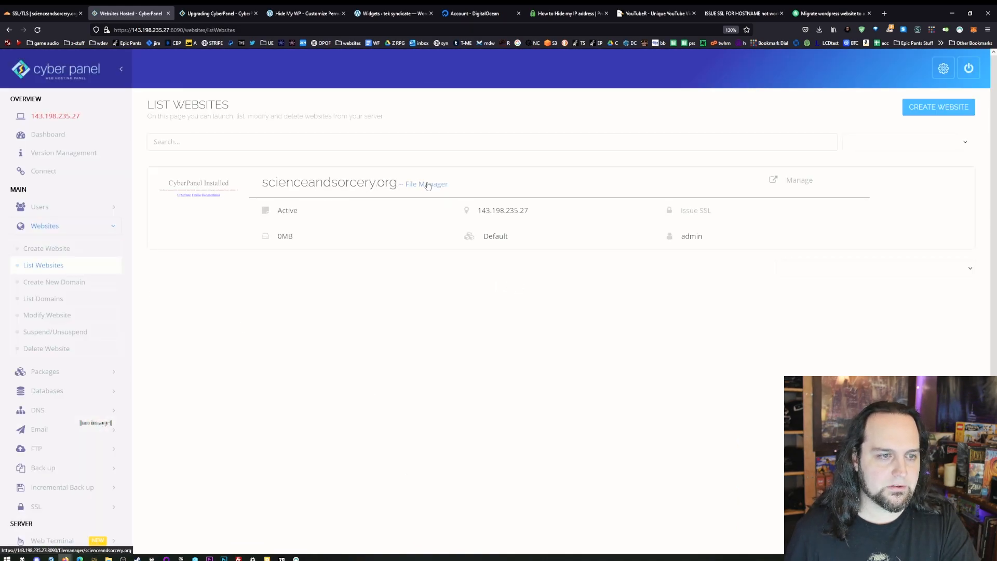
{"action": "left_click", "coordinate": [803, 184]}
- Look over the site's management options and apply PHP 7.4 as its PHP version
{"action": "scroll", "coordinate": [409, 297], "scroll_direction": "down", "scroll_amount": 3}
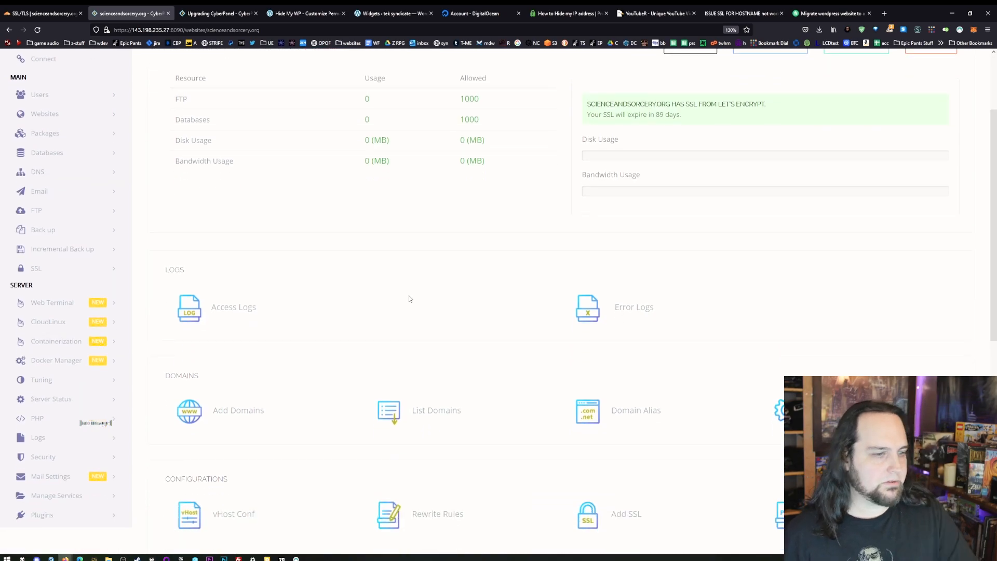
{"action": "key", "text": "ctrl+minus"}
{"action": "scroll", "coordinate": [623, 316], "scroll_direction": "up", "scroll_amount": 3}
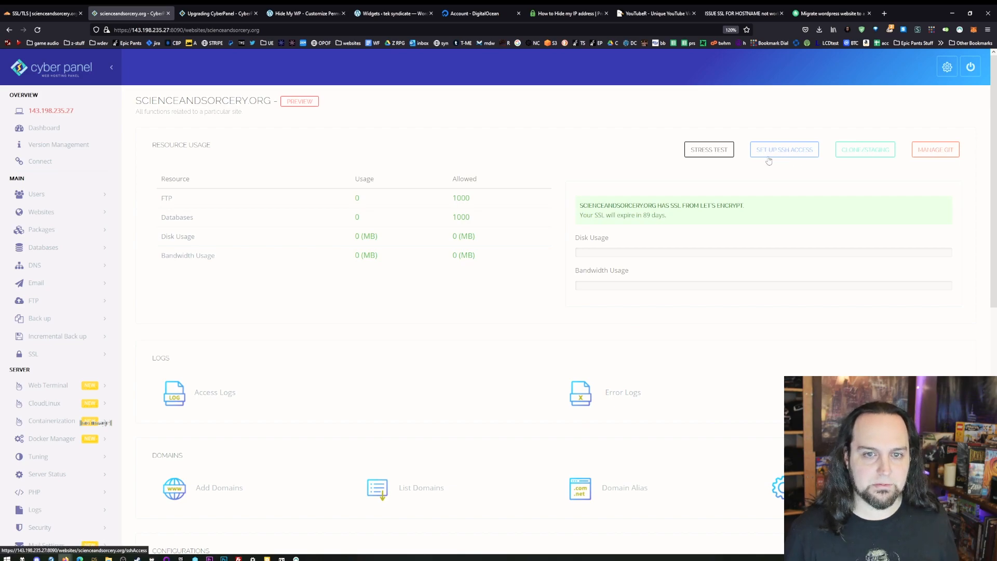
{"action": "scroll", "coordinate": [436, 326], "scroll_direction": "down", "scroll_amount": 5}
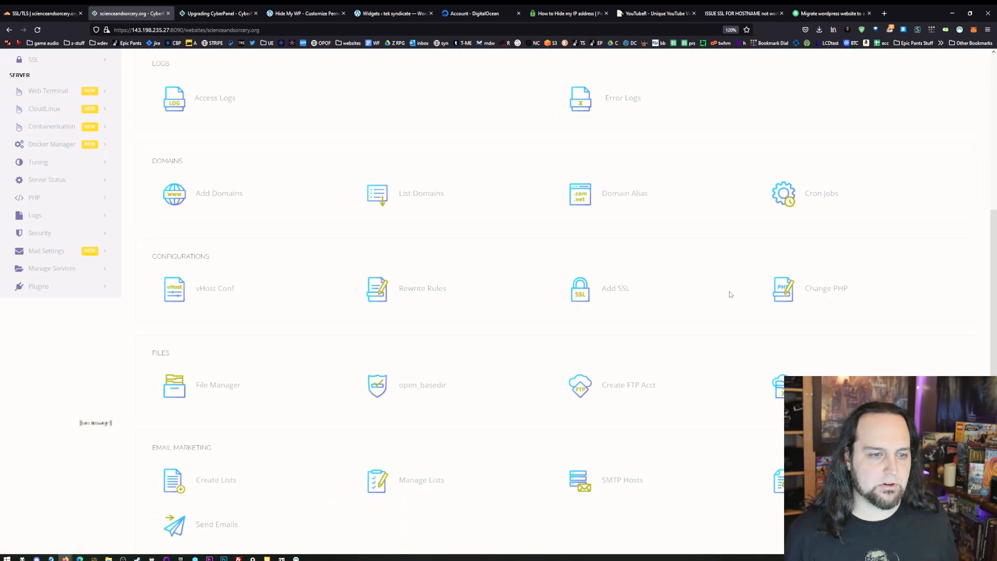
{"action": "scroll", "coordinate": [727, 293], "scroll_direction": "down", "scroll_amount": 2}
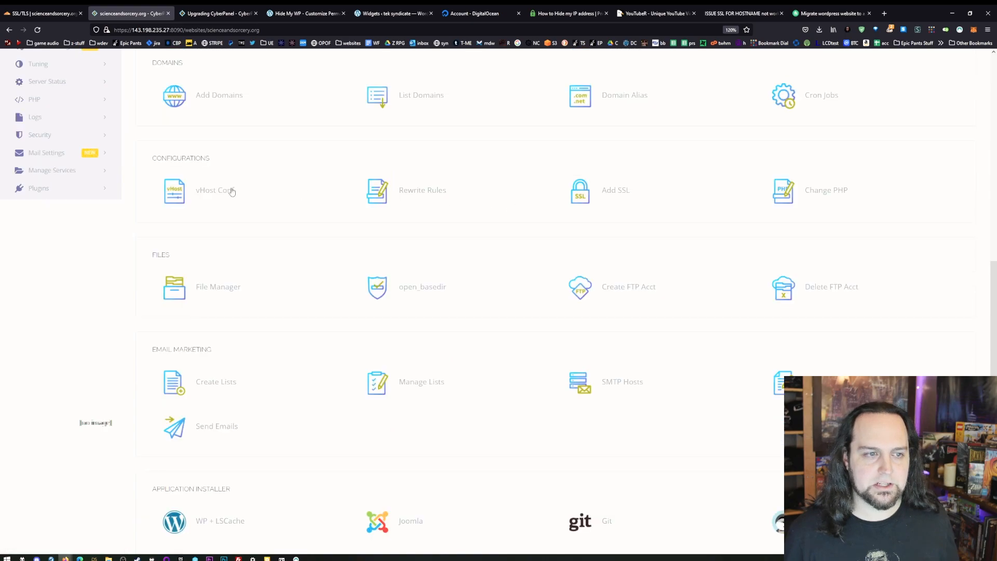
{"action": "left_click", "coordinate": [823, 195]}
{"action": "left_click", "coordinate": [420, 234]}
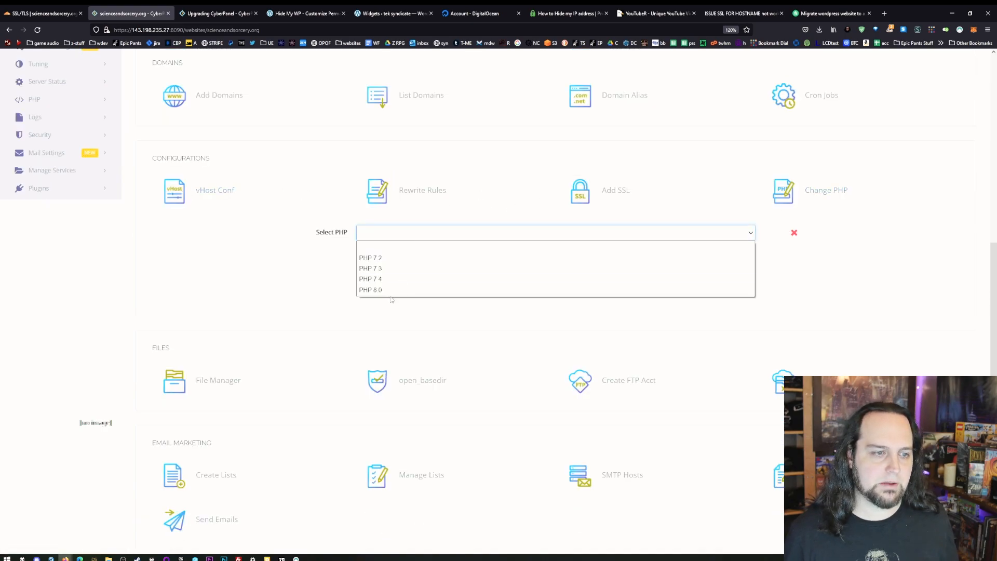
{"action": "left_click", "coordinate": [379, 279]}
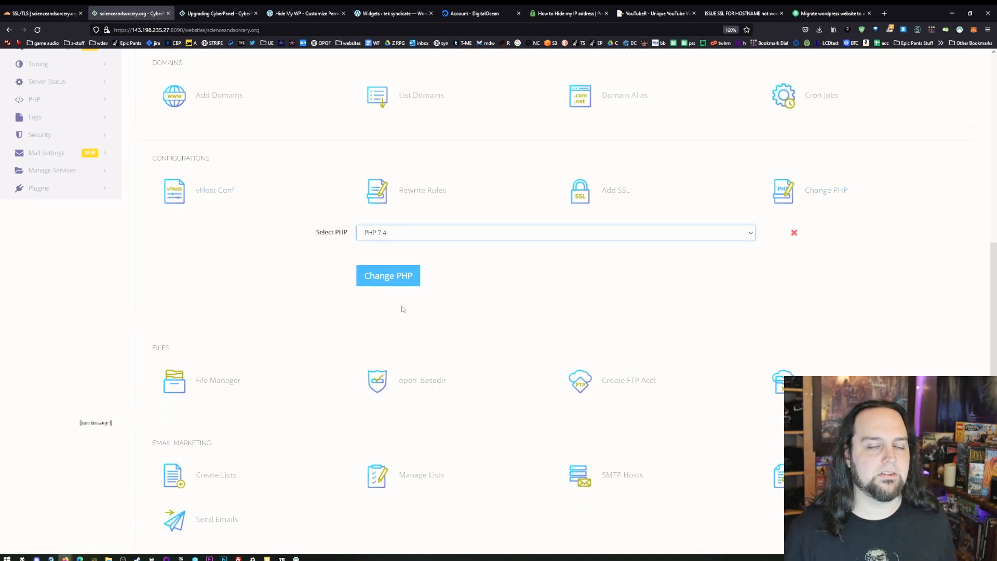
{"action": "left_click", "coordinate": [390, 273]}
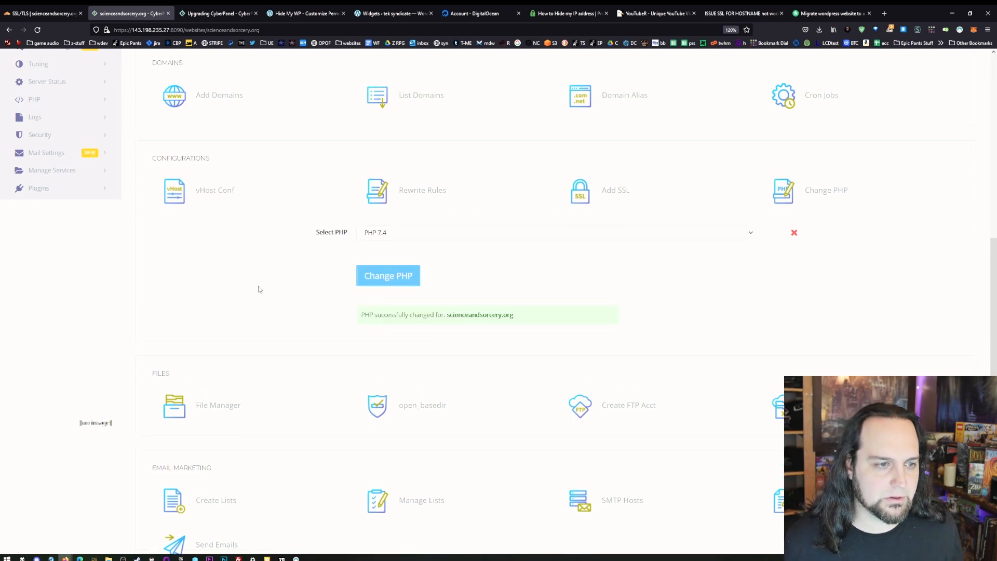
- Examine the site's rewrite rules and the form for adding an SSL certificate and key
{"action": "left_click", "coordinate": [418, 190]}
{"action": "left_click", "coordinate": [435, 316]}
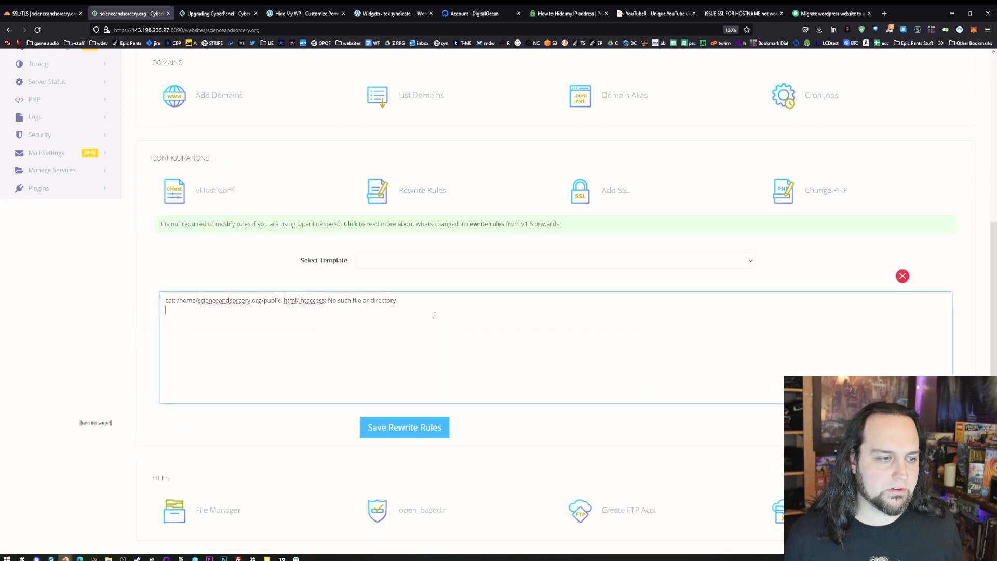
{"action": "left_click", "coordinate": [616, 192]}
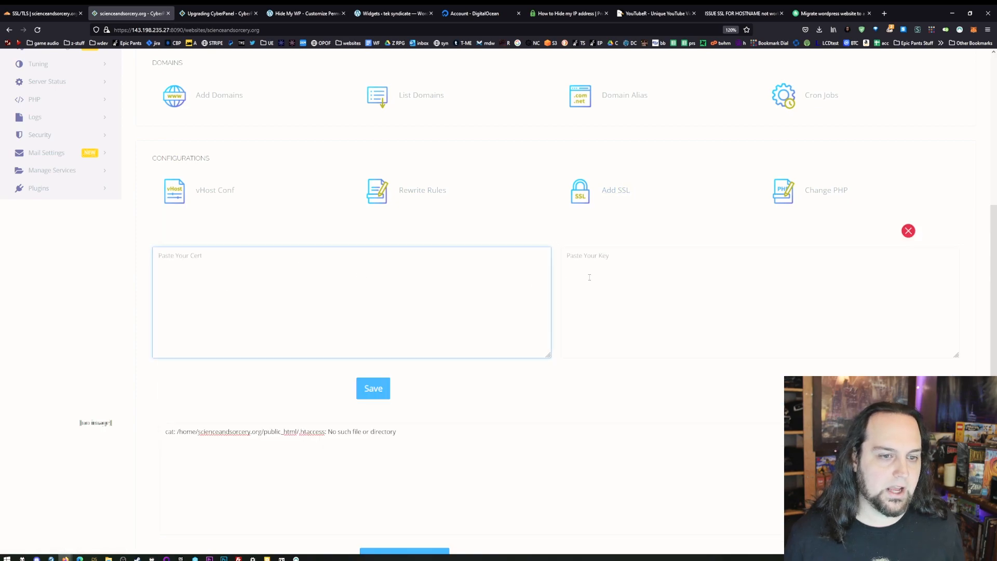
{"action": "left_click", "coordinate": [592, 277]}
{"action": "left_click", "coordinate": [386, 288]}
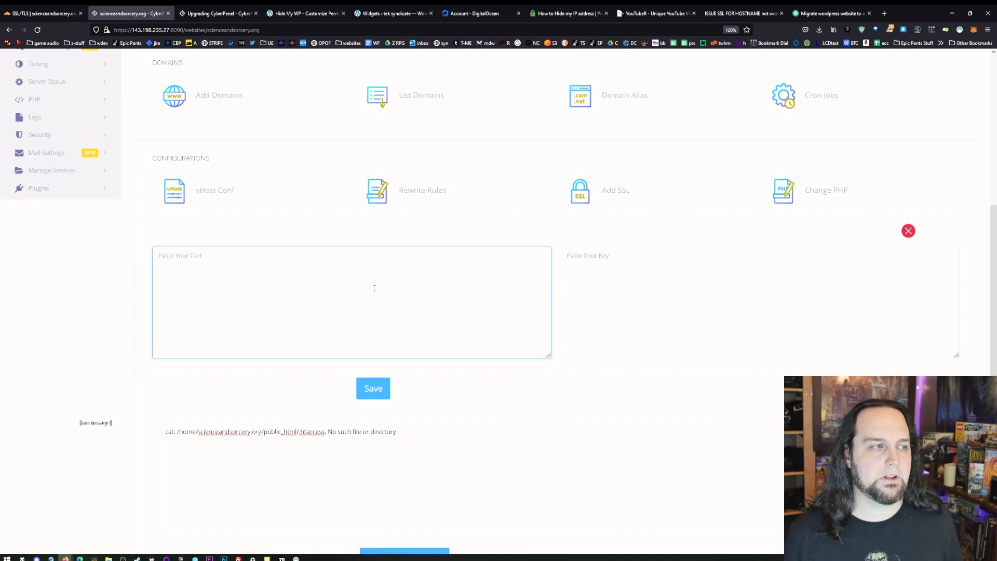
{"action": "left_click", "coordinate": [580, 276]}
{"action": "left_click", "coordinate": [311, 302]}
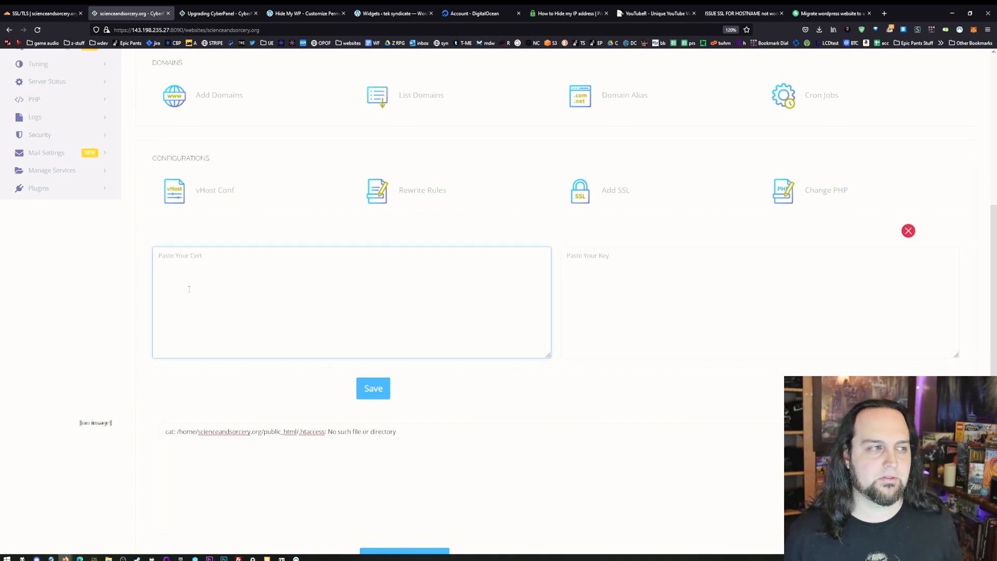
- In Cloudflare, set the encryption mode to Full (strict) and create an RSA (2048) origin certificate valid 15 years for scienceandsorcery.org and its wildcard
{"action": "left_click", "coordinate": [45, 13]}
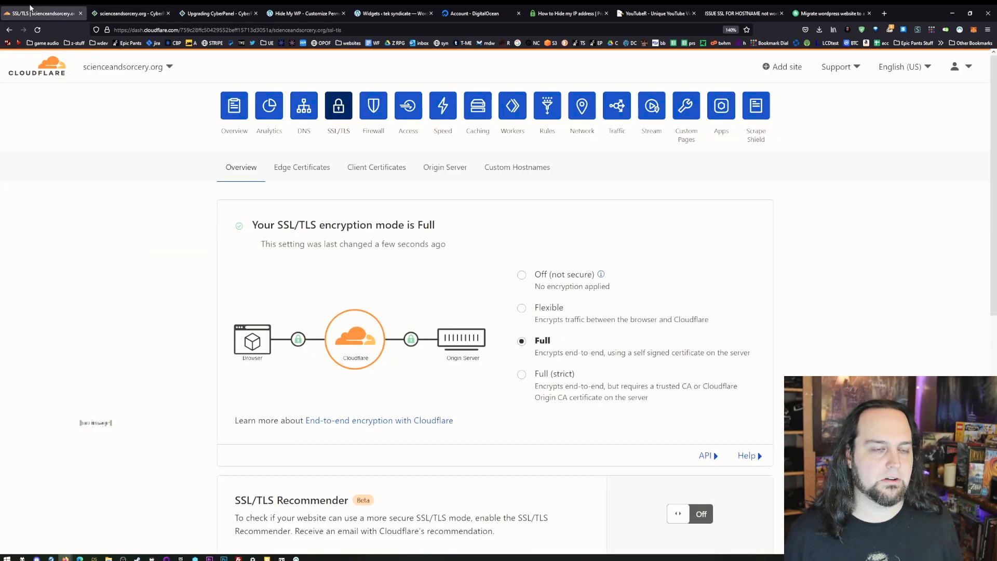
{"action": "left_click", "coordinate": [536, 376]}
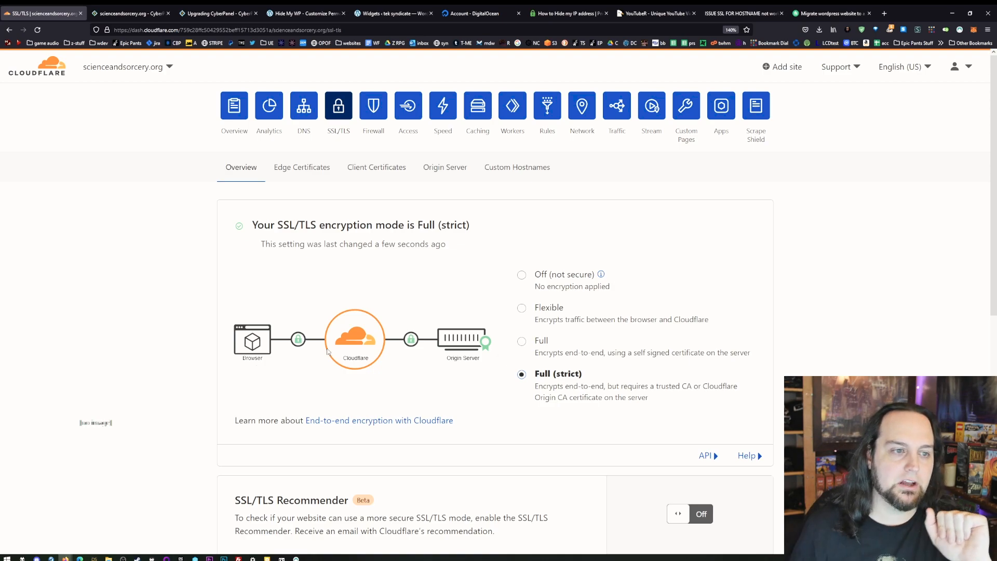
{"action": "left_click", "coordinate": [447, 170]}
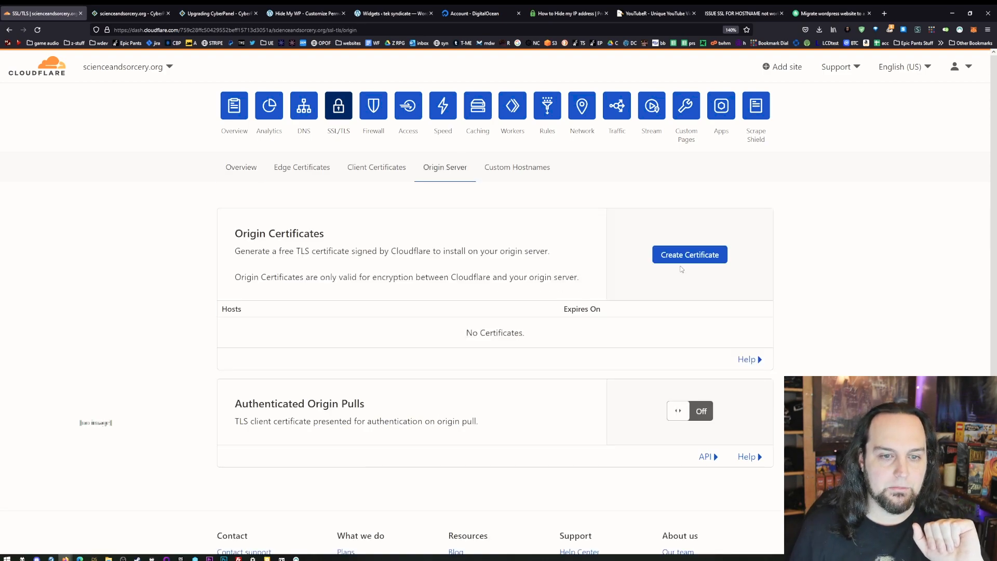
{"action": "left_click", "coordinate": [689, 255]}
{"action": "scroll", "coordinate": [262, 309], "scroll_direction": "down", "scroll_amount": 4}
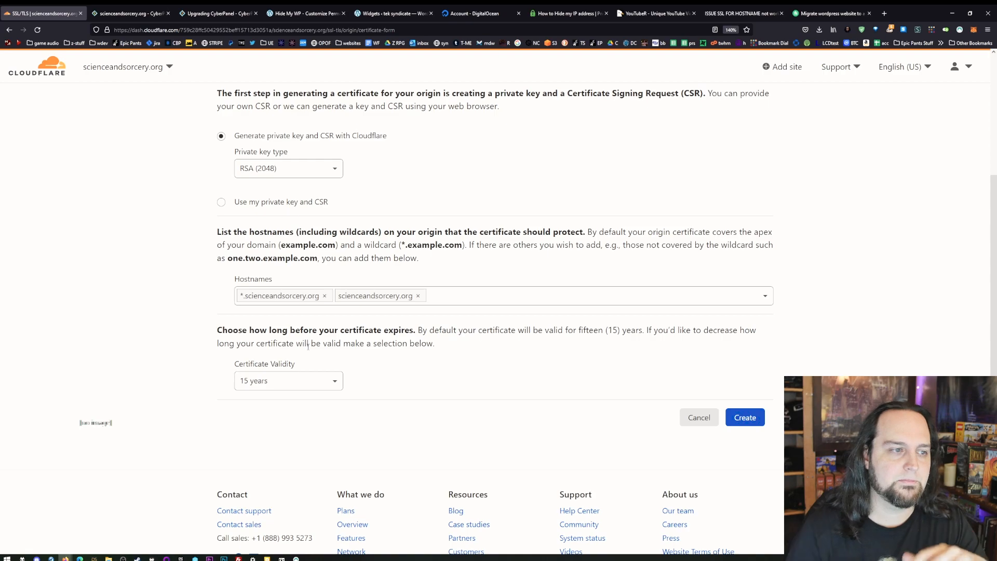
{"action": "left_click", "coordinate": [753, 423]}
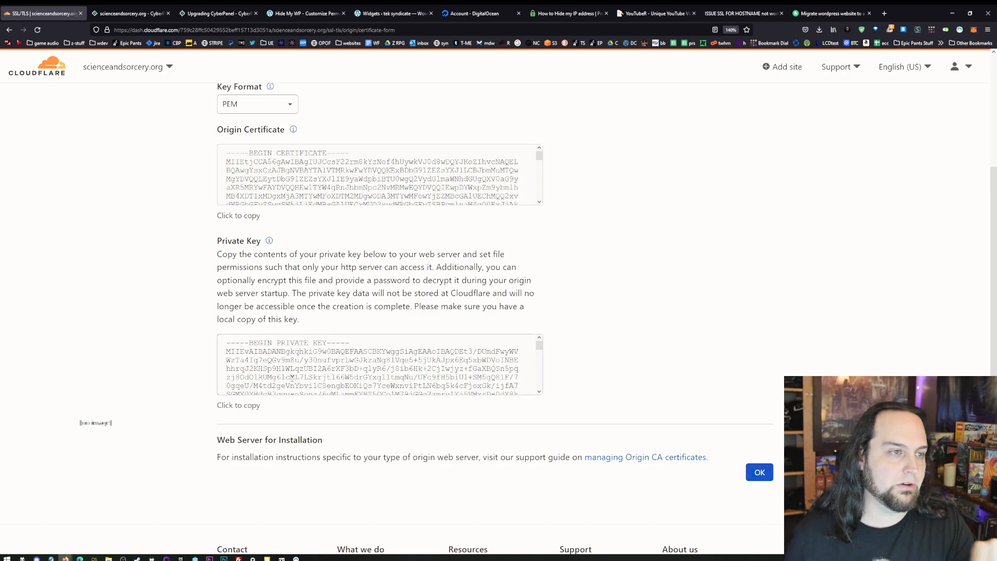
- Copy the origin certificate into the website's SSL certificate field in CyberPanel and remove its trailing line break
{"action": "left_click", "coordinate": [299, 156]}
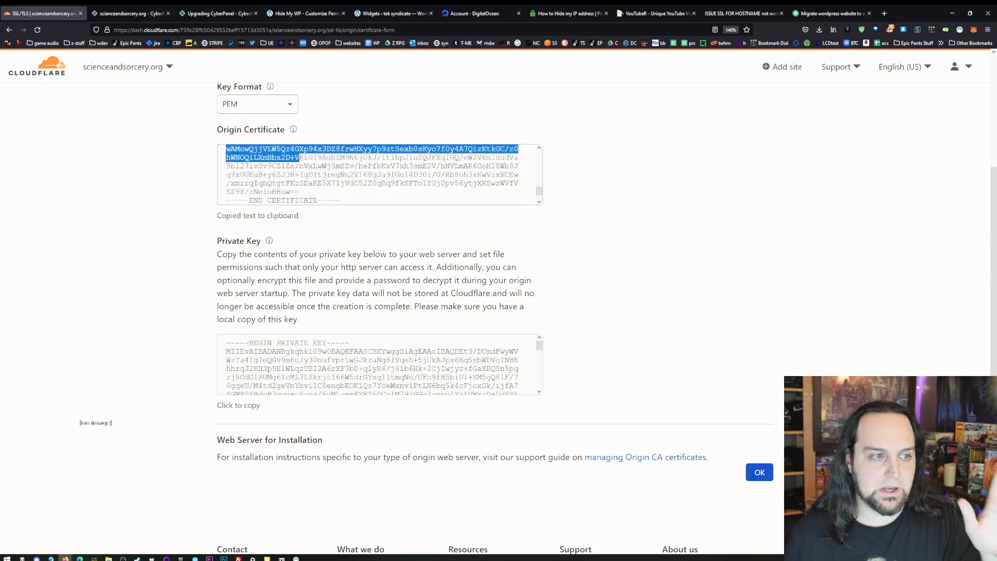
{"action": "left_click", "coordinate": [405, 194]}
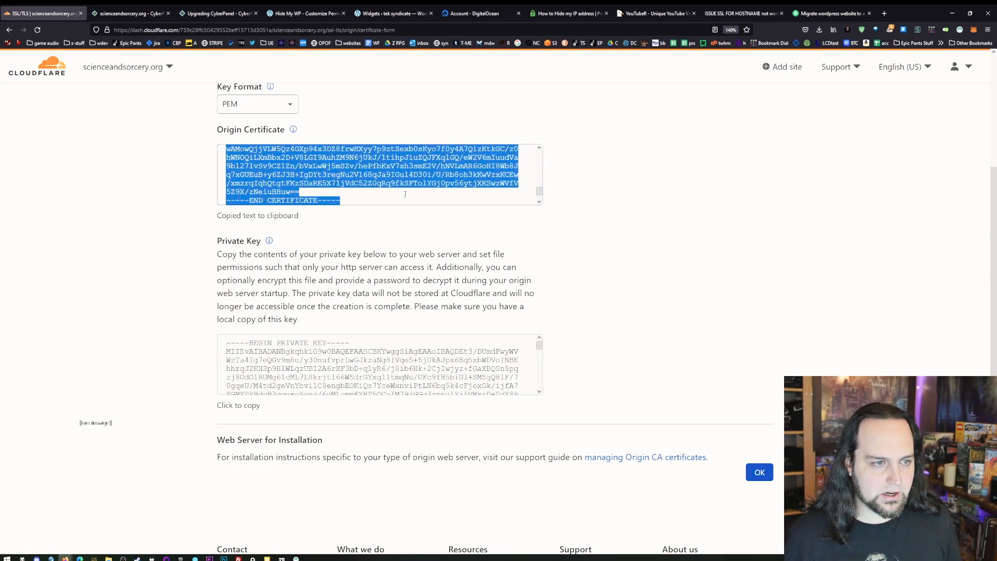
{"action": "left_click", "coordinate": [120, 15]}
{"action": "key", "text": "ctrl+v"}
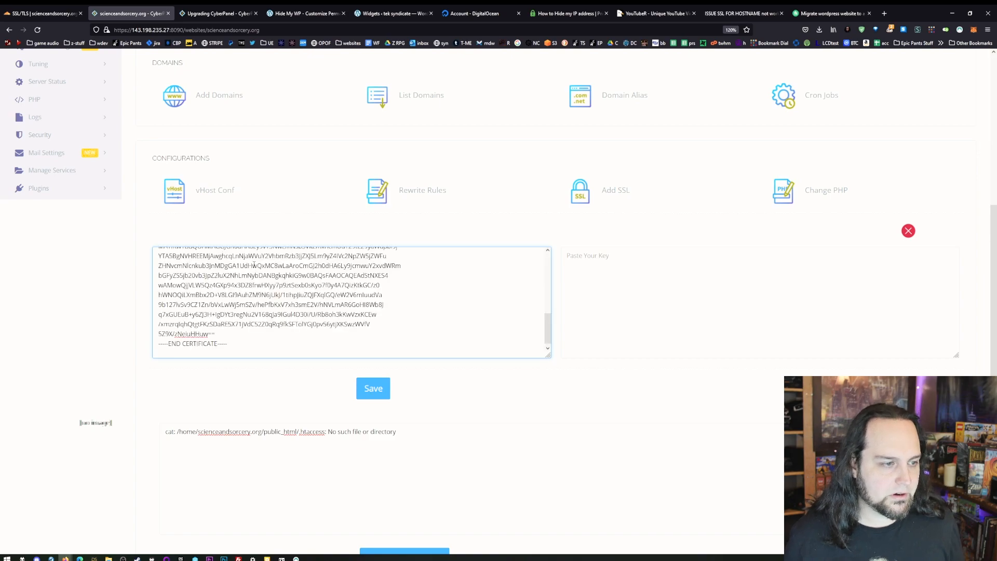
{"action": "key", "text": "BackSpace"}
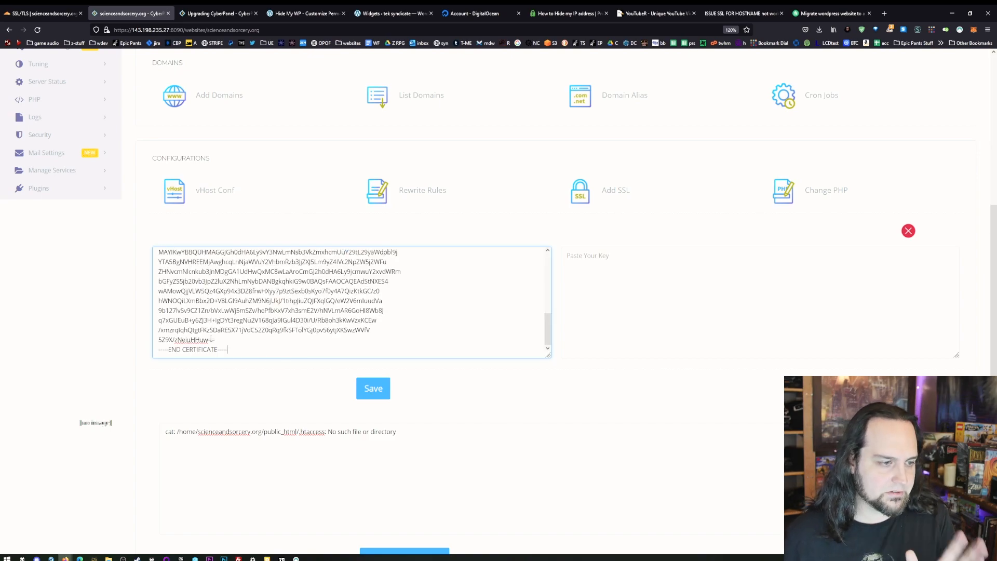
- Copy the origin certificate's private key from Cloudflare into the website's SSL key field in CyberPanel and save the SSL settings
{"action": "left_click", "coordinate": [51, 14]}
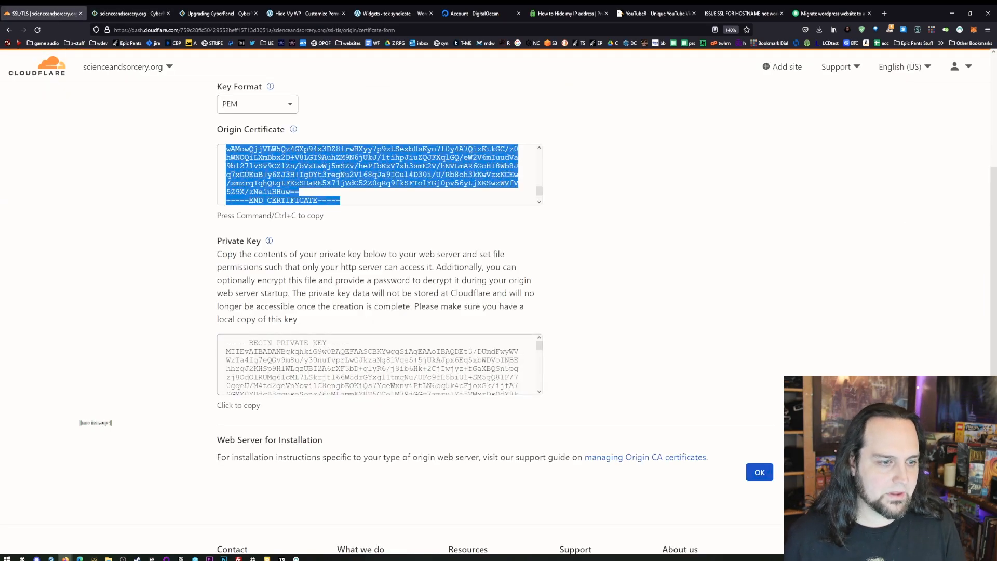
{"action": "left_click", "coordinate": [300, 355]}
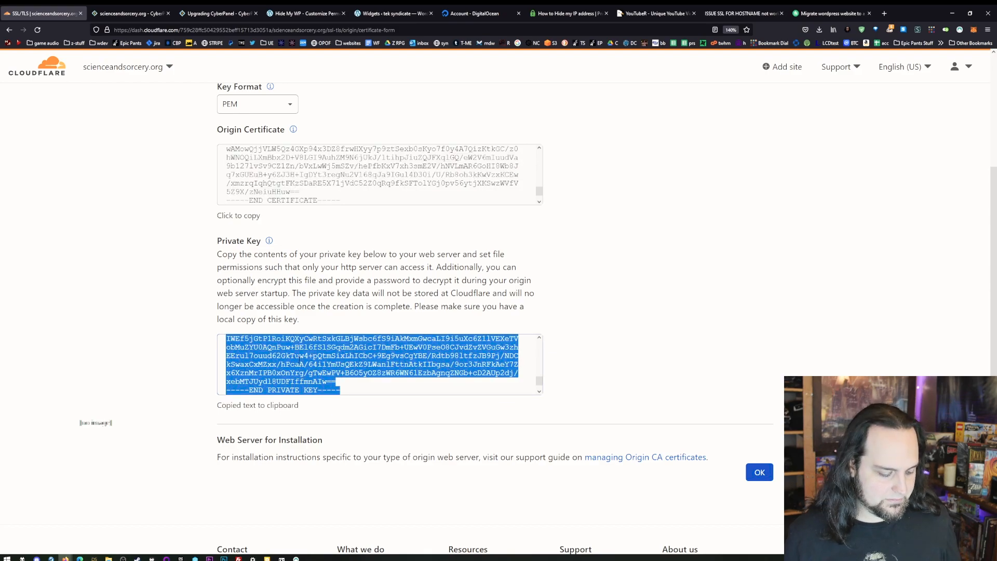
{"action": "left_click", "coordinate": [127, 13]}
{"action": "left_click", "coordinate": [692, 289]}
{"action": "key", "text": "ctrl+v"}
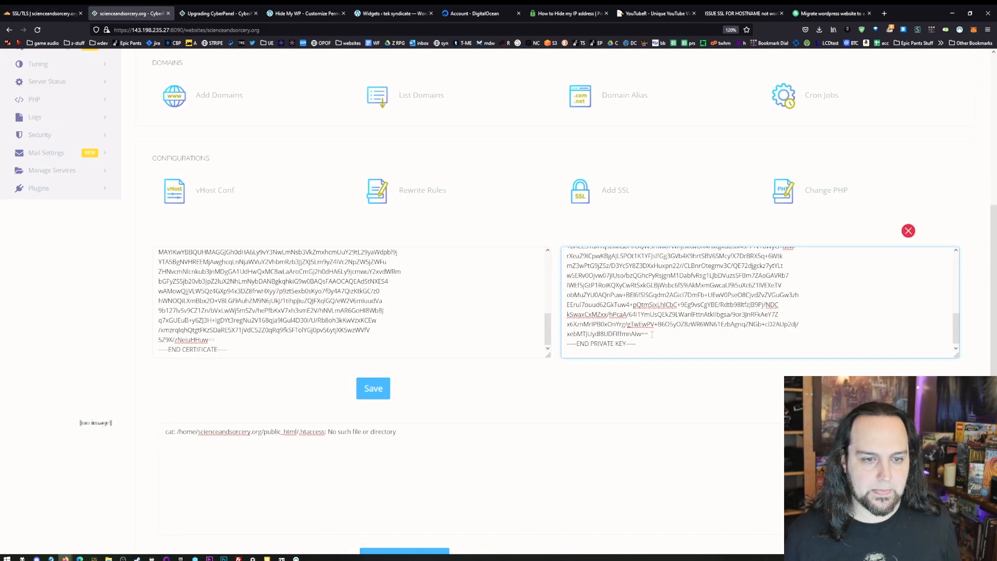
{"action": "key", "text": "BackSpace"}
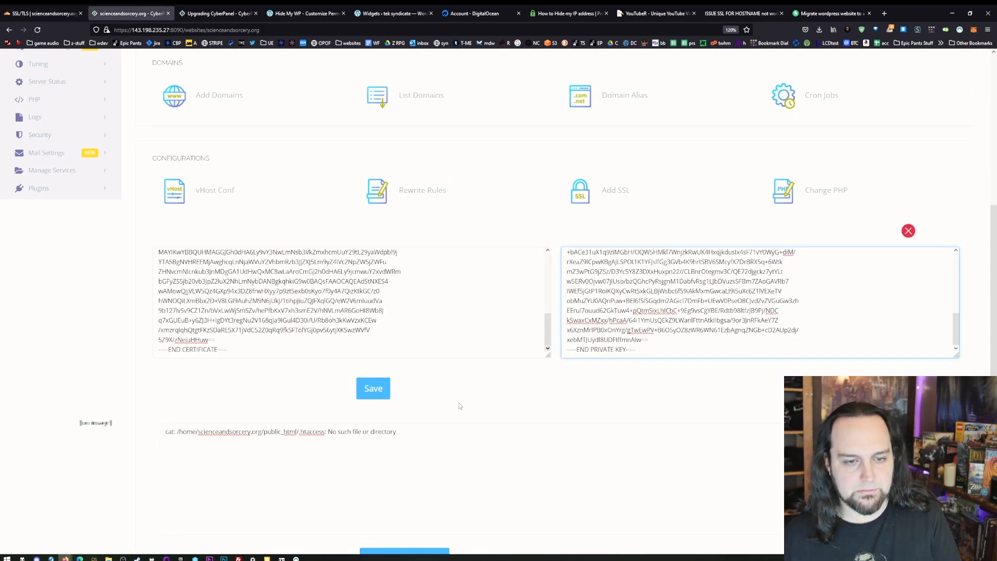
{"action": "left_click", "coordinate": [368, 391]}
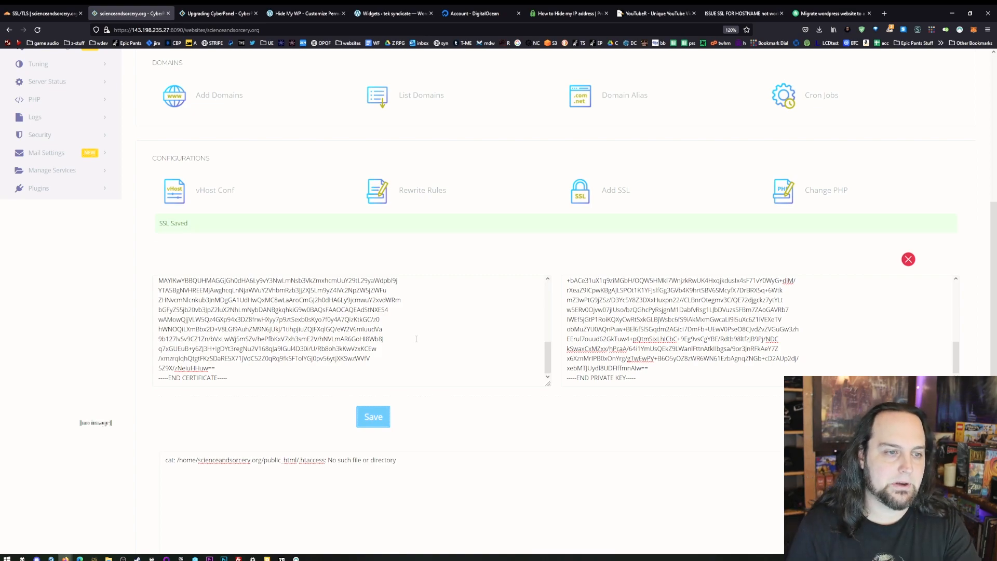
- Switch to Cloudflare's edge certificate settings for scienceandsorcery.org and turn on Always Use HTTPS
{"action": "key", "text": "ctrl+shift+Tab"}
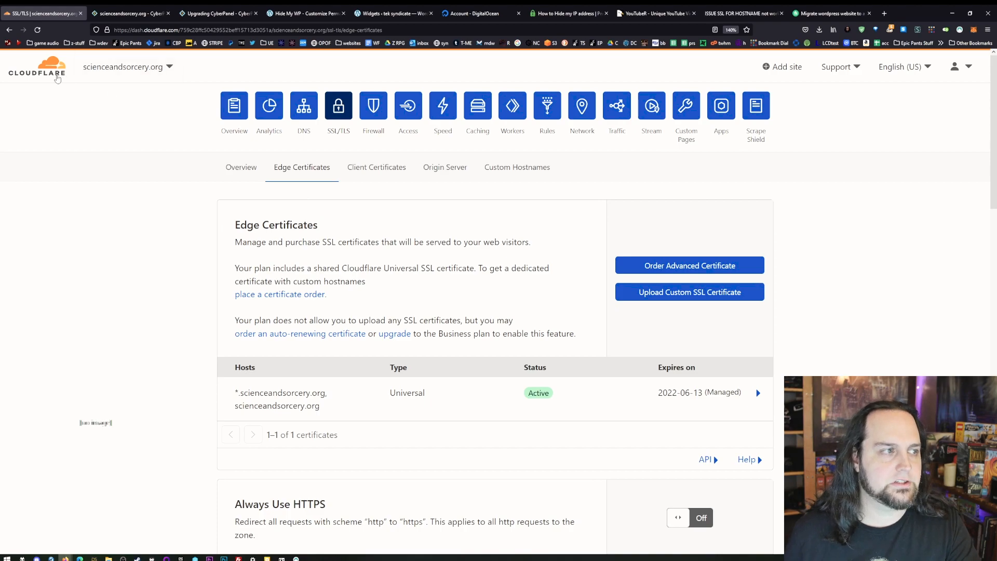
{"action": "scroll", "coordinate": [296, 364], "scroll_direction": "down", "scroll_amount": 3}
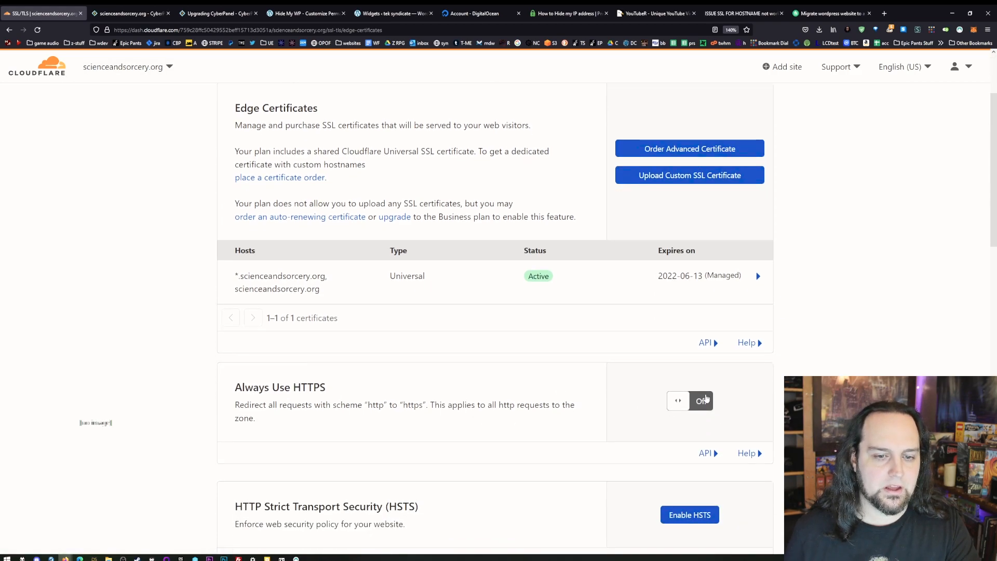
{"action": "left_click", "coordinate": [706, 400]}
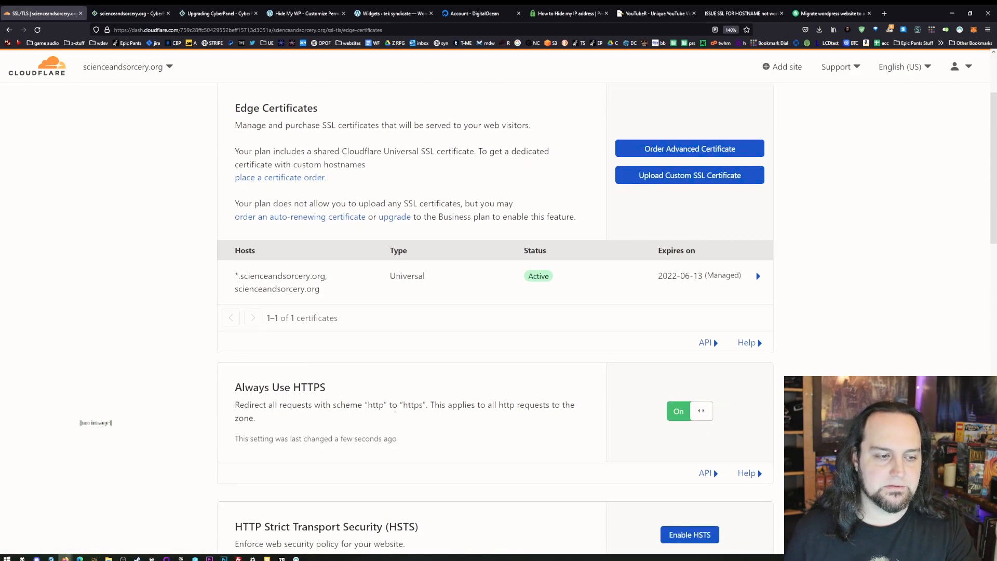
- Set the Minimum TLS Version for scienceandsorcery.org to TLS 1.1
{"action": "scroll", "coordinate": [398, 433], "scroll_direction": "down", "scroll_amount": 6}
{"action": "scroll", "coordinate": [398, 432], "scroll_direction": "down", "scroll_amount": 3}
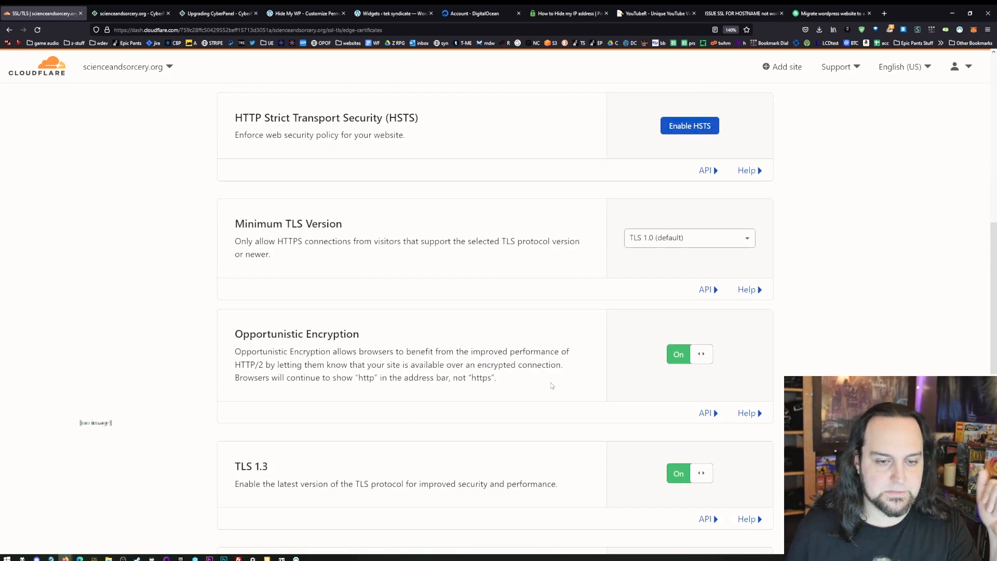
{"action": "left_click", "coordinate": [637, 245]}
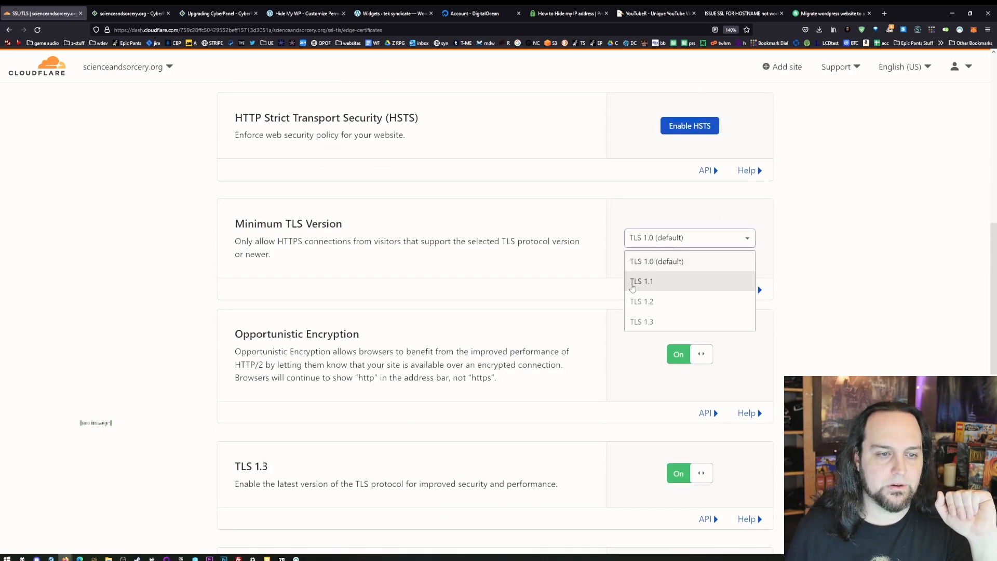
{"action": "left_click", "coordinate": [632, 282]}
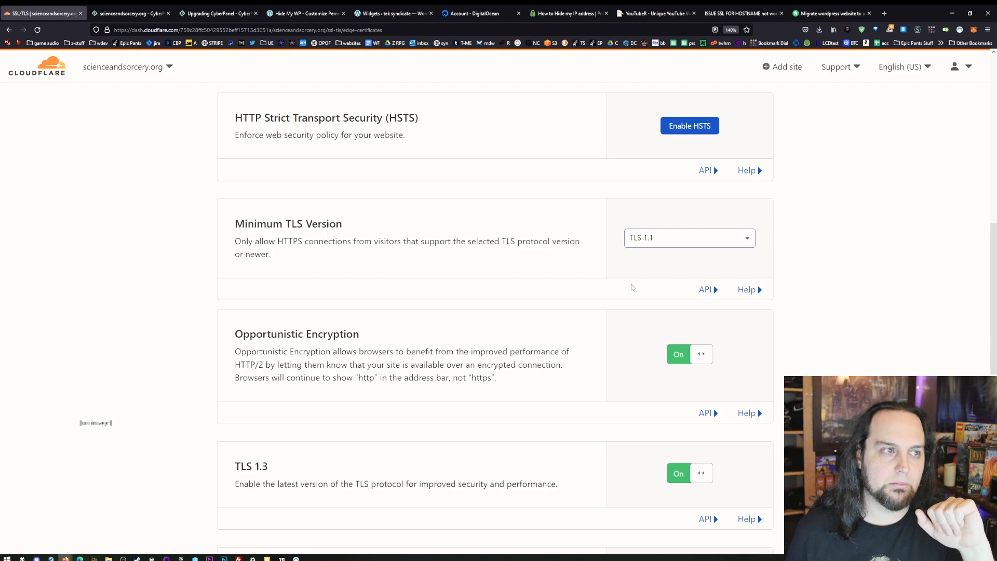
{"action": "scroll", "coordinate": [311, 312], "scroll_direction": "up", "scroll_amount": 7}
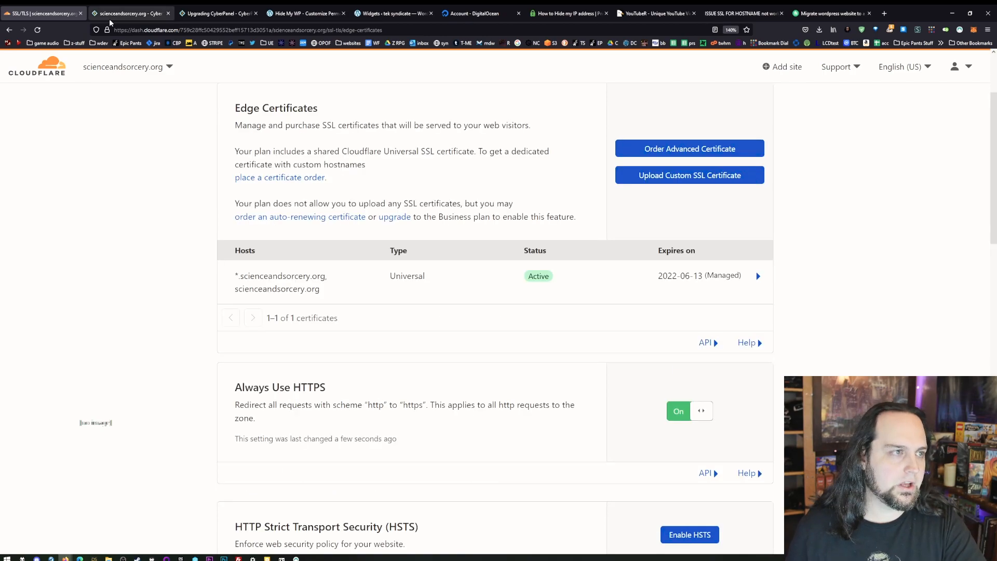
- In CyberPanel, install WordPress with LSCache, titled Science & Sorcery, with login user wizard, the login password and the admin's e-mail, leaving the path empty
{"action": "left_click", "coordinate": [127, 14]}
{"action": "scroll", "coordinate": [208, 364], "scroll_direction": "down", "scroll_amount": 9}
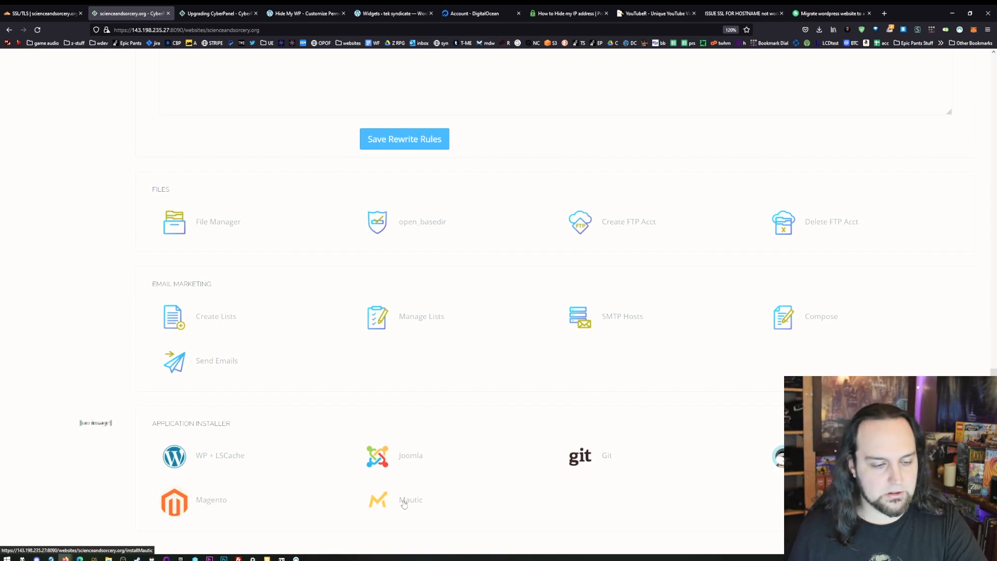
{"action": "left_click", "coordinate": [243, 462]}
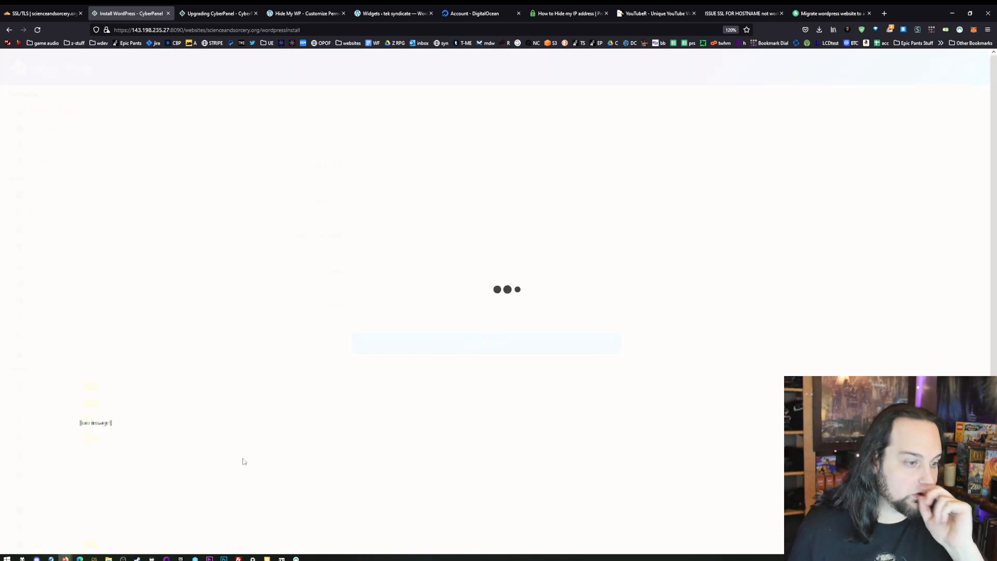
{"action": "left_click", "coordinate": [406, 208]}
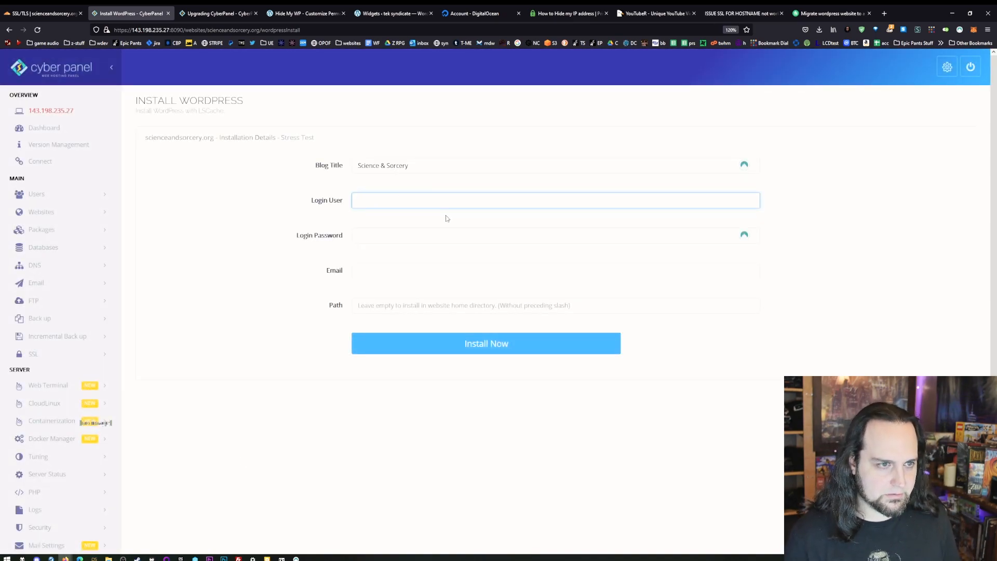
{"action": "type", "text": "wizard"}
{"action": "key", "text": "Tab"}
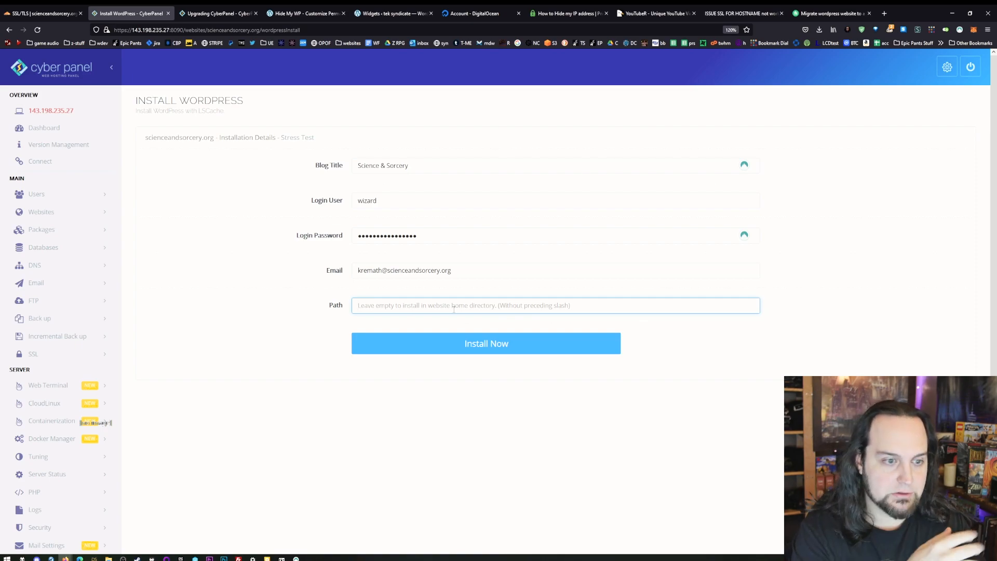
{"action": "left_click", "coordinate": [475, 345]}
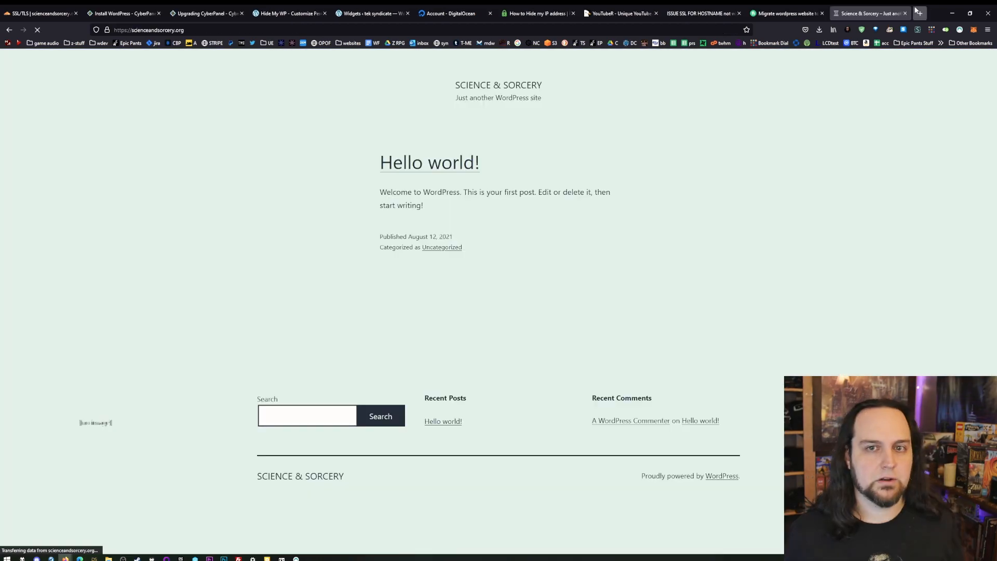
- Open the new site's WordPress dashboard and delete the Twenty Nineteen theme
{"action": "left_click_drag", "start_coordinate": [872, 13], "coordinate": [283, 10]}
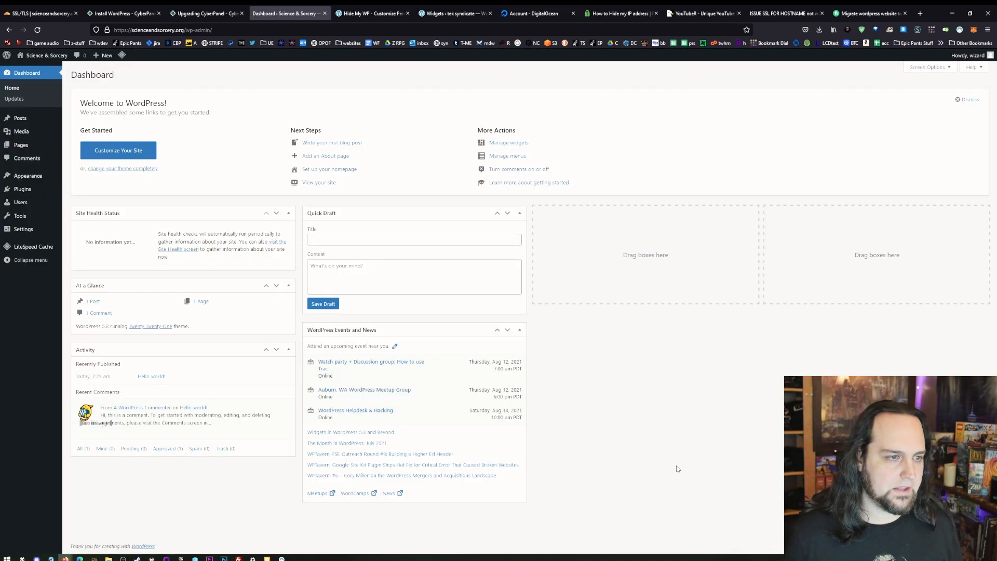
{"action": "left_click", "coordinate": [28, 175]}
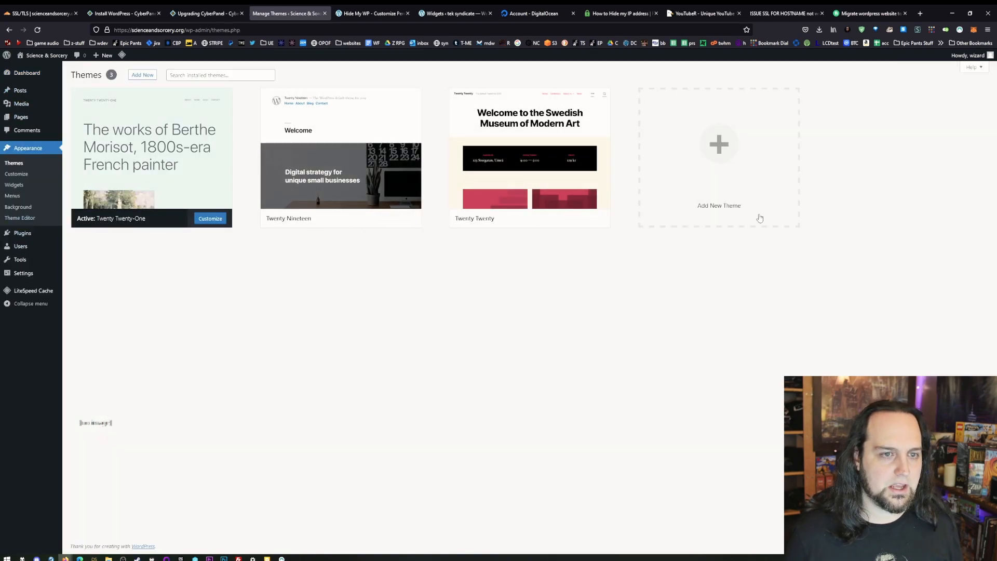
{"action": "left_click", "coordinate": [387, 111]}
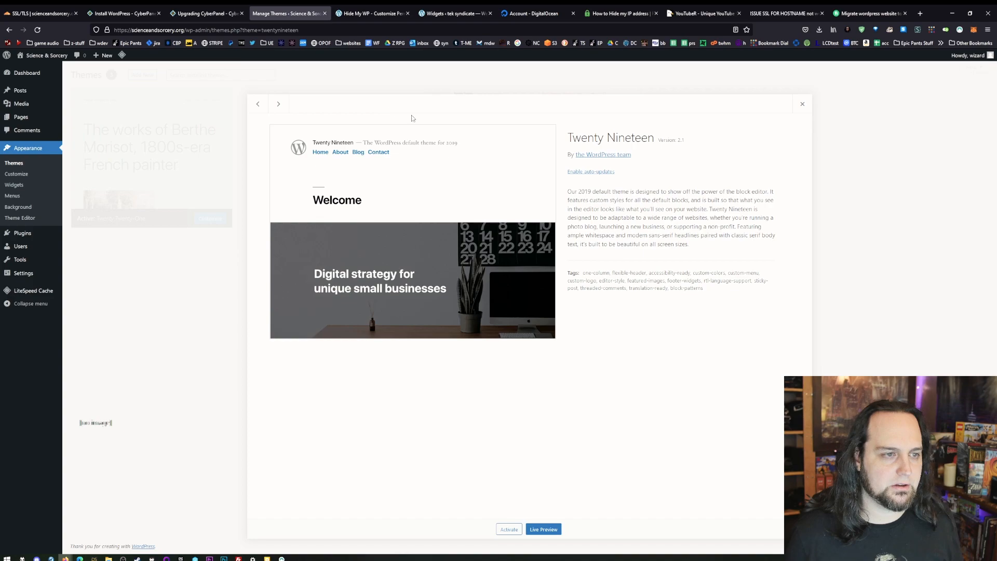
{"action": "left_click", "coordinate": [794, 530]}
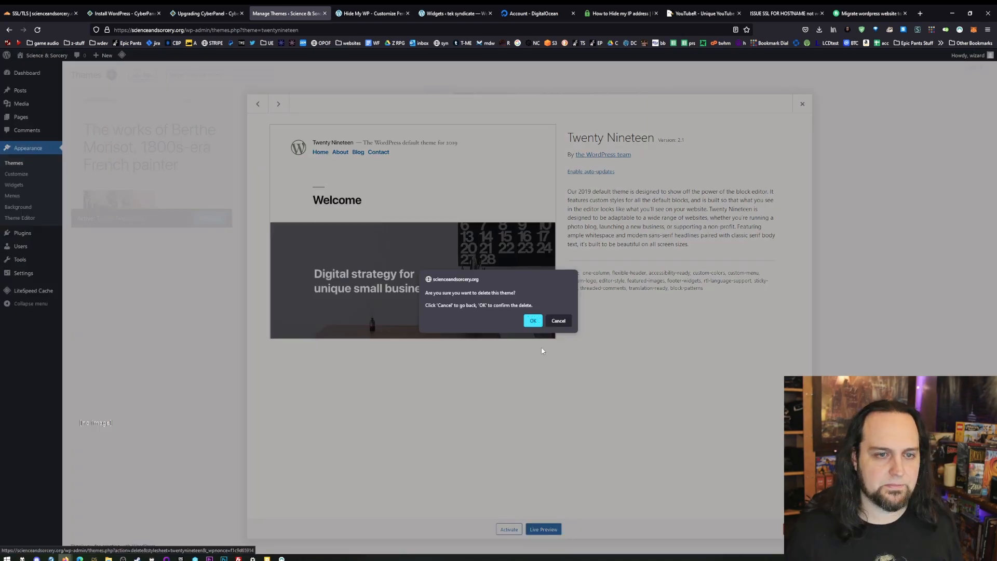
{"action": "left_click", "coordinate": [532, 321]}
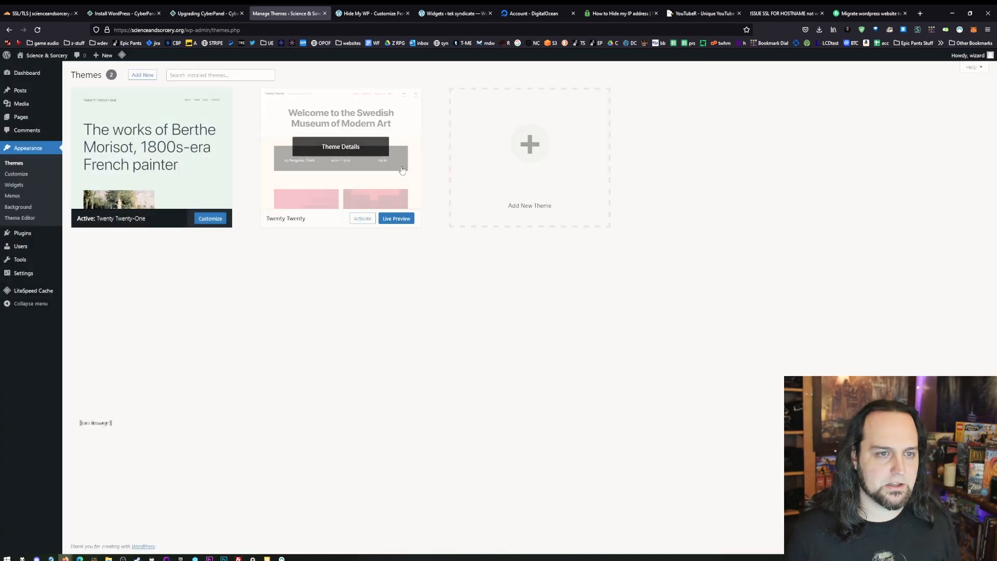
- Open the details of the Twenty Twenty theme, view its live preview and return from the preview
{"action": "left_click", "coordinate": [340, 156]}
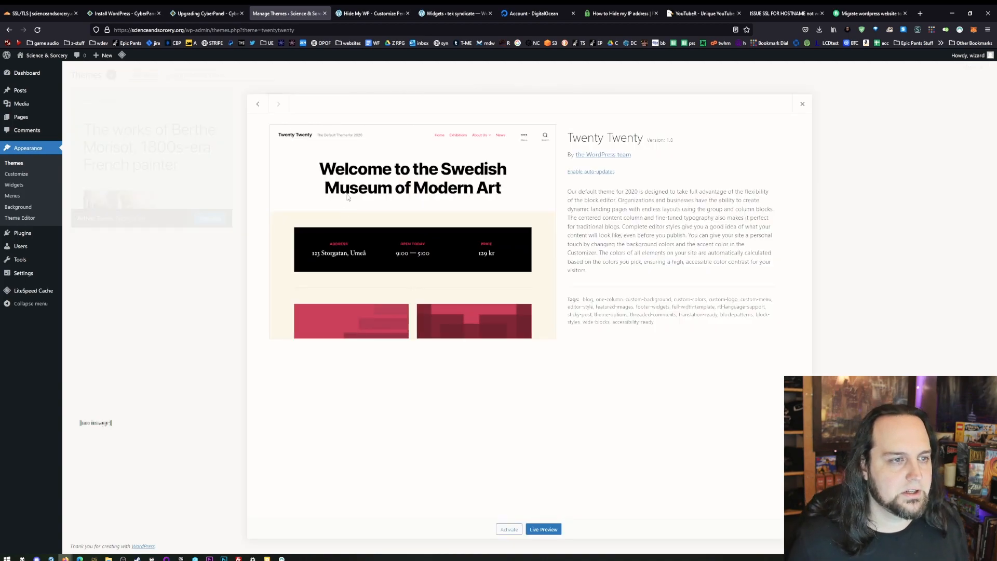
{"action": "left_click", "coordinate": [553, 529]}
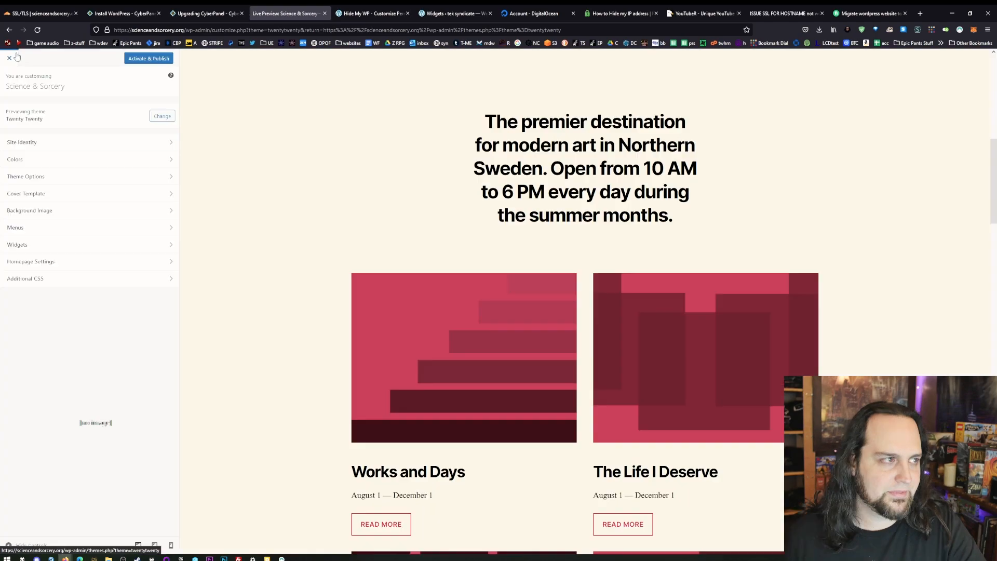
{"action": "left_click", "coordinate": [15, 56]}
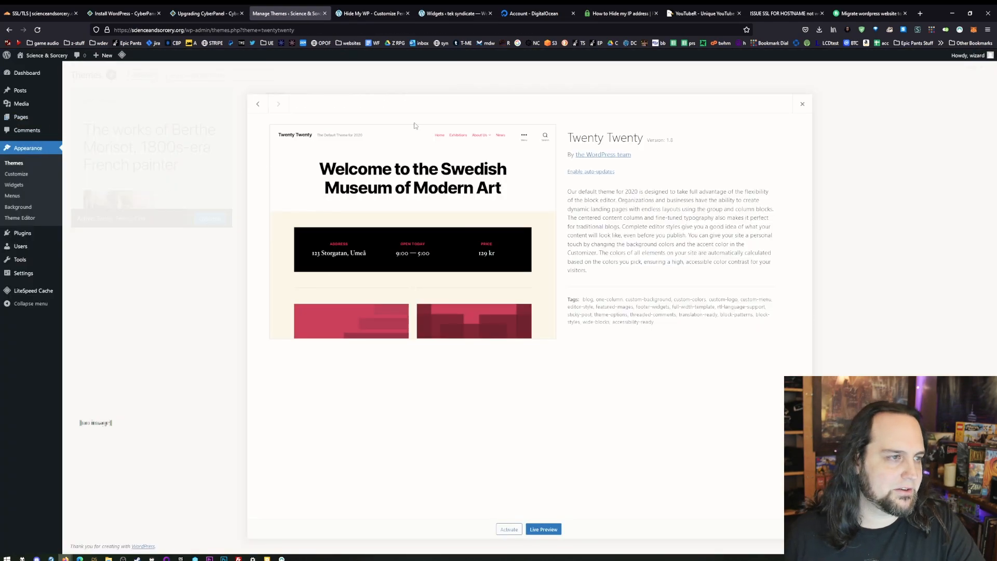
- Close the theme details and search the WordPress theme directory for geocities, angelfire and retro
{"action": "left_click", "coordinate": [479, 79]}
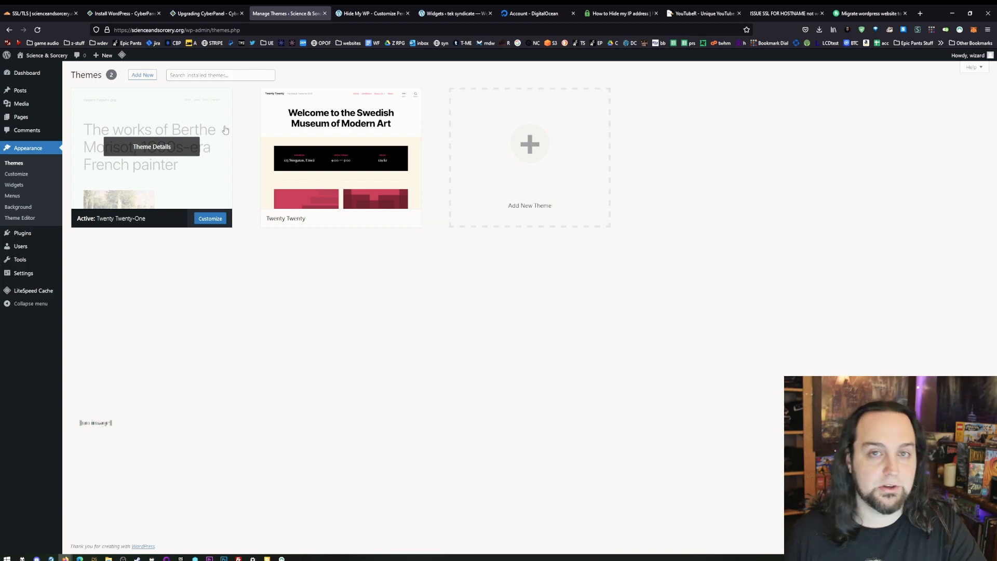
{"action": "left_click", "coordinate": [521, 155]}
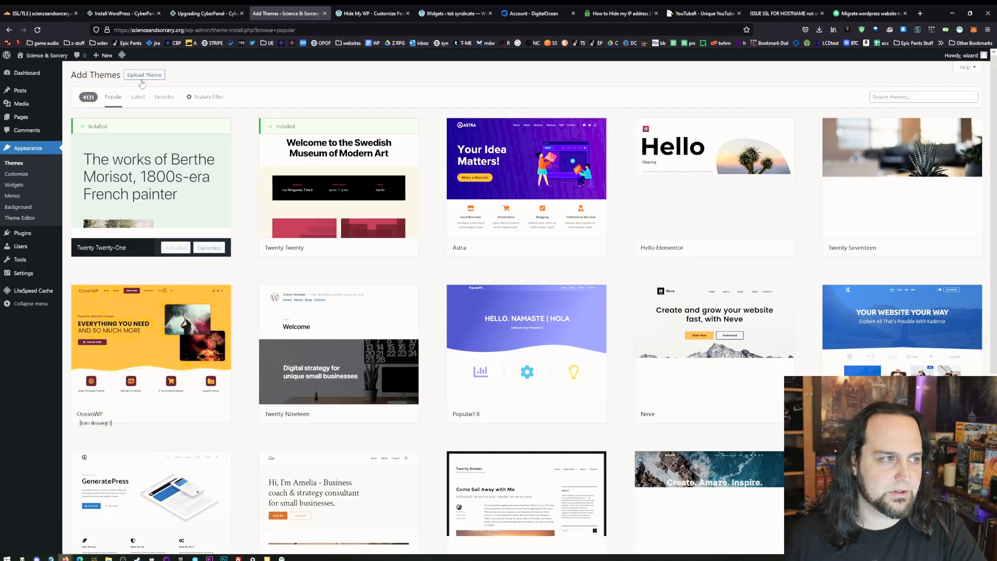
{"action": "left_click", "coordinate": [907, 97]}
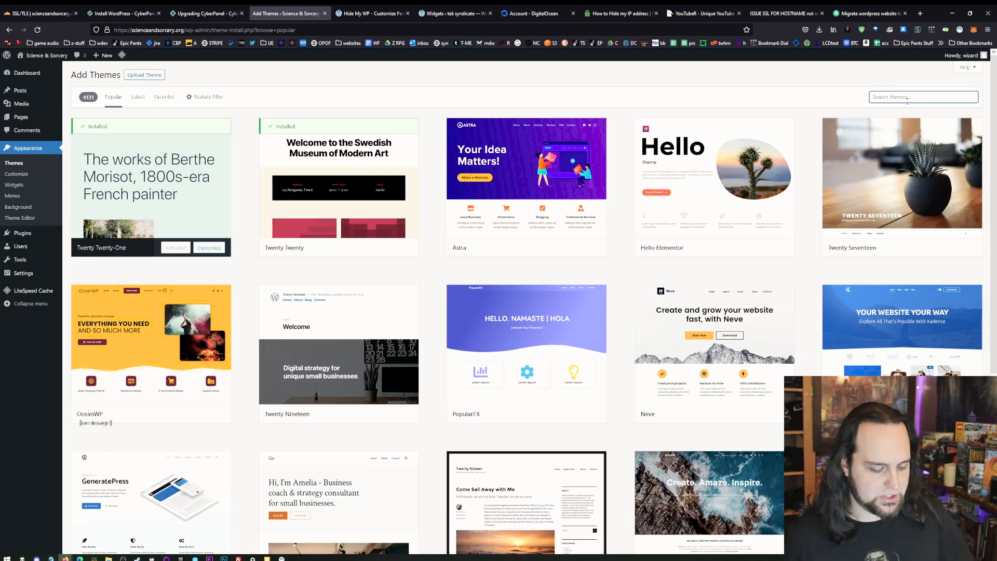
{"action": "type", "text": "geocities"}
{"action": "double_click", "coordinate": [890, 96]}
{"action": "type", "text": "angelfire"}
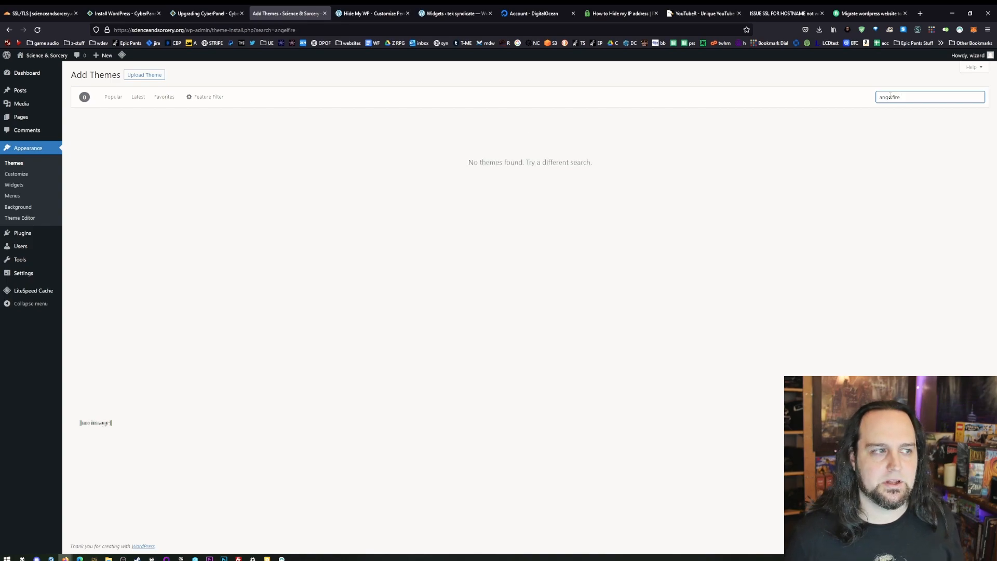
{"action": "double_click", "coordinate": [889, 96]}
{"action": "type", "text": "retro"}
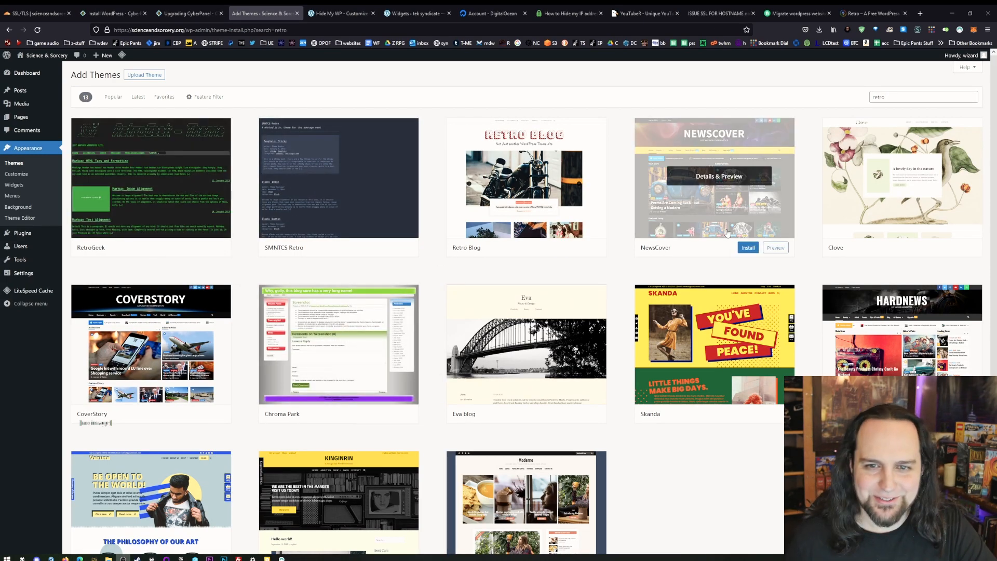
- Get the Retro 1996 model theme from its WPChats page and try to install 90s-retro-master.zip in WordPress
{"action": "left_click", "coordinate": [862, 14]}
{"action": "left_click", "coordinate": [613, 191]}
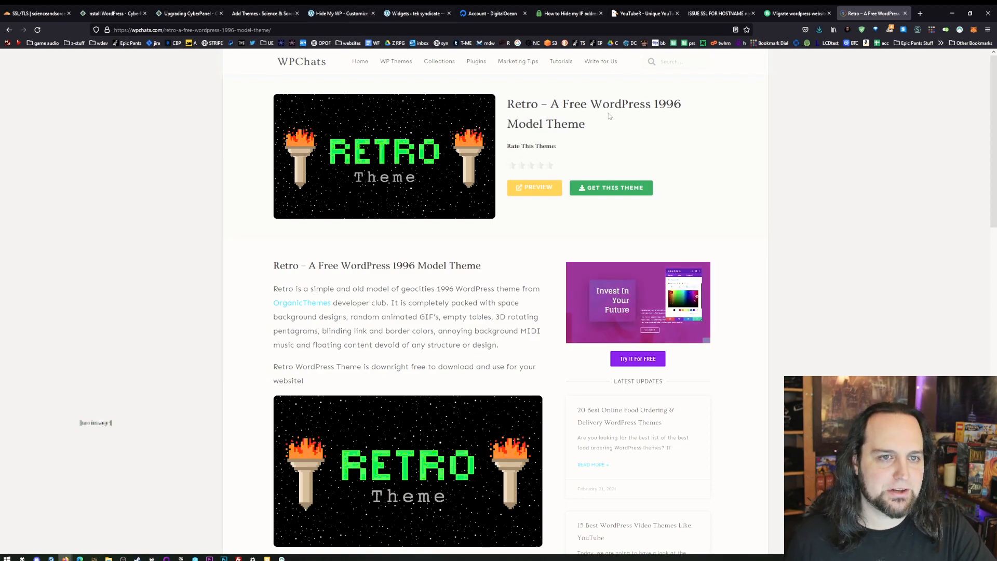
{"action": "left_click", "coordinate": [283, 13]}
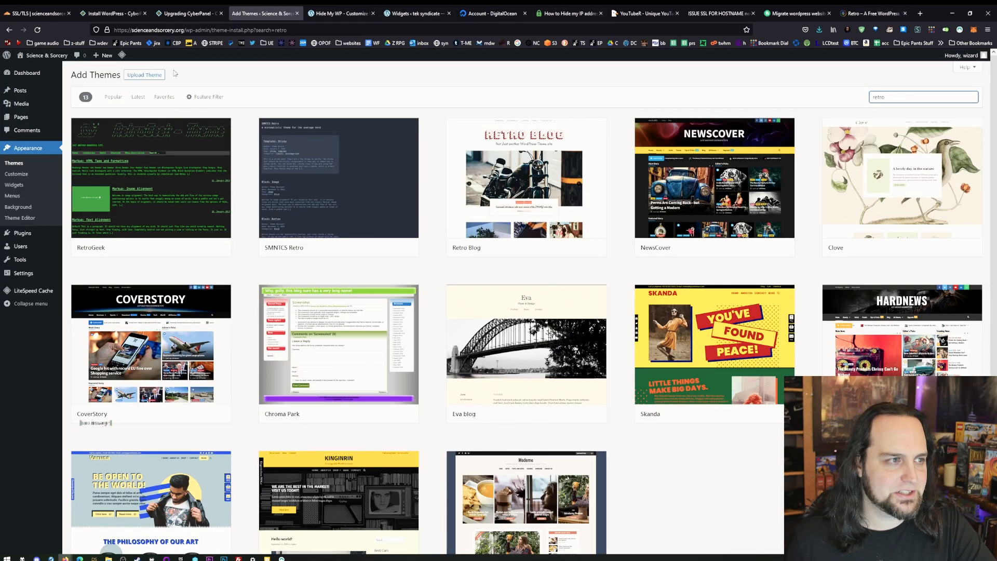
{"action": "left_click", "coordinate": [139, 77]}
{"action": "left_click", "coordinate": [474, 145]}
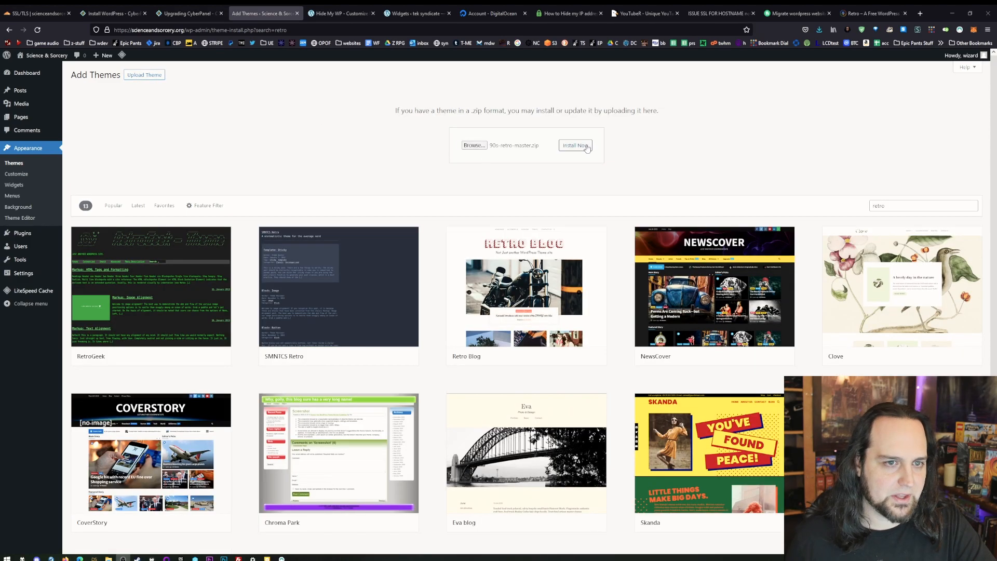
{"action": "left_click", "coordinate": [575, 148]}
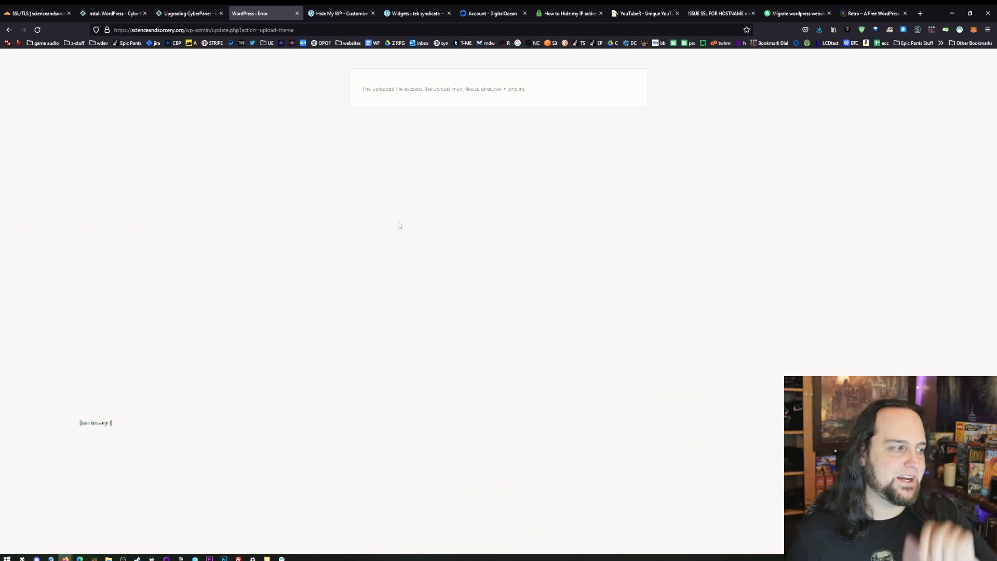
{"action": "scroll", "coordinate": [459, 138], "scroll_direction": "up", "scroll_amount": 3}
{"action": "scroll", "coordinate": [458, 138], "scroll_direction": "up", "scroll_amount": 4}
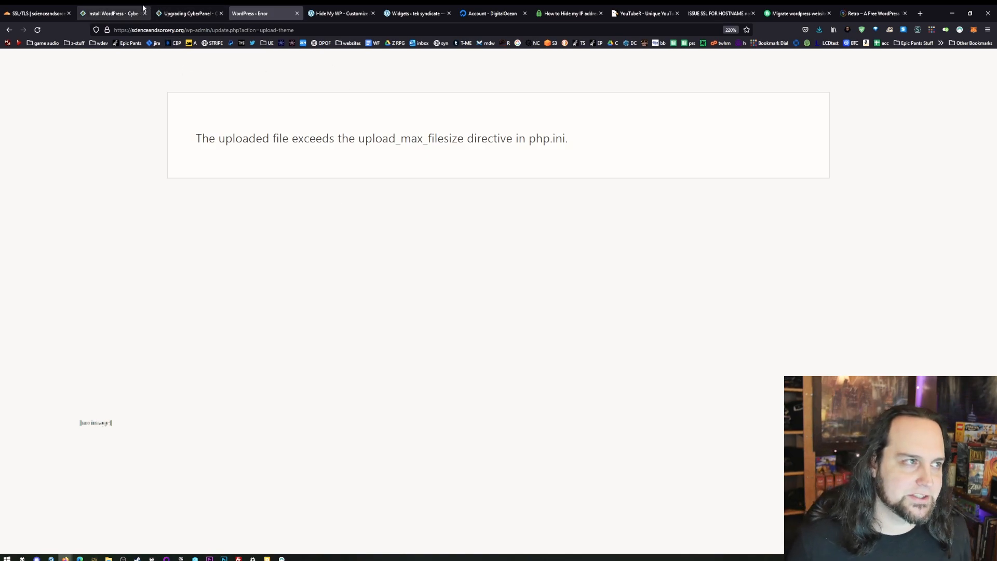
- Switch to CyberPanel, open the PHP configuration editor and select PHP 7.4
{"action": "left_click", "coordinate": [119, 7]}
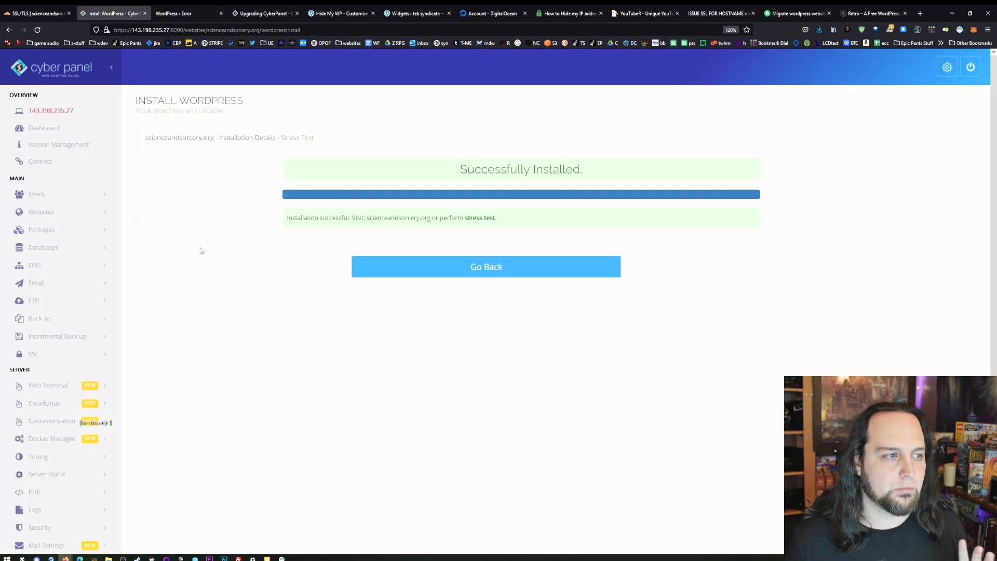
{"action": "scroll", "coordinate": [65, 249], "scroll_direction": "down", "scroll_amount": 1}
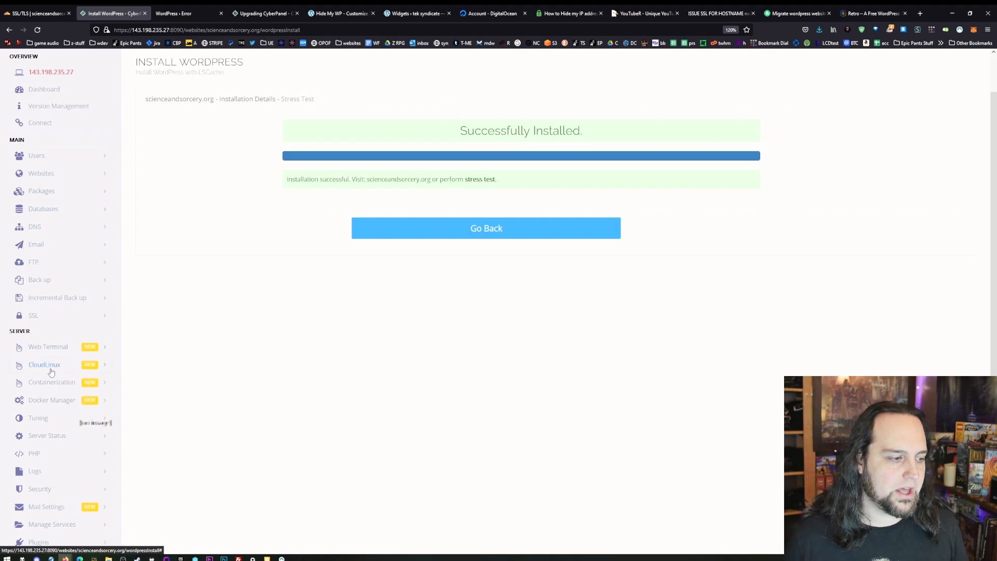
{"action": "left_click", "coordinate": [36, 453]}
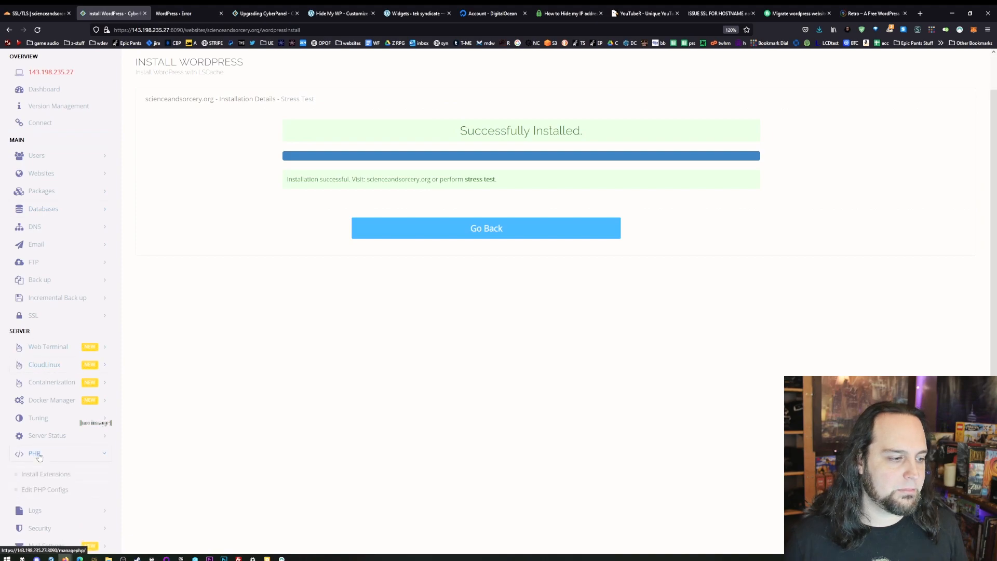
{"action": "left_click", "coordinate": [46, 491]}
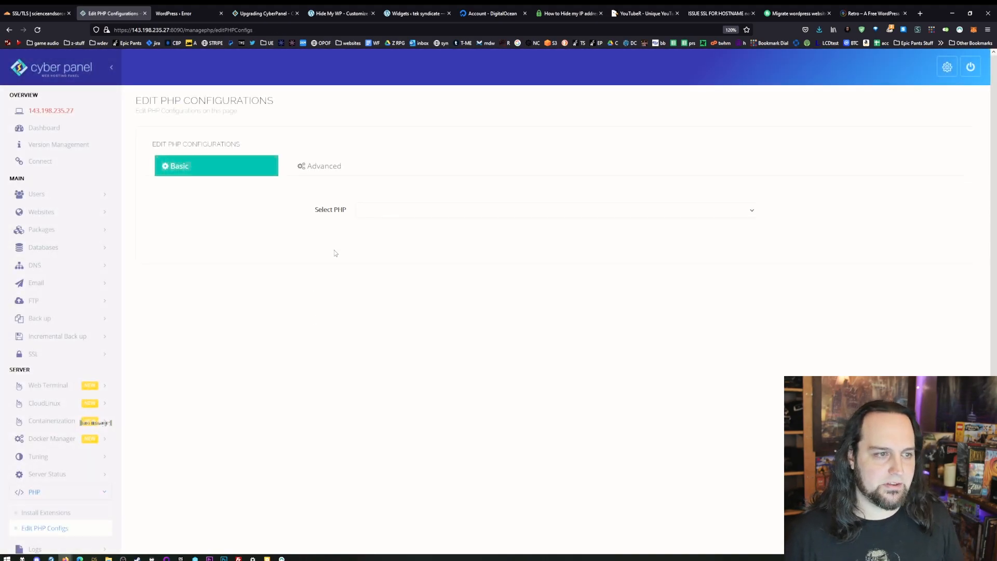
{"action": "left_click", "coordinate": [380, 211]}
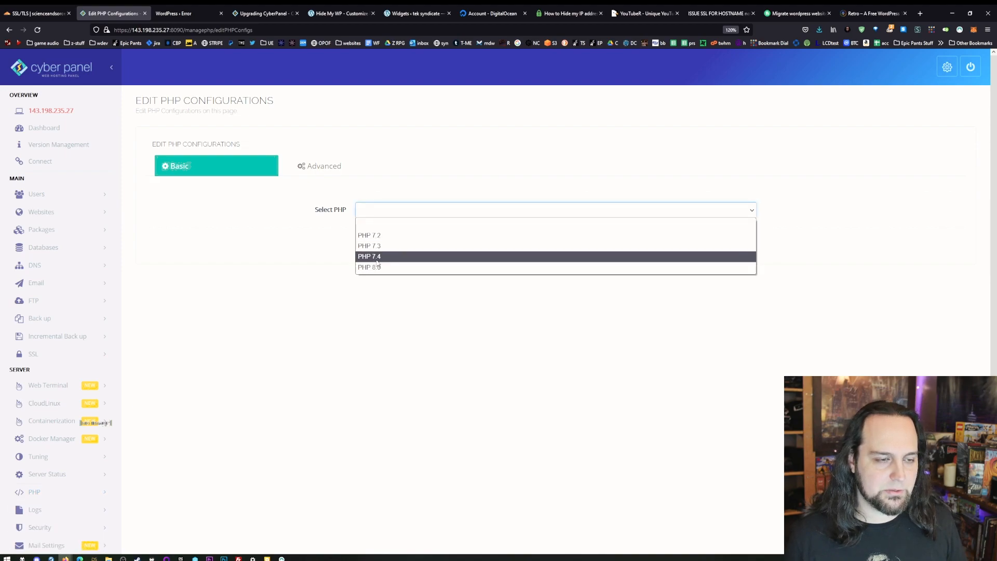
{"action": "left_click", "coordinate": [377, 259]}
- Look through the PHP 7.2 php.ini text in the advanced configuration view
{"action": "left_click", "coordinate": [345, 167]}
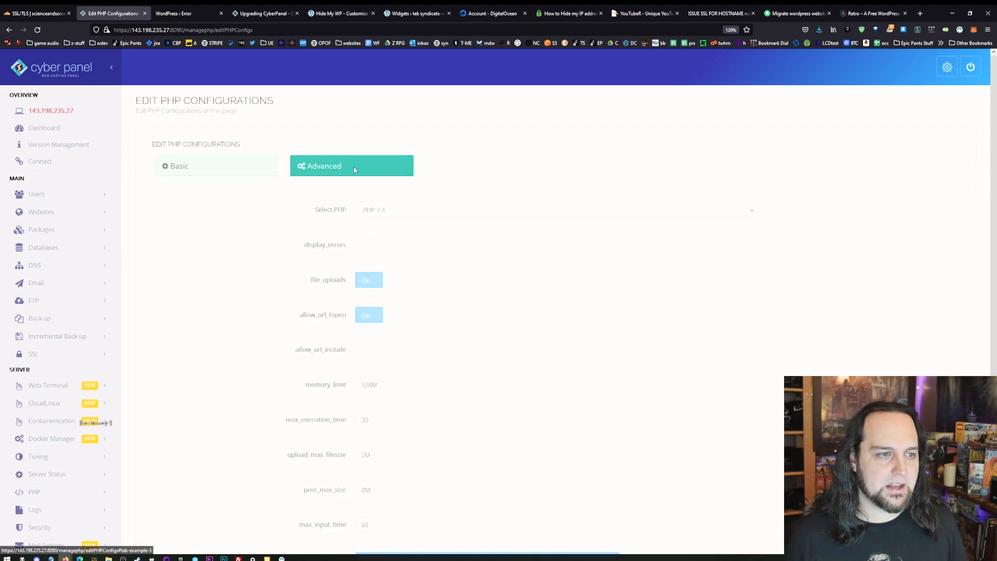
{"action": "left_click", "coordinate": [493, 216]}
{"action": "left_click", "coordinate": [415, 224]}
{"action": "scroll", "coordinate": [414, 313], "scroll_direction": "down", "scroll_amount": 8}
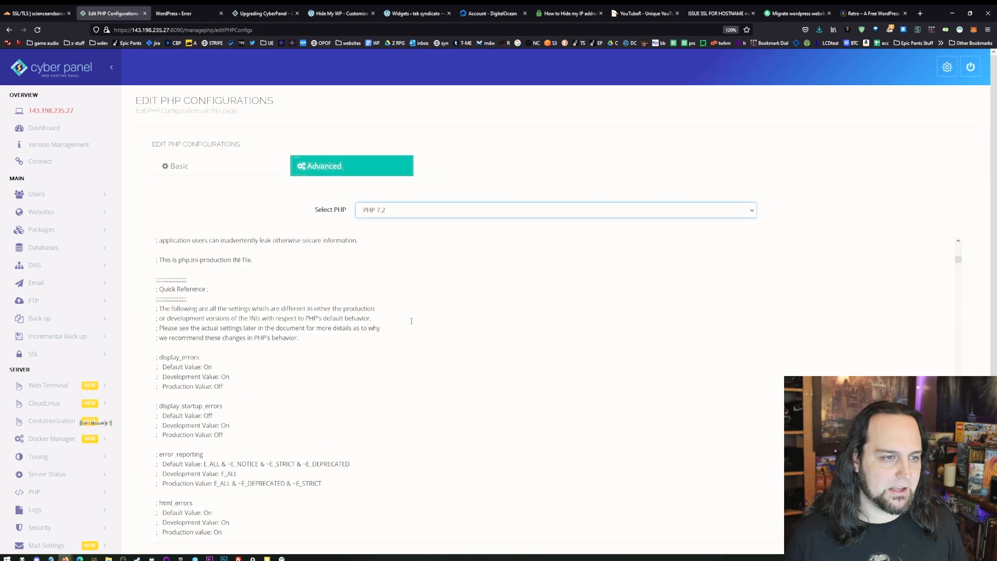
{"action": "scroll", "coordinate": [837, 305], "scroll_direction": "down", "scroll_amount": 10}
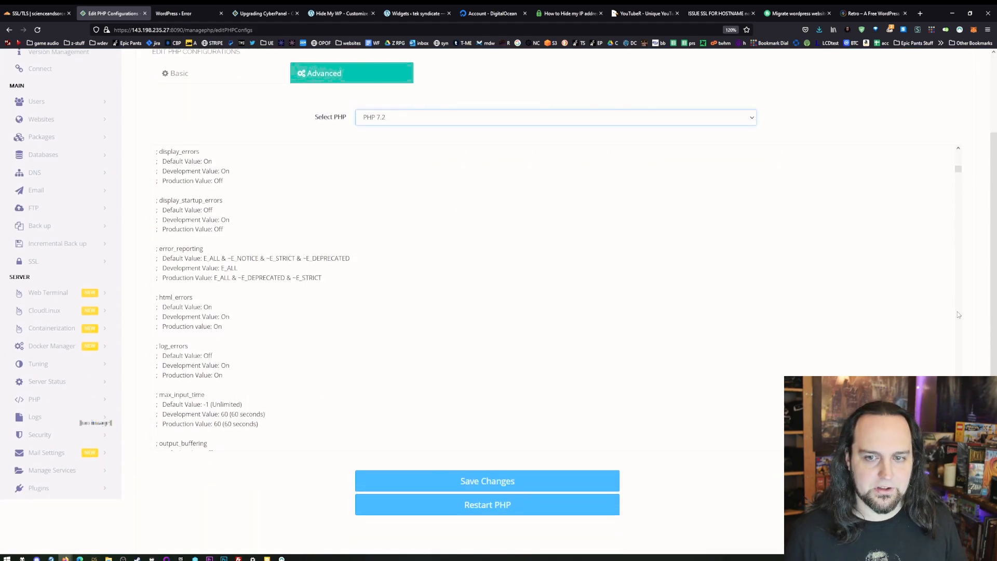
{"action": "scroll", "coordinate": [402, 257], "scroll_direction": "down", "scroll_amount": 15}
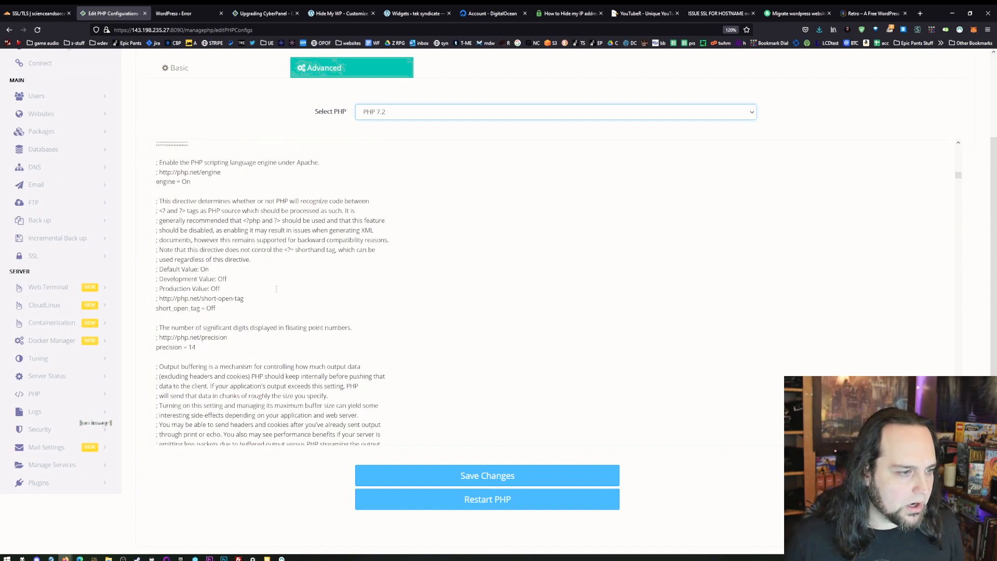
{"action": "scroll", "coordinate": [258, 317], "scroll_direction": "down", "scroll_amount": 5}
{"action": "left_click", "coordinate": [234, 273]}
{"action": "scroll", "coordinate": [306, 331], "scroll_direction": "down", "scroll_amount": 8}
{"action": "scroll", "coordinate": [287, 308], "scroll_direction": "down", "scroll_amount": 8}
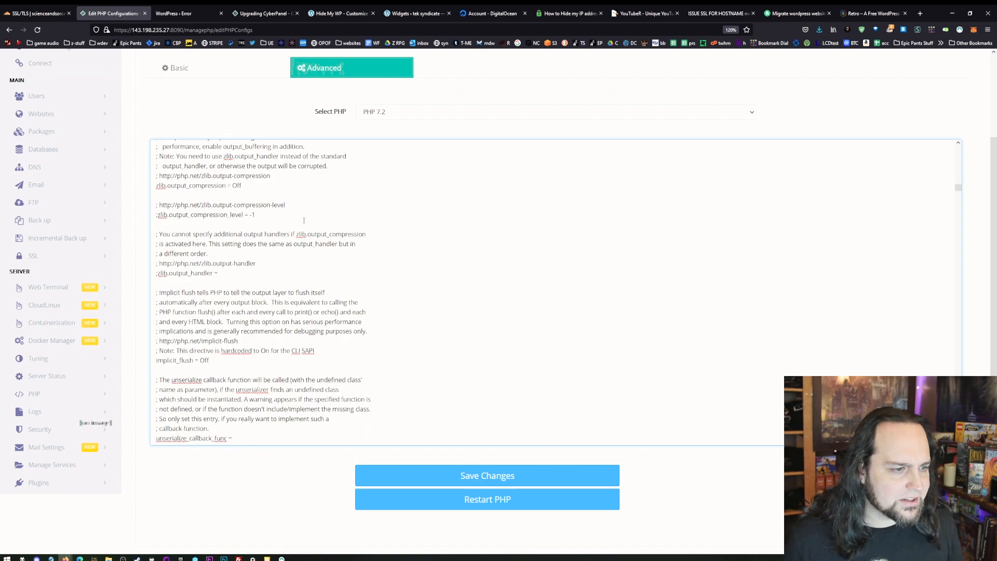
{"action": "scroll", "coordinate": [369, 204], "scroll_direction": "up", "scroll_amount": 9}
{"action": "scroll", "coordinate": [255, 94], "scroll_direction": "up", "scroll_amount": 2}
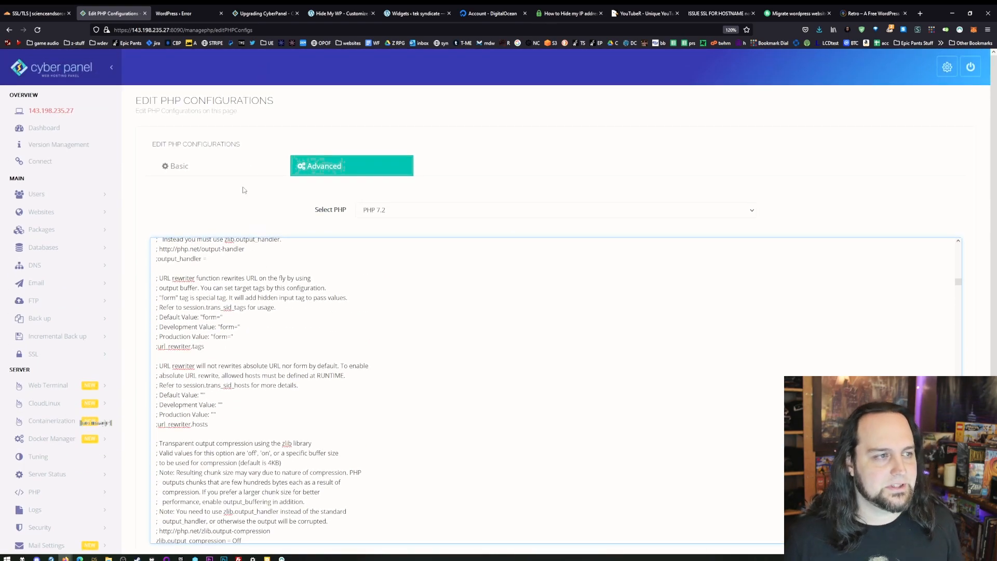
- In the basic PHP 7.2 configuration, set upload_max_filesize to 100M, post_max_size to 18M and memory_limit to 256M, and save the changes
{"action": "left_click", "coordinate": [217, 165]}
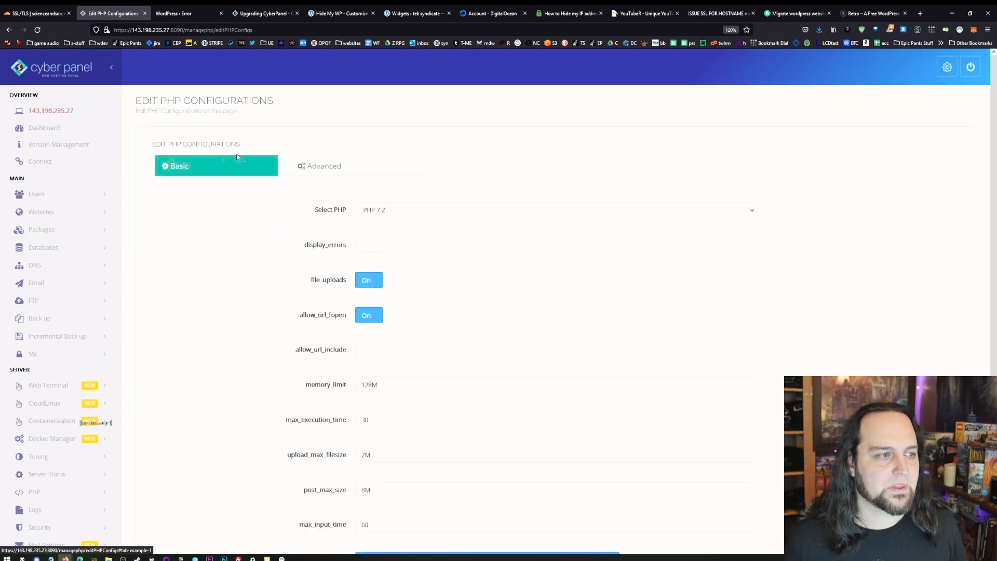
{"action": "scroll", "coordinate": [491, 232], "scroll_direction": "down", "scroll_amount": 3}
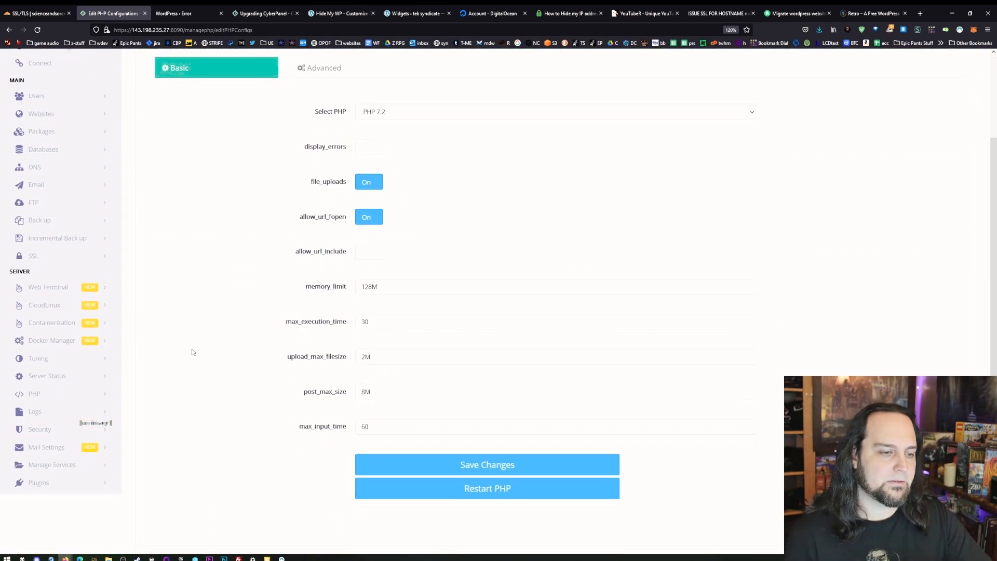
{"action": "left_click_drag", "start_coordinate": [365, 355], "coordinate": [349, 358]}
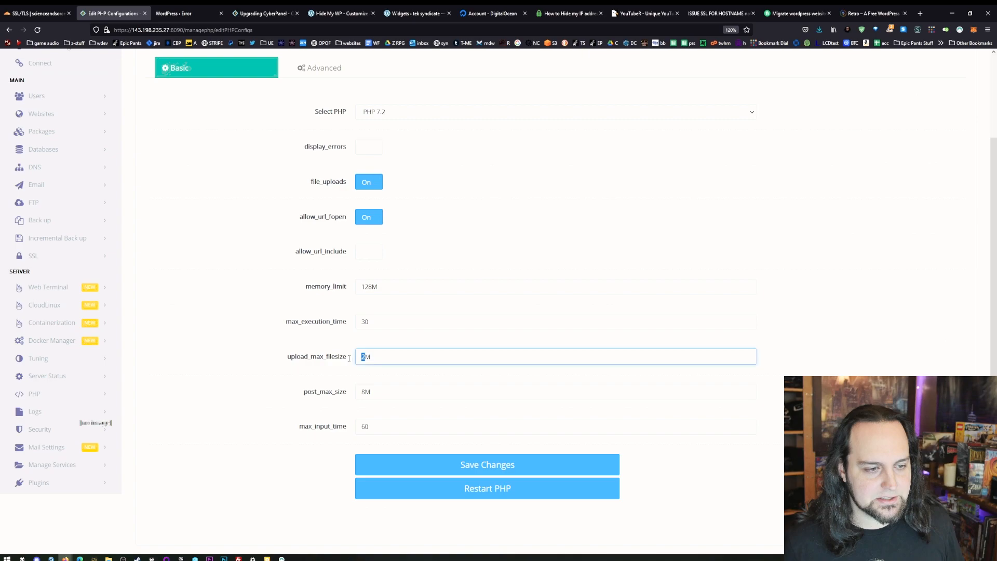
{"action": "type", "text": "100"}
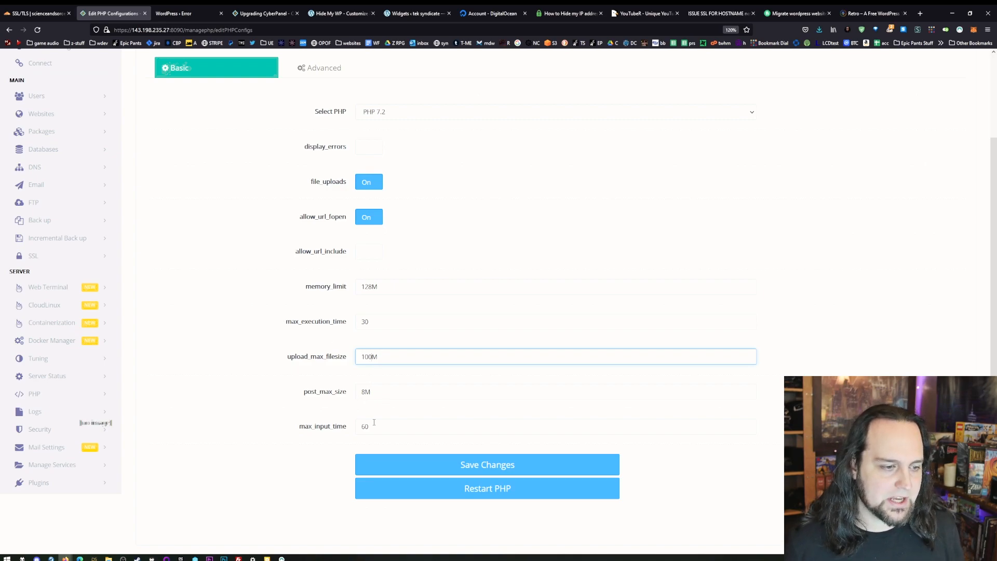
{"action": "left_click", "coordinate": [363, 393]}
{"action": "type", "text": "1"}
{"action": "left_click_drag", "start_coordinate": [372, 287], "coordinate": [330, 288]}
{"action": "type", "text": "256"}
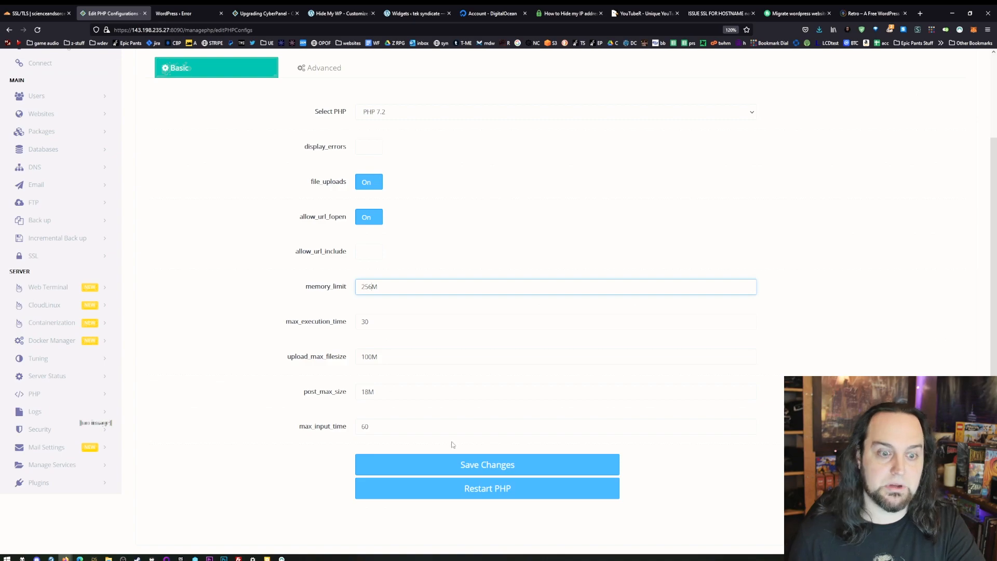
{"action": "left_click", "coordinate": [480, 467]}
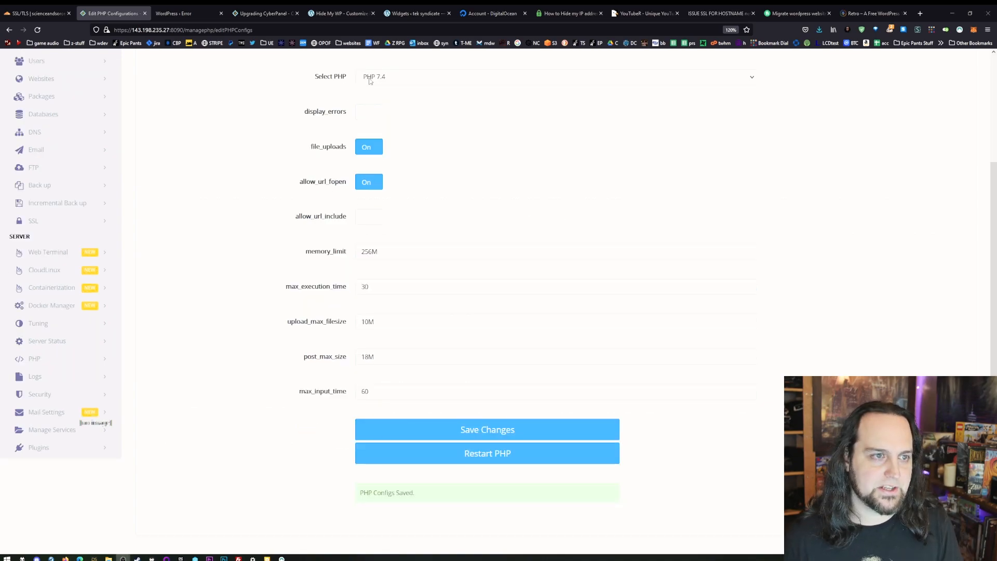
- Restart PHP for PHP 7.4 from the PHP configuration editor
{"action": "scroll", "coordinate": [400, 109], "scroll_direction": "up", "scroll_amount": 2}
{"action": "scroll", "coordinate": [405, 244], "scroll_direction": "down", "scroll_amount": 2}
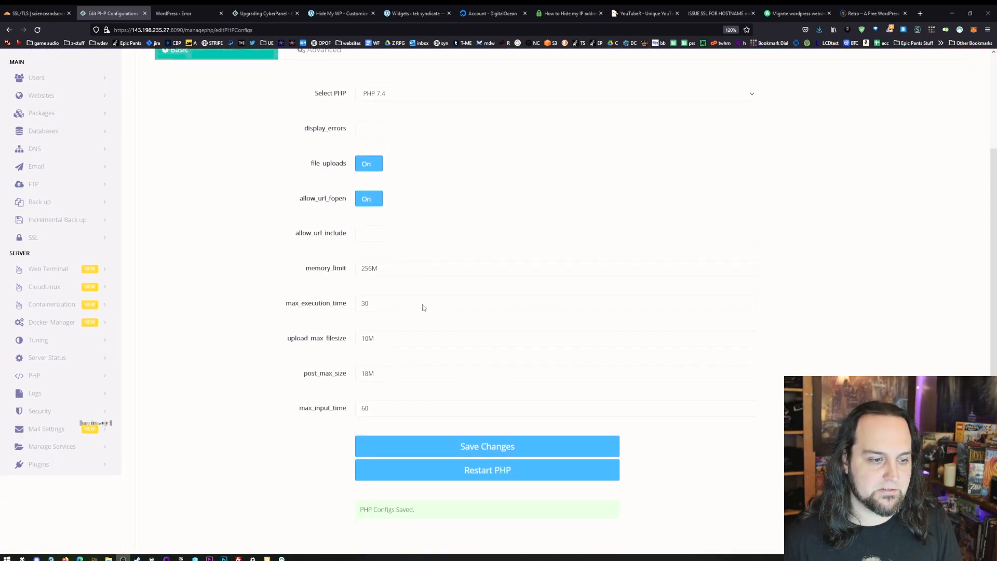
{"action": "left_click", "coordinate": [510, 453]}
{"action": "scroll", "coordinate": [695, 347], "scroll_direction": "up", "scroll_amount": 1}
{"action": "scroll", "coordinate": [697, 347], "scroll_direction": "up", "scroll_amount": 2}
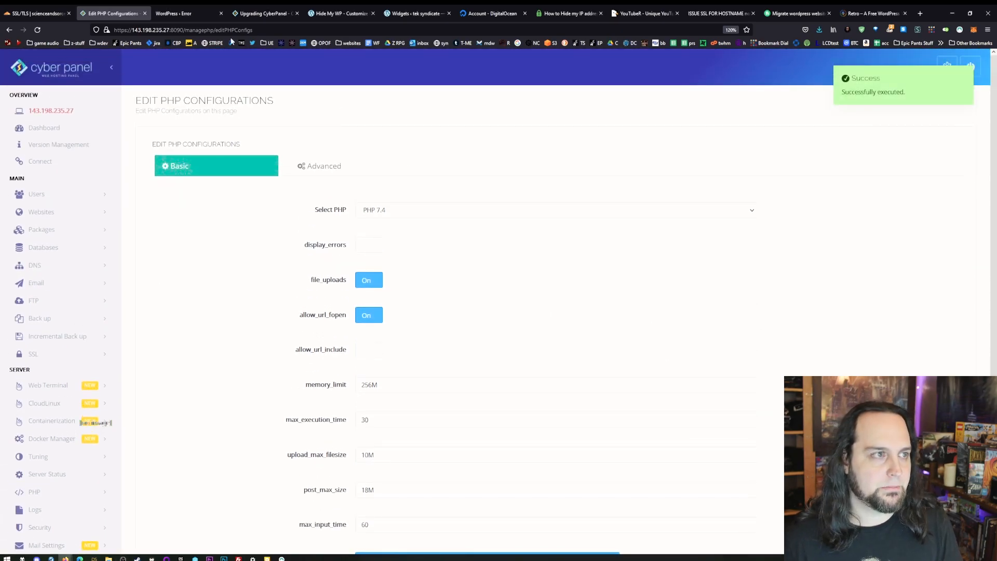
- Return to the WordPress theme upload and install the theme from 90s-retro-master.zip
{"action": "left_click", "coordinate": [187, 13]}
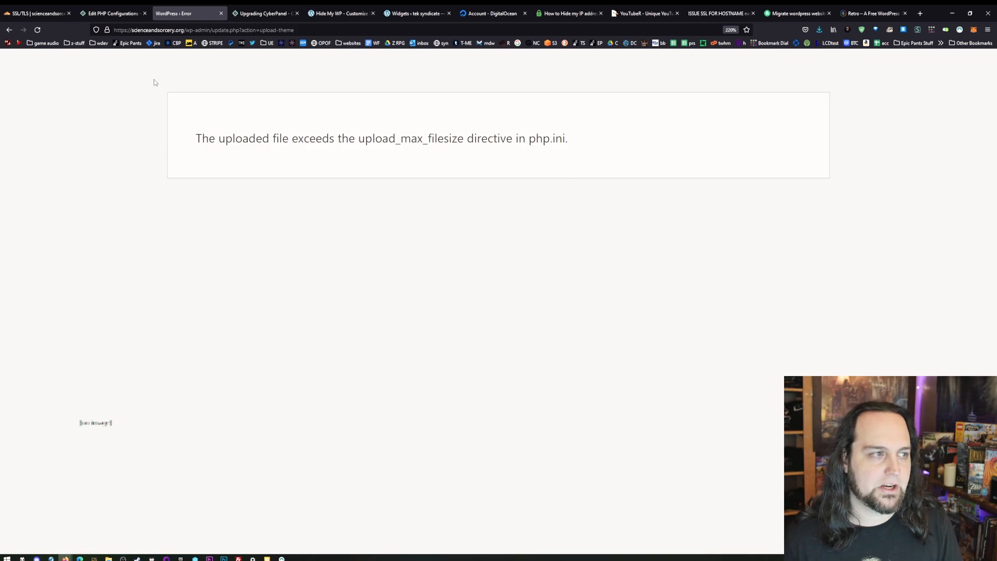
{"action": "left_click", "coordinate": [7, 30]}
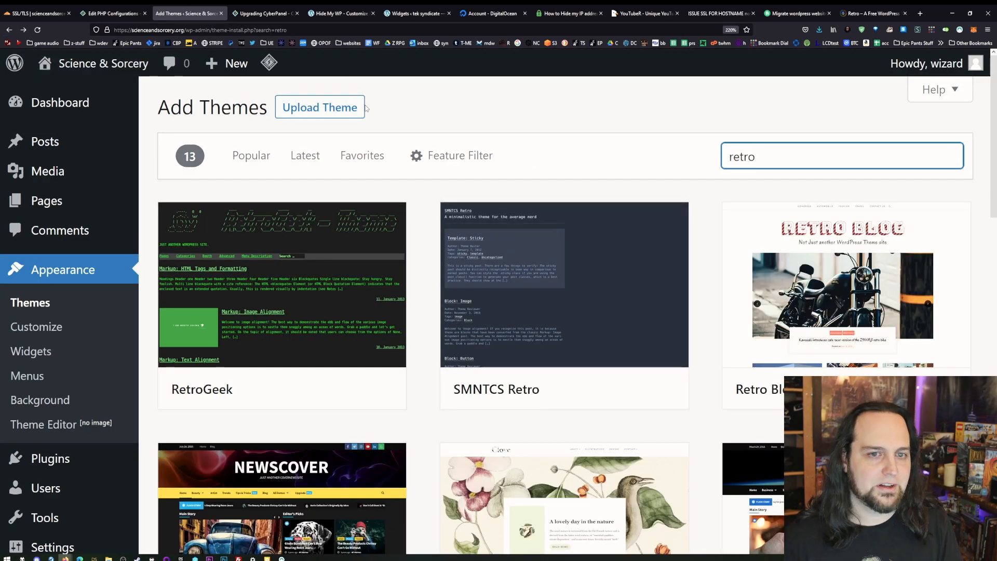
{"action": "left_click", "coordinate": [338, 103]}
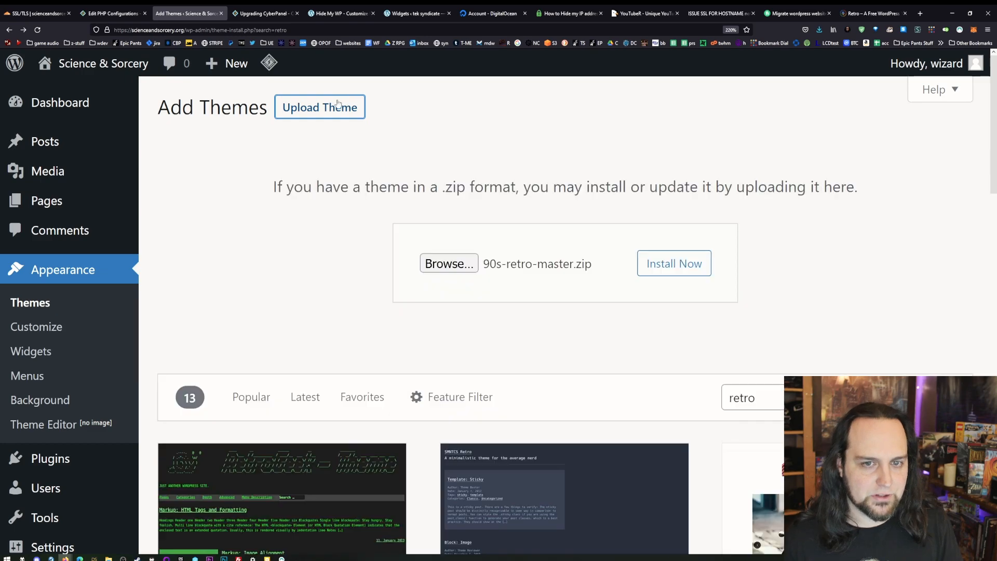
{"action": "left_click", "coordinate": [666, 266]}
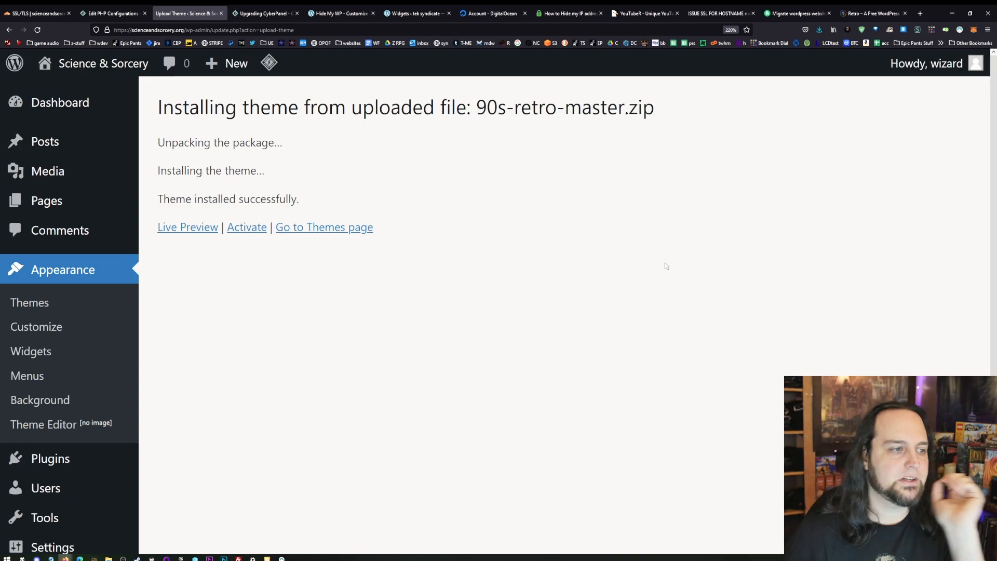
- Open the live preview of the 90s Retro theme and look over the previewed site
{"action": "left_click", "coordinate": [195, 226]}
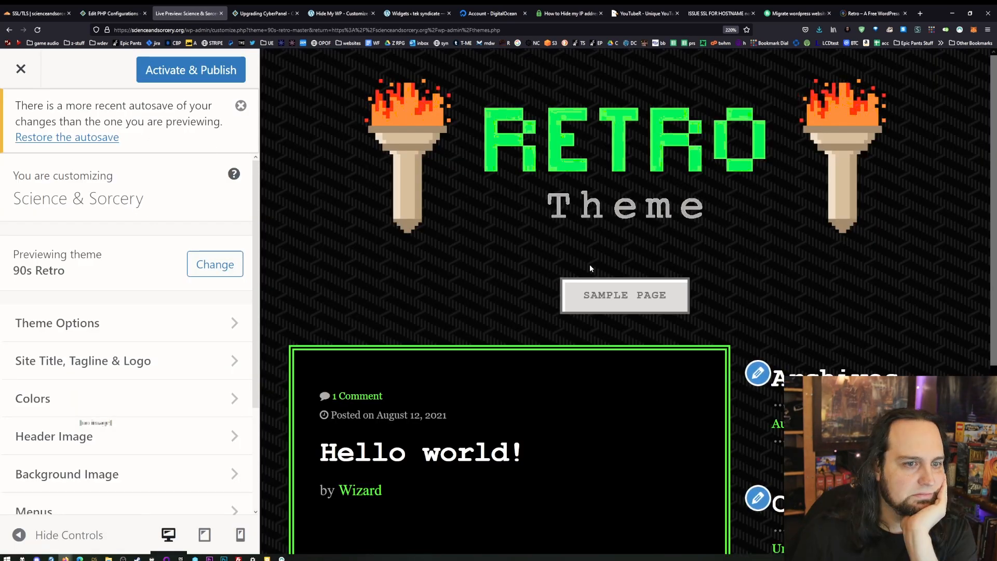
{"action": "scroll", "coordinate": [590, 264], "scroll_direction": "down", "scroll_amount": 5}
{"action": "scroll", "coordinate": [617, 191], "scroll_direction": "up", "scroll_amount": 5}
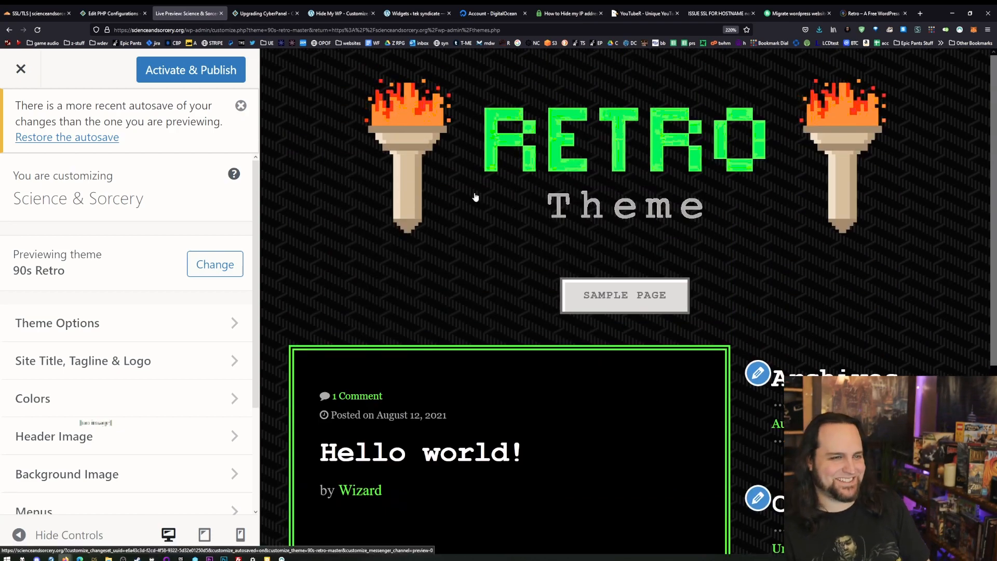
- Activate and publish the 90s Retro theme, check its Background Audio options, and close the customizer
{"action": "left_click", "coordinate": [189, 66]}
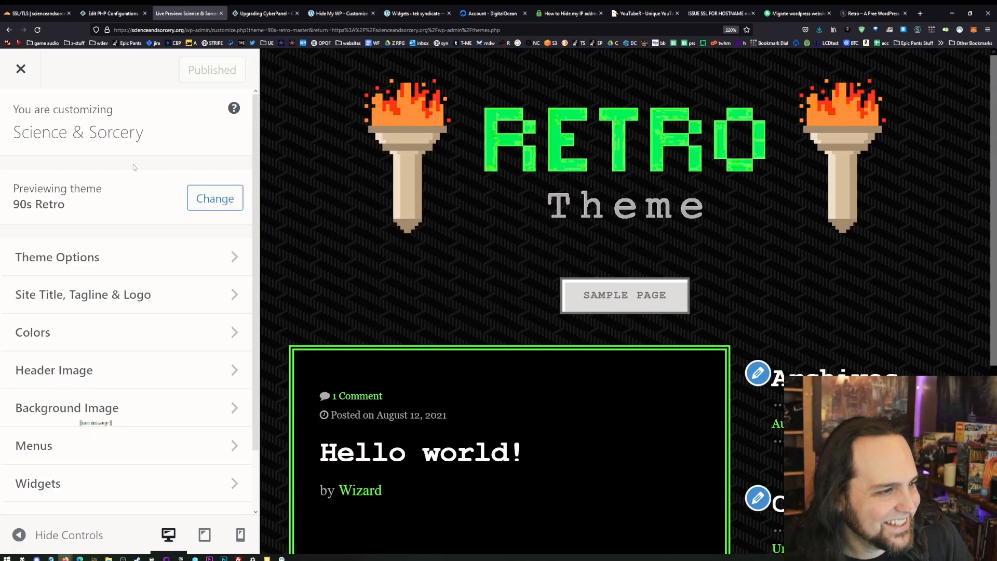
{"action": "left_click", "coordinate": [95, 257]}
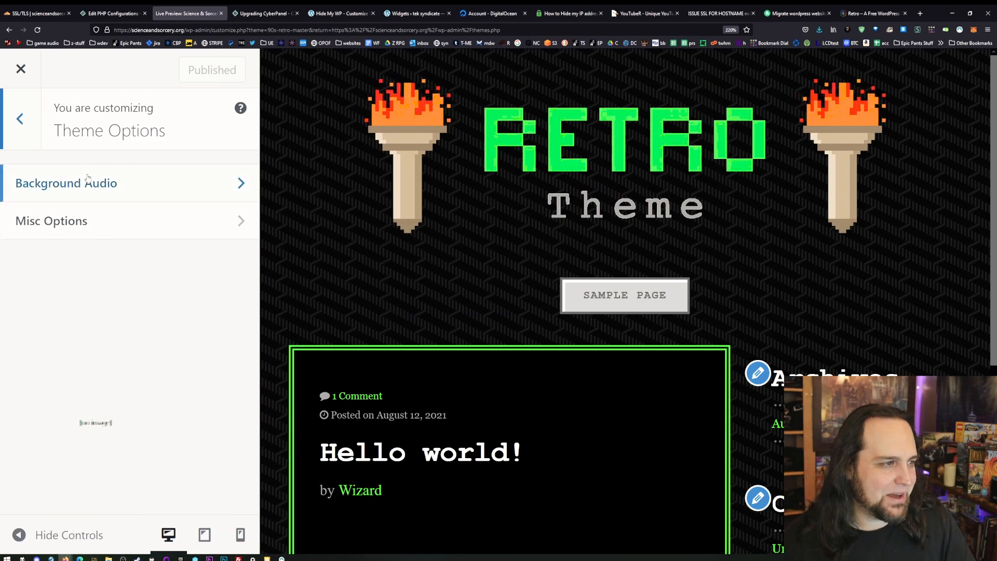
{"action": "left_click", "coordinate": [104, 189]}
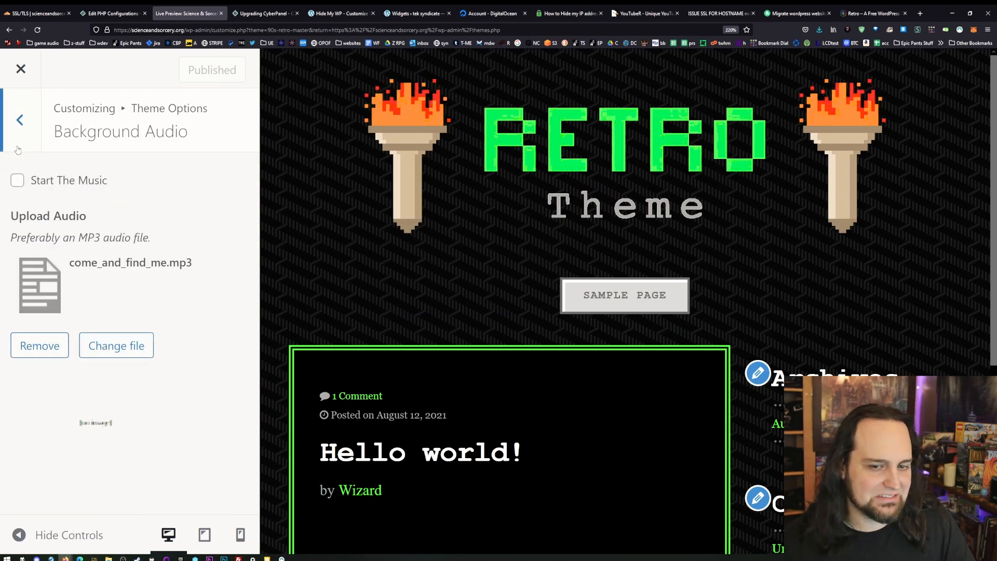
{"action": "left_click", "coordinate": [34, 136]}
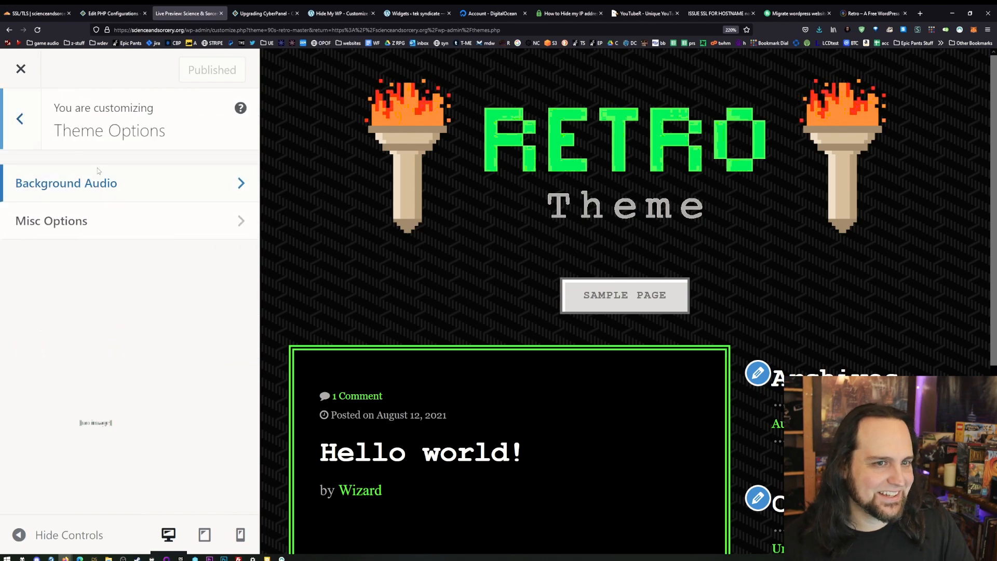
{"action": "left_click", "coordinate": [20, 138]}
{"action": "left_click", "coordinate": [21, 68]}
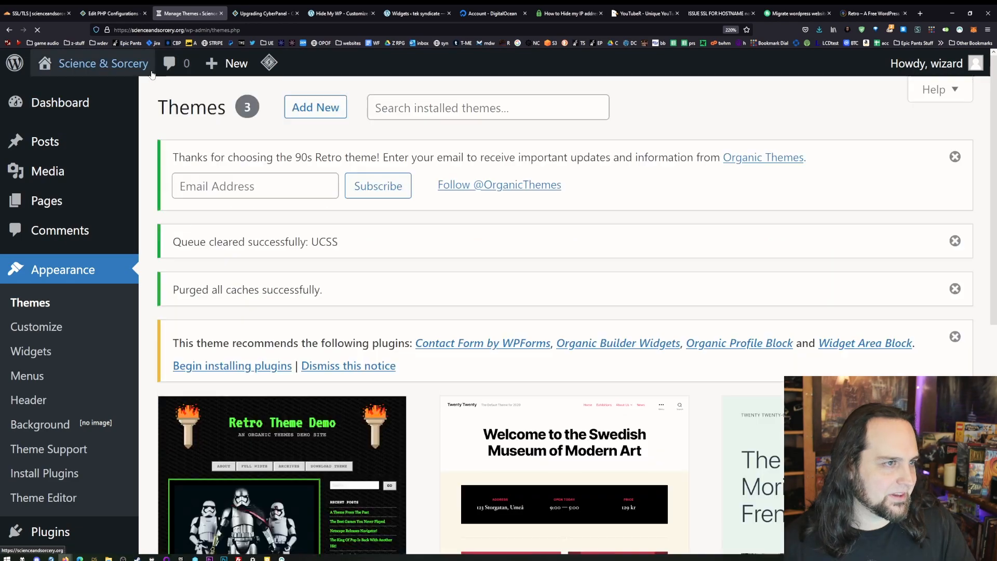
- Start a new post, dismiss the block editor welcome guide, and title the post "I hate the block editor!"
{"action": "mouse_move", "coordinate": [229, 63]}
{"action": "left_click", "coordinate": [218, 95]}
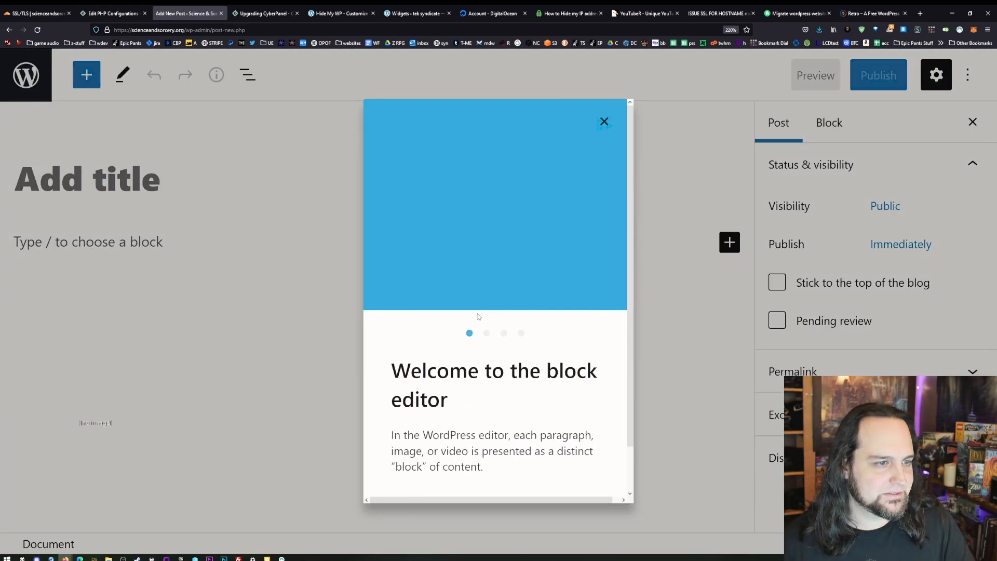
{"action": "left_click", "coordinate": [605, 123]}
{"action": "left_click", "coordinate": [204, 193]}
{"action": "type", "text": "I hate the block editor!"}
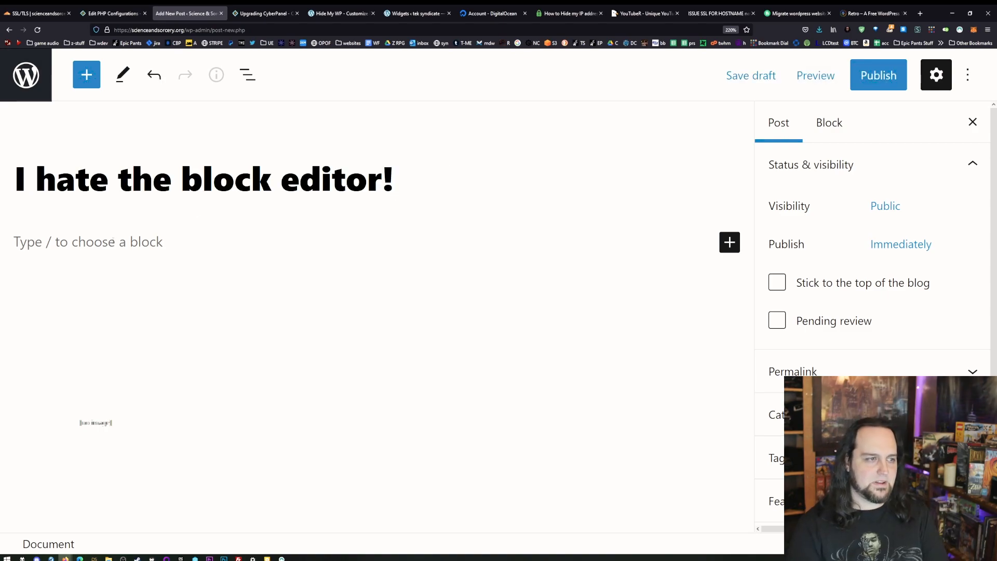
- Write a body paragraph about running a marathon in Vermont wearing only a fruit salad on the ears, ending with "Praise the gerbil."
{"action": "left_click", "coordinate": [134, 236]}
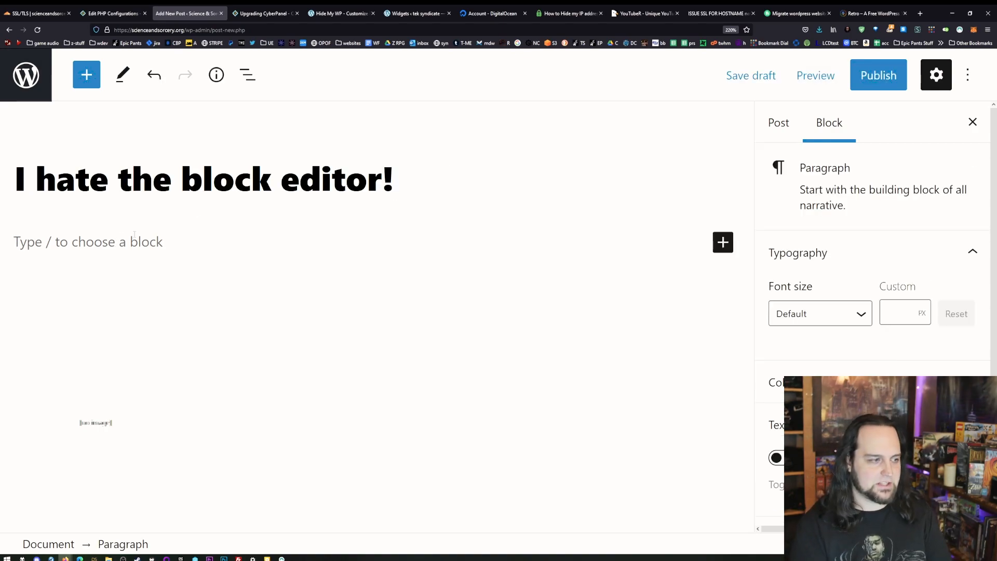
{"action": "type", "text": "P"}
{"action": "type", "text": "raise the gerbil."}
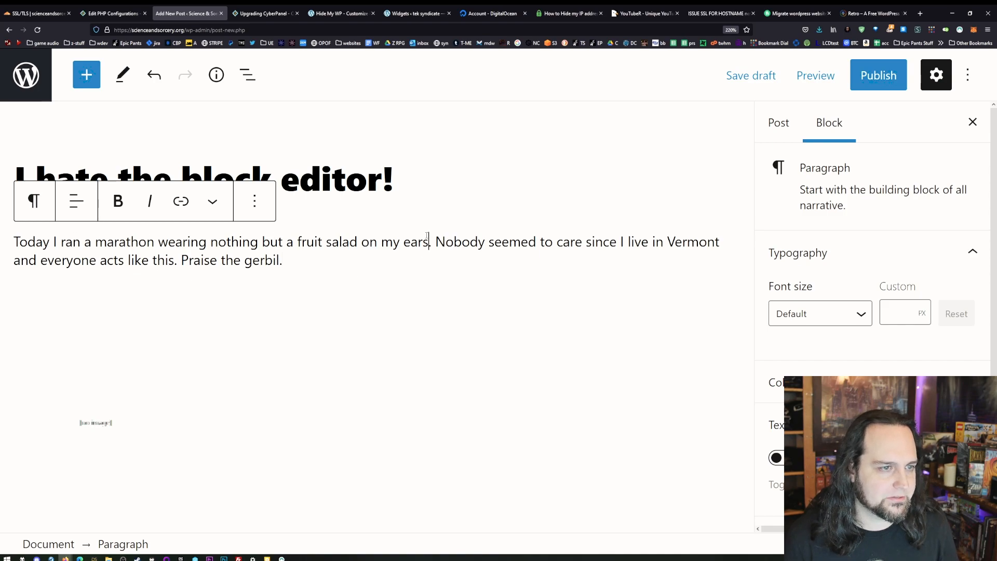
- Insert an image block above the body paragraph and upload the dark mountain village picture into it
{"action": "key", "text": "Home"}
{"action": "key", "text": "Return"}
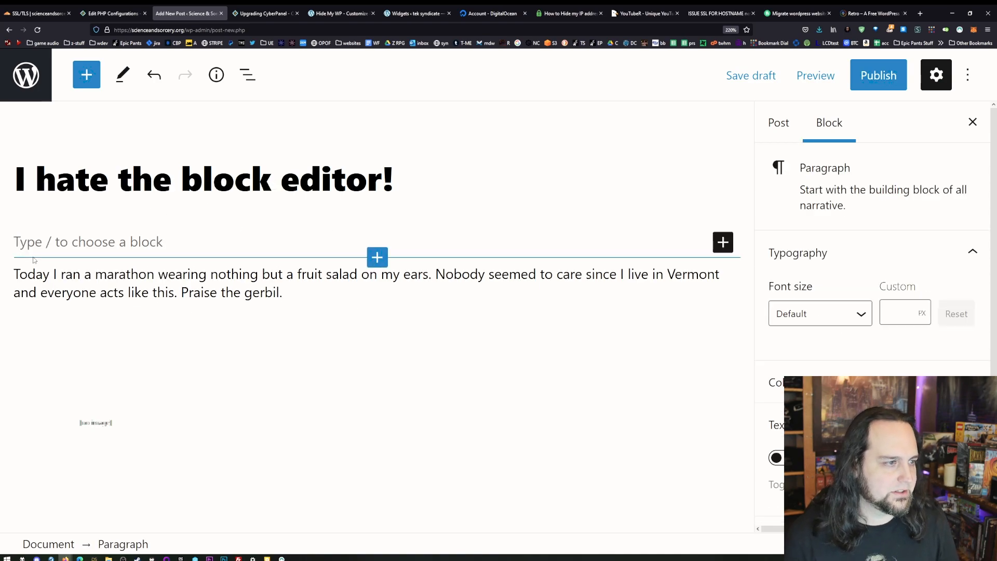
{"action": "left_click", "coordinate": [723, 242]}
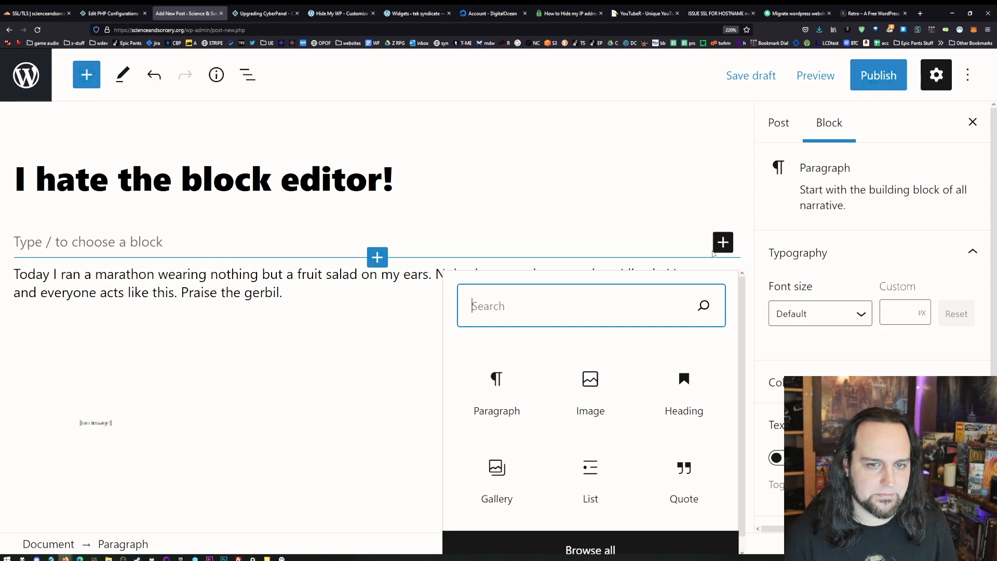
{"action": "left_click", "coordinate": [611, 382]}
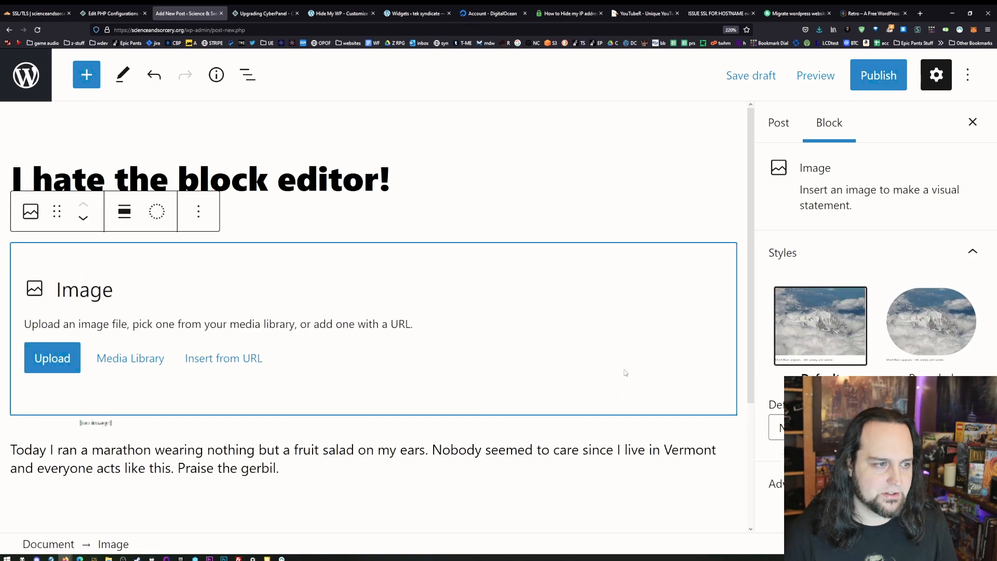
{"action": "left_click", "coordinate": [50, 367]}
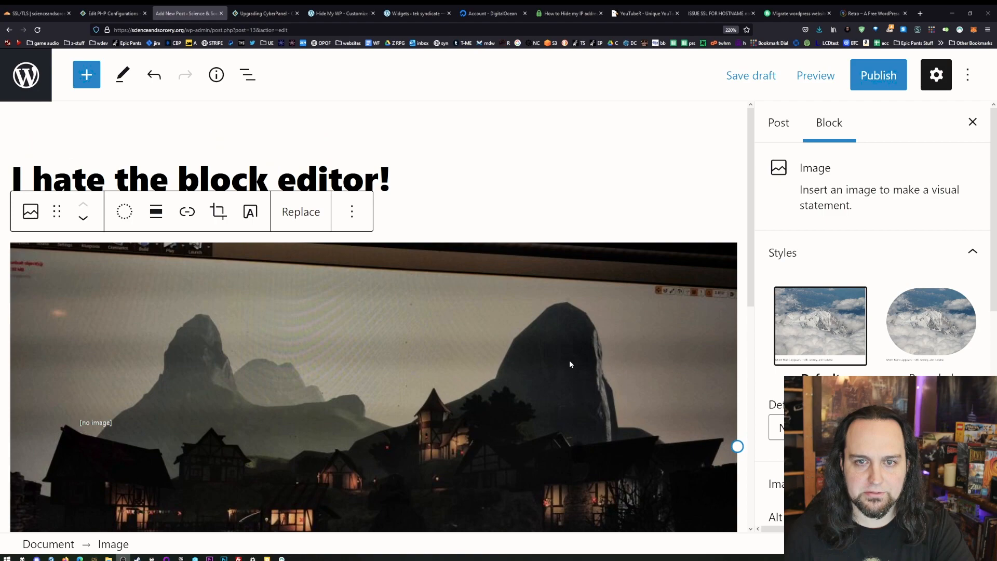
{"action": "scroll", "coordinate": [569, 364], "scroll_direction": "down", "scroll_amount": 5}
{"action": "left_click", "coordinate": [552, 231]}
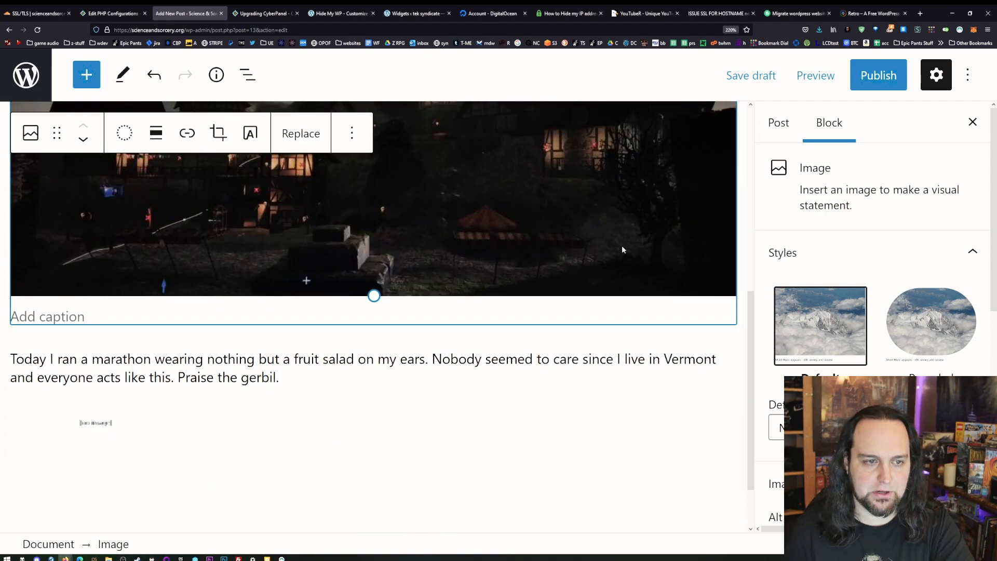
- Publish the post with public visibility and immediate publication
{"action": "scroll", "coordinate": [597, 297], "scroll_direction": "up", "scroll_amount": 3}
{"action": "left_click", "coordinate": [878, 75]}
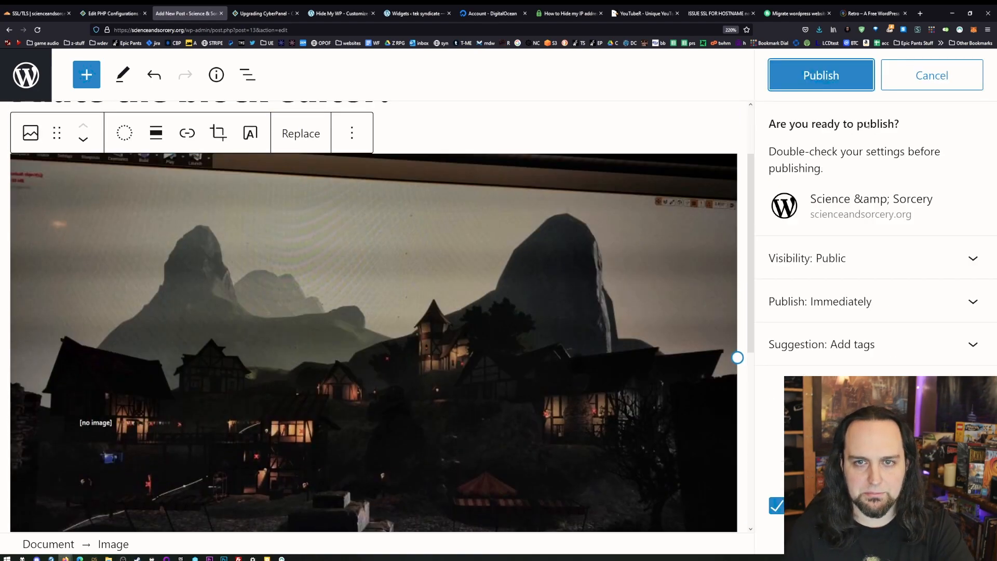
{"action": "left_click", "coordinate": [814, 84]}
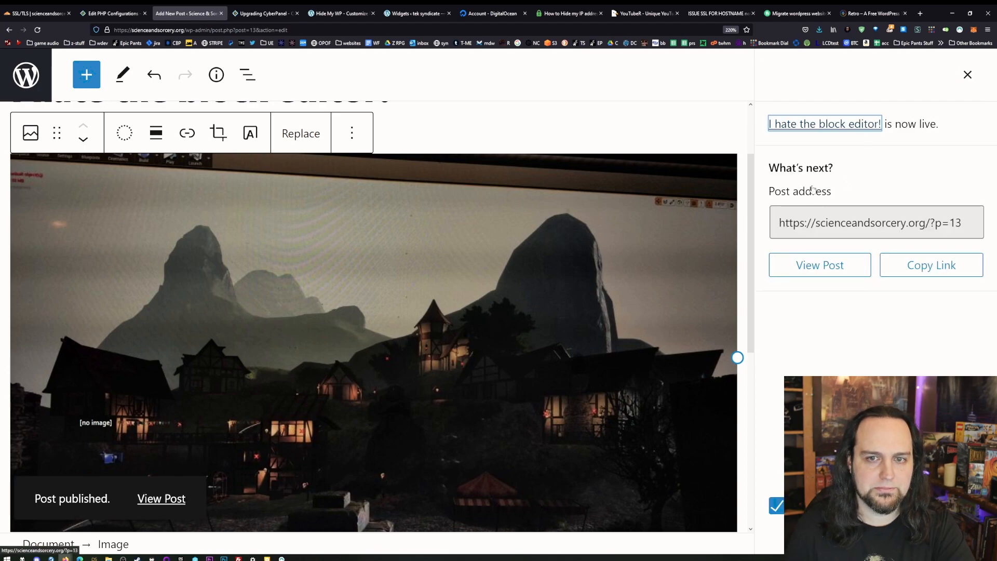
- View the published post on the site at default zoom and examine its header, image, text and comment area
{"action": "left_click", "coordinate": [822, 262]}
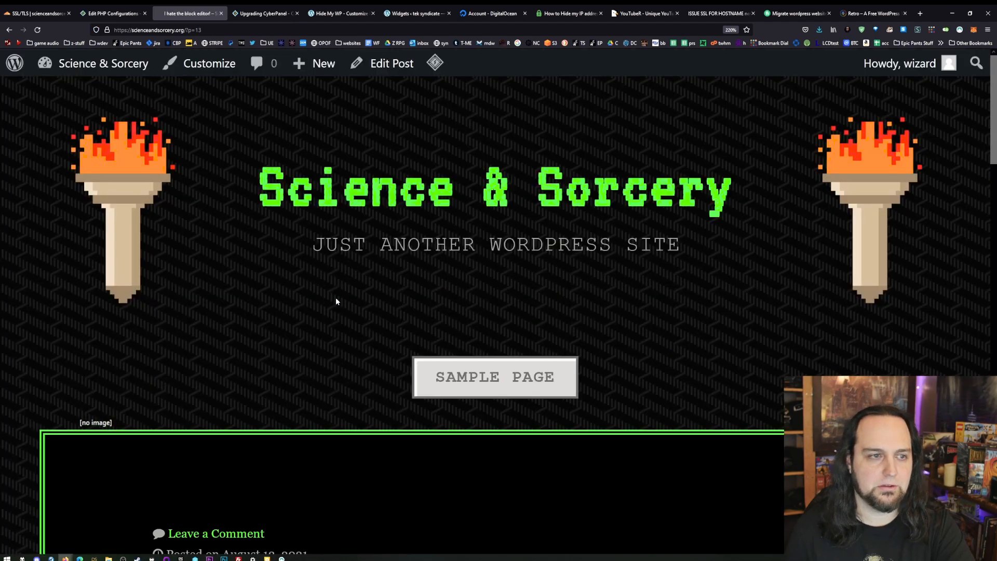
{"action": "scroll", "coordinate": [466, 349], "scroll_direction": "down", "scroll_amount": 10}
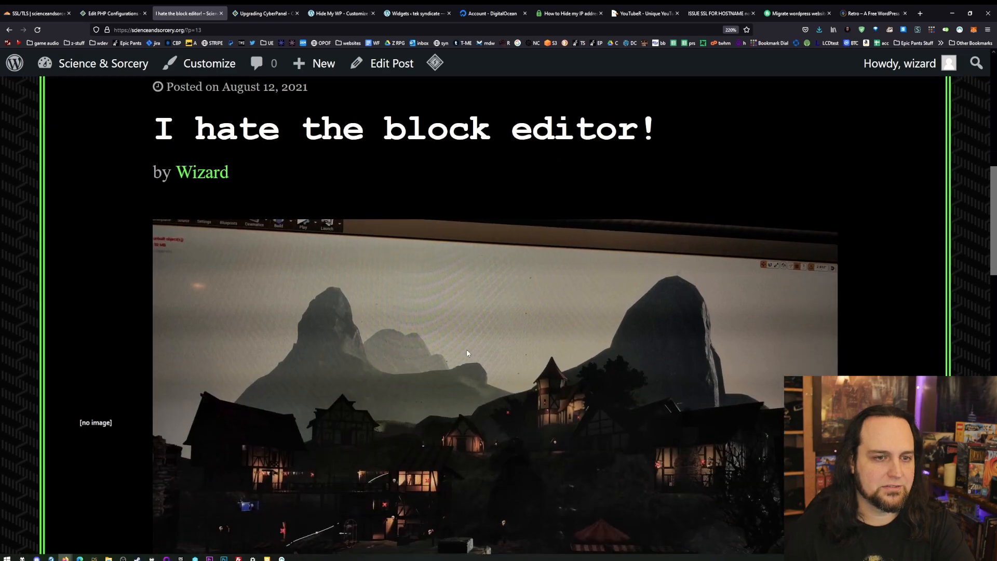
{"action": "scroll", "coordinate": [466, 353], "scroll_direction": "down", "scroll_amount": 2}
{"action": "key", "text": "ctrl+0"}
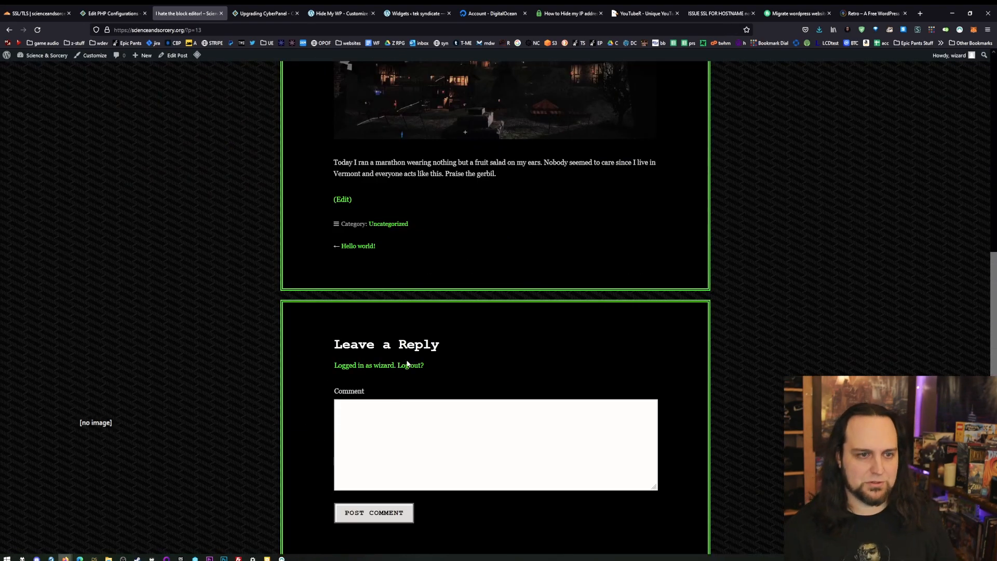
{"action": "scroll", "coordinate": [408, 365], "scroll_direction": "up", "scroll_amount": 6}
{"action": "scroll", "coordinate": [408, 363], "scroll_direction": "up", "scroll_amount": 1}
{"action": "scroll", "coordinate": [407, 361], "scroll_direction": "down", "scroll_amount": 5}
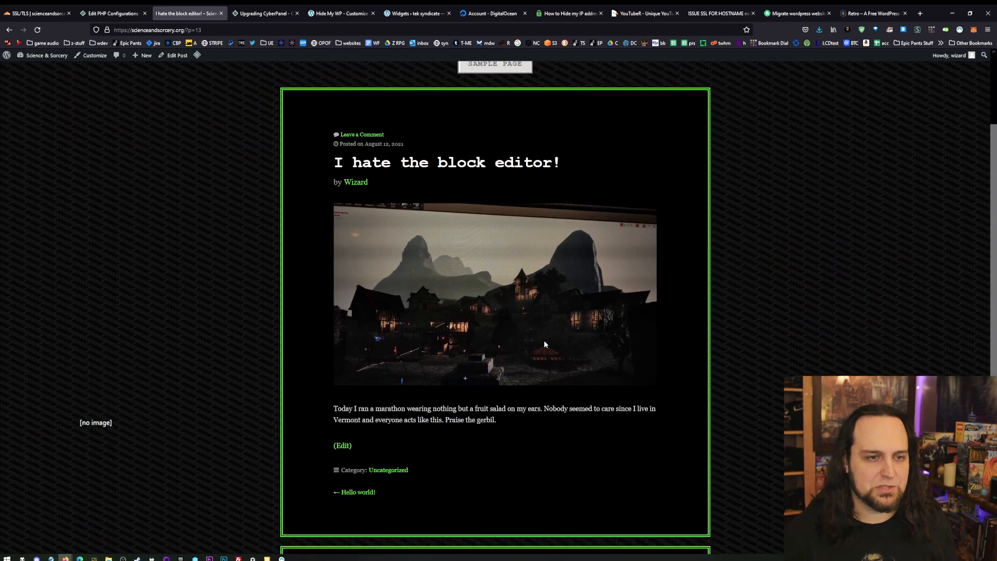
{"action": "scroll", "coordinate": [543, 341], "scroll_direction": "down", "scroll_amount": 4}
{"action": "scroll", "coordinate": [544, 340], "scroll_direction": "up", "scroll_amount": 9}
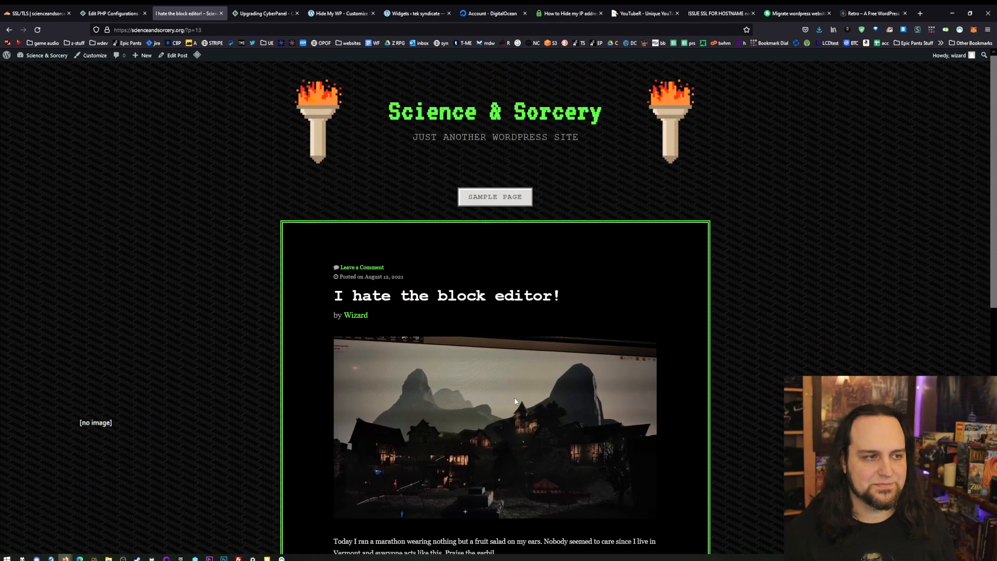
- Switch to CyberPanel, view its home dashboard, and return to the published post
{"action": "left_click", "coordinate": [112, 13]}
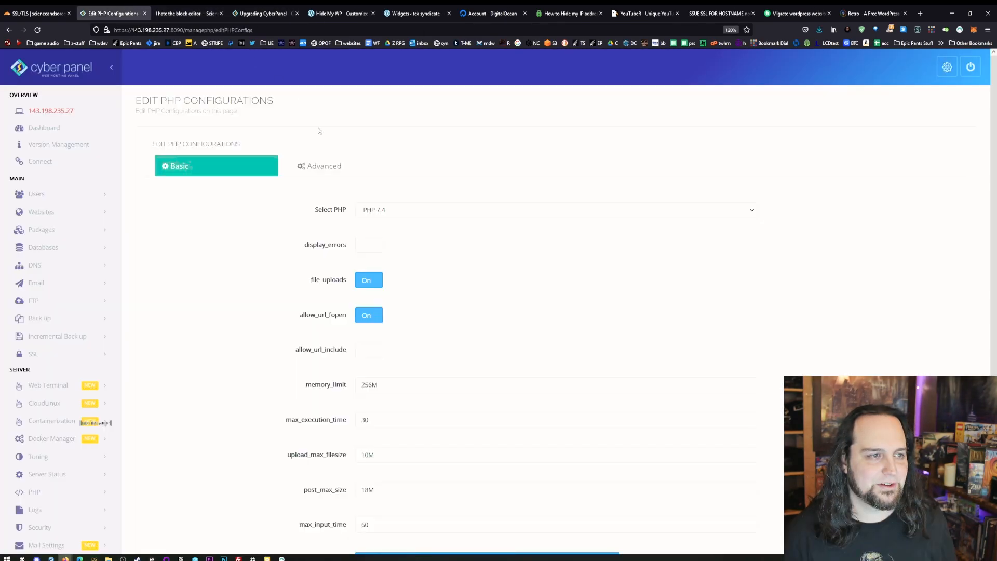
{"action": "left_click", "coordinate": [55, 128]}
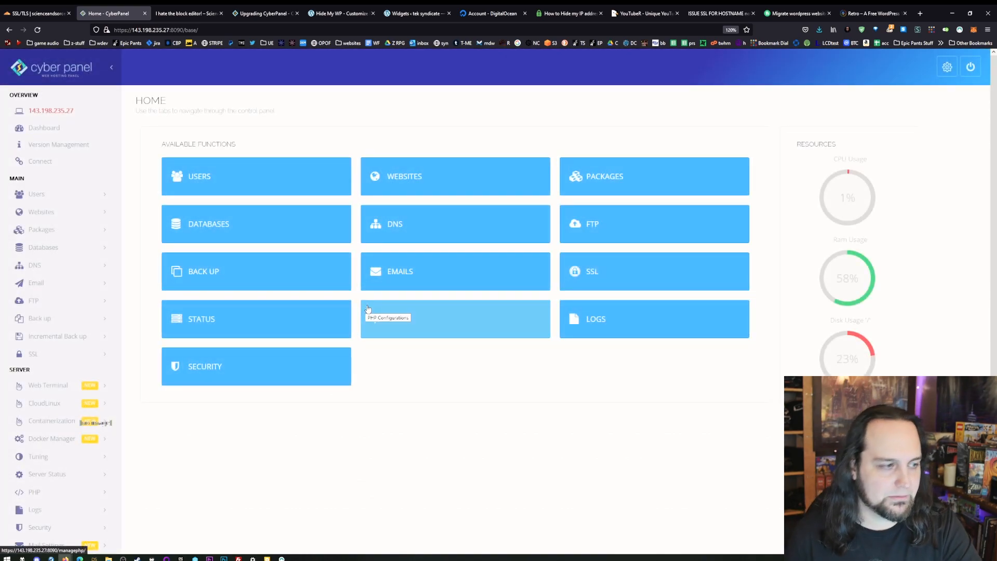
{"action": "left_click", "coordinate": [172, 13]}
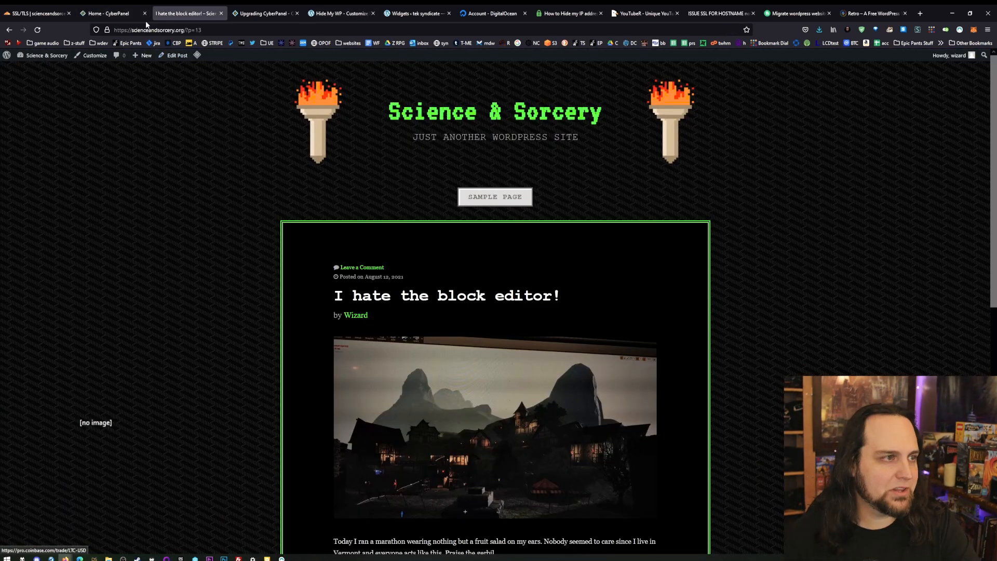
- Check the browser's connection security details and tracking protection information for scienceandsorcery.org
{"action": "left_click", "coordinate": [111, 33]}
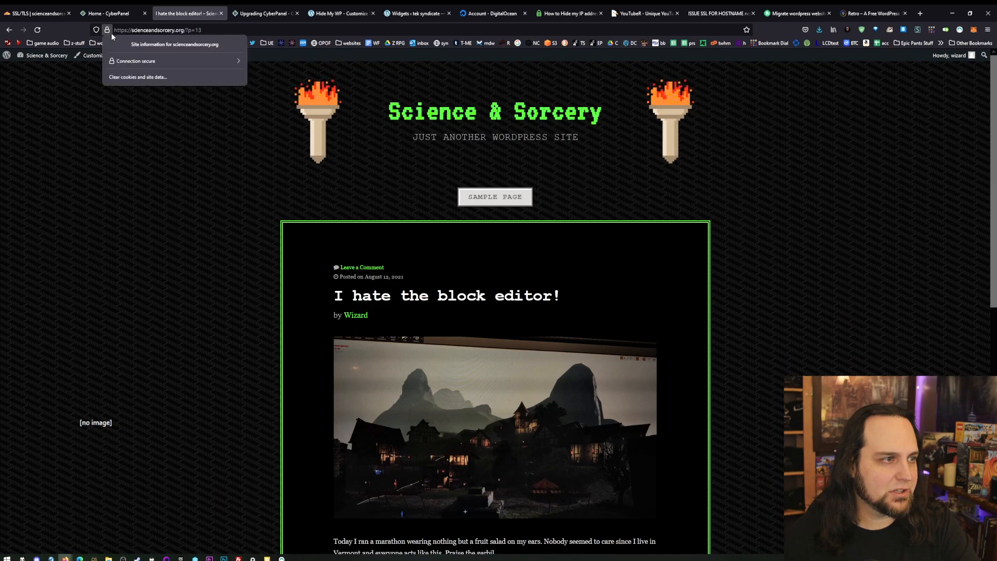
{"action": "left_click", "coordinate": [138, 65]}
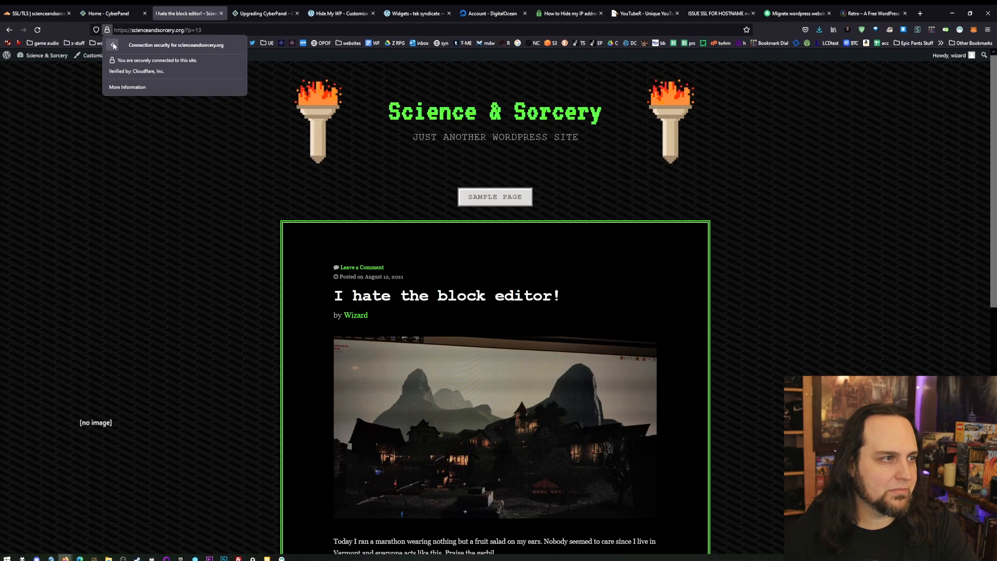
{"action": "left_click", "coordinate": [113, 44]}
{"action": "left_click", "coordinate": [97, 32]}
{"action": "left_click", "coordinate": [97, 32]}
{"action": "left_click", "coordinate": [97, 32]}
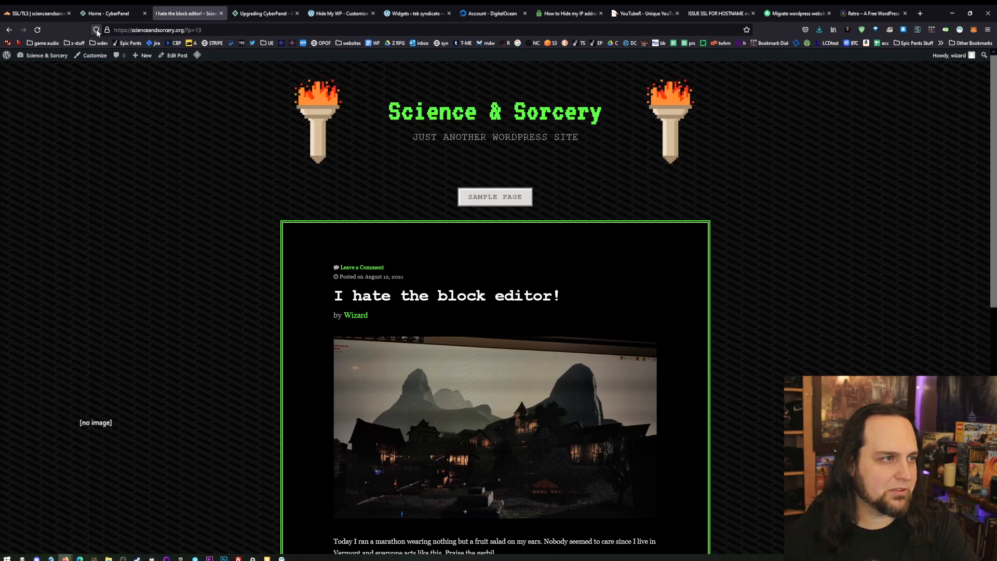
{"action": "left_click", "coordinate": [28, 57]}
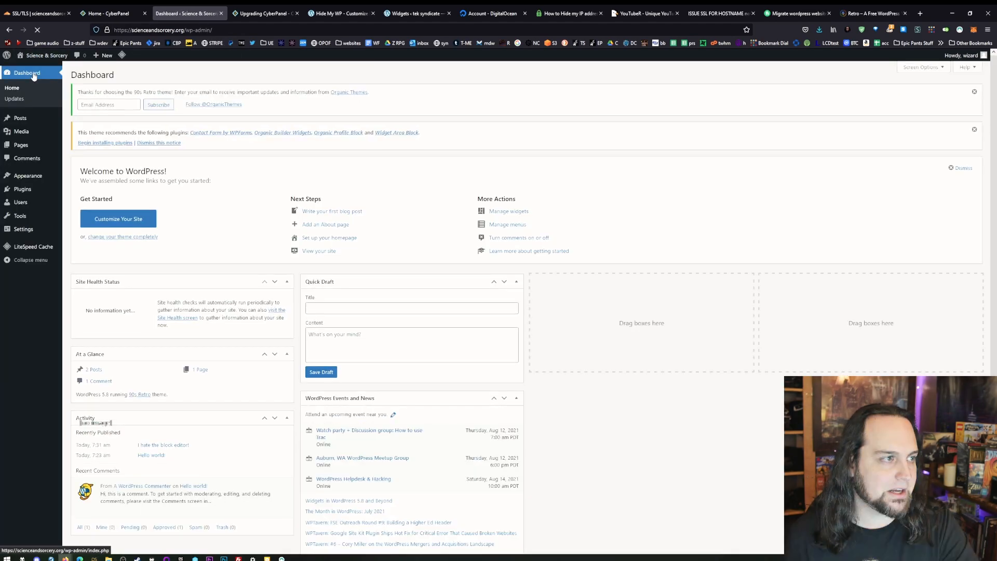
{"action": "left_click", "coordinate": [25, 232]}
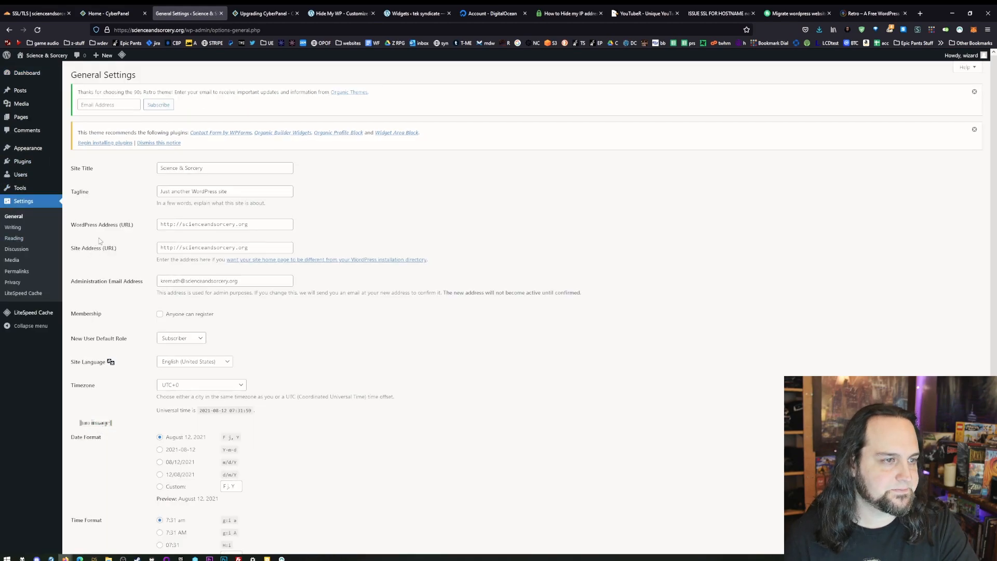
{"action": "left_click", "coordinate": [175, 225]}
{"action": "type", "text": "s"}
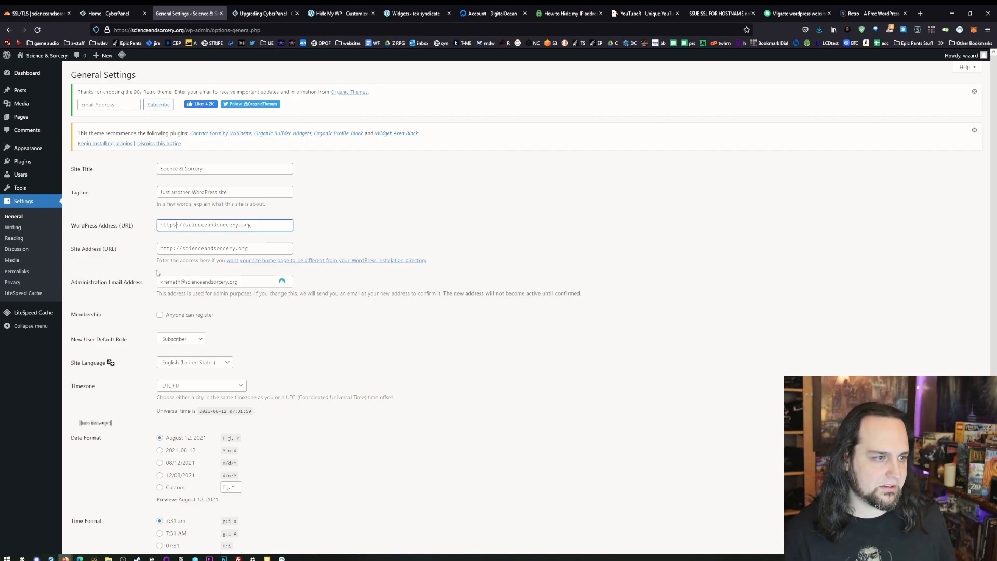
{"action": "left_click", "coordinate": [175, 245]}
{"action": "type", "text": "s"}
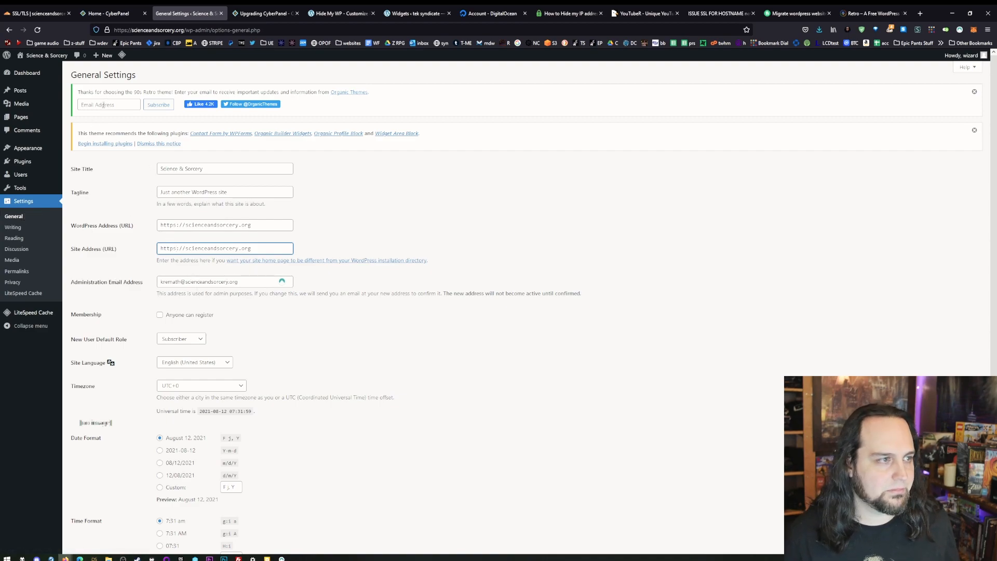
{"action": "scroll", "coordinate": [161, 168], "scroll_direction": "down", "scroll_amount": 3}
{"action": "left_click", "coordinate": [102, 513]}
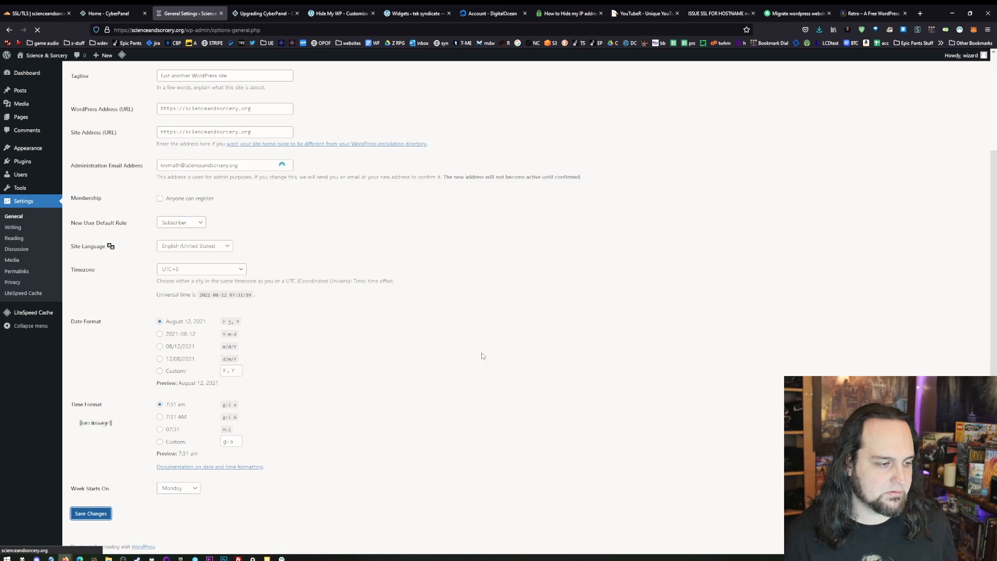
{"action": "left_click", "coordinate": [502, 198]}
{"action": "left_click", "coordinate": [492, 224]}
{"action": "left_click", "coordinate": [540, 252]}
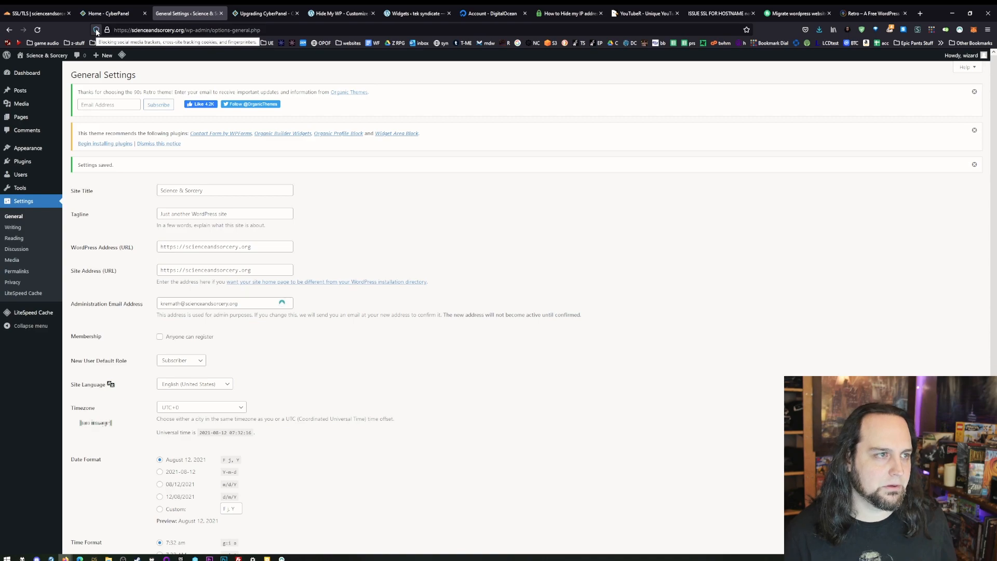
- Look at the LiteSpeed Cache dashboard, then visit the site's front page and check its posts
{"action": "scroll", "coordinate": [31, 312], "scroll_direction": "down", "scroll_amount": 2}
{"action": "left_click", "coordinate": [32, 312]}
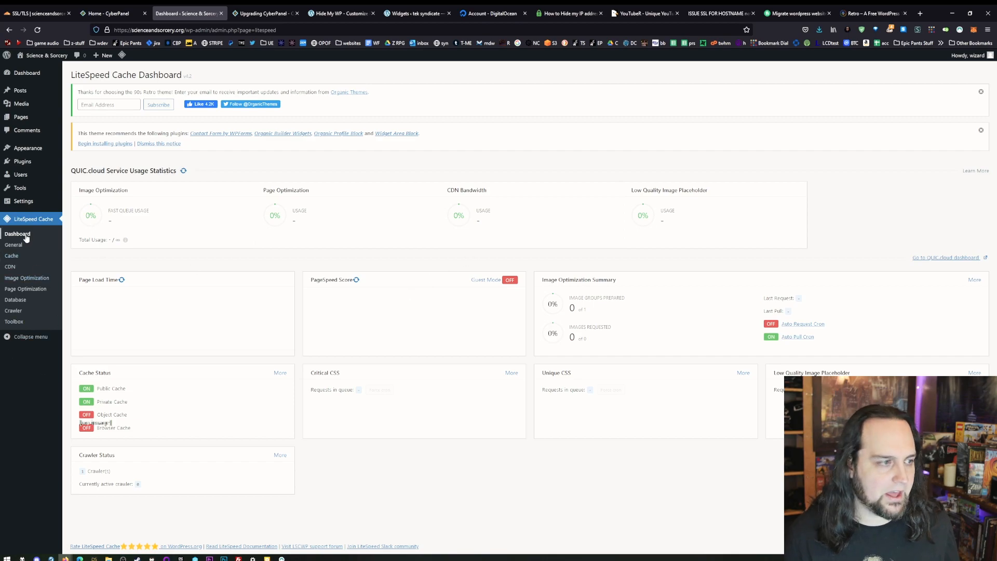
{"action": "left_click", "coordinate": [46, 56]}
{"action": "scroll", "coordinate": [483, 355], "scroll_direction": "down", "scroll_amount": 4}
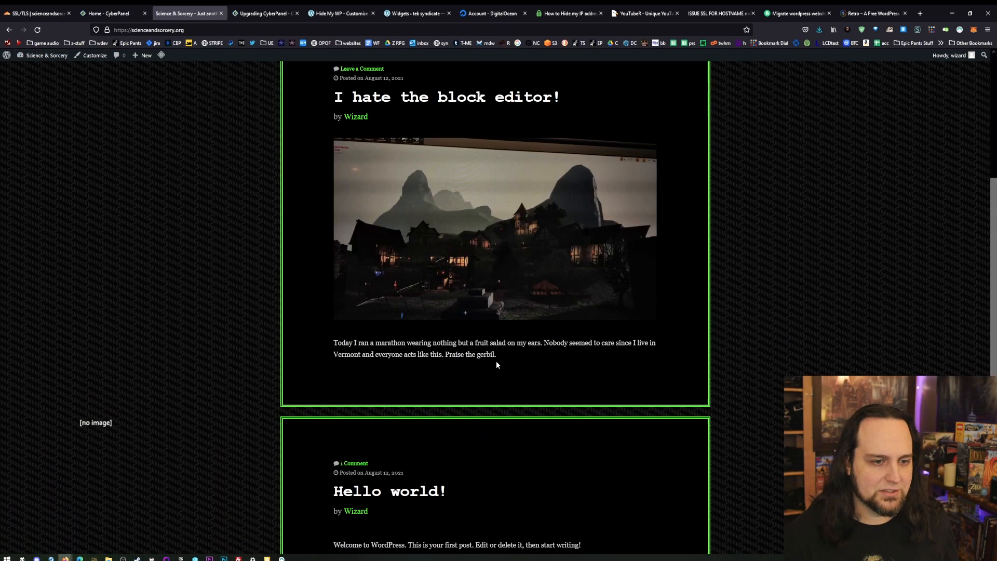
- Open the Hello world! post and look through its content and comment section
{"action": "scroll", "coordinate": [497, 363], "scroll_direction": "down", "scroll_amount": 3}
{"action": "left_click", "coordinate": [390, 378]}
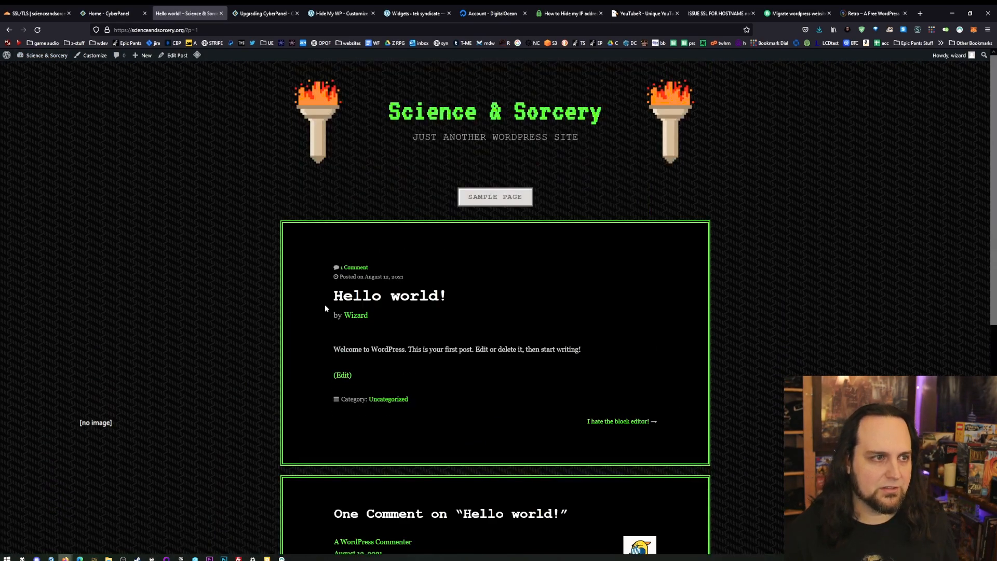
{"action": "scroll", "coordinate": [400, 449], "scroll_direction": "down", "scroll_amount": 4}
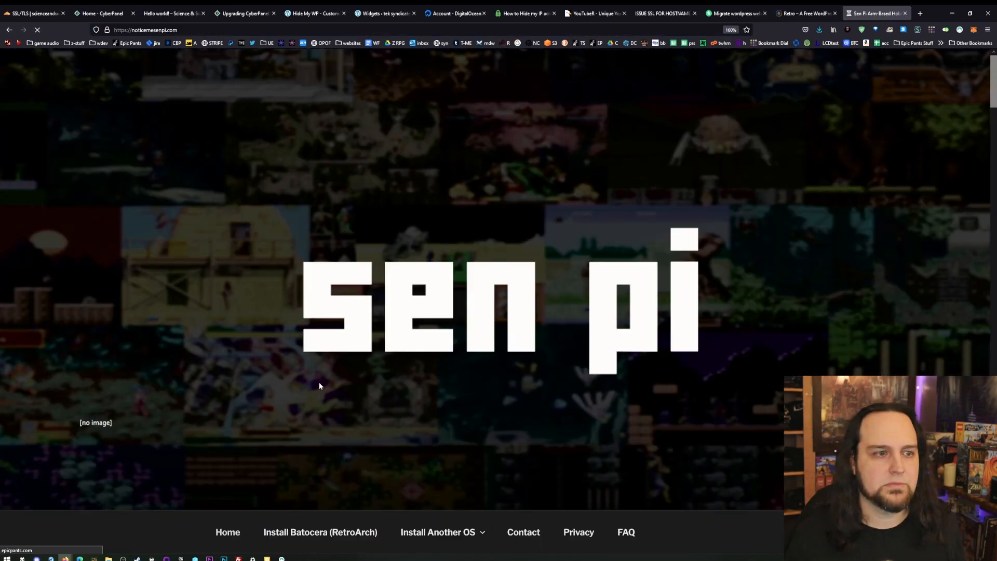
{"action": "scroll", "coordinate": [447, 369], "scroll_direction": "down", "scroll_amount": 5}
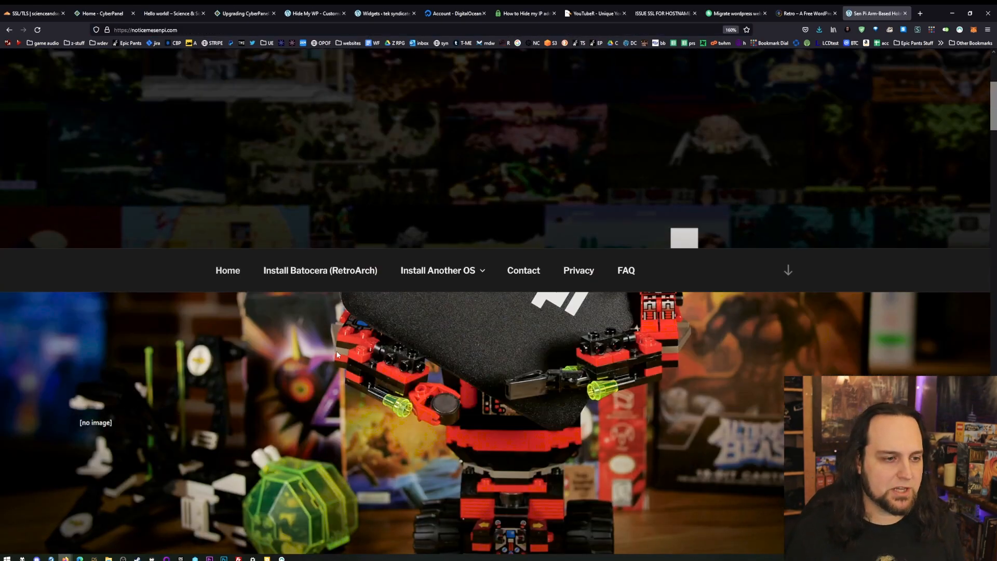
- On noticemesenpi.com, reset the page zoom and look through the Install Batocera (RetroArch) page
{"action": "scroll", "coordinate": [333, 342], "scroll_direction": "down", "scroll_amount": 3}
{"action": "scroll", "coordinate": [340, 345], "scroll_direction": "up", "scroll_amount": 2}
{"action": "key", "text": "ctrl+0"}
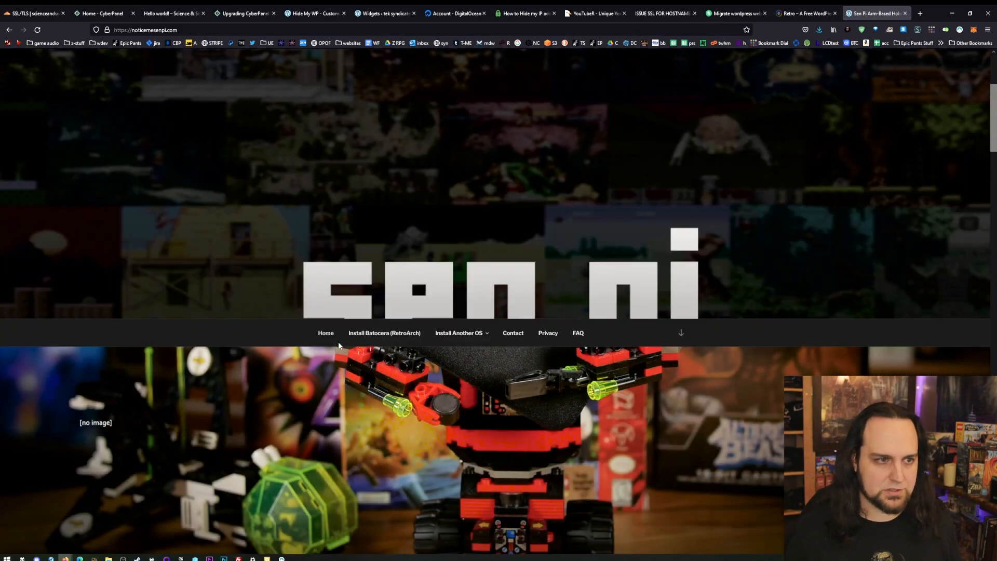
{"action": "left_click", "coordinate": [399, 335]}
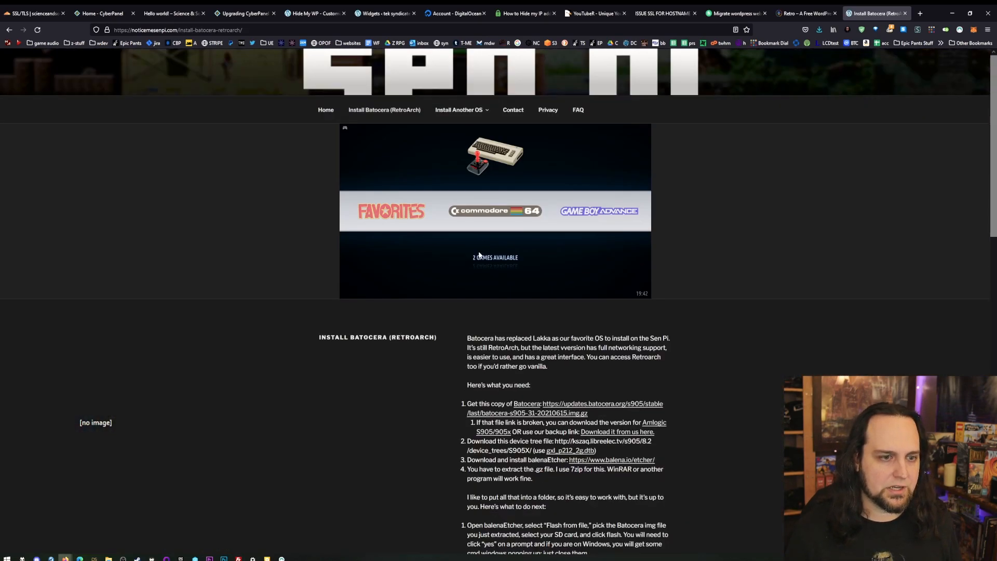
{"action": "scroll", "coordinate": [479, 247], "scroll_direction": "down", "scroll_amount": 9}
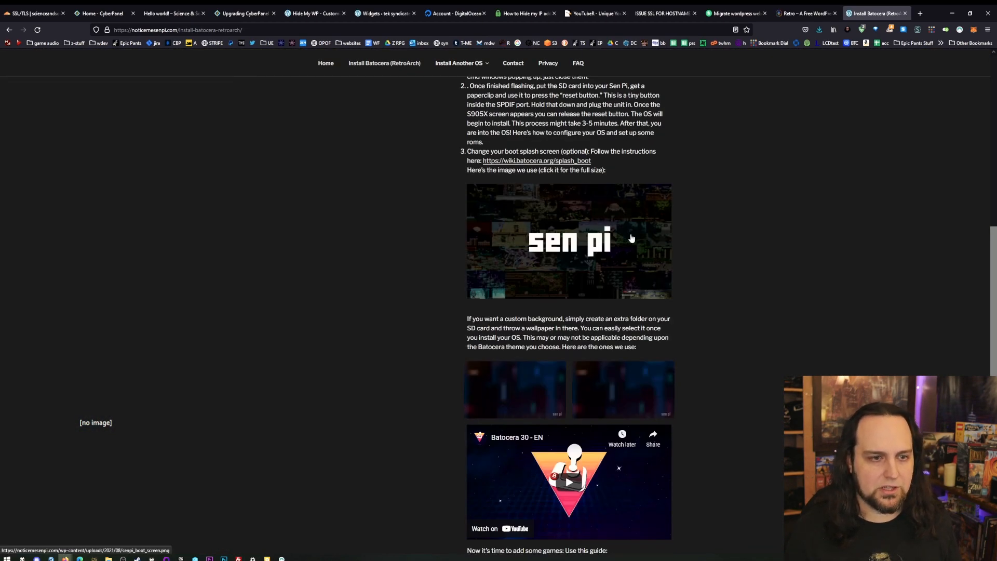
- View the boot splash image and both custom background wallpapers at full size, returning to the Batocera guide after each
{"action": "left_click", "coordinate": [632, 238]}
{"action": "left_click", "coordinate": [9, 29]}
{"action": "left_click", "coordinate": [533, 389]}
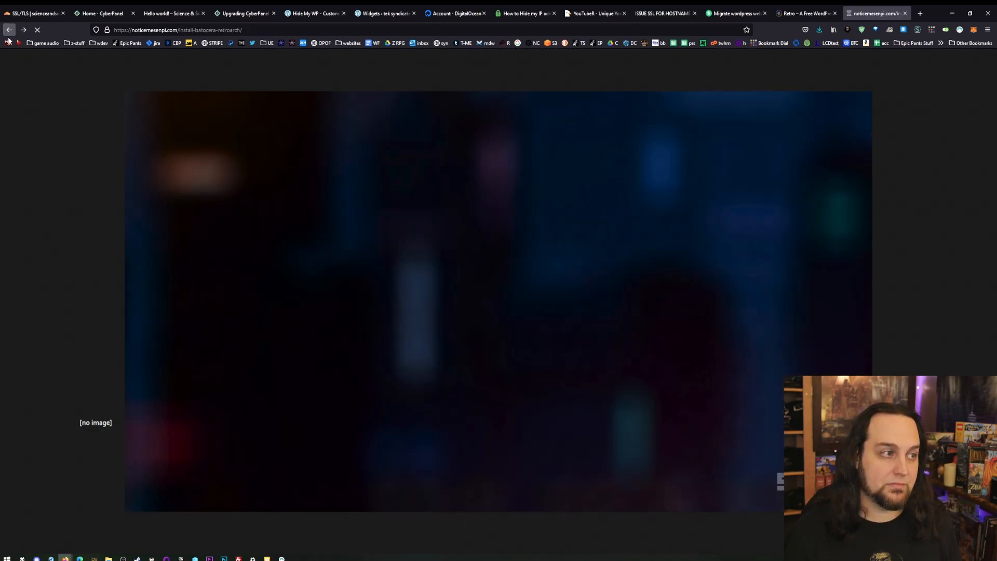
{"action": "left_click", "coordinate": [7, 31]}
{"action": "left_click", "coordinate": [639, 384]}
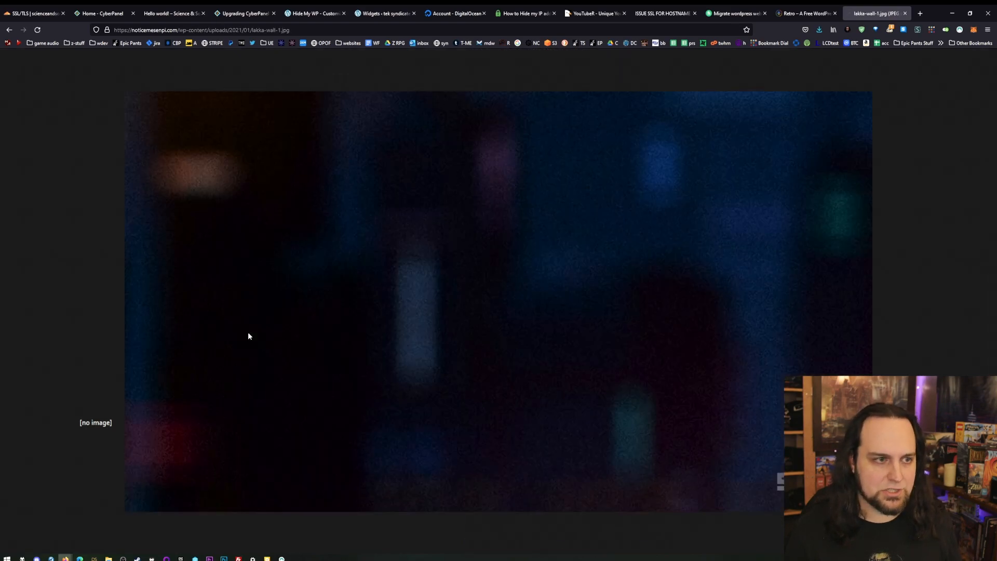
{"action": "left_click", "coordinate": [7, 32]}
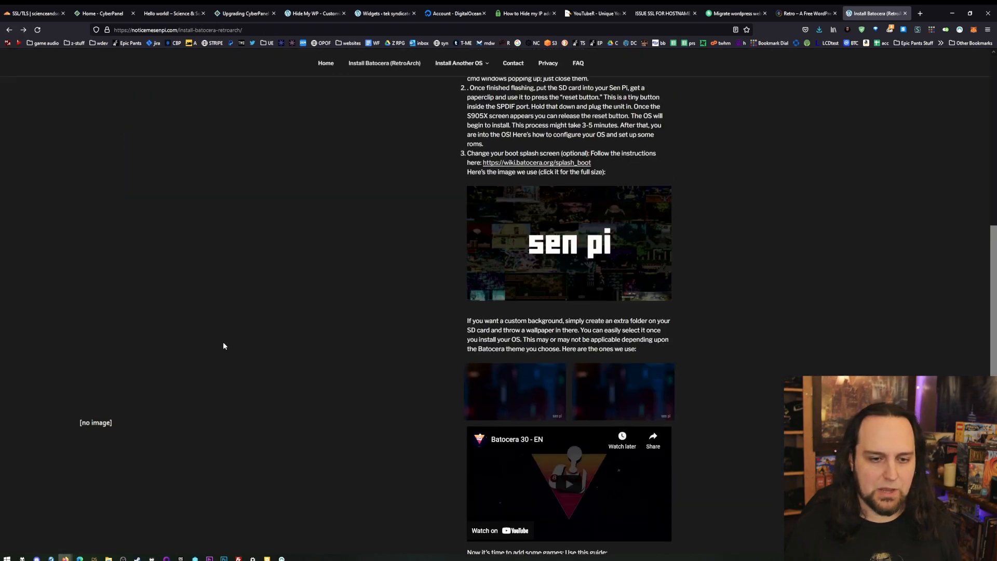
- Open the Install Kodi page and look through its instructions
{"action": "scroll", "coordinate": [222, 342], "scroll_direction": "up", "scroll_amount": 10}
{"action": "mouse_move", "coordinate": [462, 110]}
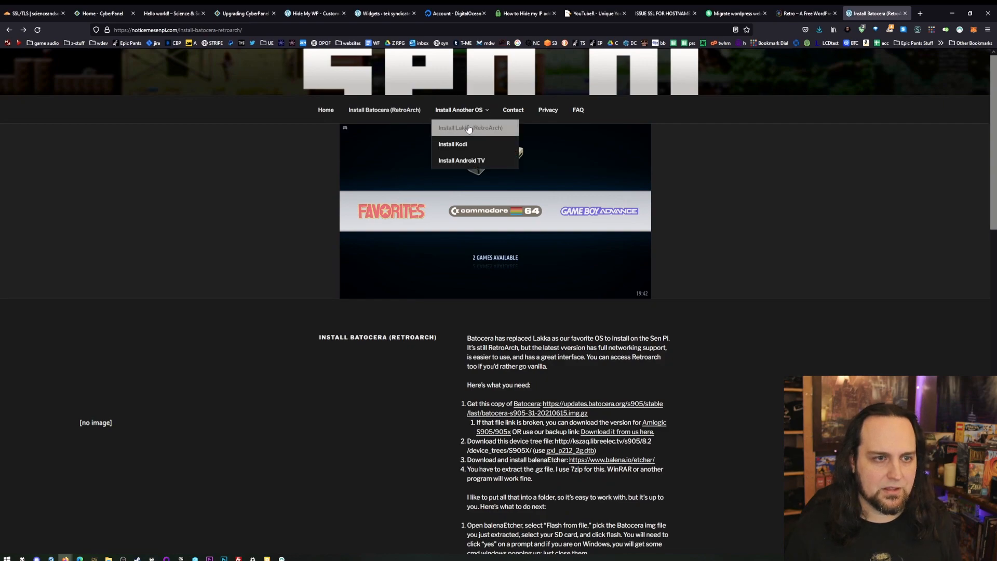
{"action": "left_click", "coordinate": [468, 145]}
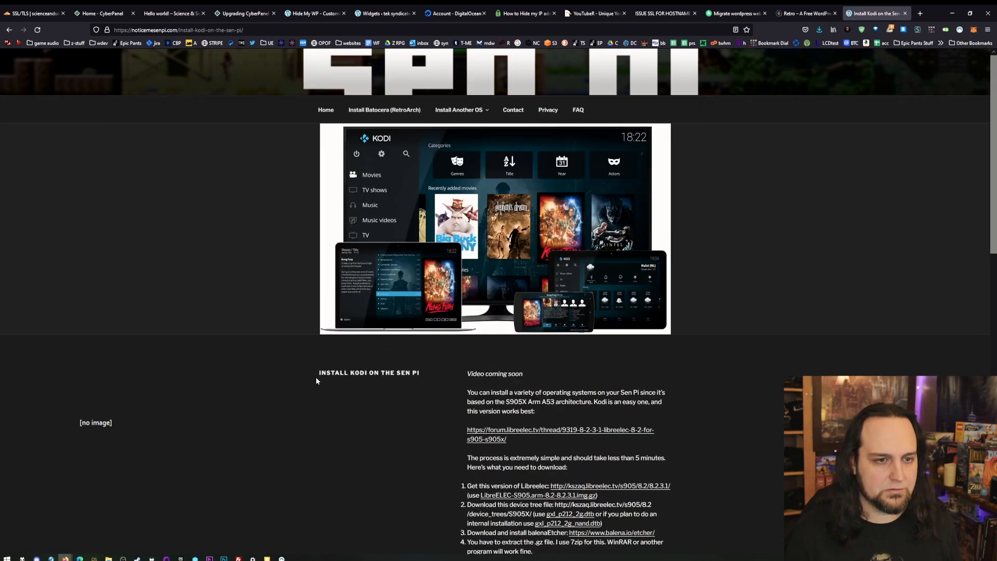
{"action": "scroll", "coordinate": [312, 372], "scroll_direction": "down", "scroll_amount": 4}
{"action": "scroll", "coordinate": [307, 390], "scroll_direction": "up", "scroll_amount": 3}
- Open the Install Android TV page and look through its images and article
{"action": "mouse_move", "coordinate": [469, 78]}
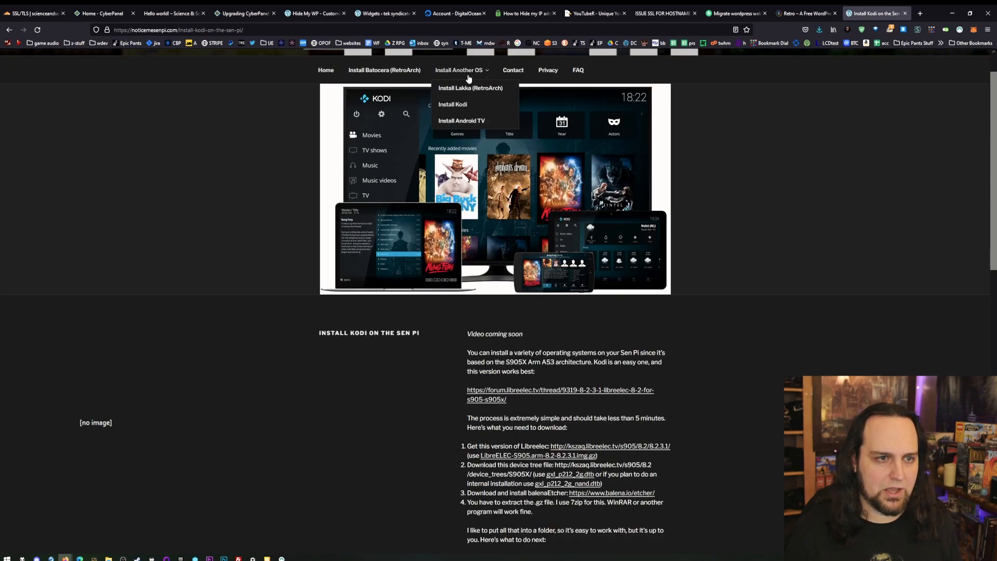
{"action": "left_click", "coordinate": [461, 121]}
{"action": "scroll", "coordinate": [251, 309], "scroll_direction": "down", "scroll_amount": 4}
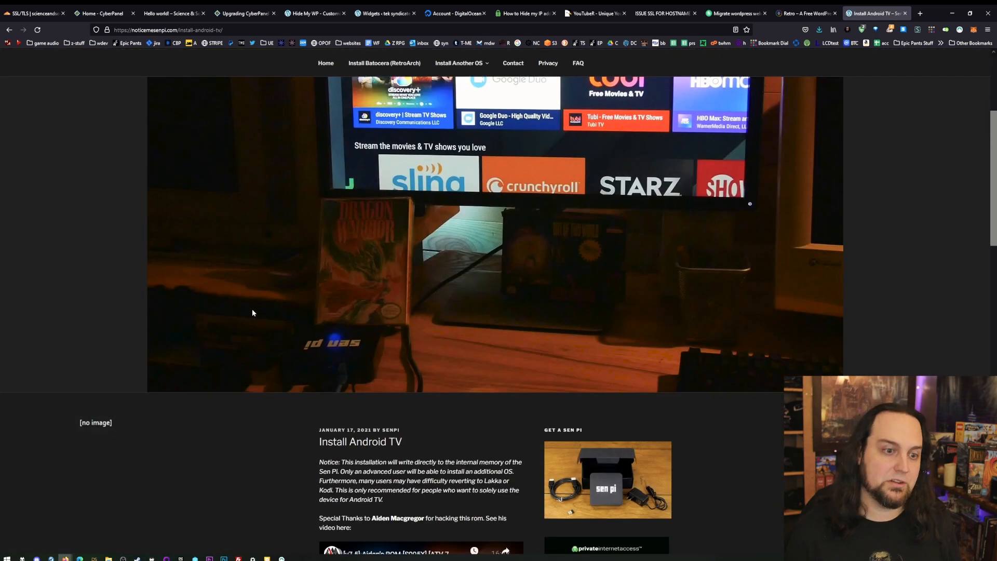
{"action": "scroll", "coordinate": [252, 312], "scroll_direction": "down", "scroll_amount": 11}
{"action": "scroll", "coordinate": [335, 270], "scroll_direction": "up", "scroll_amount": 14}
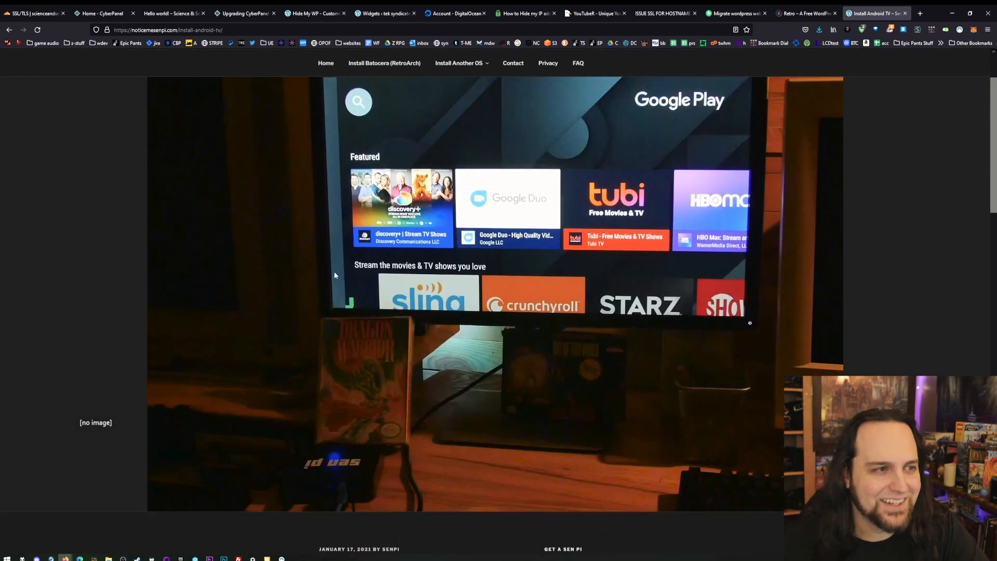
{"action": "scroll", "coordinate": [312, 249], "scroll_direction": "up", "scroll_amount": 2}
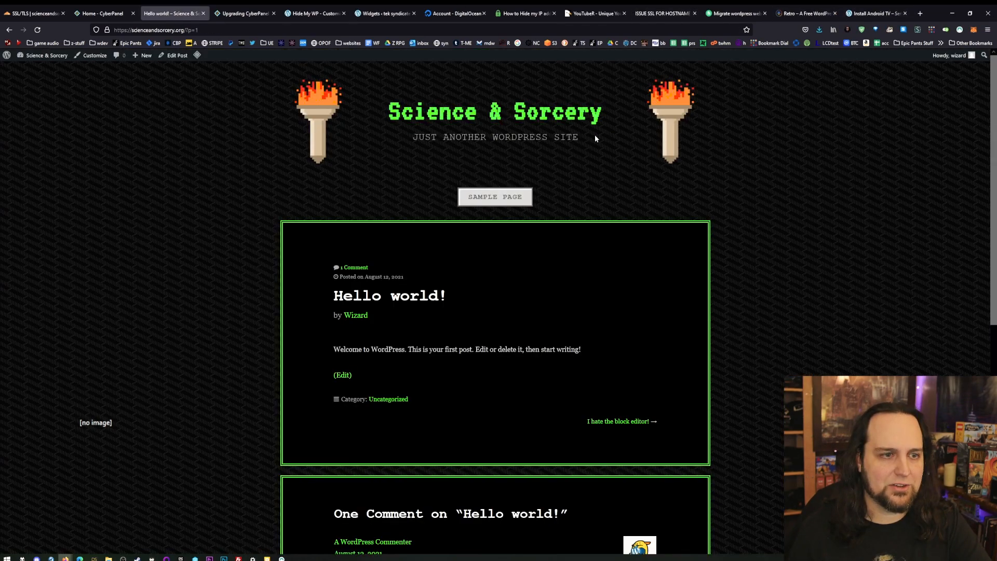
- Switch to CyberPanel and open the management page for scienceandsorcery.org from the list of websites
{"action": "left_click", "coordinate": [106, 14]}
{"action": "left_click", "coordinate": [462, 182]}
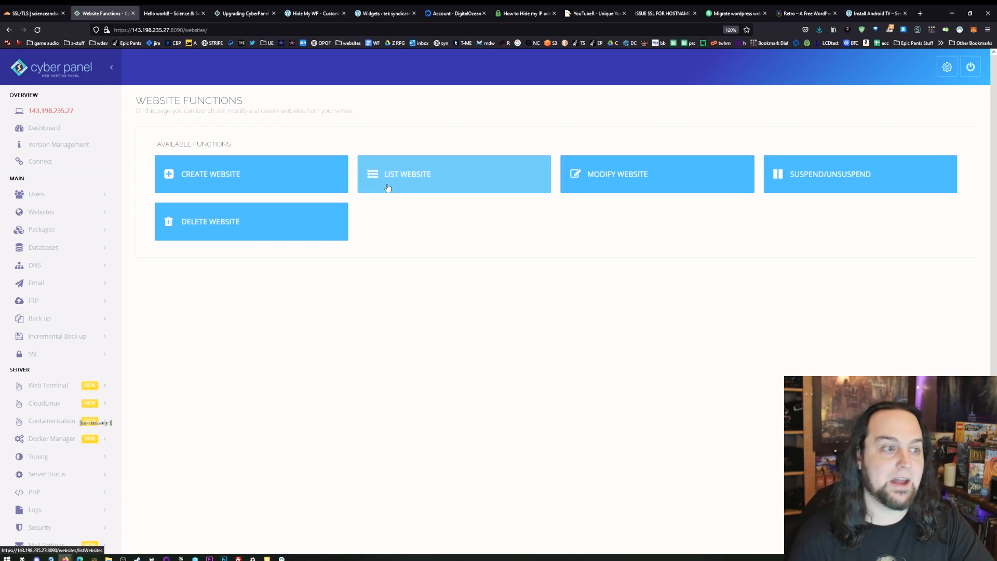
{"action": "left_click", "coordinate": [403, 180]}
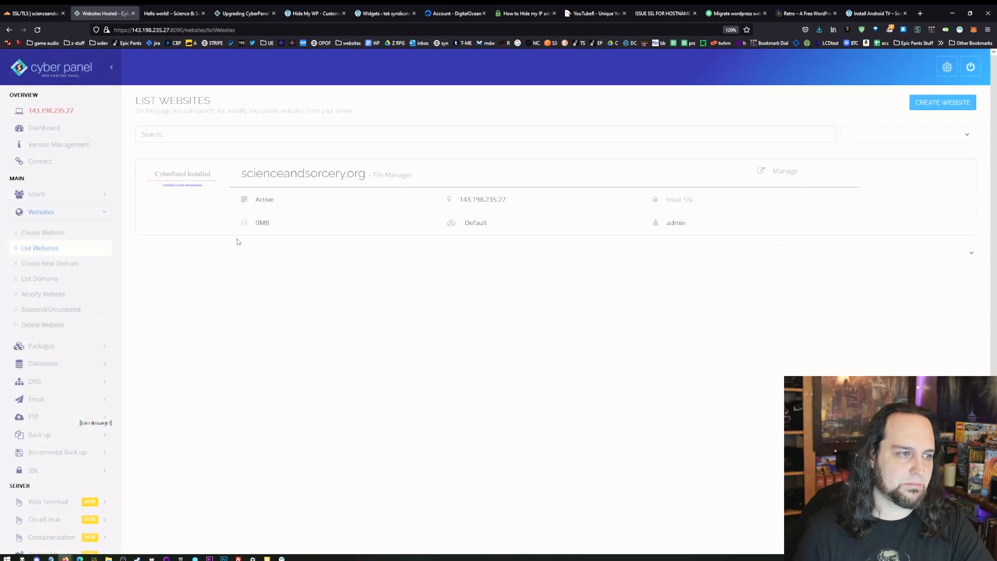
{"action": "left_click", "coordinate": [781, 172]}
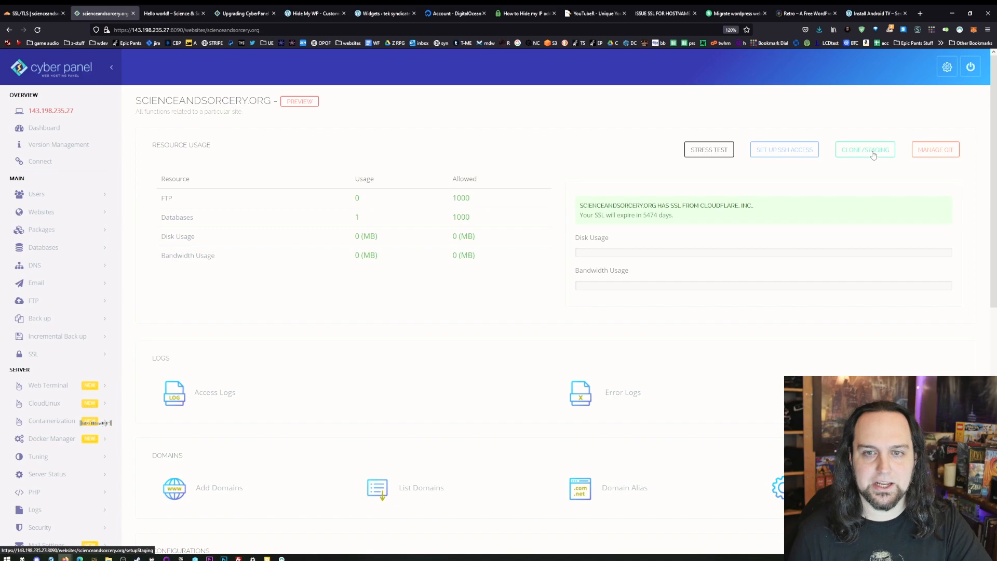
- In the clone/staging setup for scienceandsorcery.org, enter test.scienceandsorcery.org as the staging domain
{"action": "left_click", "coordinate": [371, 194]}
{"action": "type", "text": "test."}
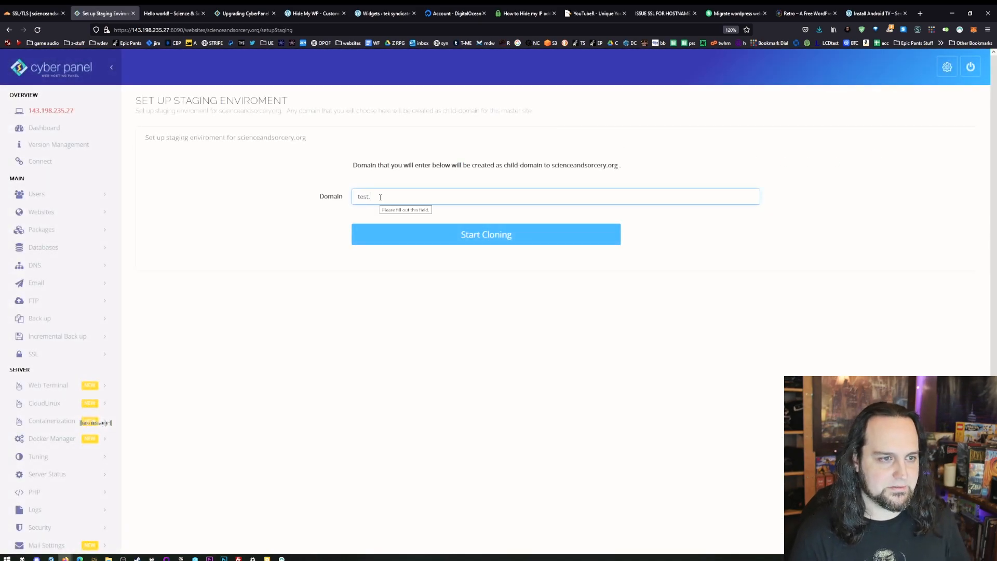
{"action": "type", "text": "scienceandsorcery.org"}
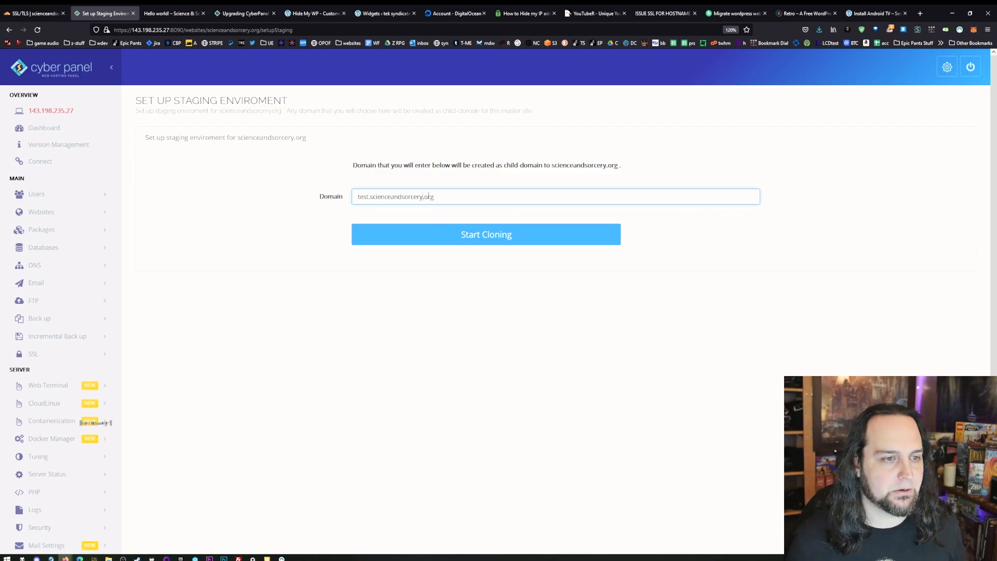
- Check Cloudflare's DNS records for the test subdomain, then return to CyberPanel and start cloning to test.scienceandsorcery.org
{"action": "left_click", "coordinate": [42, 13]}
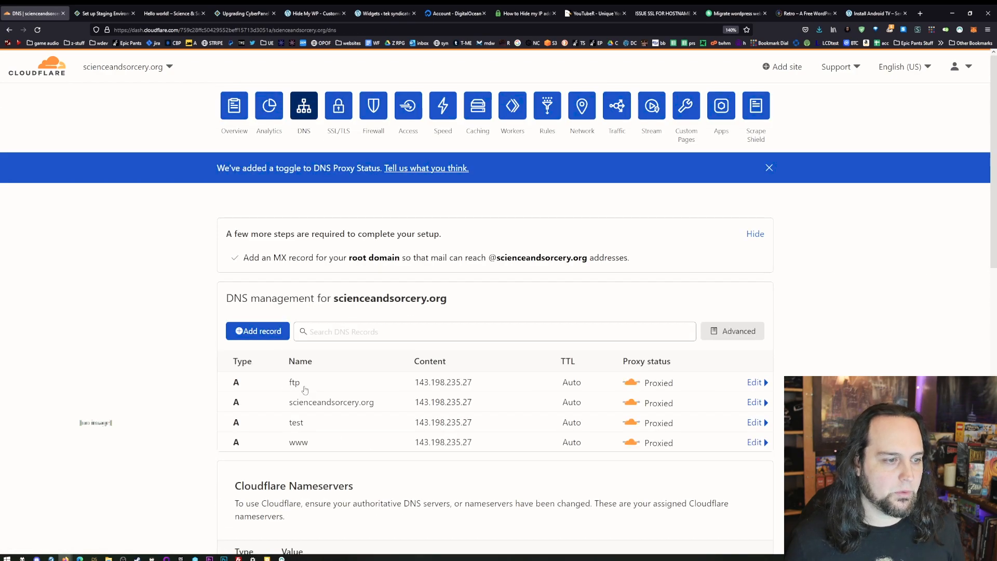
{"action": "scroll", "coordinate": [287, 385], "scroll_direction": "down", "scroll_amount": 2}
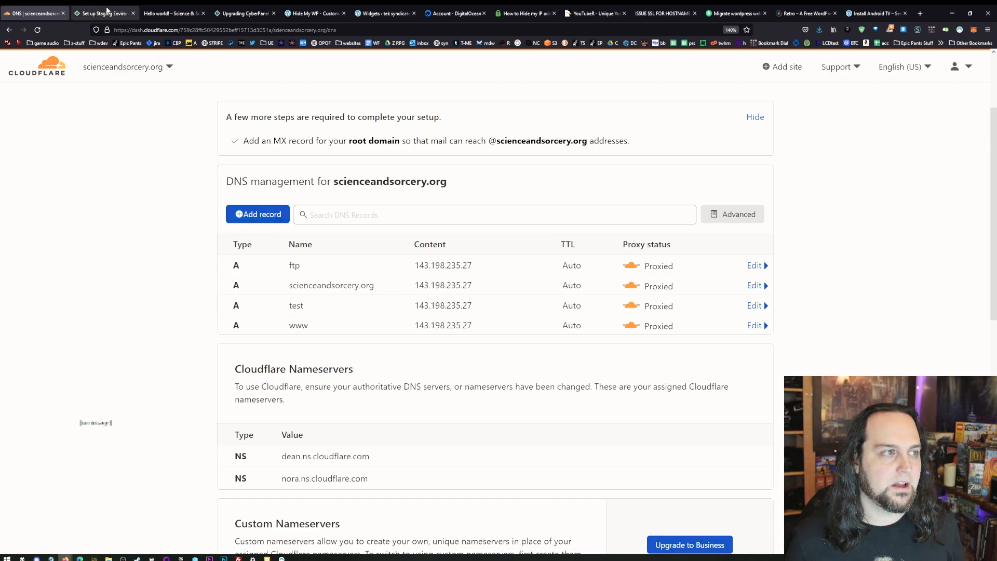
{"action": "left_click", "coordinate": [107, 10]}
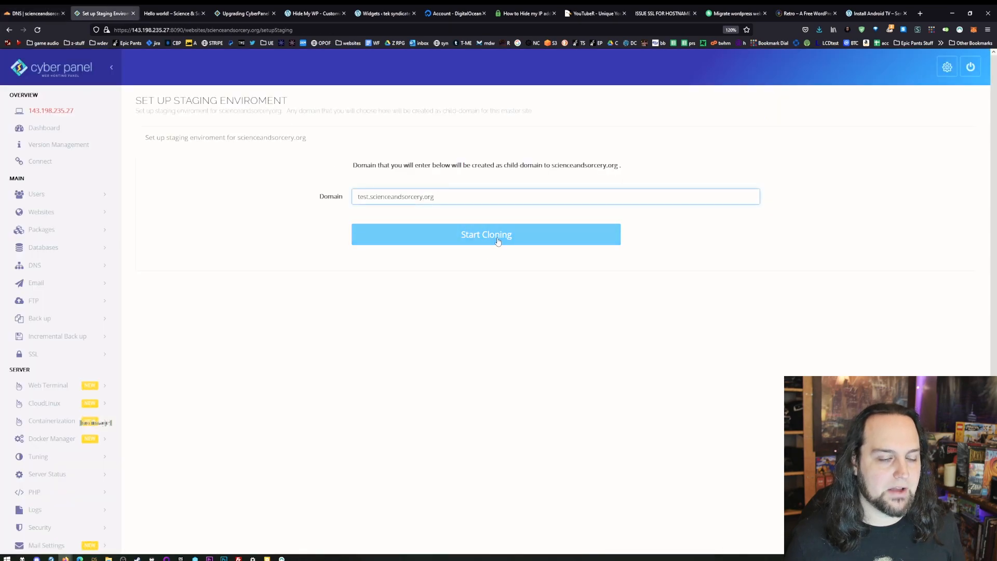
{"action": "left_click", "coordinate": [478, 233]}
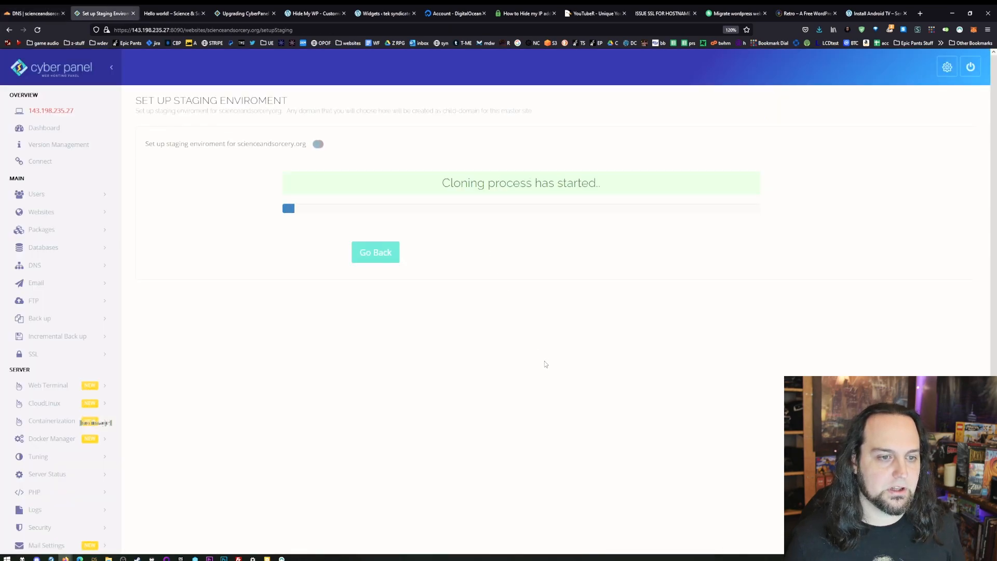
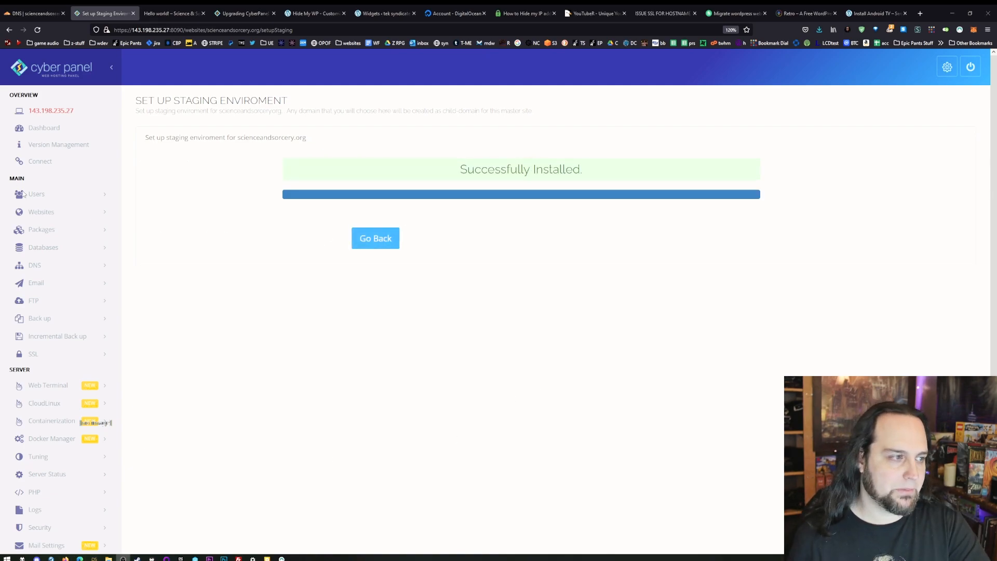
- Return to scienceandsorcery.org's management page, list its child domains and open the test.scienceandsorcery.org site to check the clone
{"action": "left_click", "coordinate": [90, 209]}
{"action": "left_click", "coordinate": [70, 256]}
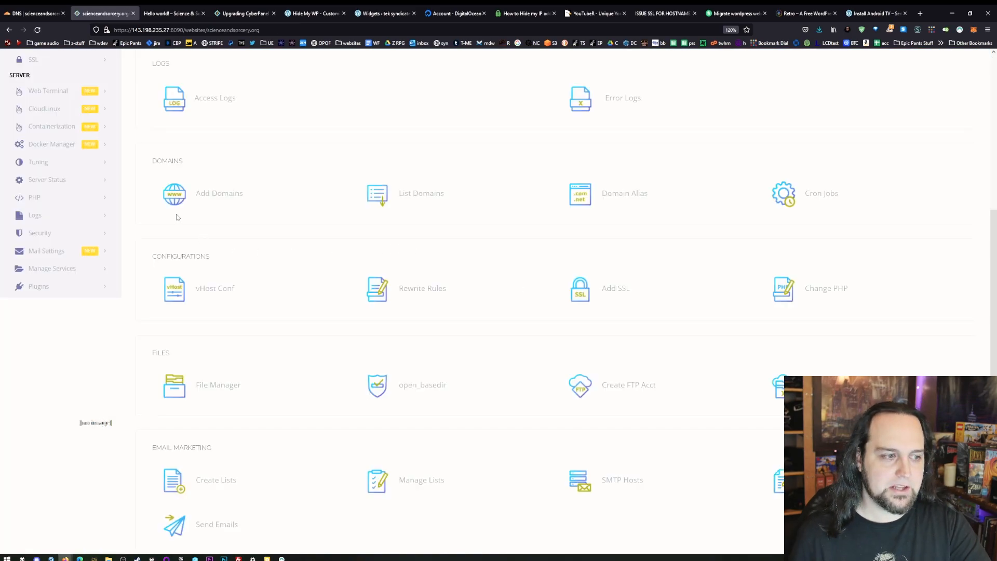
{"action": "left_click", "coordinate": [387, 195]}
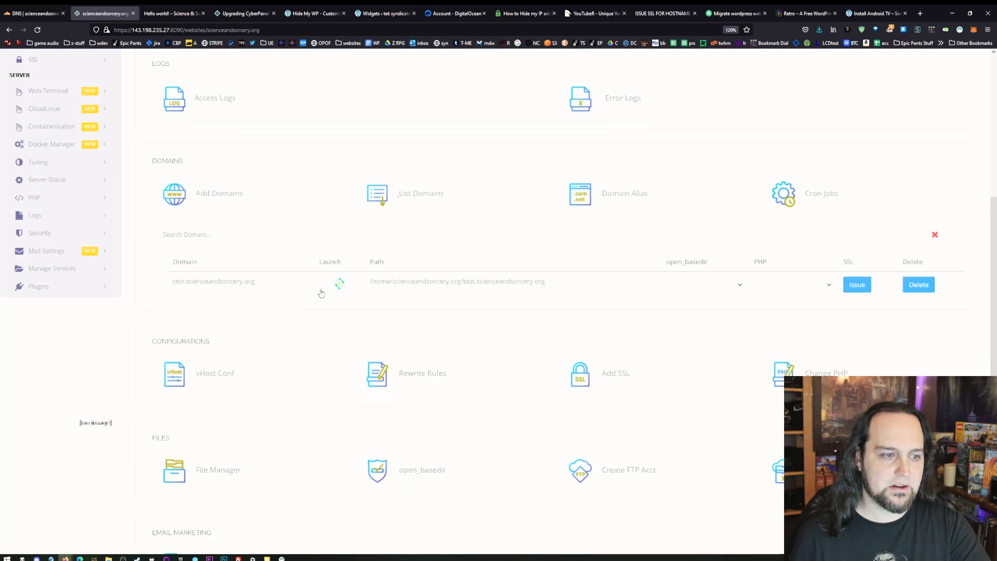
{"action": "left_click", "coordinate": [255, 282]}
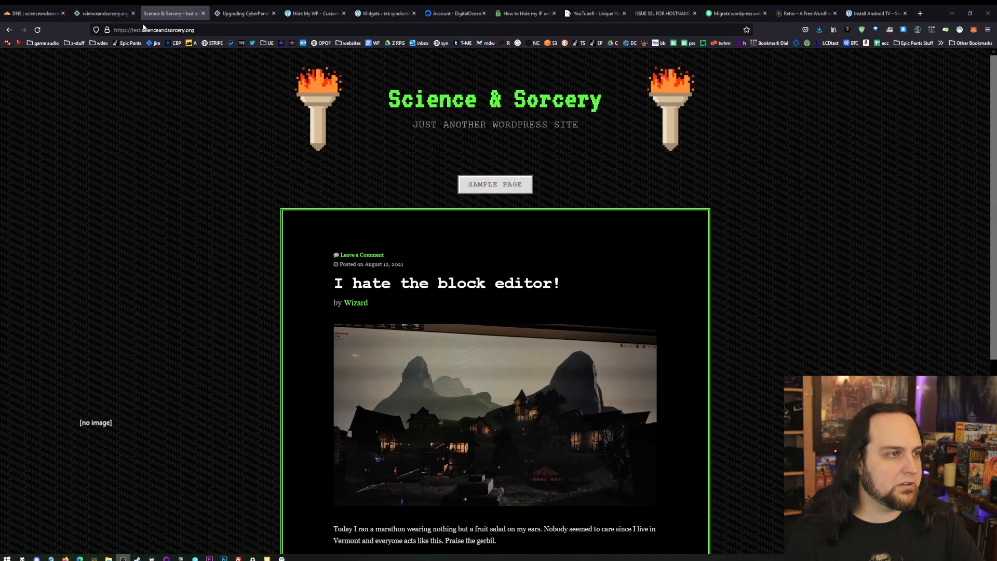
{"action": "left_click_drag", "start_coordinate": [130, 30], "coordinate": [195, 30]}
{"action": "left_click", "coordinate": [197, 247]}
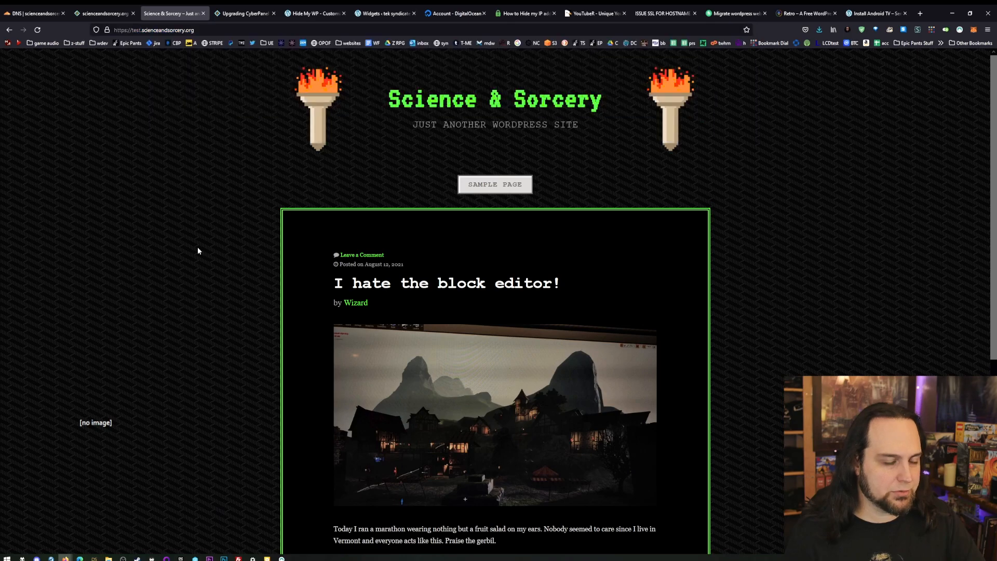
- Open the WordPress admin dashboard of test.scienceandsorcery.org by adding /wp-admin to the site address
{"action": "left_click", "coordinate": [256, 30]}
{"action": "left_click", "coordinate": [256, 31]}
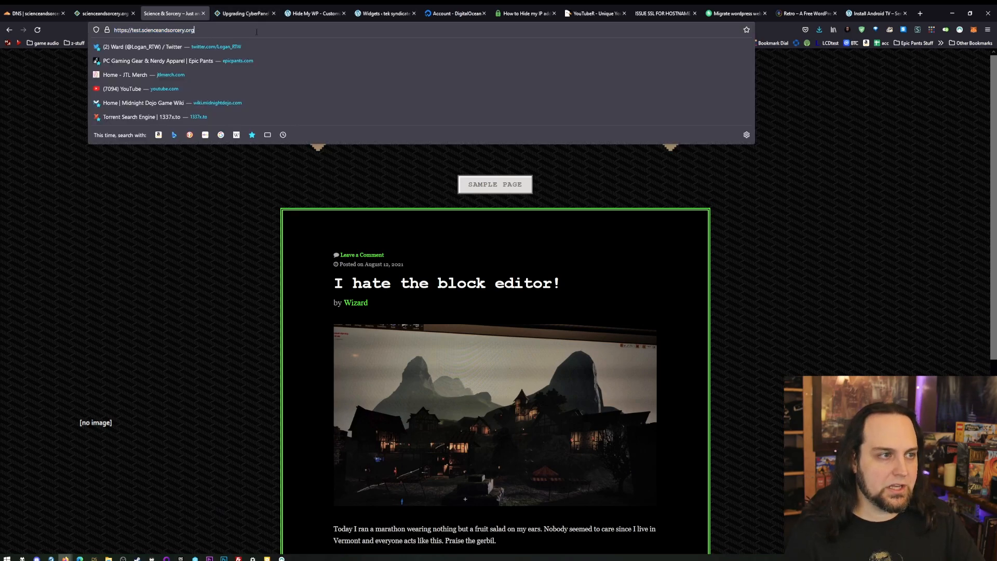
{"action": "type", "text": "/wp-admin"}
{"action": "key", "text": "Return"}
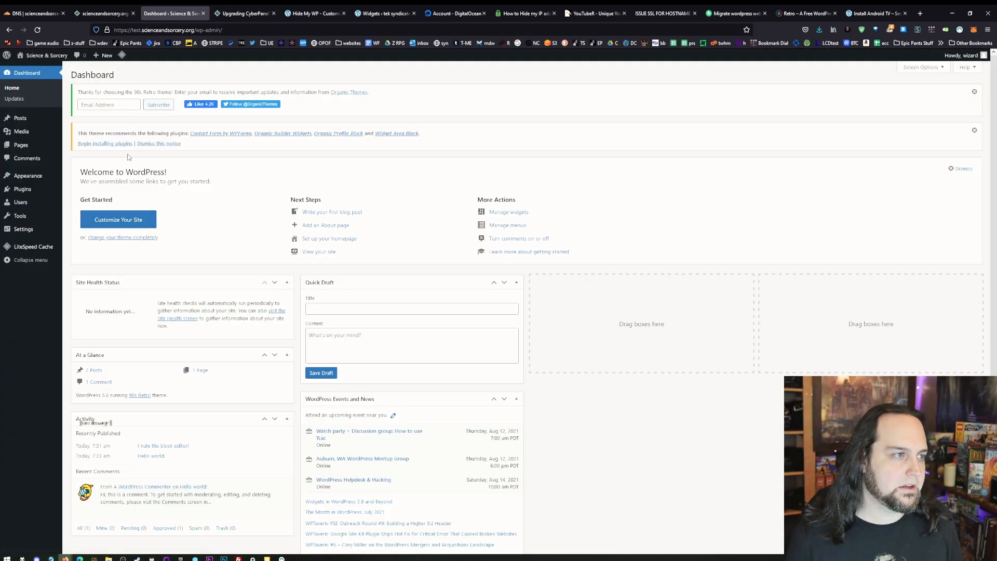
- Bulk install all four plugins recommended by the theme: Contact Form by WPForms, Organic Builder Widgets, Organic Profile Block and Widget Area Block
{"action": "left_click", "coordinate": [107, 144]}
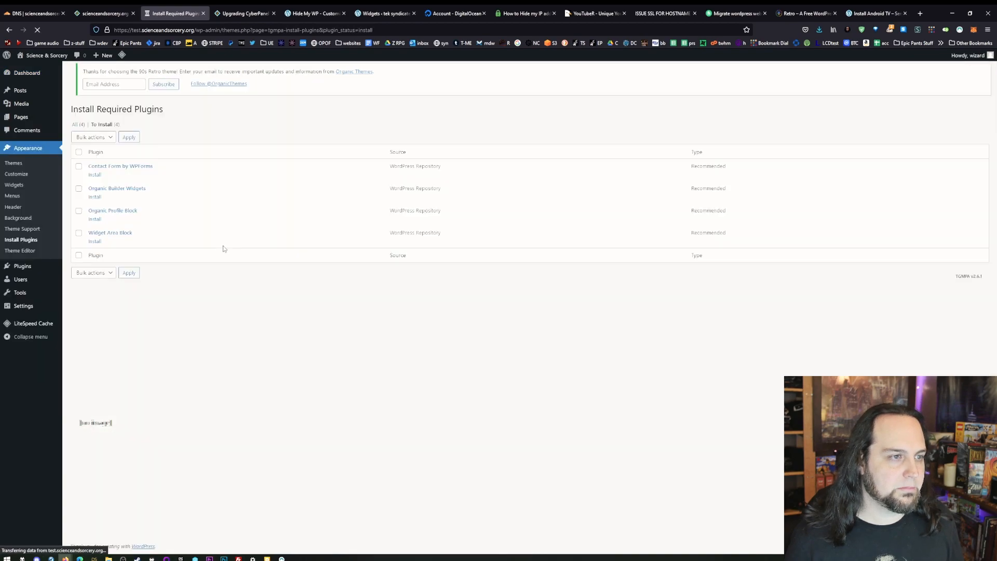
{"action": "left_click", "coordinate": [78, 158]}
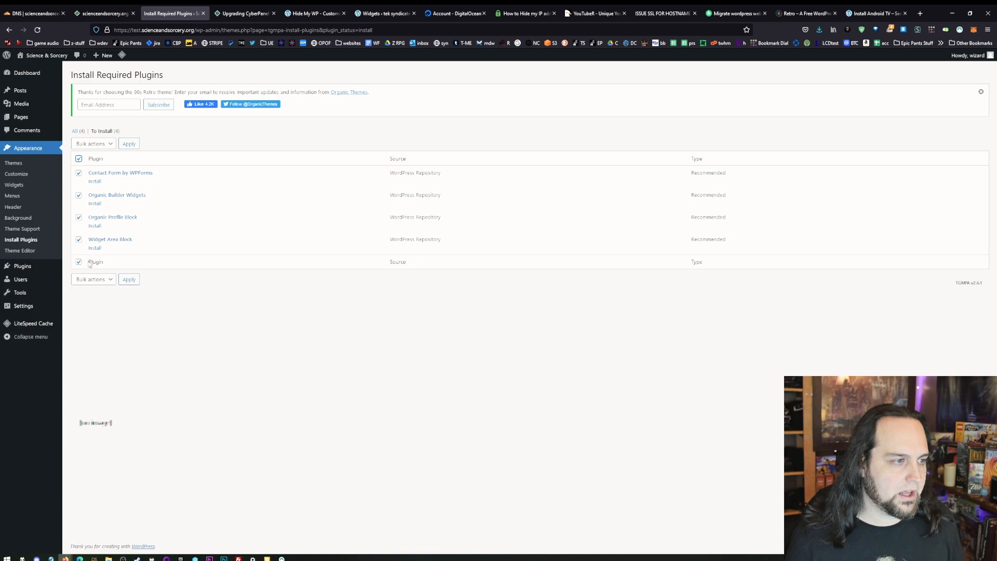
{"action": "left_click", "coordinate": [123, 278]}
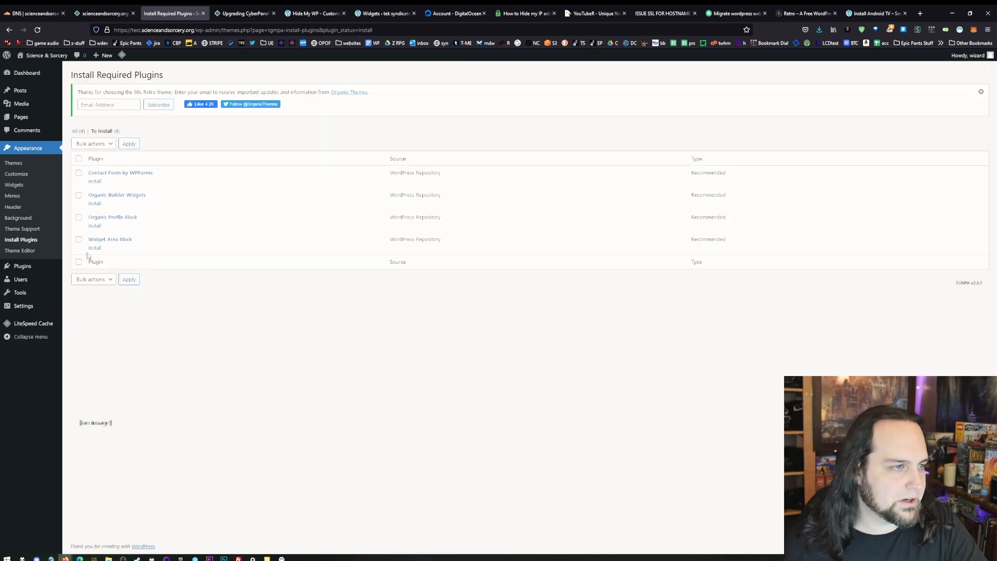
{"action": "left_click", "coordinate": [78, 158]}
{"action": "left_click", "coordinate": [100, 144]}
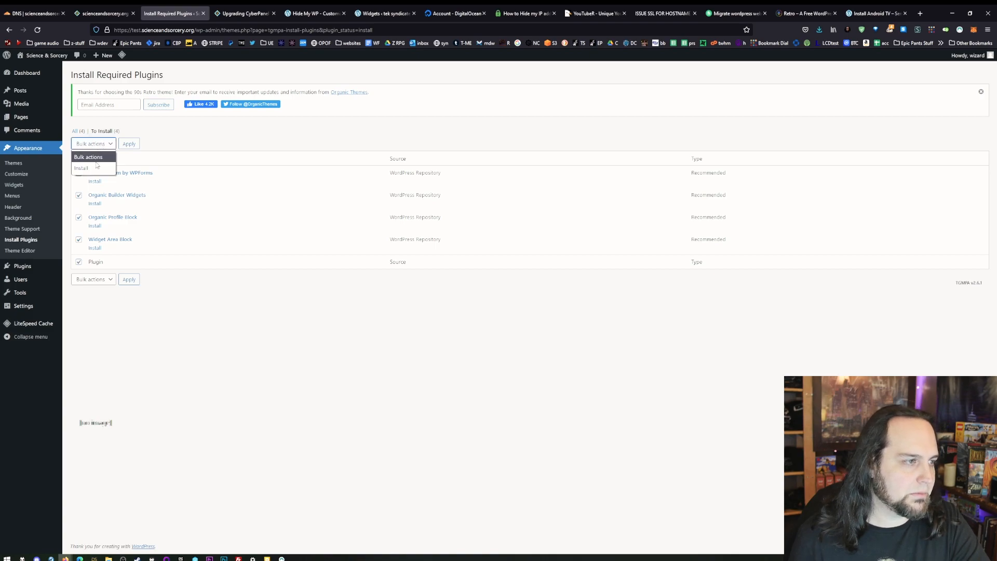
{"action": "left_click", "coordinate": [85, 164]}
{"action": "left_click", "coordinate": [129, 143]}
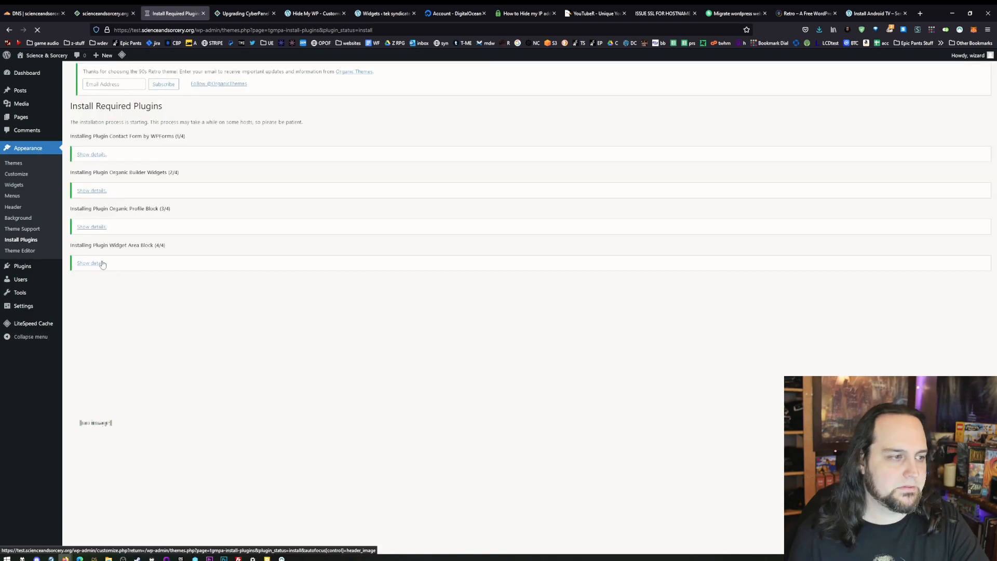
- Activate the Twenty Twenty theme on the staging site and view the resulting homepage
{"action": "left_click", "coordinate": [13, 162]}
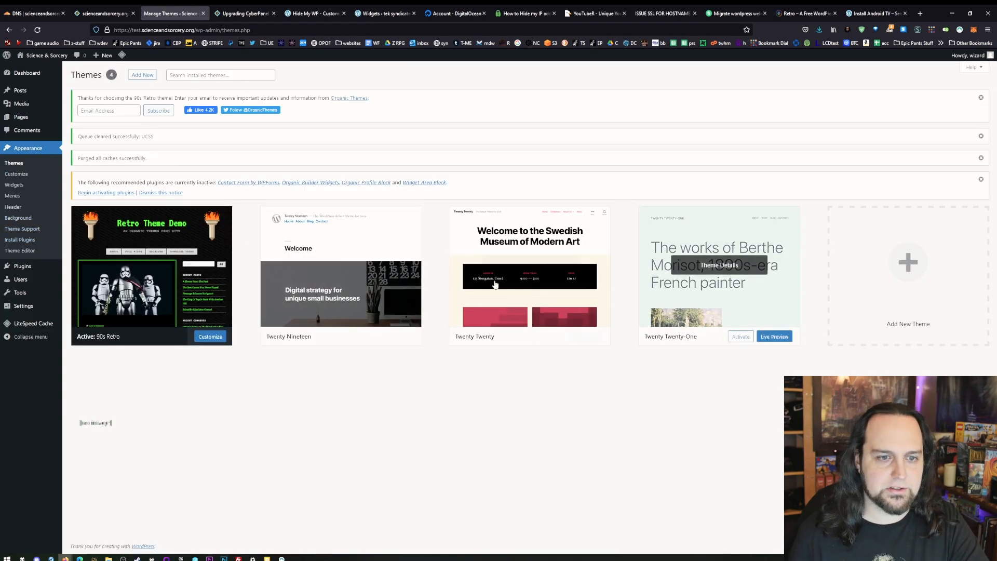
{"action": "mouse_move", "coordinate": [472, 284]}
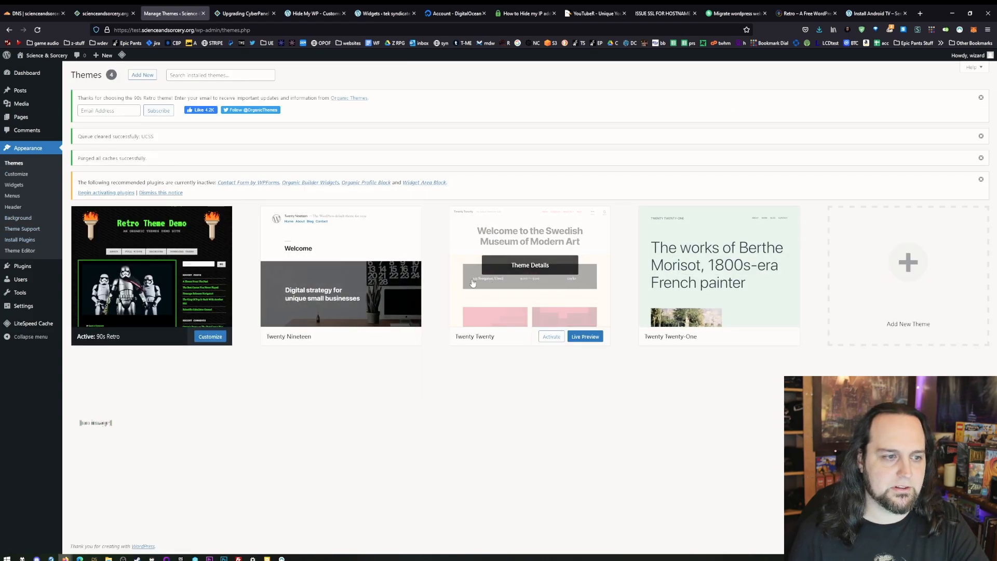
{"action": "left_click", "coordinate": [550, 336]}
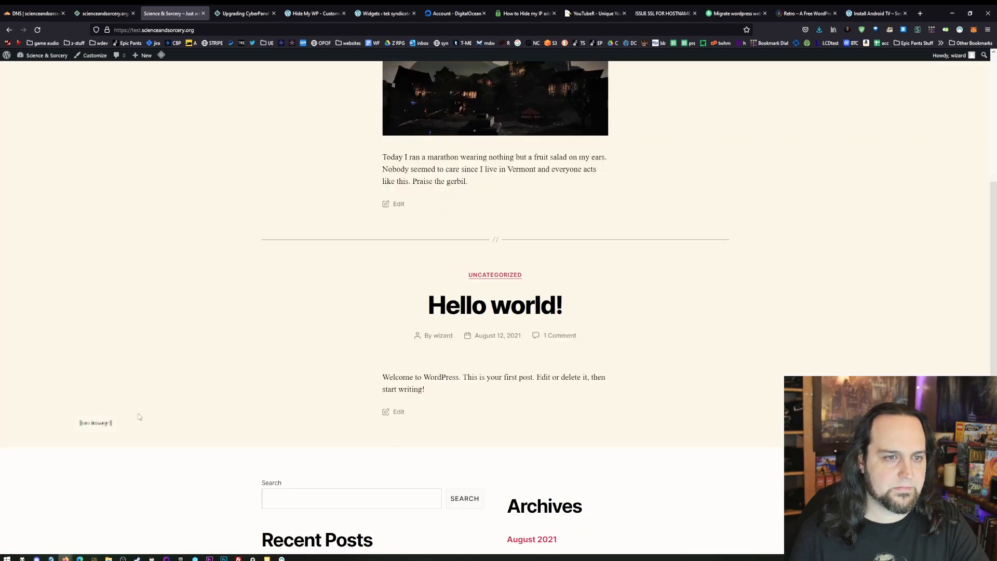
{"action": "scroll", "coordinate": [140, 414], "scroll_direction": "up", "scroll_amount": 5}
- In the site customizer's colors, choose a custom purple primary color and set the background color to near-black
{"action": "left_click", "coordinate": [84, 55]}
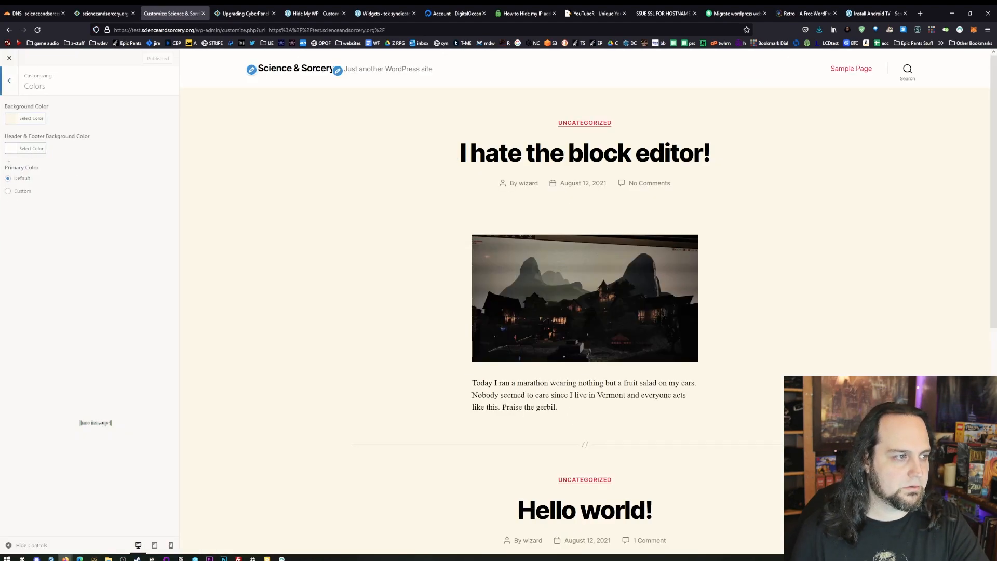
{"action": "left_click", "coordinate": [8, 191]}
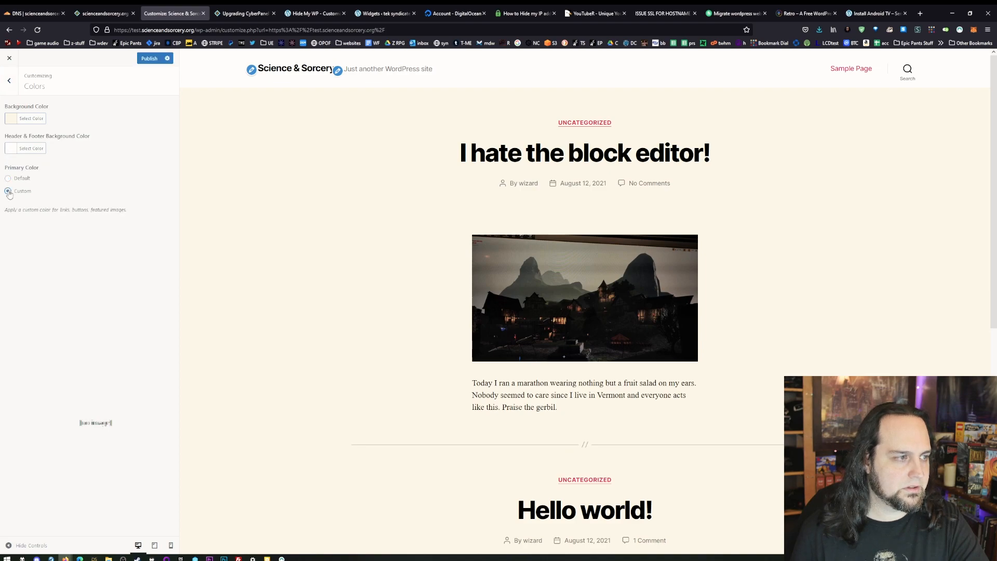
{"action": "left_click", "coordinate": [31, 119]}
{"action": "left_click", "coordinate": [28, 204]}
{"action": "left_click", "coordinate": [15, 177]}
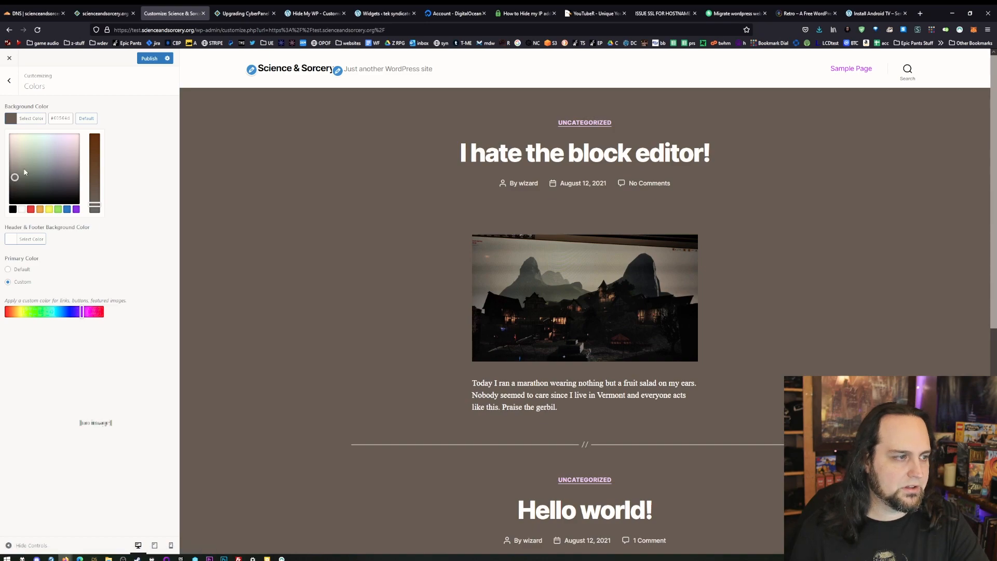
{"action": "left_click_drag", "start_coordinate": [11, 184], "coordinate": [19, 197]}
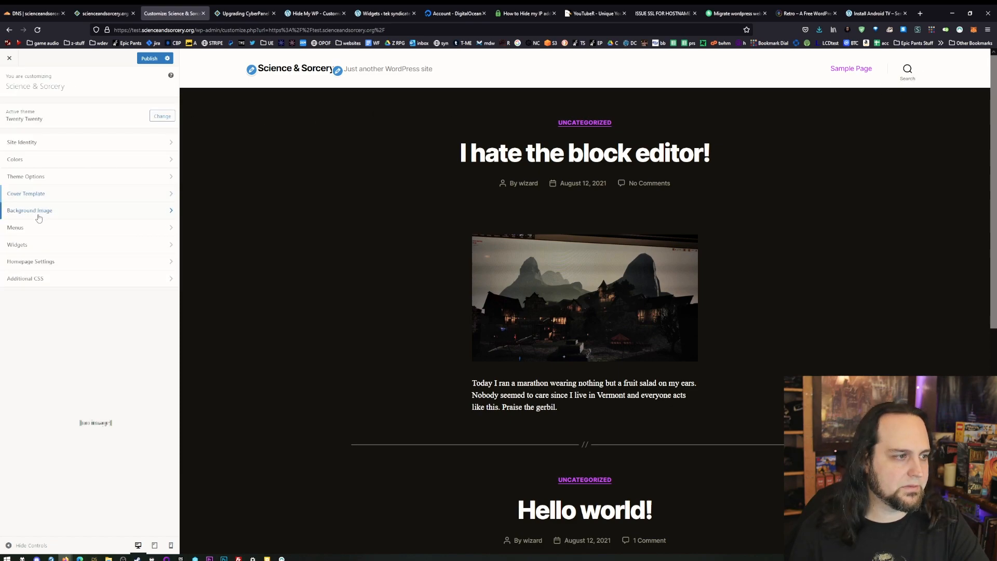
- Upload vacancy.jpg from the vg art folder in Pictures and use it as the site's background image
{"action": "left_click", "coordinate": [38, 210]}
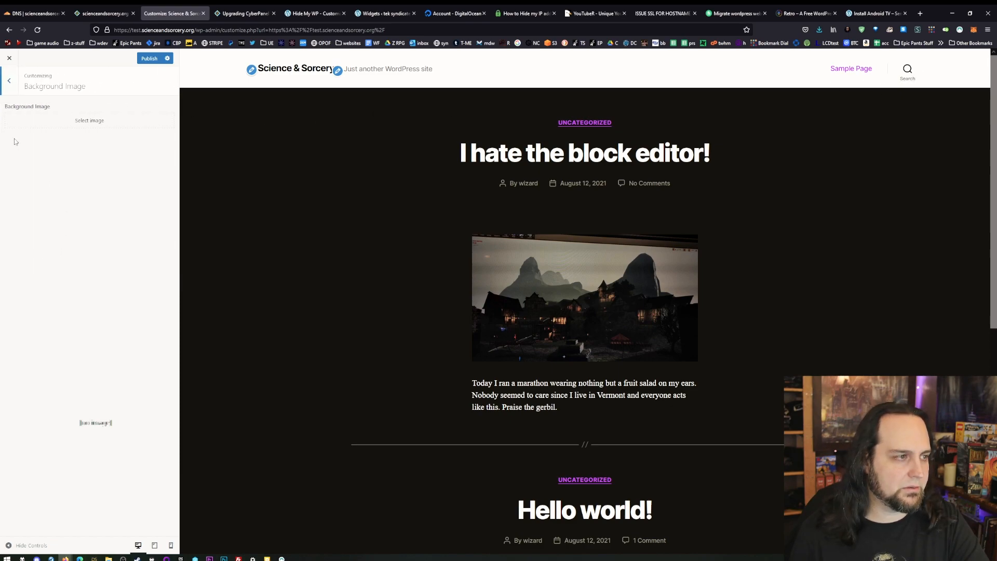
{"action": "left_click", "coordinate": [93, 127]}
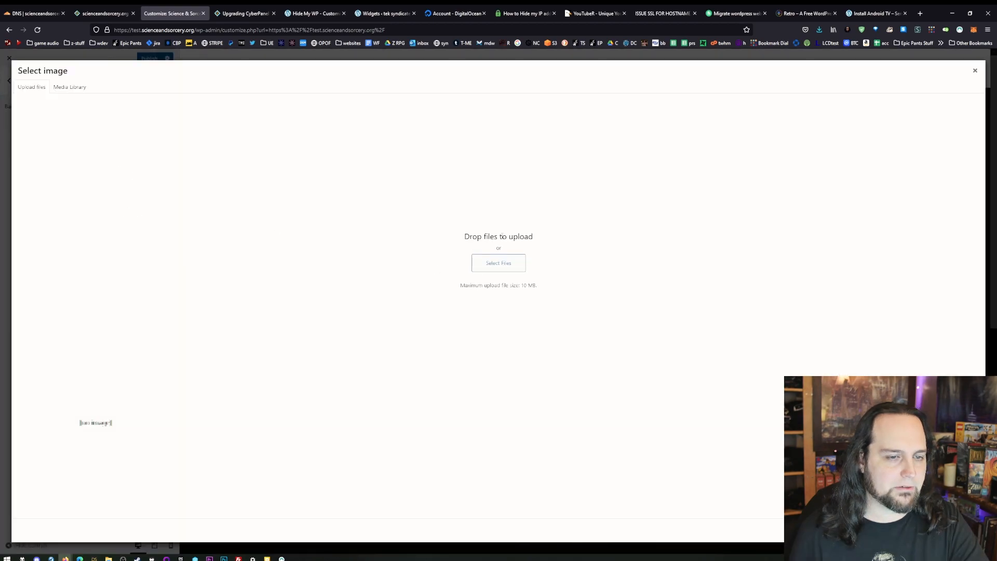
{"action": "left_click", "coordinate": [502, 271]}
{"action": "scroll", "coordinate": [648, 427], "scroll_direction": "down", "scroll_amount": 3}
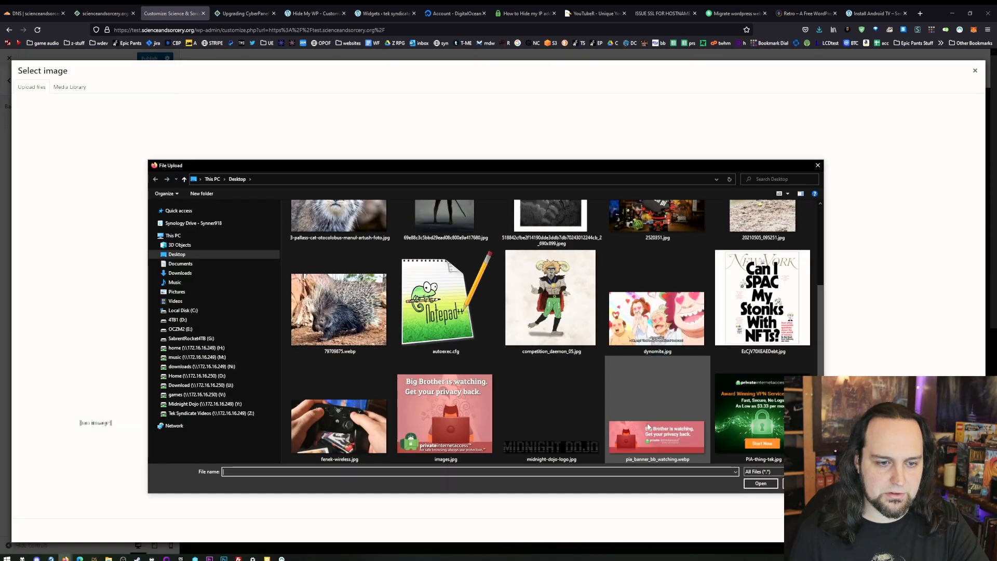
{"action": "scroll", "coordinate": [509, 374], "scroll_direction": "down", "scroll_amount": 3}
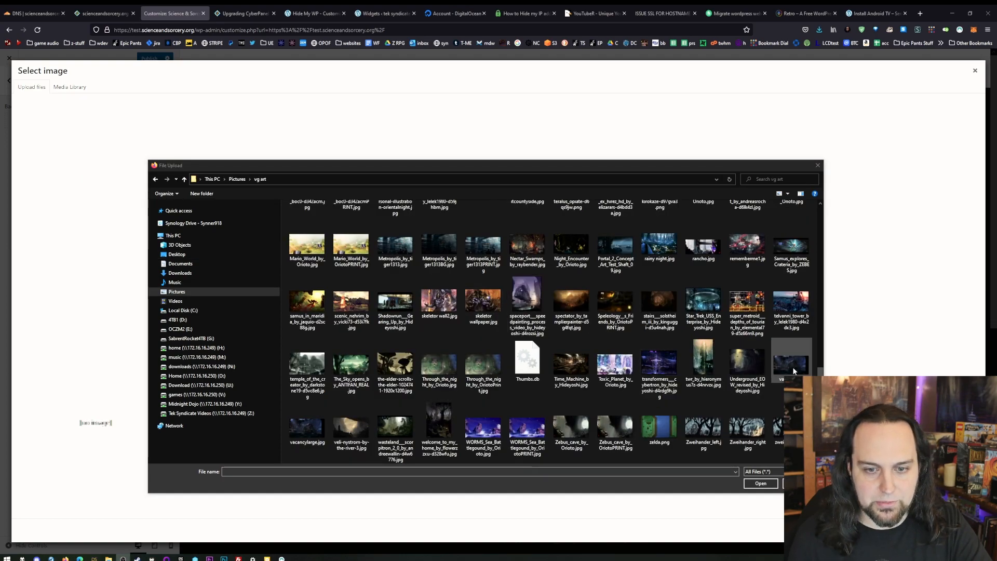
{"action": "left_click", "coordinate": [795, 370]}
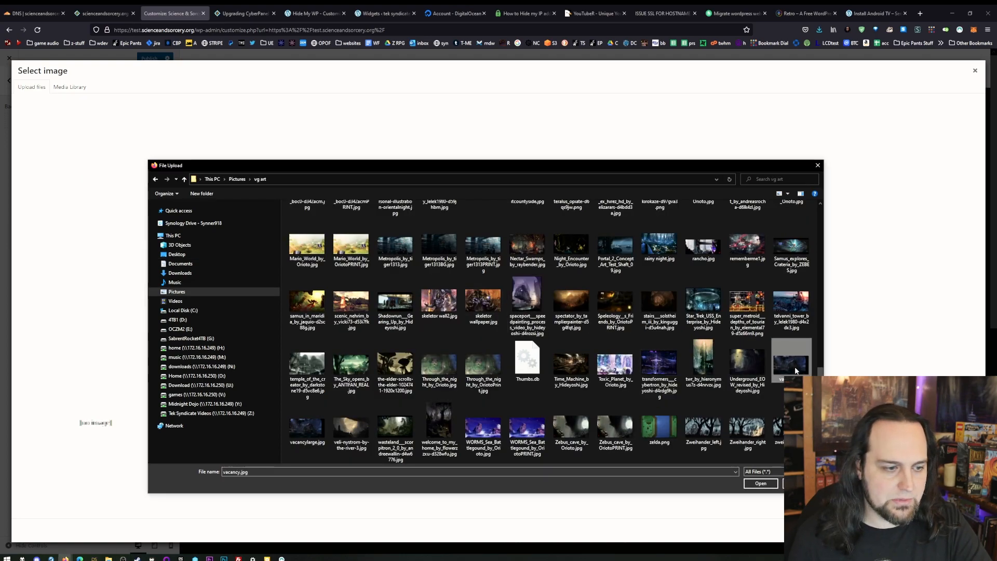
{"action": "double_click", "coordinate": [796, 370]}
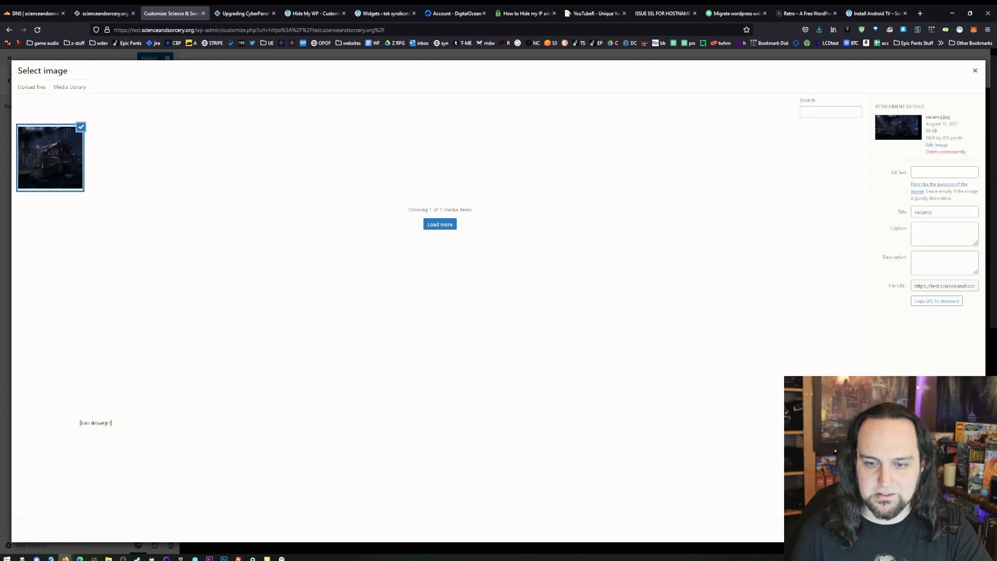
{"action": "left_click", "coordinate": [957, 531]}
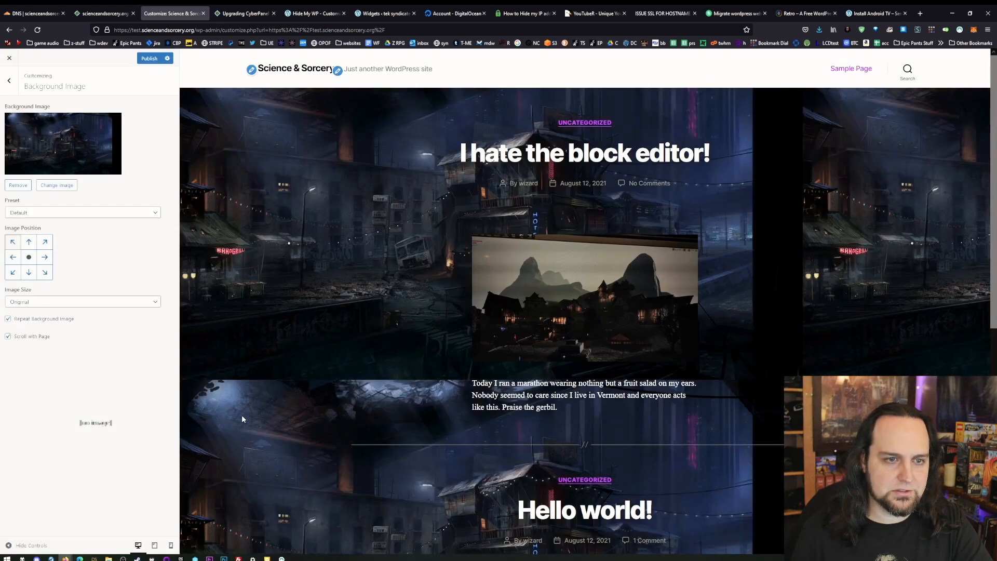
- Disable repeating and scrolling with the page for the background image, and set its size to Fit to Screen
{"action": "left_click", "coordinate": [8, 319]}
{"action": "left_click", "coordinate": [8, 336]}
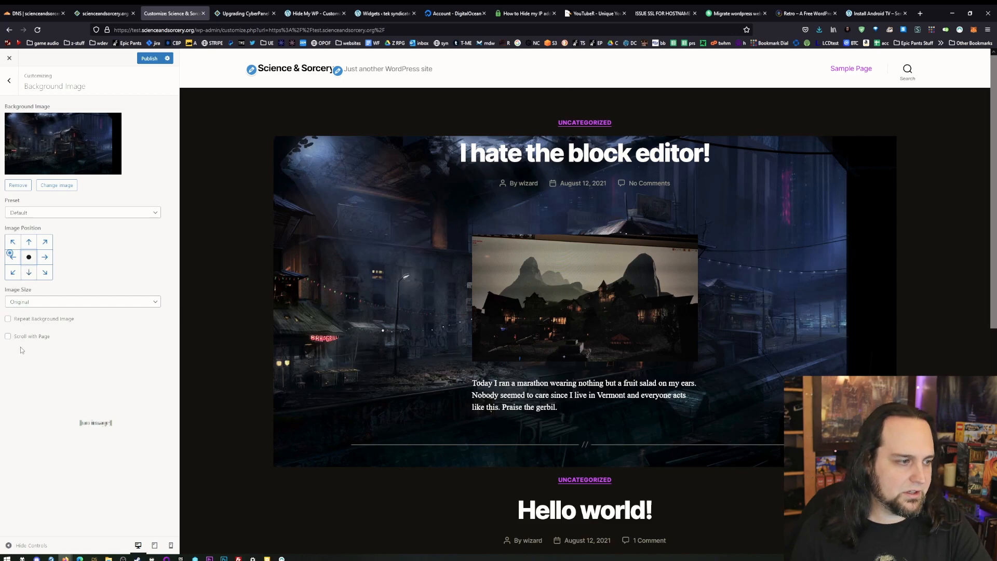
{"action": "left_click", "coordinate": [41, 302]}
{"action": "left_click", "coordinate": [44, 325]}
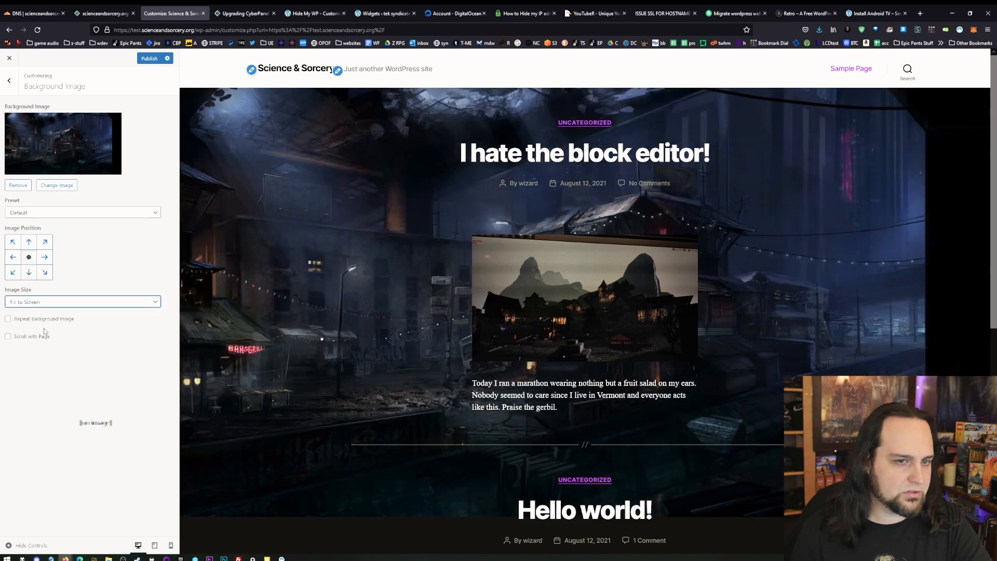
{"action": "scroll", "coordinate": [410, 352], "scroll_direction": "down", "scroll_amount": 4}
{"action": "scroll", "coordinate": [402, 371], "scroll_direction": "up", "scroll_amount": 4}
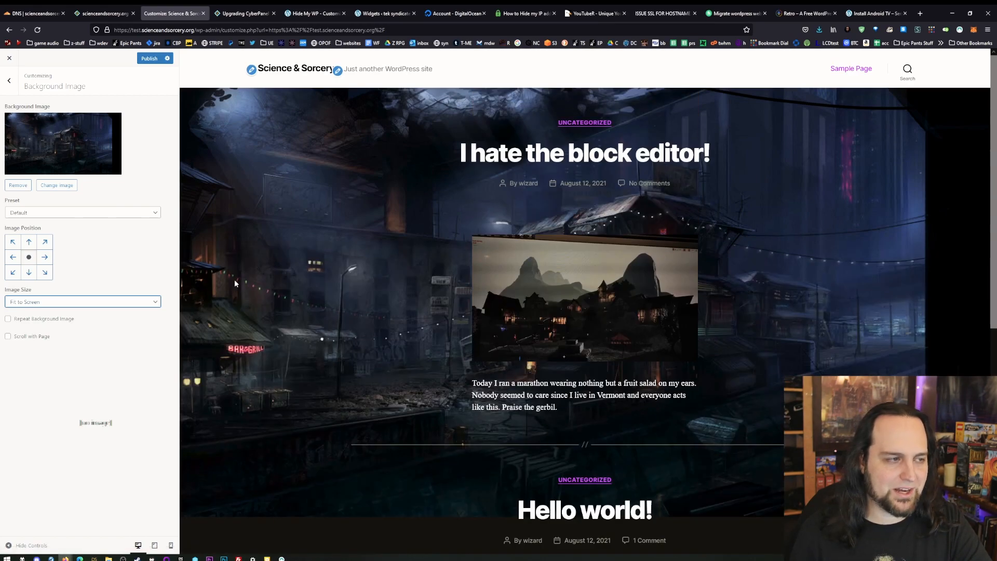
- Inspect the first post's author and date line, and add the rule .post-meta{float:left;} to the site's additional CSS
{"action": "left_click", "coordinate": [9, 80]}
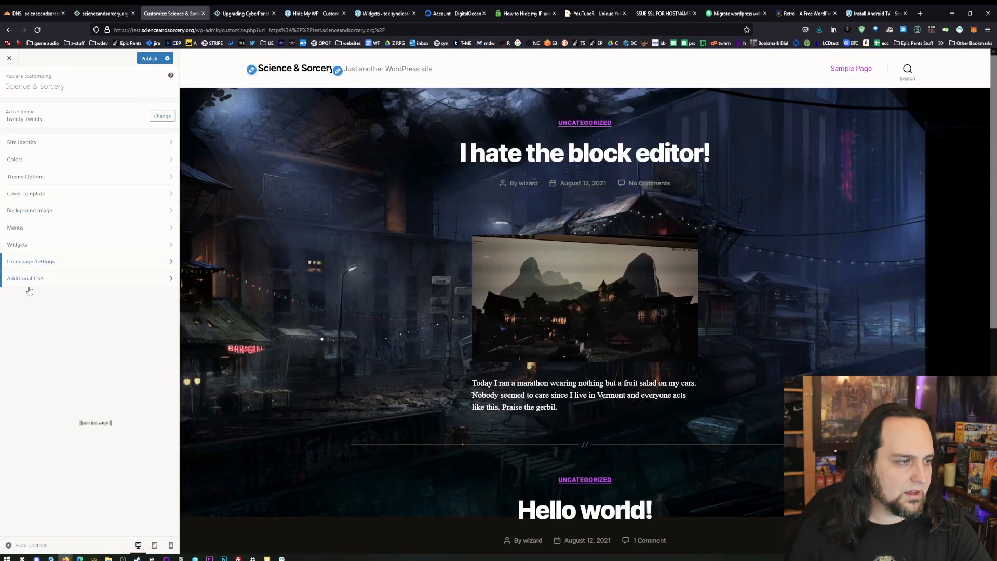
{"action": "left_click", "coordinate": [42, 279]}
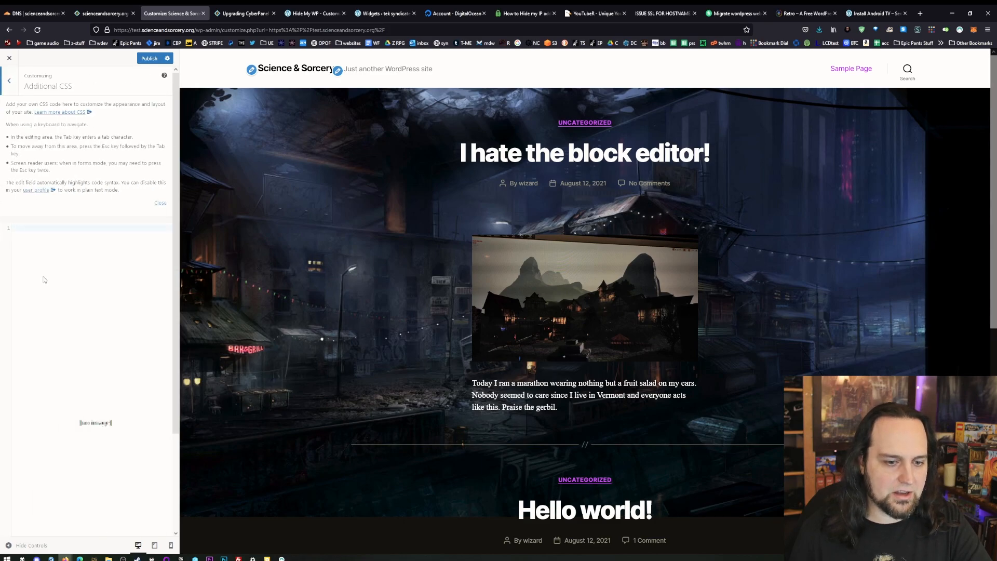
{"action": "right_click", "coordinate": [501, 196]}
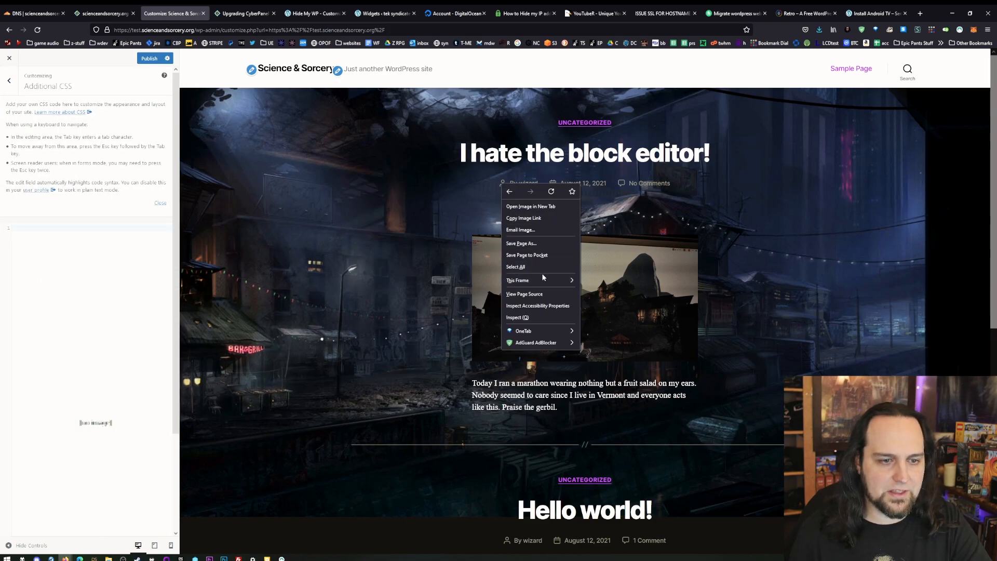
{"action": "left_click", "coordinate": [519, 342]}
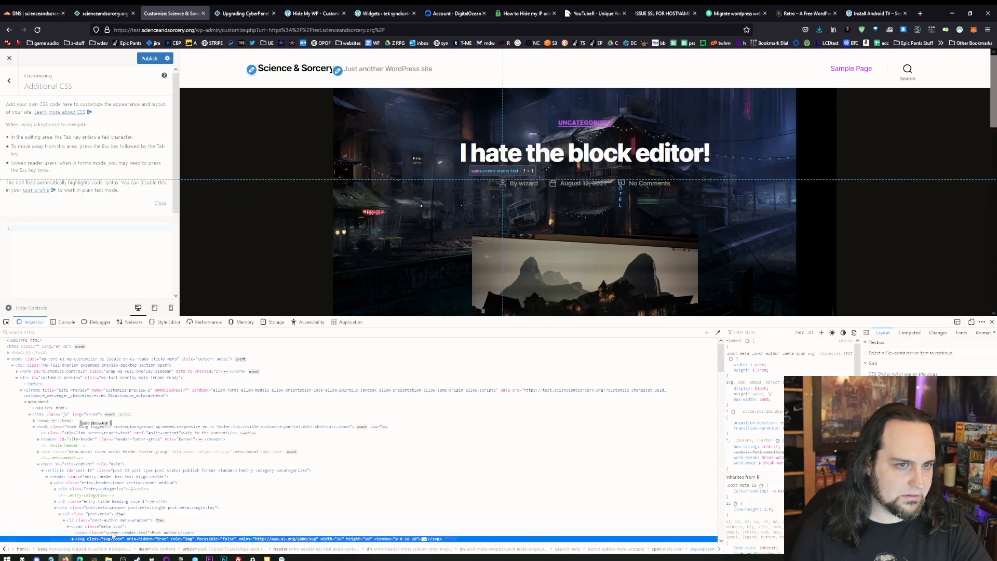
{"action": "left_click", "coordinate": [101, 514]}
{"action": "left_click", "coordinate": [27, 224]}
{"action": "type", "text": ".post-meta"}
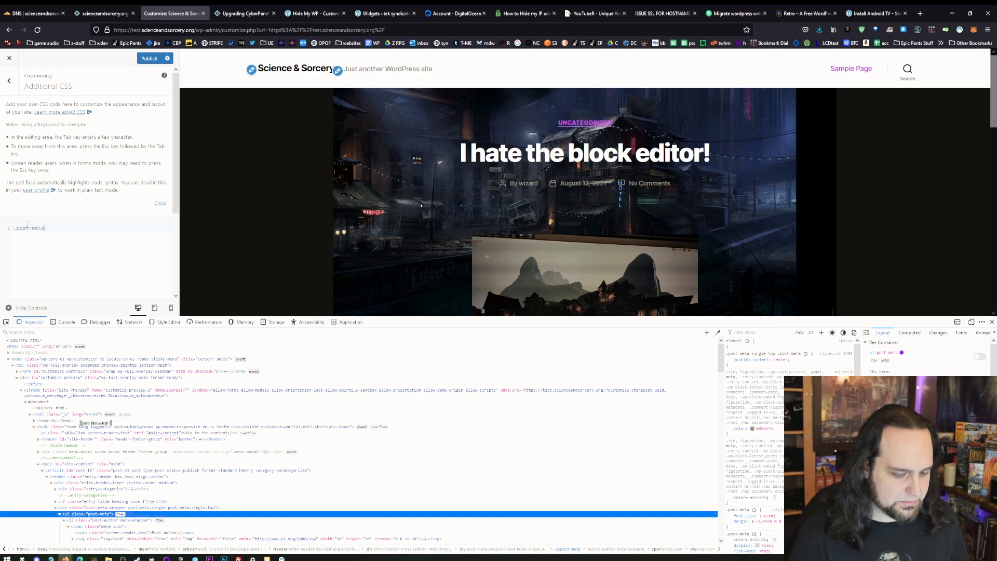
{"action": "type", "text": "{float:left;"}
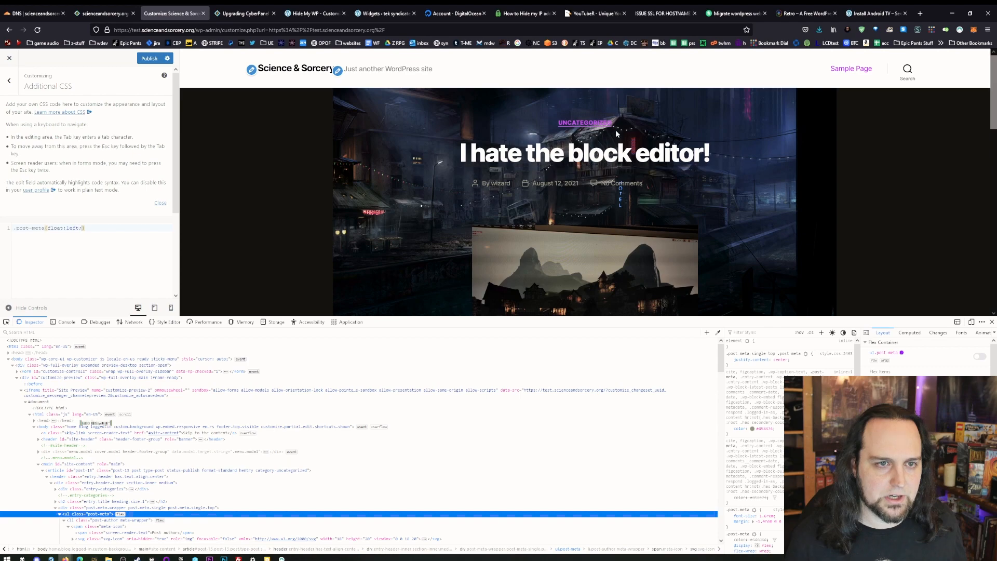
- Inspect the first post's category label and add the rule .entry-categories-inner{display:none;} to the site's additional CSS
{"action": "right_click", "coordinate": [594, 124]}
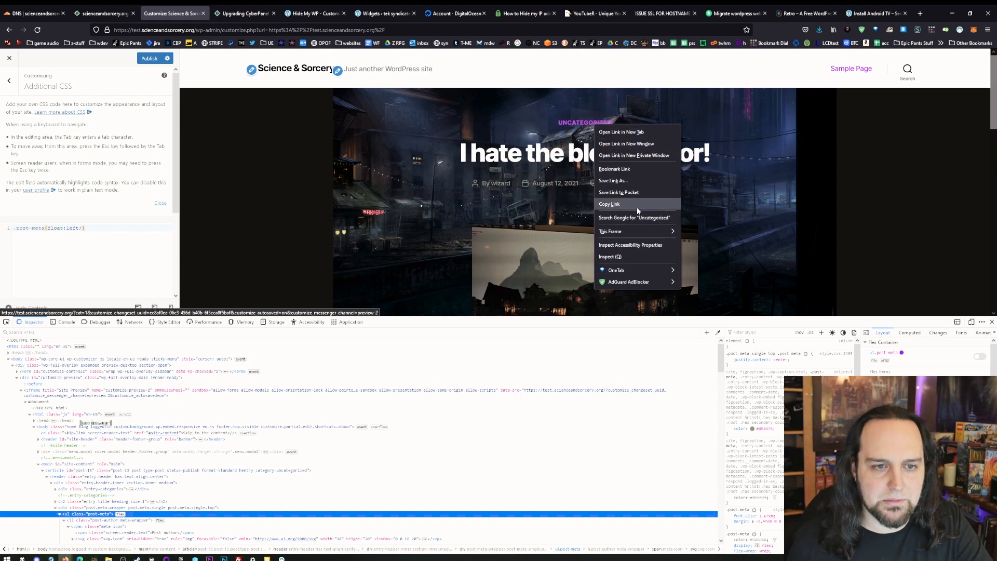
{"action": "left_click", "coordinate": [628, 256]}
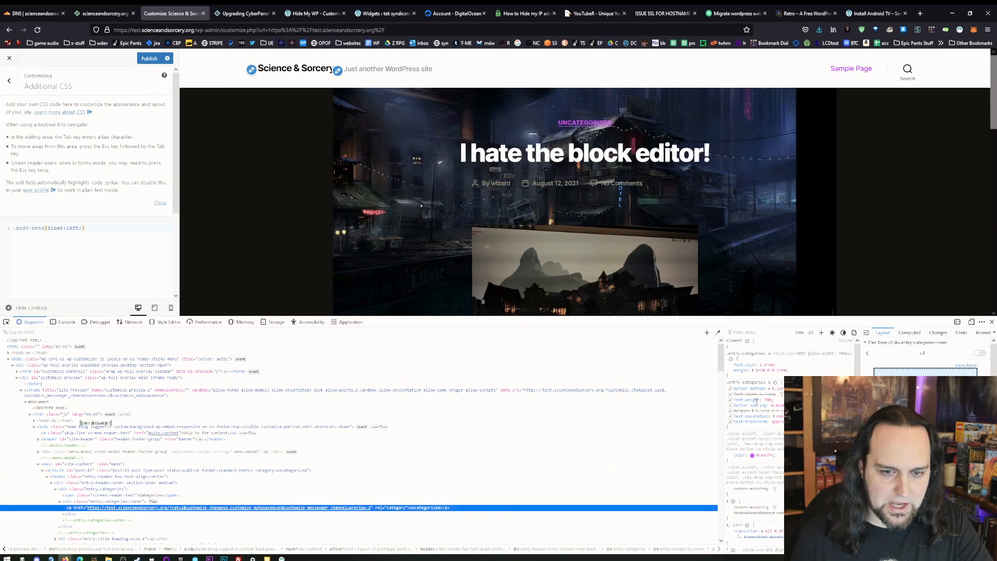
{"action": "left_click", "coordinate": [113, 502]}
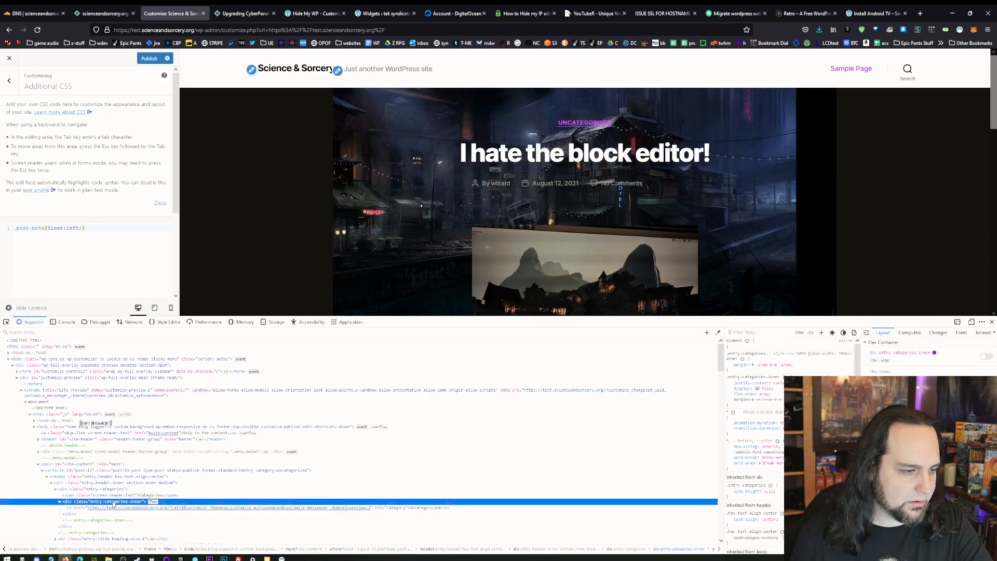
{"action": "double_click", "coordinate": [112, 502]}
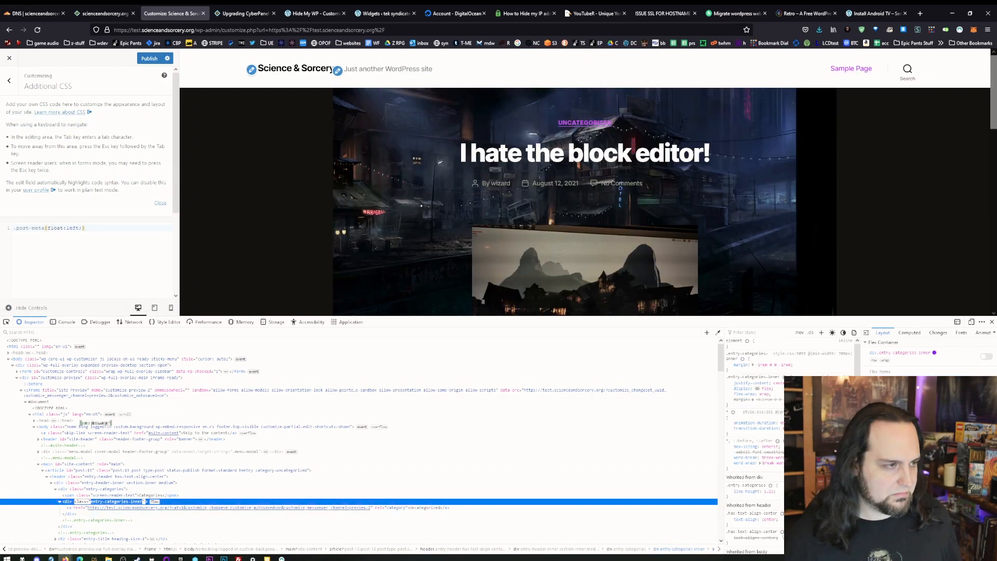
{"action": "left_click", "coordinate": [111, 233]}
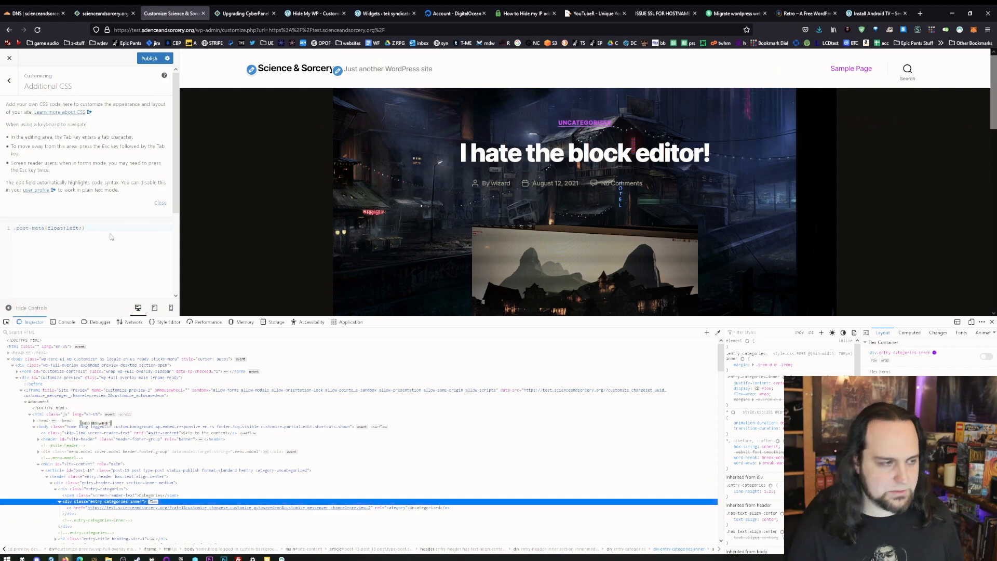
{"action": "key", "text": "Return"}
{"action": "type", "text": "."}
{"action": "key", "text": "ctrl+v"}
{"action": "type", "text": "{:none;}display"}
{"action": "scroll", "coordinate": [640, 201], "scroll_direction": "down", "scroll_amount": 3}
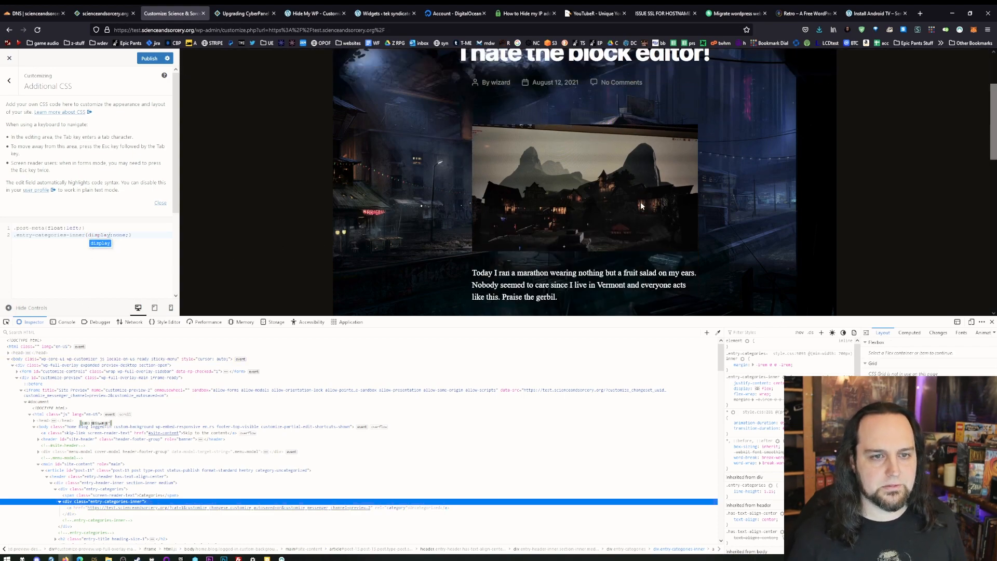
{"action": "scroll", "coordinate": [631, 234], "scroll_direction": "up", "scroll_amount": 3}
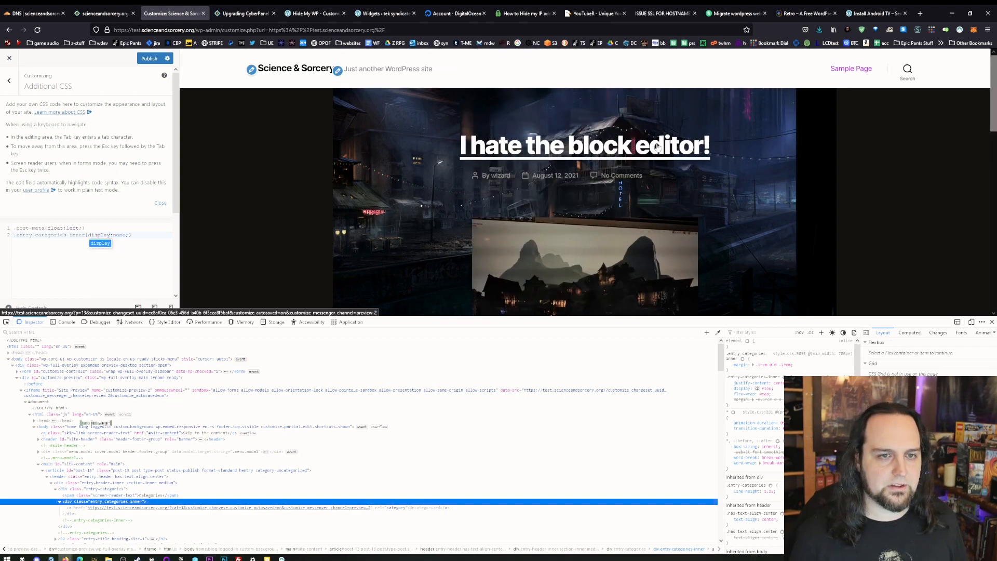
- Add an h2 rule with font-family:sans-serif, text-transform:uppercase and font-weight:normal, then publish the changes and leave the customizer
{"action": "key", "text": "ctrl+v"}
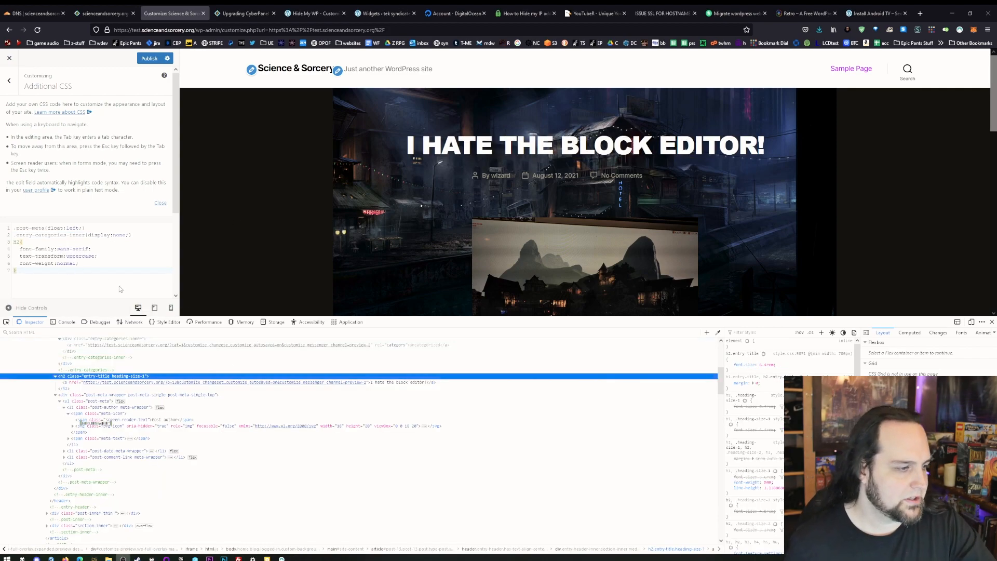
{"action": "left_click", "coordinate": [992, 322]}
{"action": "scroll", "coordinate": [533, 395], "scroll_direction": "down", "scroll_amount": 3}
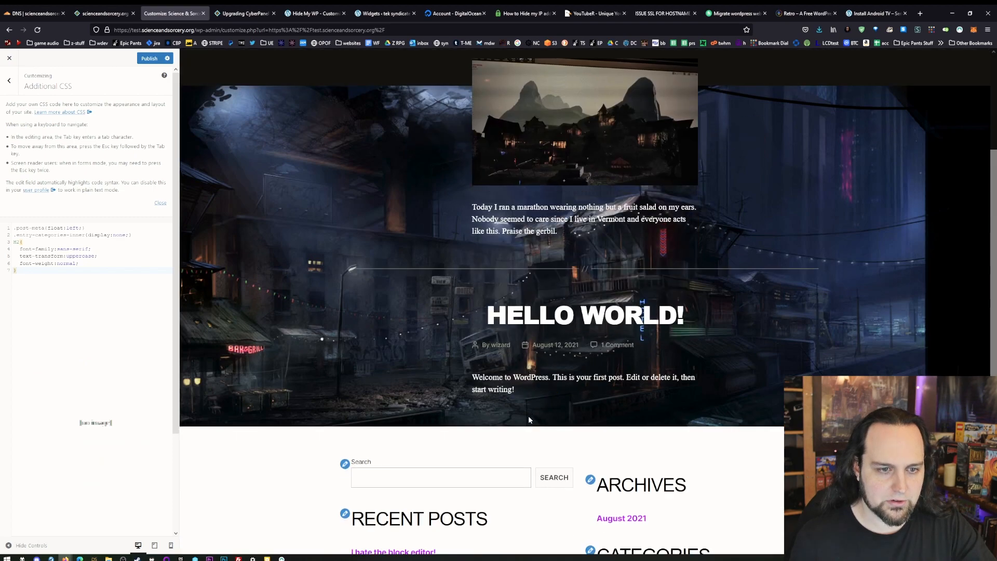
{"action": "scroll", "coordinate": [528, 416], "scroll_direction": "up", "scroll_amount": 3}
{"action": "left_click", "coordinate": [149, 59]}
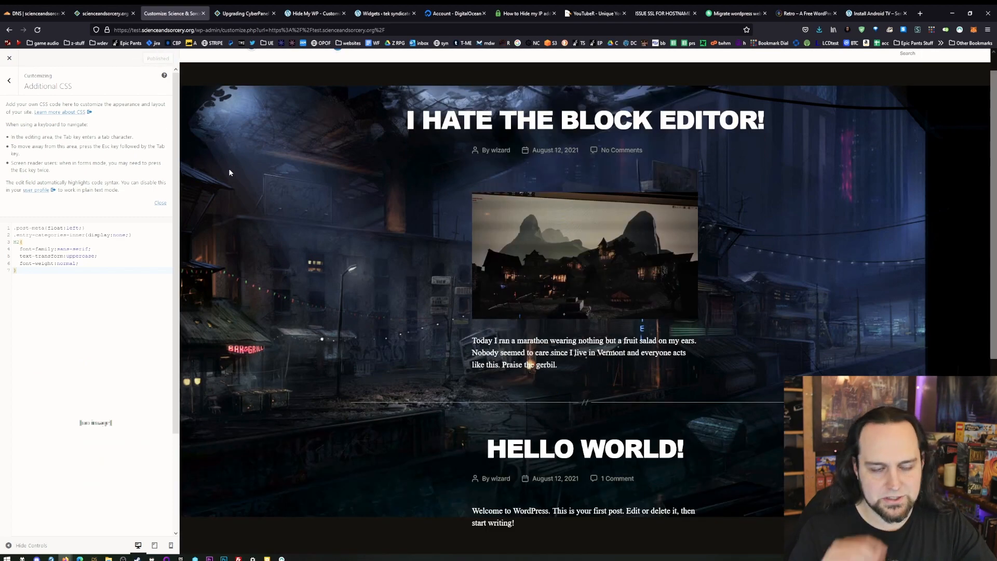
{"action": "left_click", "coordinate": [7, 60]}
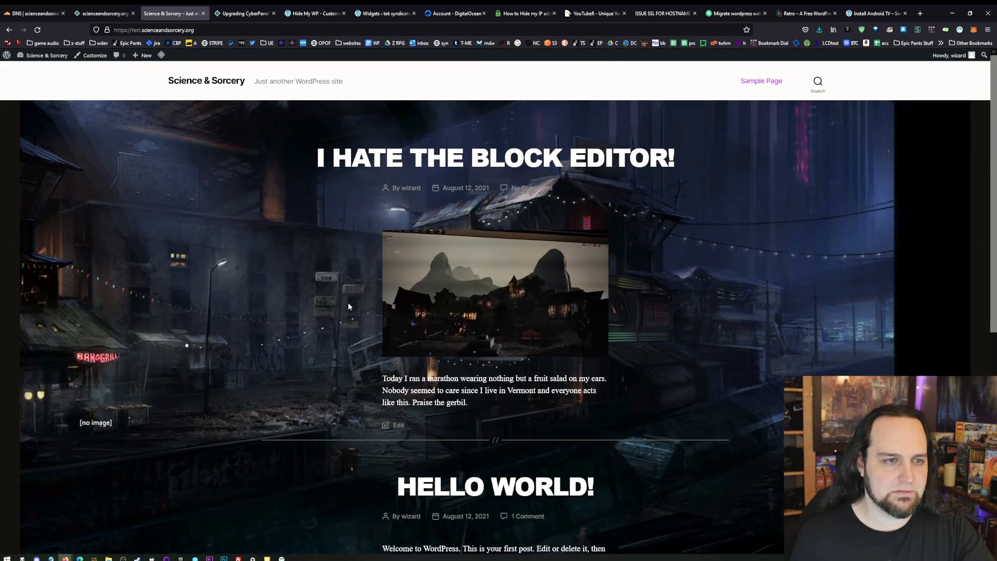
- Look over the staging site's restyled front page after glancing at the scienceandsorcery.org overview in CyberPanel
{"action": "left_click", "coordinate": [104, 13]}
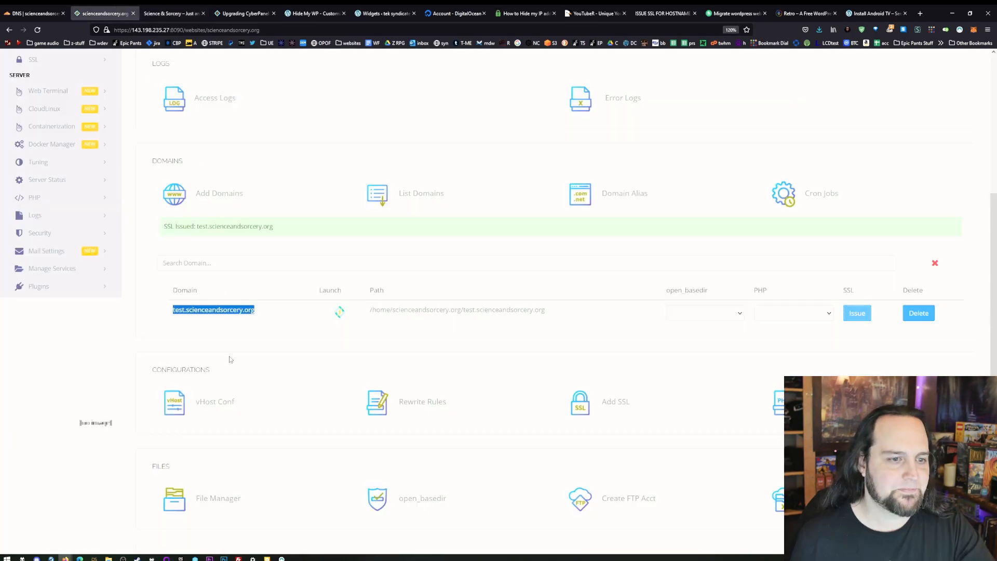
{"action": "scroll", "coordinate": [416, 410], "scroll_direction": "up", "scroll_amount": 5}
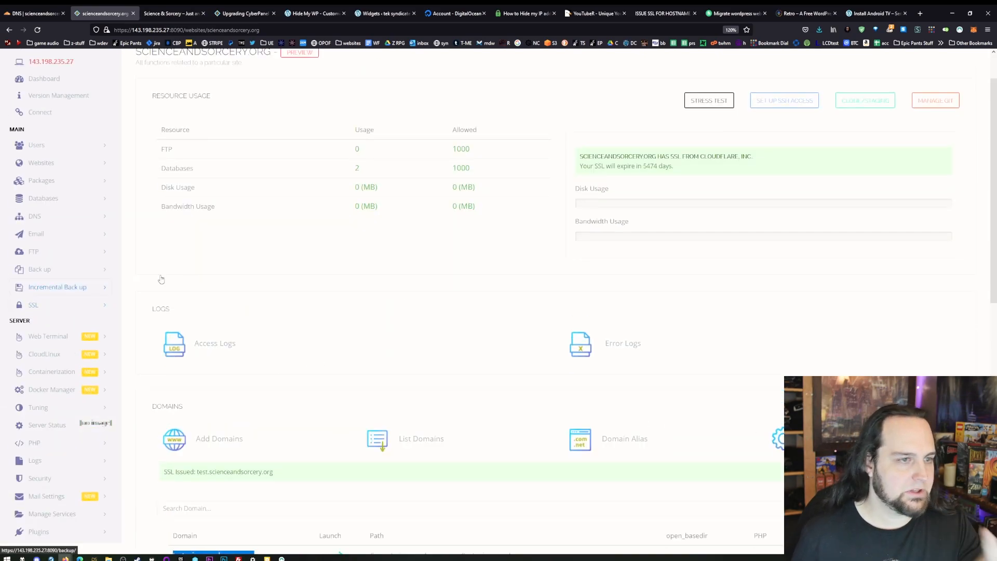
{"action": "left_click", "coordinate": [187, 11]}
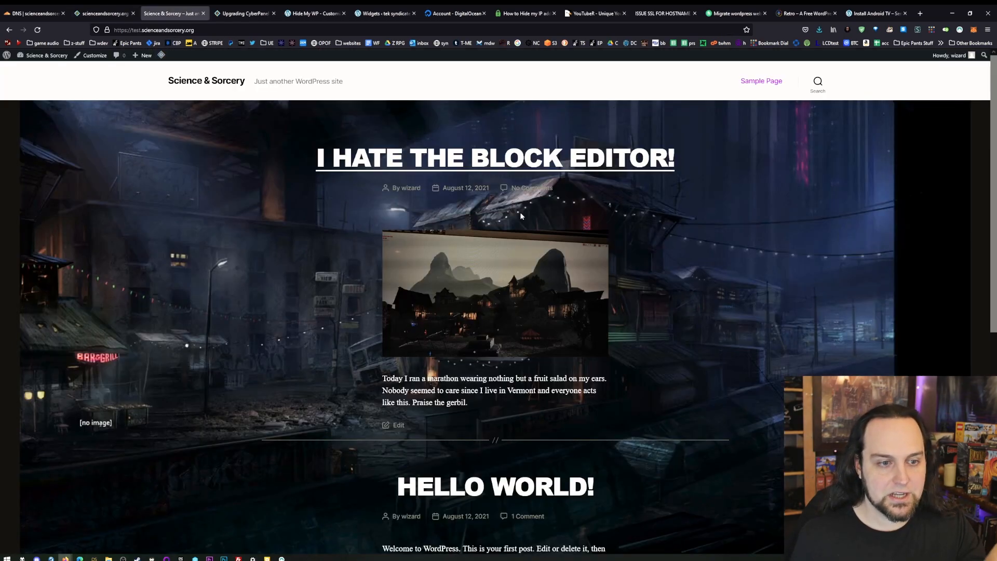
{"action": "scroll", "coordinate": [465, 279], "scroll_direction": "down", "scroll_amount": 3}
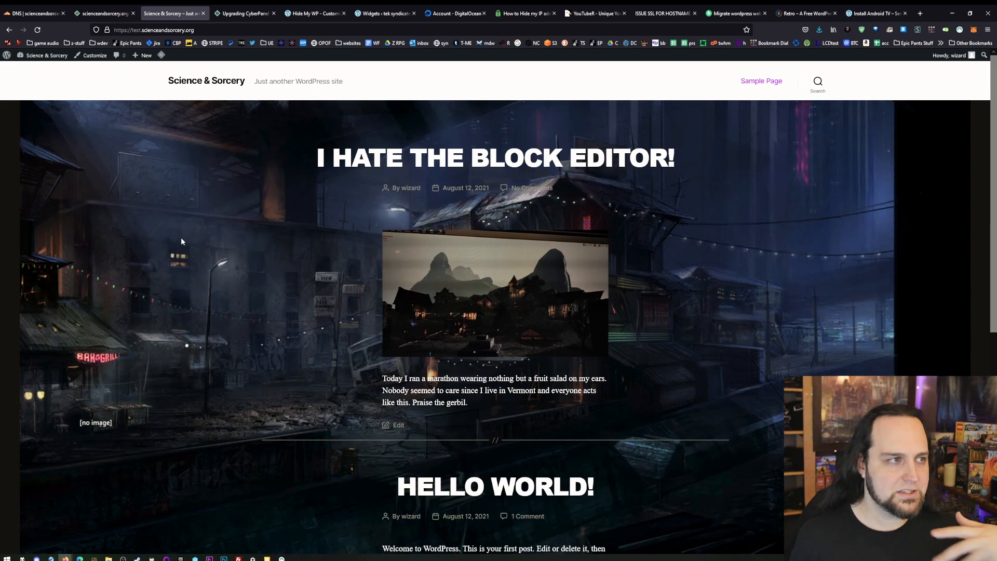
- In CyberPanel, open the management page of the child domain test.scienceandsorcery.org and go to its sync to master page
{"action": "left_click", "coordinate": [102, 13]}
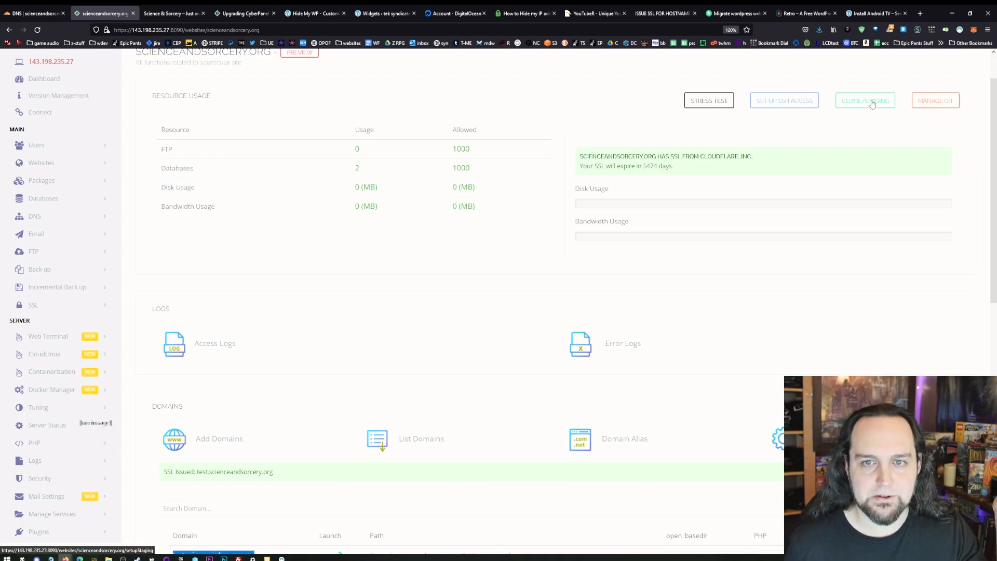
{"action": "scroll", "coordinate": [474, 336], "scroll_direction": "down", "scroll_amount": 2}
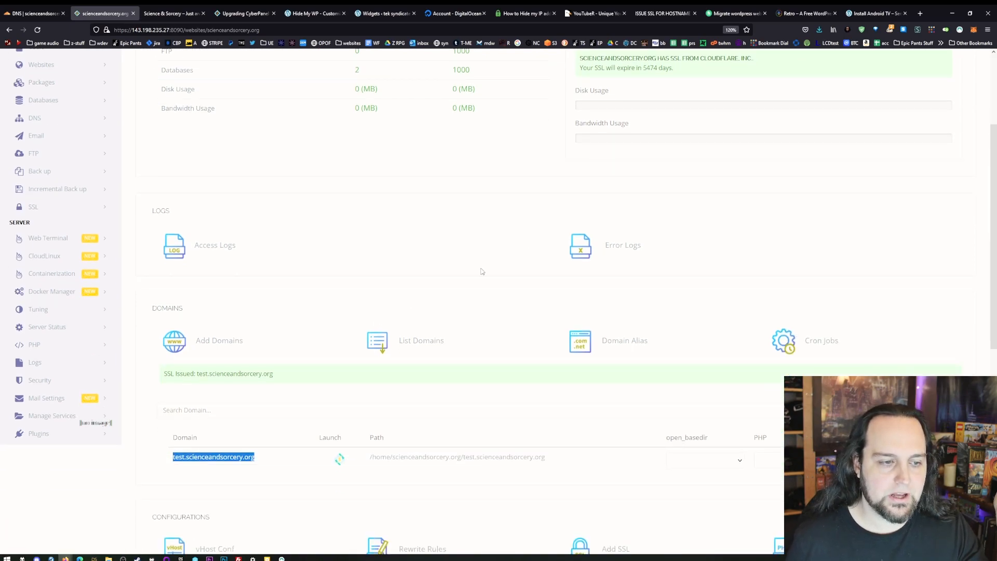
{"action": "scroll", "coordinate": [482, 271], "scroll_direction": "up", "scroll_amount": 3}
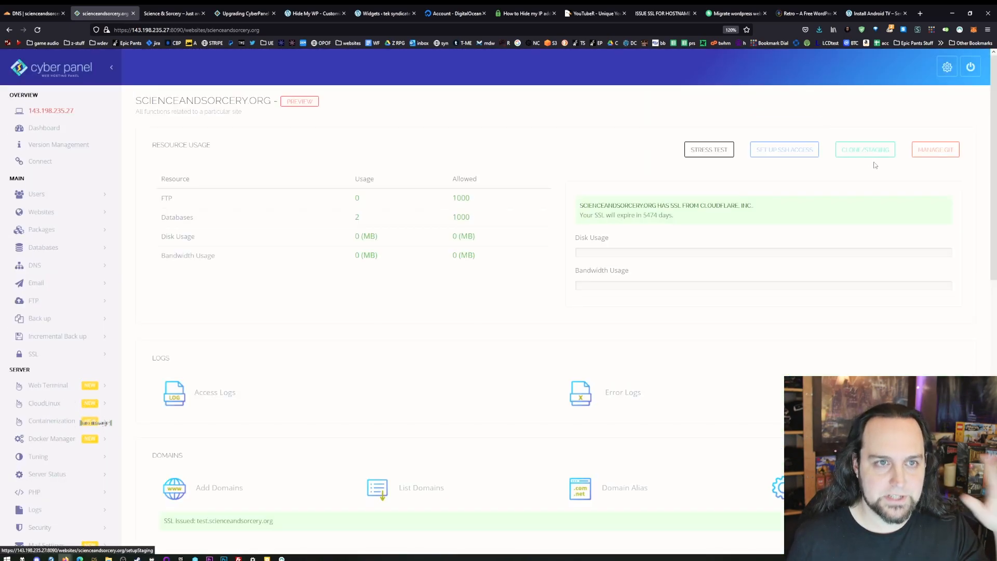
{"action": "scroll", "coordinate": [338, 220], "scroll_direction": "down", "scroll_amount": 3}
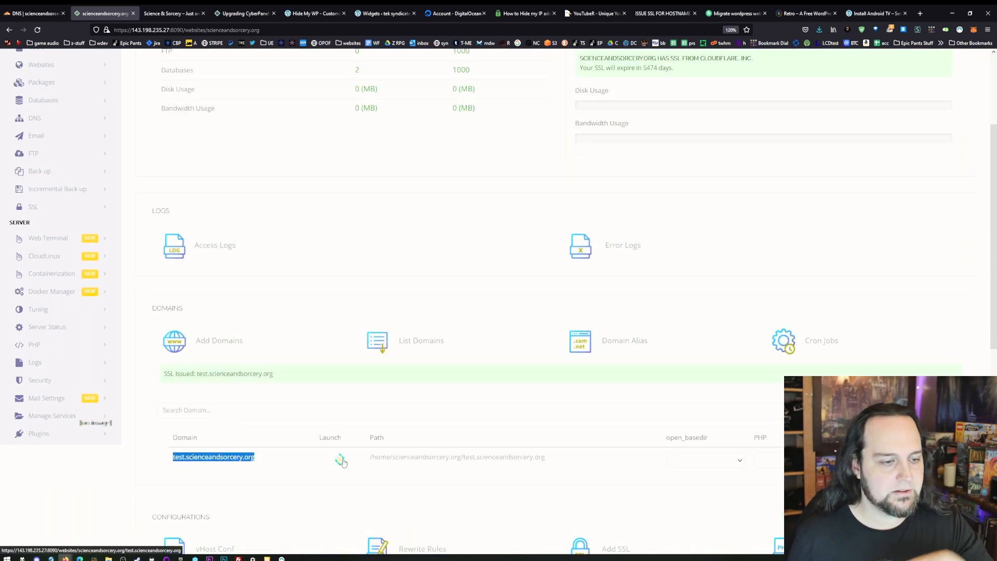
{"action": "scroll", "coordinate": [338, 310], "scroll_direction": "down", "scroll_amount": 3}
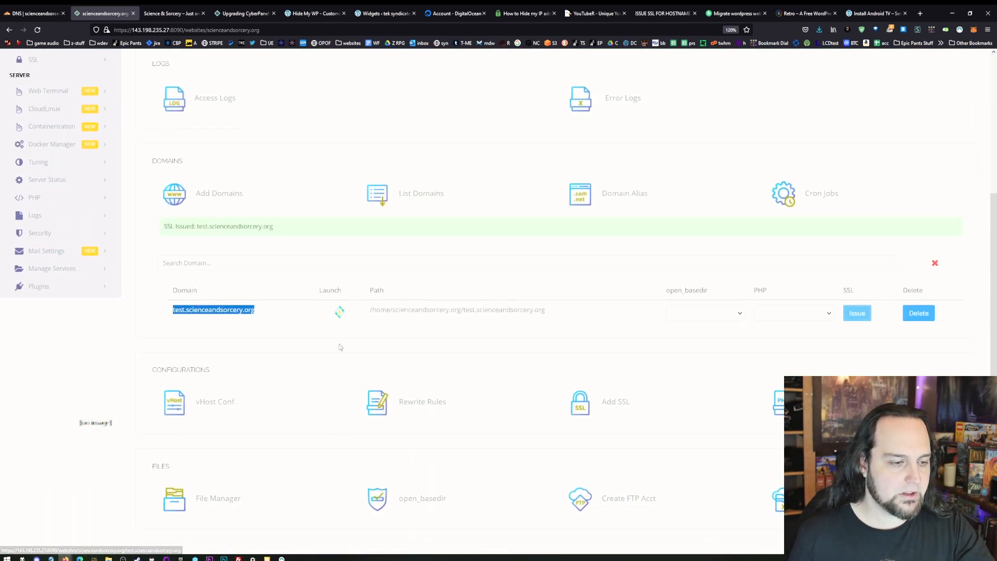
{"action": "left_click", "coordinate": [339, 312]}
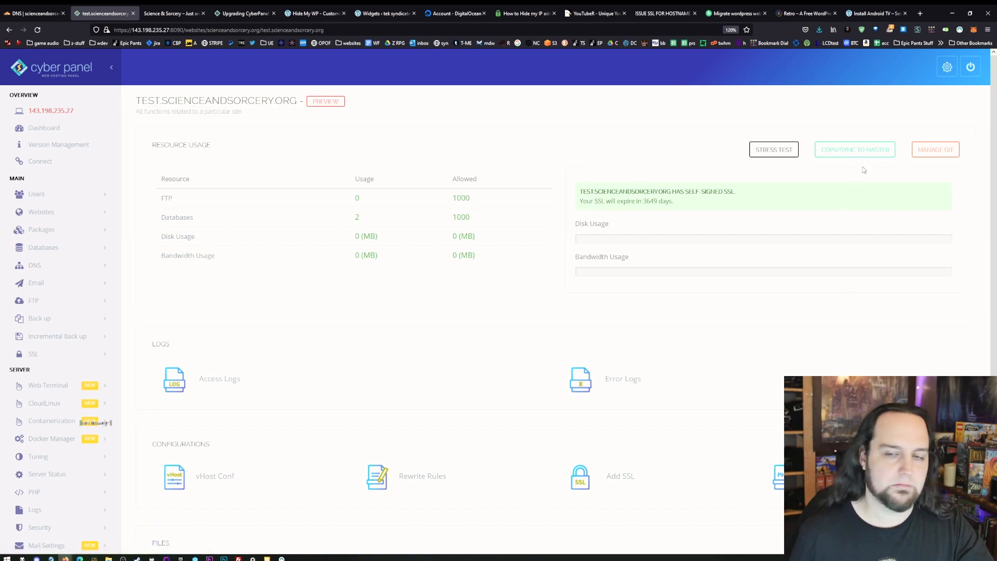
{"action": "left_click", "coordinate": [844, 152]}
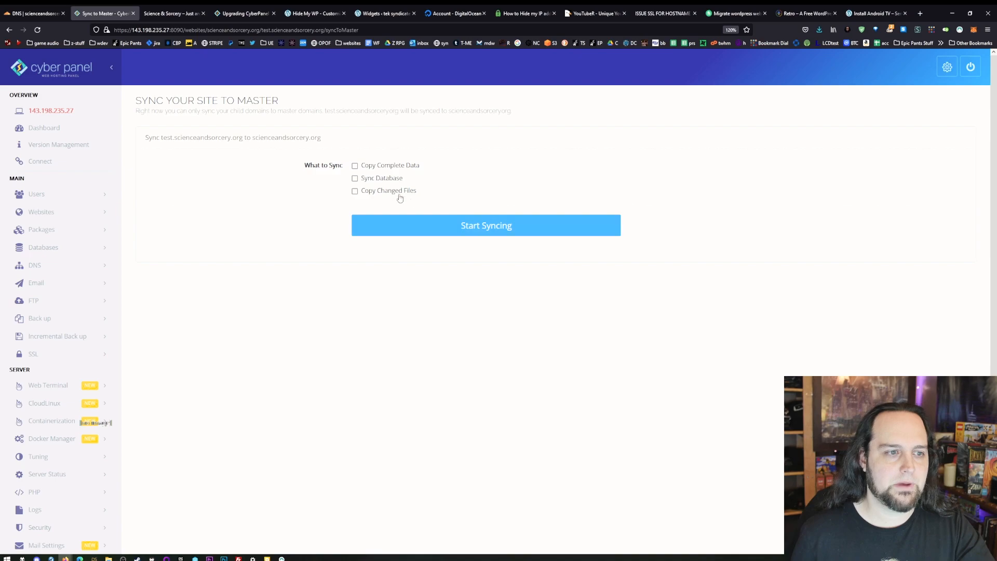
- Sync test.scienceandsorcery.org to scienceandsorcery.org with Copy Complete Data, Sync Database and Copy Changed Files enabled
{"action": "left_click", "coordinate": [354, 166]}
{"action": "left_click", "coordinate": [354, 178]}
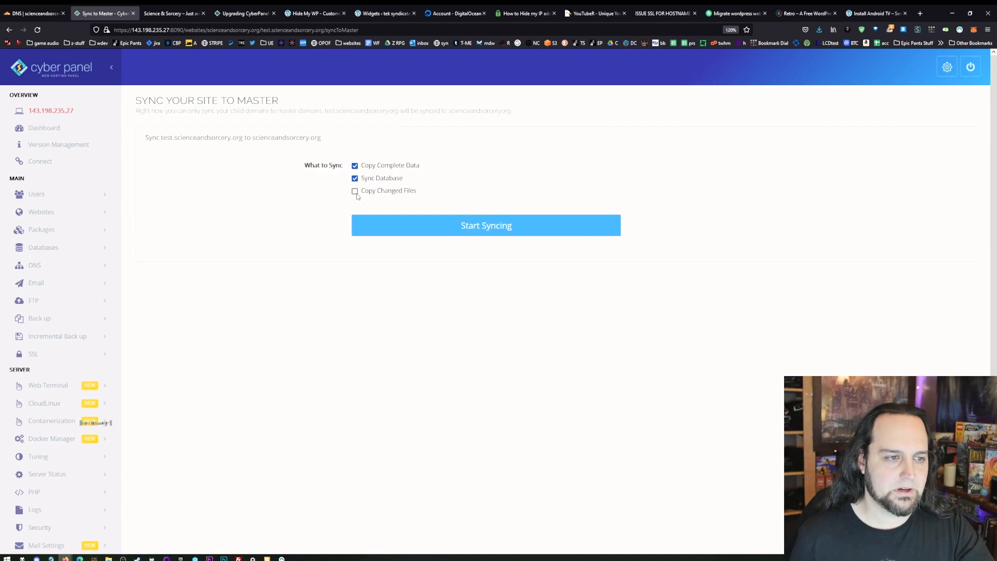
{"action": "left_click", "coordinate": [524, 231]}
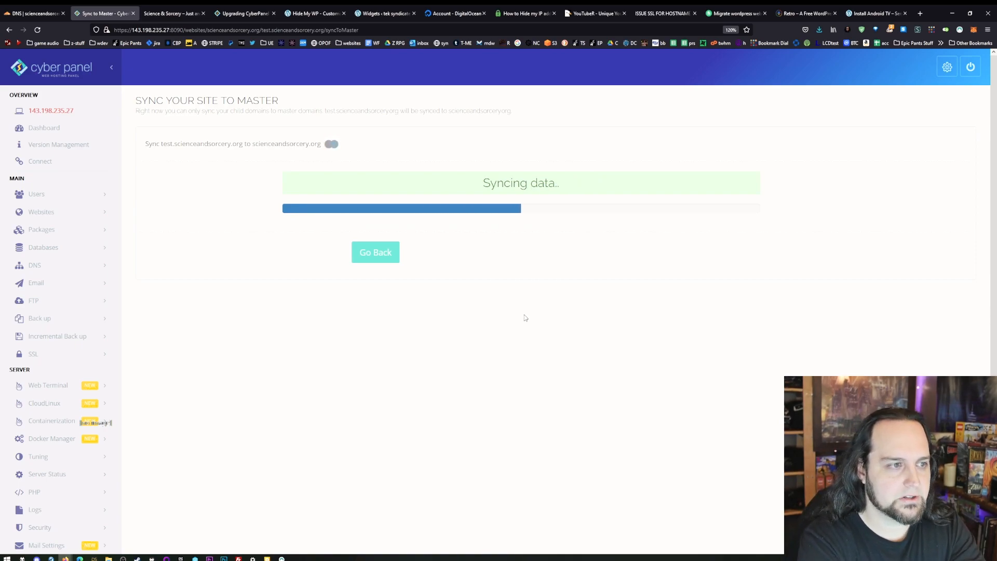
- Open the live site scienceandsorcery.org and check the WordPress address in its general settings
{"action": "left_click", "coordinate": [174, 11]}
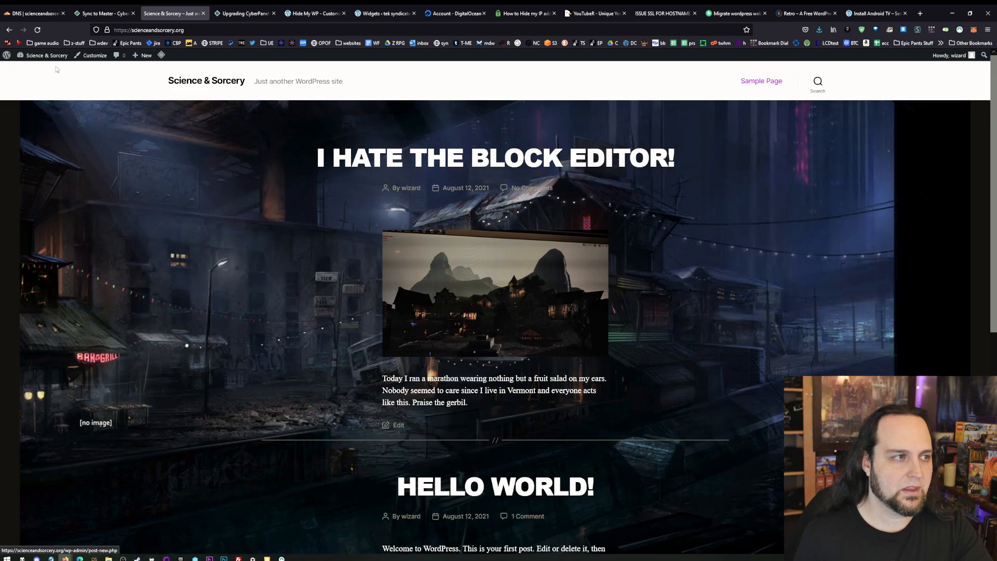
{"action": "left_click", "coordinate": [31, 69]}
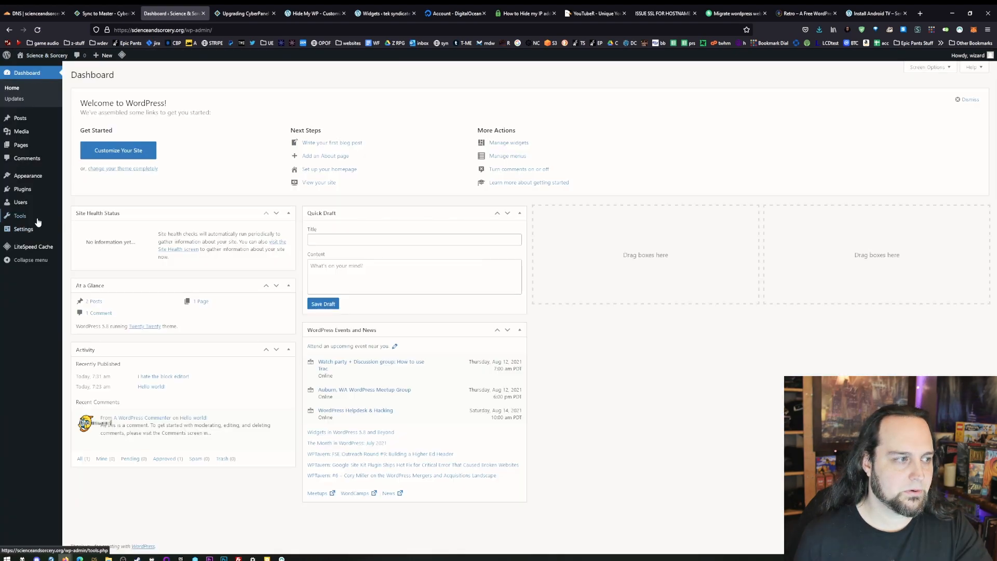
{"action": "left_click", "coordinate": [37, 231]}
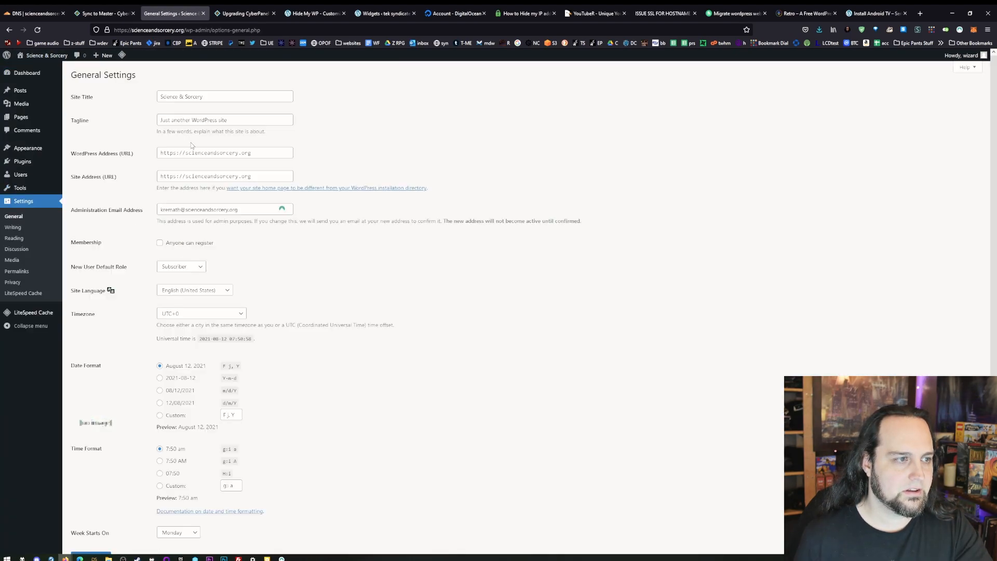
{"action": "left_click_drag", "start_coordinate": [176, 153], "coordinate": [239, 153]}
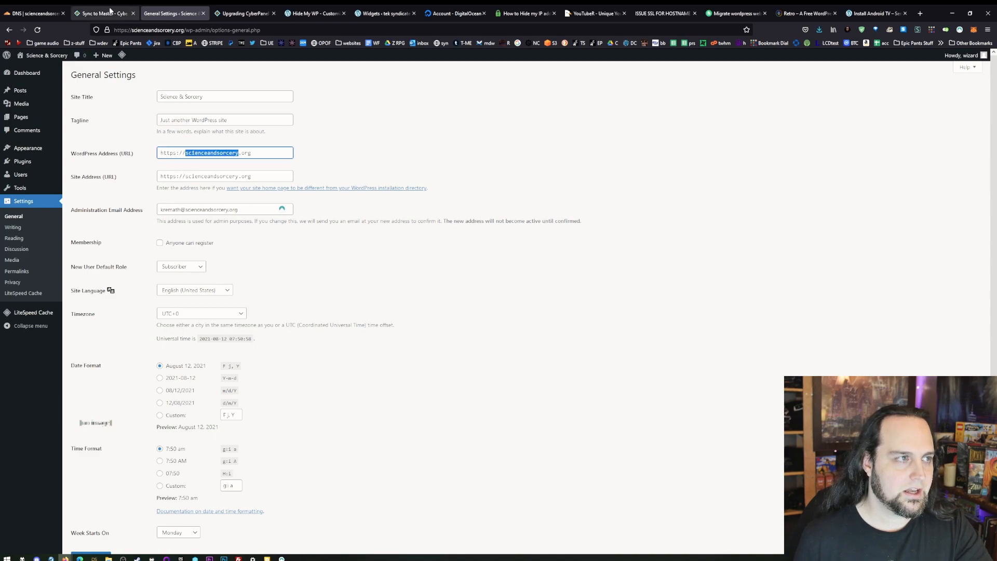
- Visit the live site's front page and examine its background, headings and posts for the synced design
{"action": "left_click", "coordinate": [53, 60]}
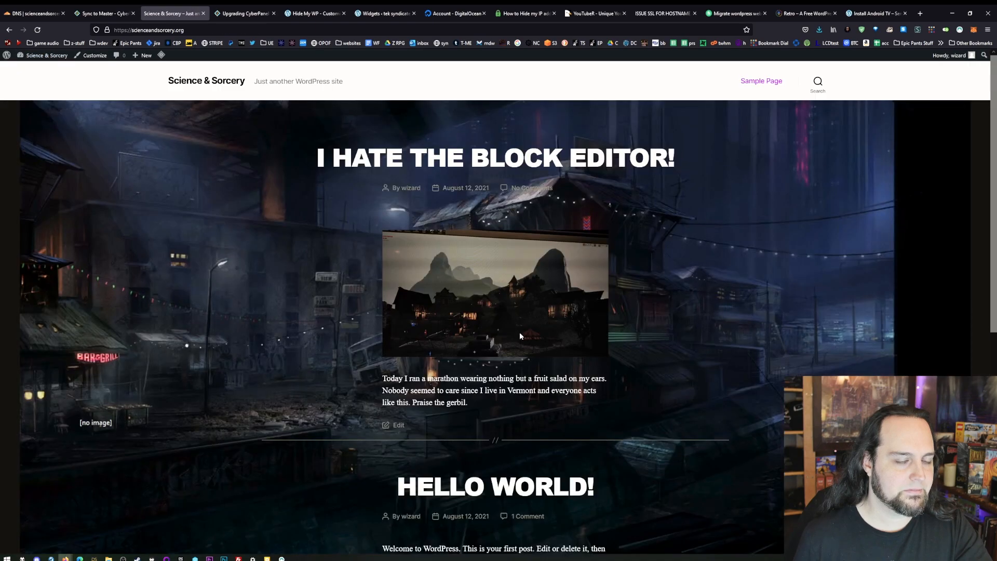
{"action": "scroll", "coordinate": [380, 226], "scroll_direction": "up", "scroll_amount": 1}
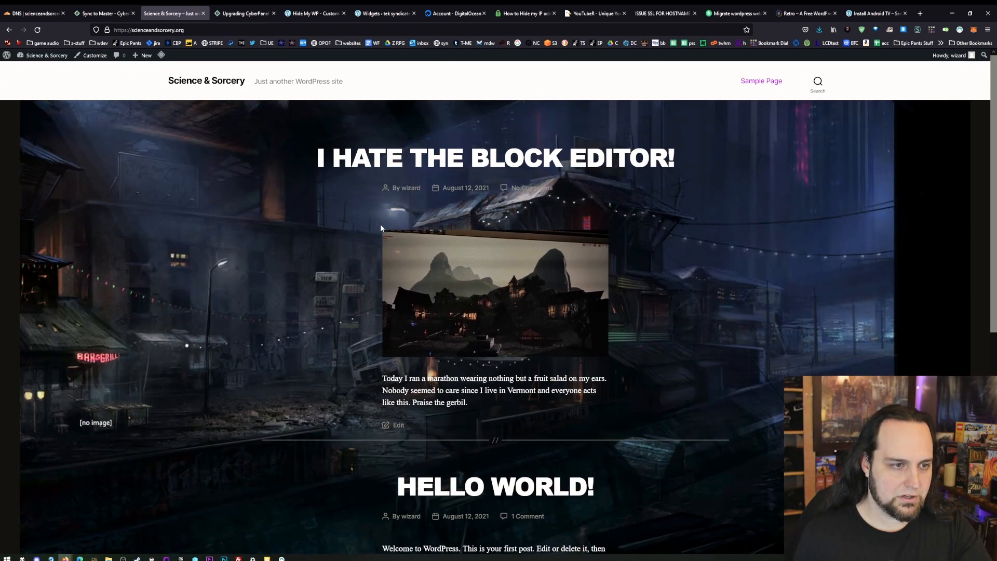
{"action": "scroll", "coordinate": [675, 418], "scroll_direction": "down", "scroll_amount": 7}
{"action": "scroll", "coordinate": [649, 422], "scroll_direction": "up", "scroll_amount": 7}
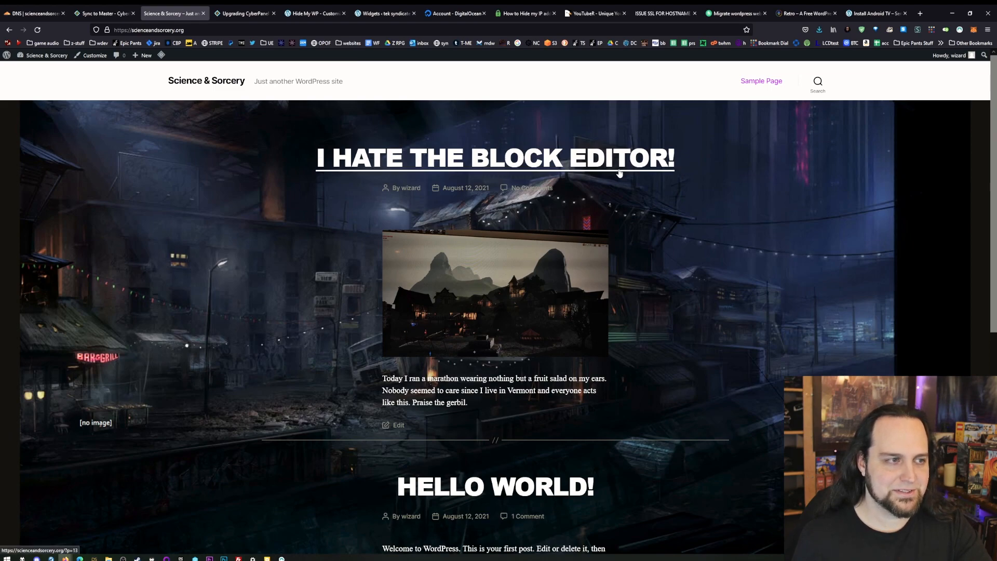
- Check the live site's additional CSS for the staging rules, then close the site and return to CyberPanel
{"action": "left_click", "coordinate": [91, 55]}
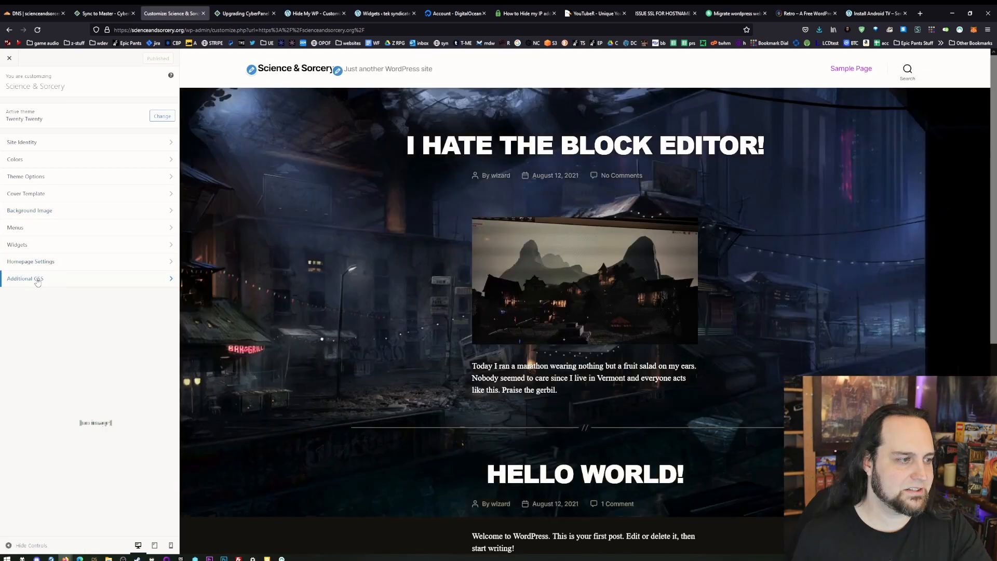
{"action": "left_click", "coordinate": [47, 283]}
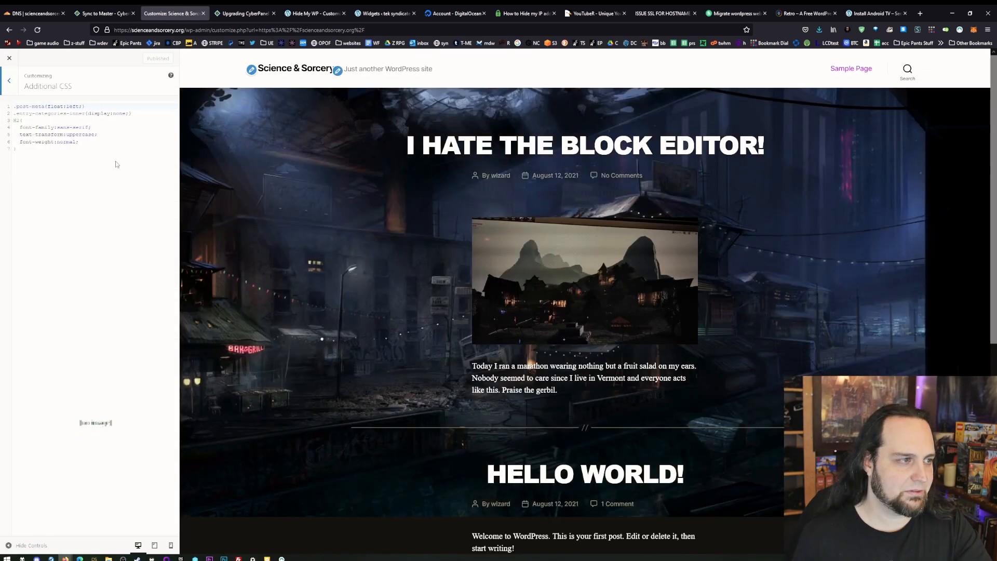
{"action": "left_click_drag", "start_coordinate": [117, 164], "coordinate": [14, 106]}
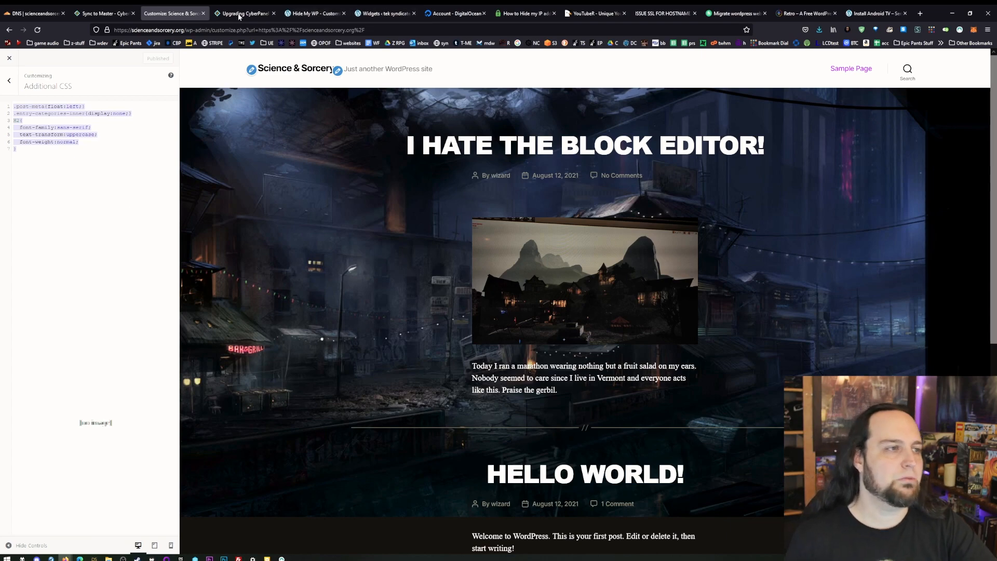
{"action": "middle_click", "coordinate": [189, 8]}
{"action": "left_click", "coordinate": [112, 8]}
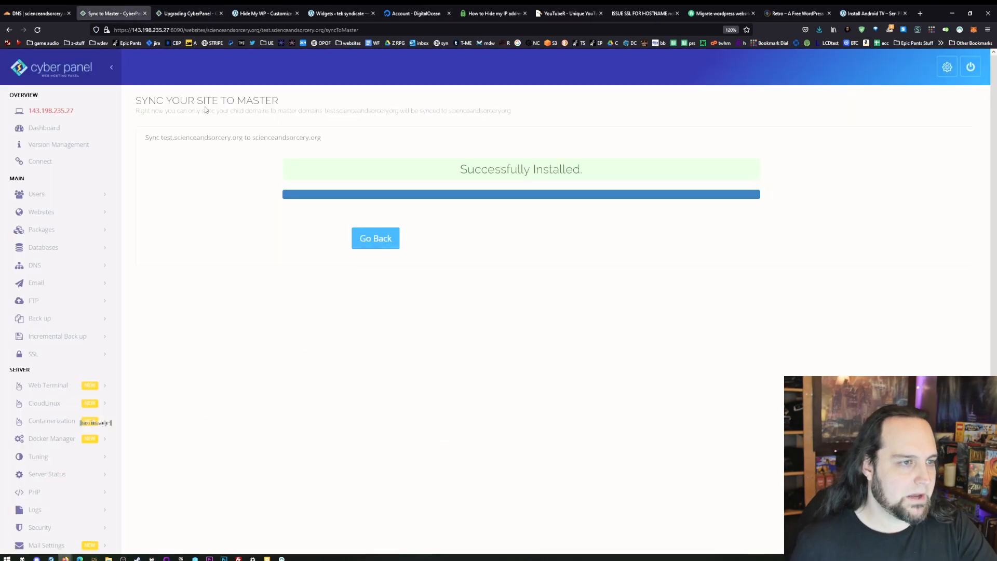
- Open the DNS nameserver creation form and enter scienceandsorcery.com as the domain name
{"action": "left_click", "coordinate": [64, 129]}
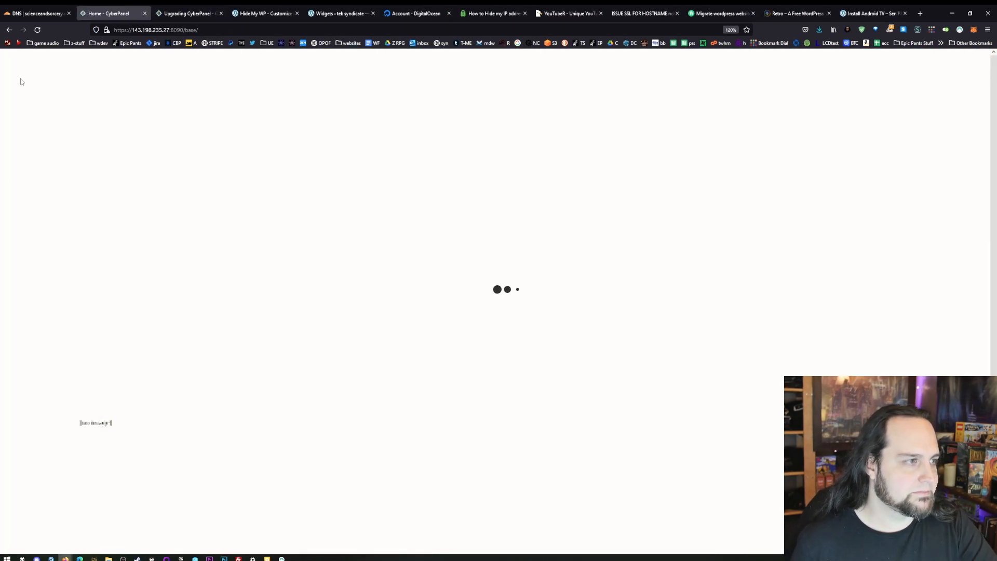
{"action": "left_click", "coordinate": [43, 247]}
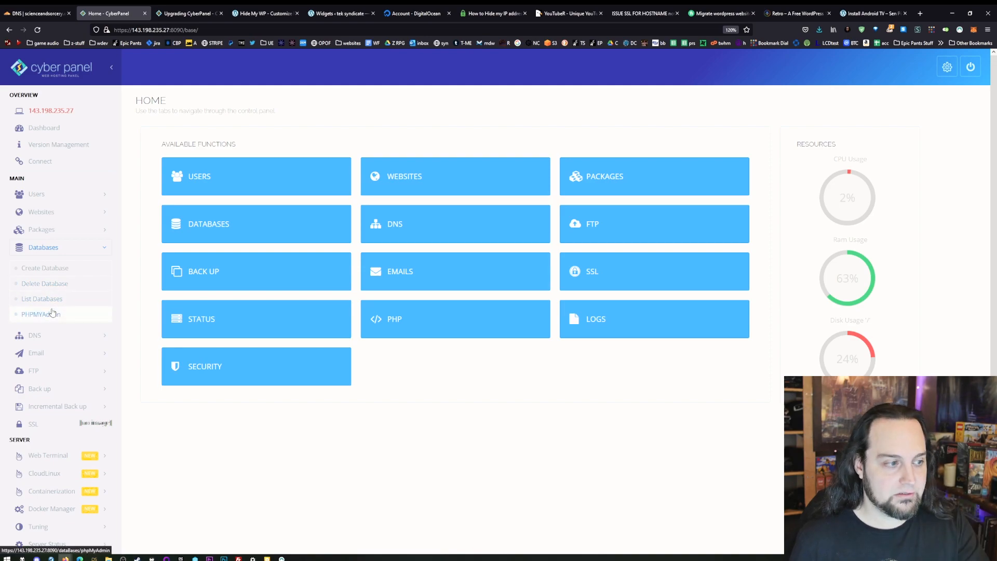
{"action": "left_click", "coordinate": [45, 335]}
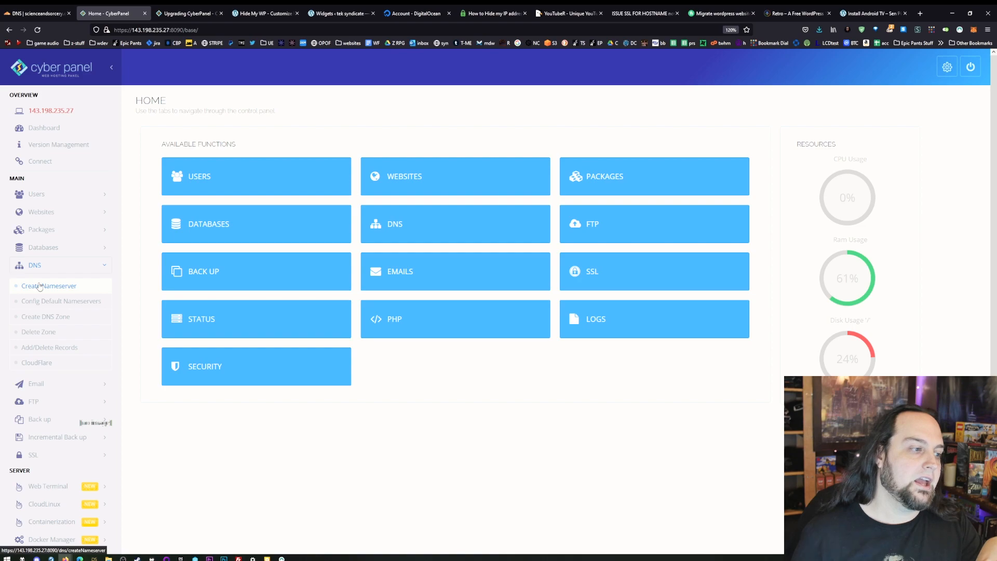
{"action": "left_click", "coordinate": [39, 286]}
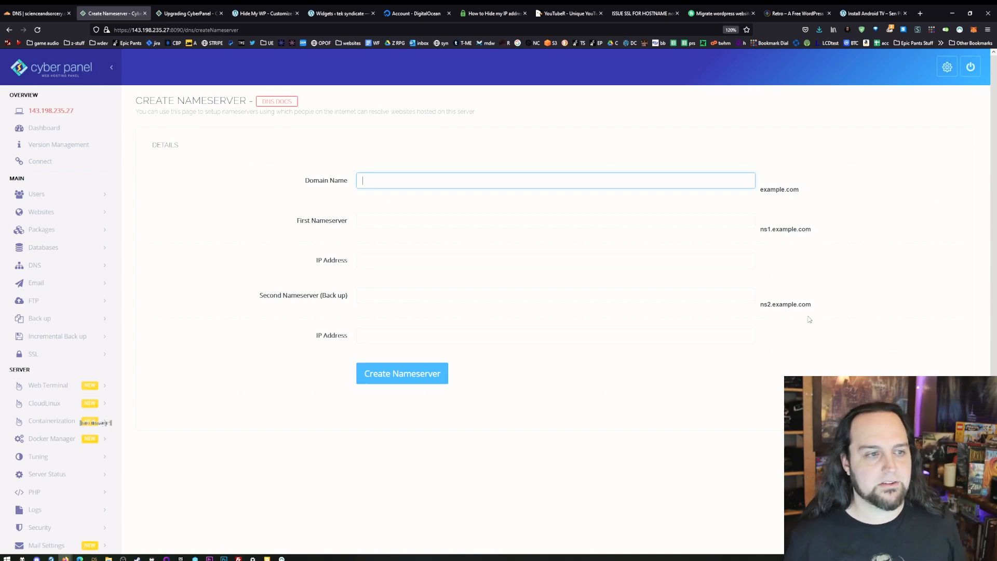
{"action": "type", "text": "cienceandsorcery.com"}
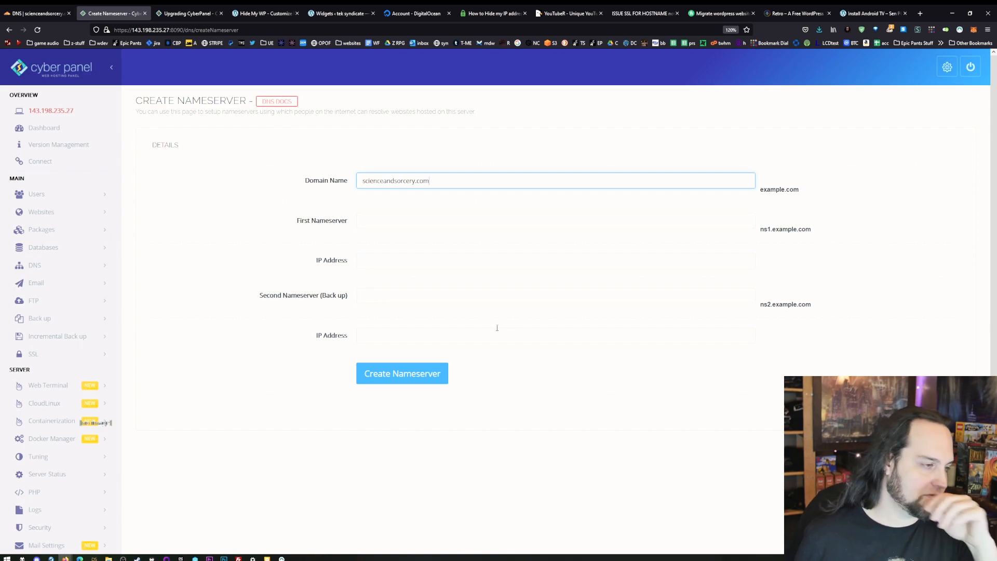
- Open the CloudFlare DNS settings and examine the fields for the CloudFlare email and API token
{"action": "left_click", "coordinate": [30, 265]}
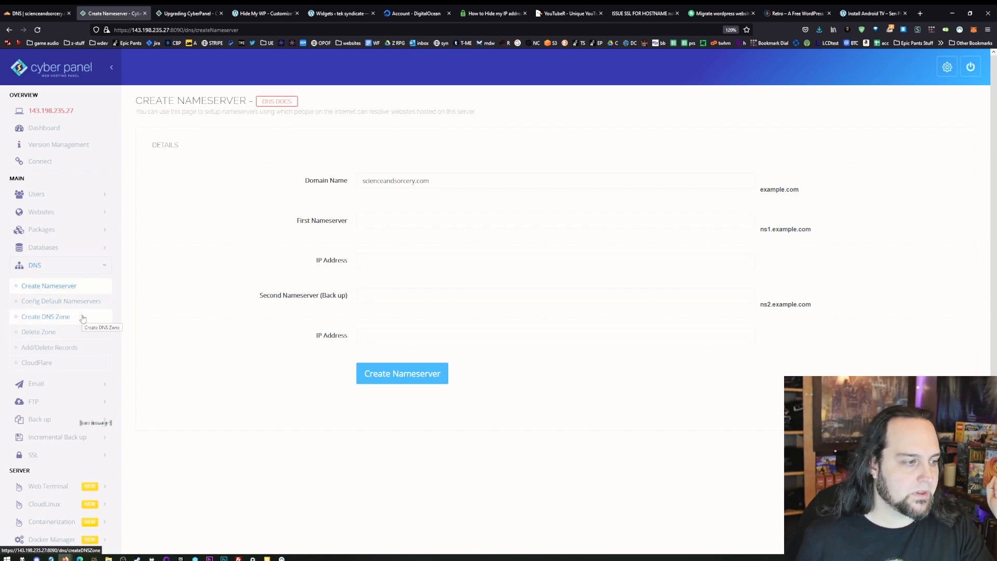
{"action": "left_click", "coordinate": [75, 366]}
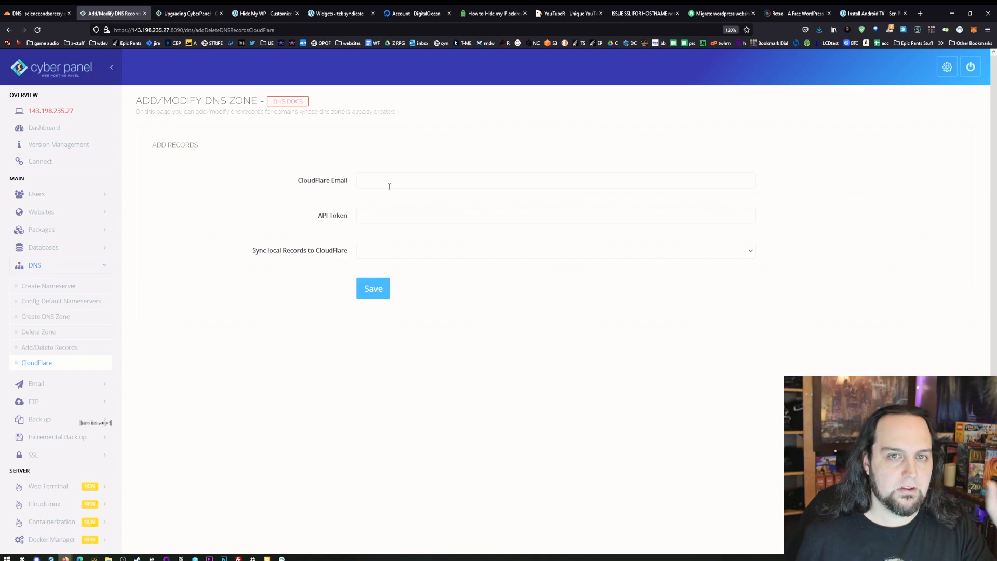
{"action": "left_click", "coordinate": [389, 186]}
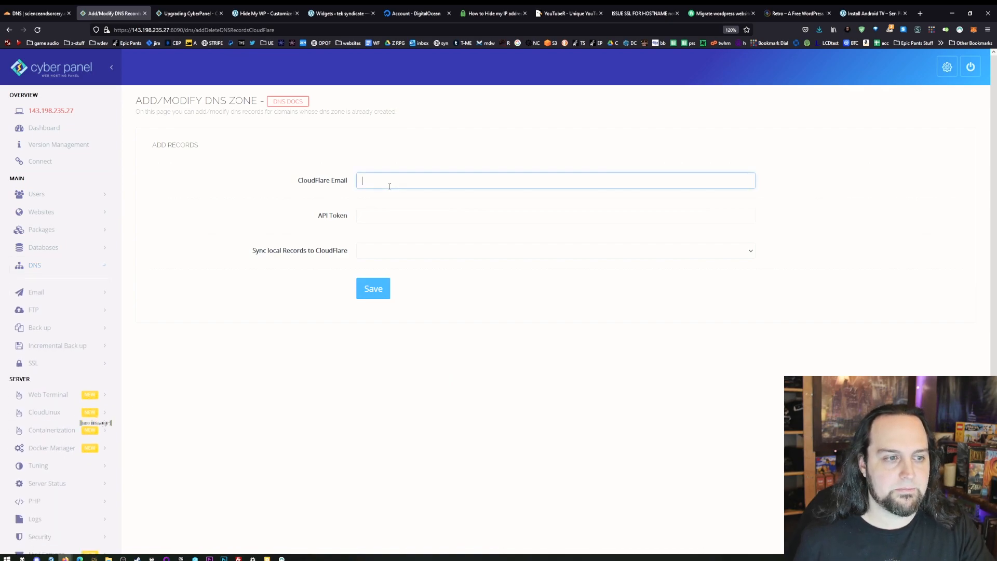
{"action": "left_click", "coordinate": [411, 218]}
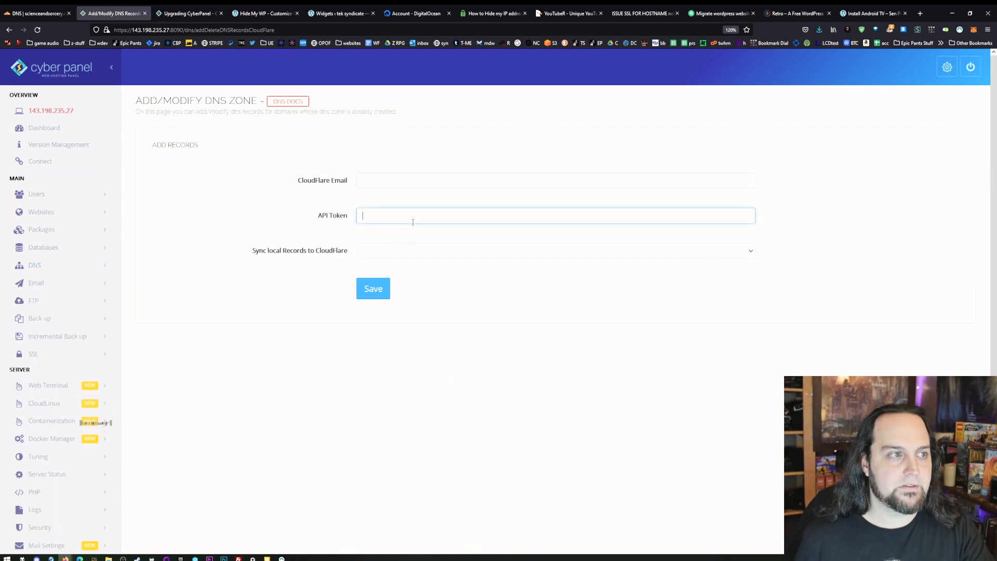
- Switch to the Cloudflare dashboard and open the API tokens and keys page of the account profile
{"action": "left_click", "coordinate": [20, 7]}
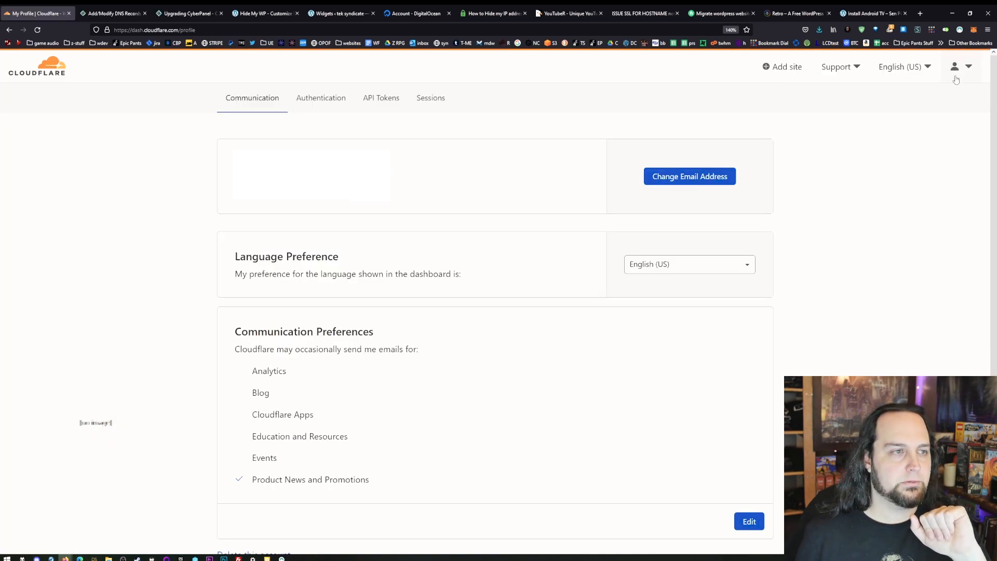
{"action": "left_click", "coordinate": [955, 68]}
{"action": "left_click", "coordinate": [892, 350]}
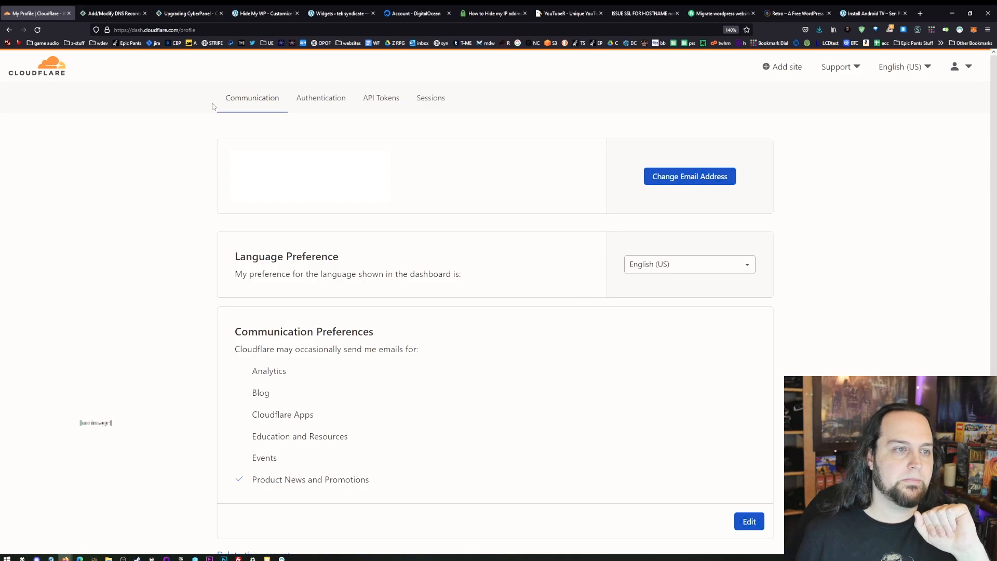
{"action": "left_click", "coordinate": [374, 97]}
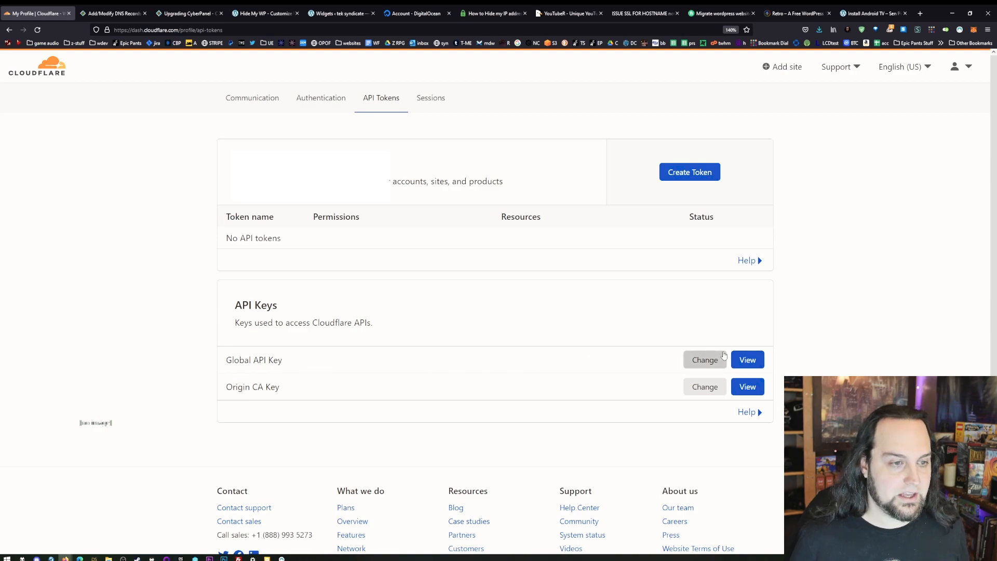
- Return to CyberPanel and choose scienceandsorcery.org in the CloudFlare DNS manager to review its records
{"action": "key", "text": "ctrl+Tab"}
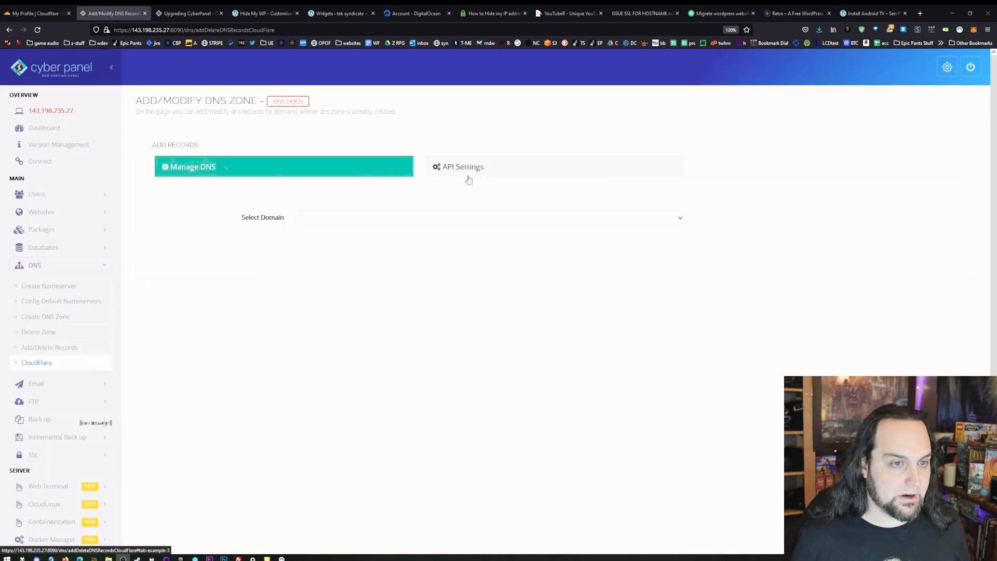
{"action": "left_click", "coordinate": [348, 218]}
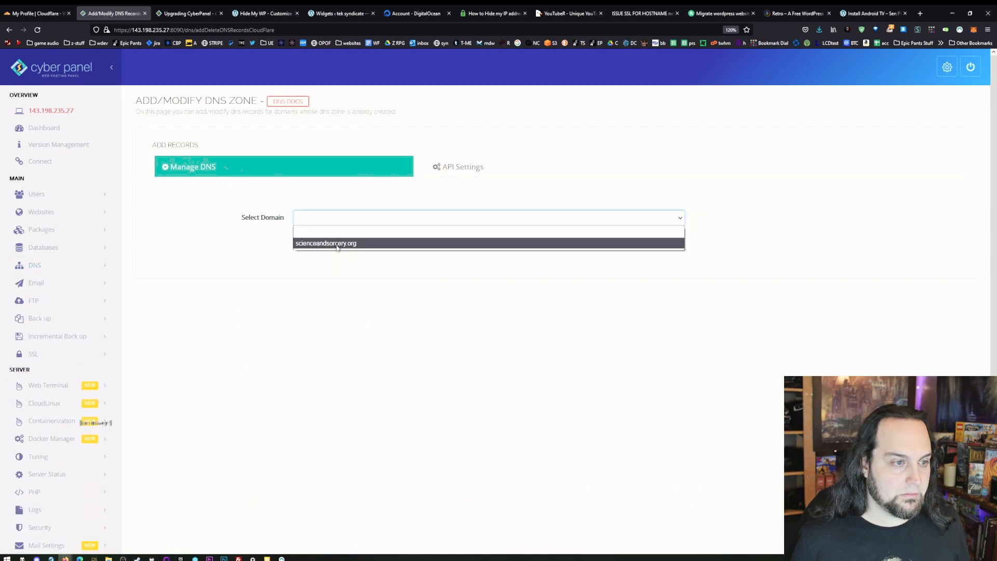
{"action": "left_click", "coordinate": [336, 244]}
{"action": "scroll", "coordinate": [352, 338], "scroll_direction": "down", "scroll_amount": 1}
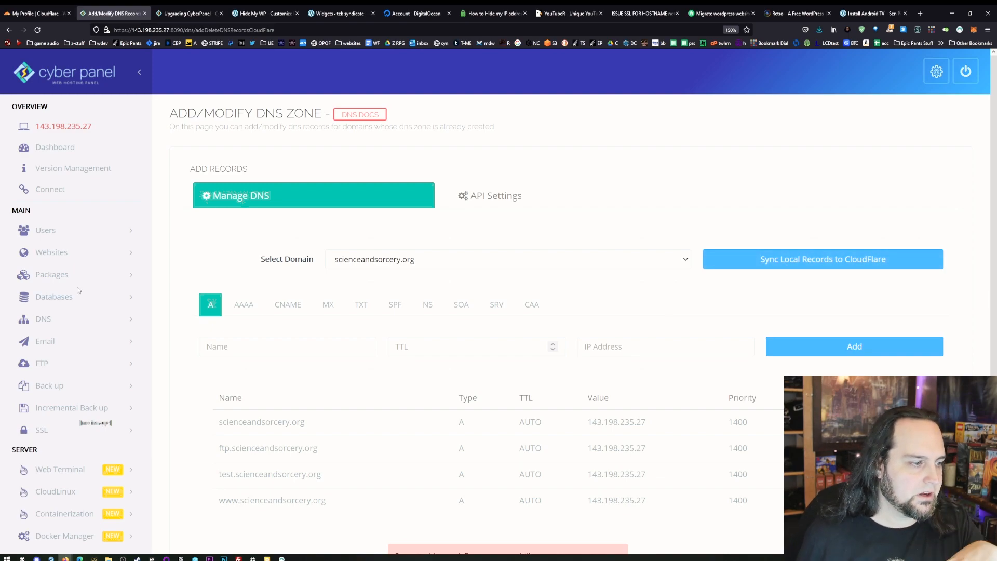
- Open the email account creation form, choose test.scienceandsorcery.org as the website, and examine the user name and password fields
{"action": "left_click", "coordinate": [76, 343]}
{"action": "scroll", "coordinate": [82, 346], "scroll_direction": "down", "scroll_amount": 2}
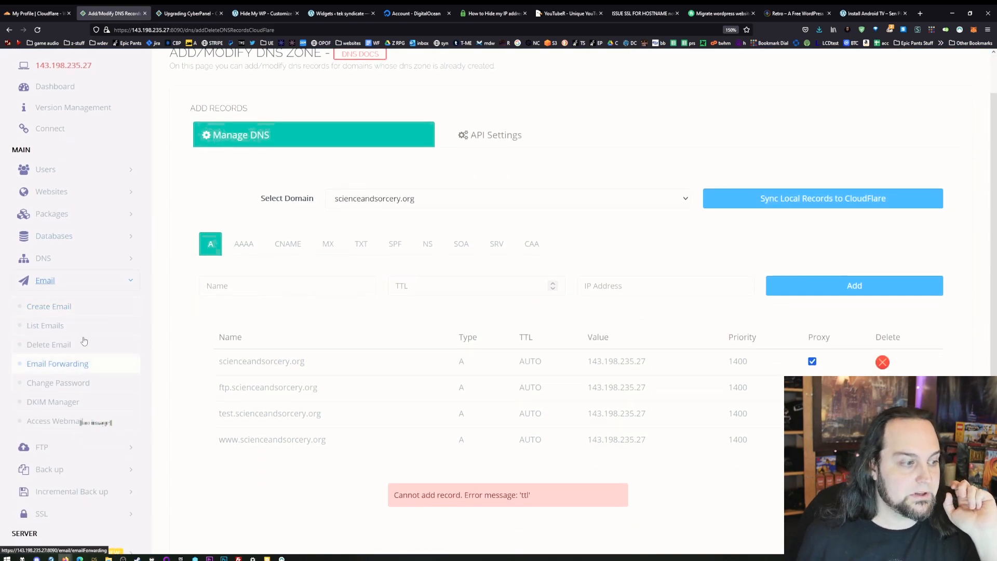
{"action": "left_click", "coordinate": [77, 311]}
{"action": "left_click", "coordinate": [457, 212]}
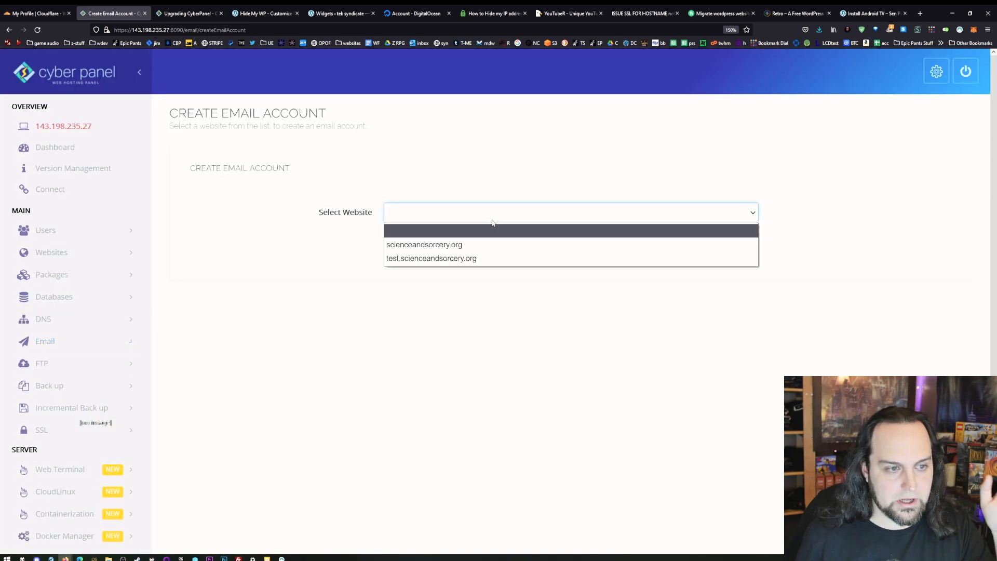
{"action": "left_click", "coordinate": [494, 245]}
{"action": "left_click", "coordinate": [488, 215]}
{"action": "left_click", "coordinate": [410, 243]}
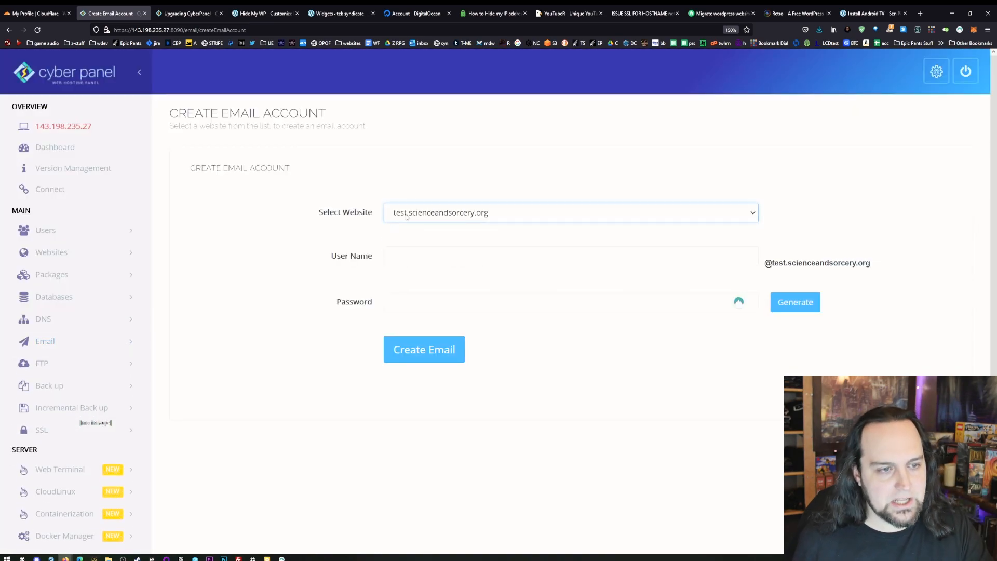
{"action": "left_click", "coordinate": [428, 256]}
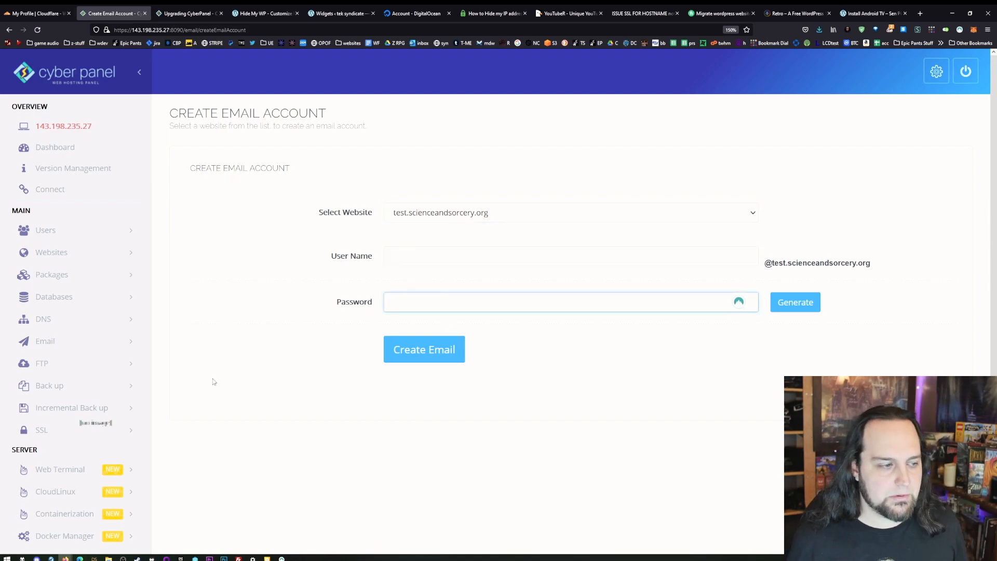
- Open the FTP account creation form and choose scienceandsorcery.org to see the account fields
{"action": "scroll", "coordinate": [147, 383], "scroll_direction": "down", "scroll_amount": 3}
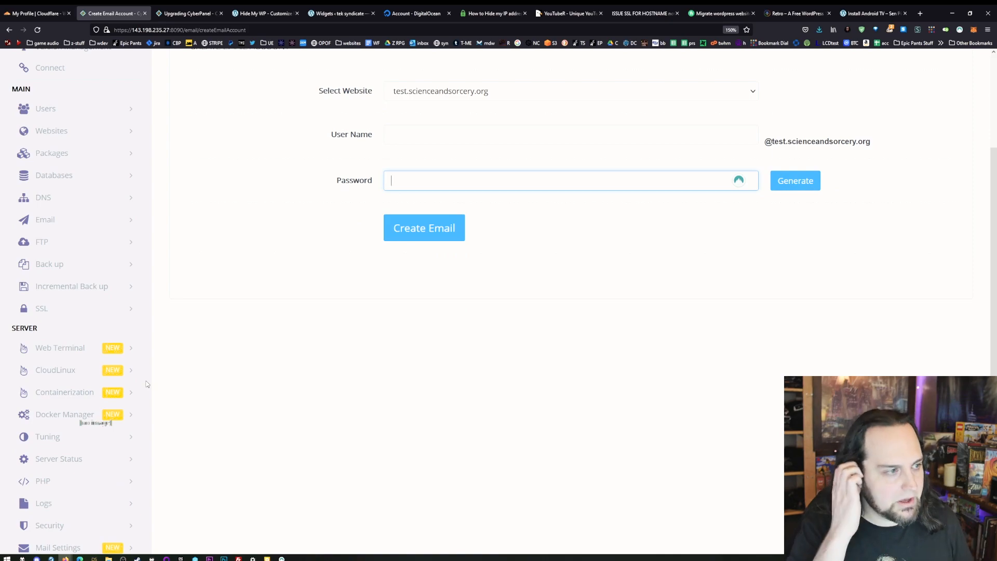
{"action": "left_click", "coordinate": [61, 248]}
{"action": "left_click", "coordinate": [78, 272]}
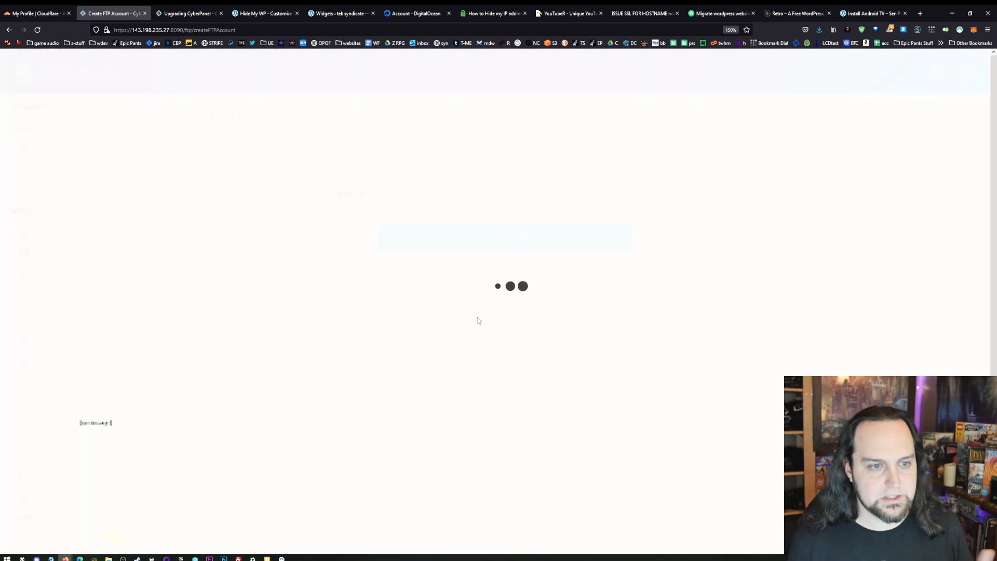
{"action": "left_click", "coordinate": [443, 193]}
{"action": "left_click", "coordinate": [421, 241]}
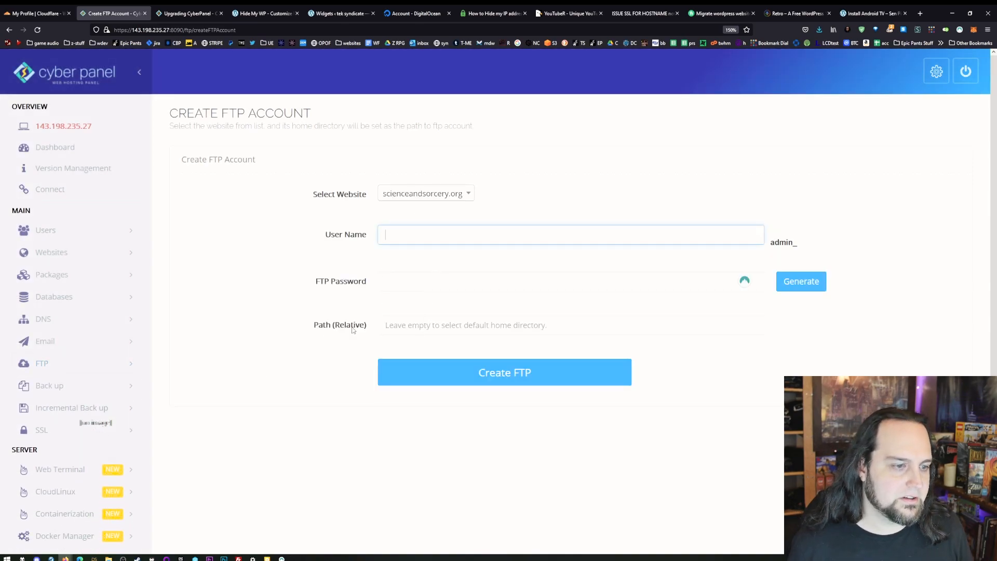
- Look through the backup features, viewing the backup destination setup and the remote backups form
{"action": "scroll", "coordinate": [312, 335], "scroll_direction": "down", "scroll_amount": 2}
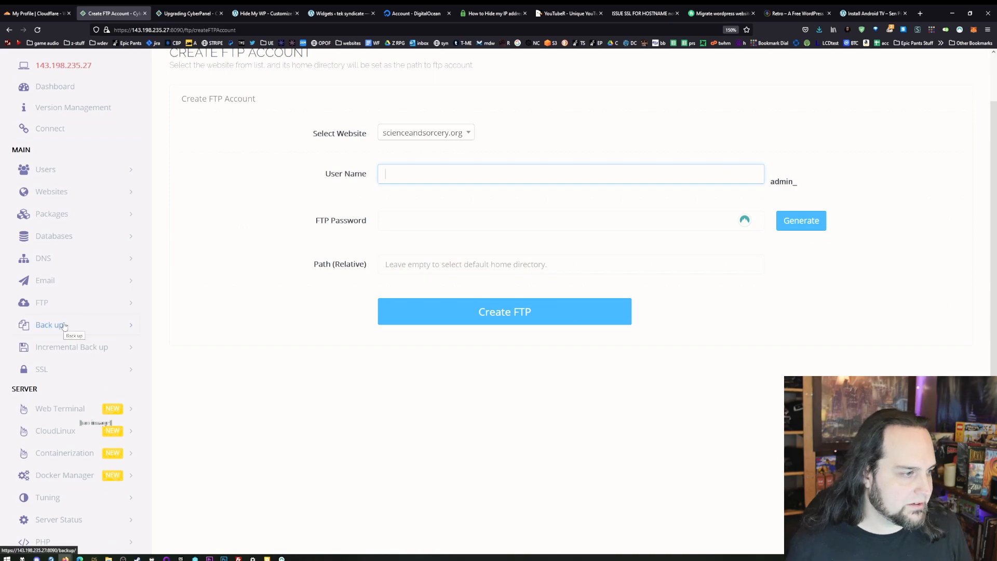
{"action": "left_click", "coordinate": [67, 332]}
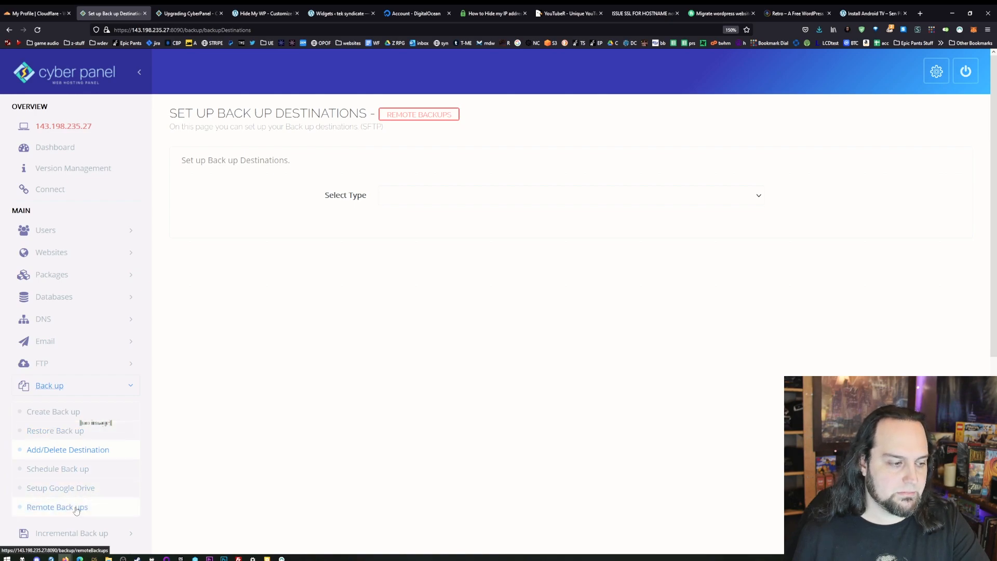
{"action": "scroll", "coordinate": [75, 504], "scroll_direction": "down", "scroll_amount": 2}
{"action": "left_click", "coordinate": [56, 384]}
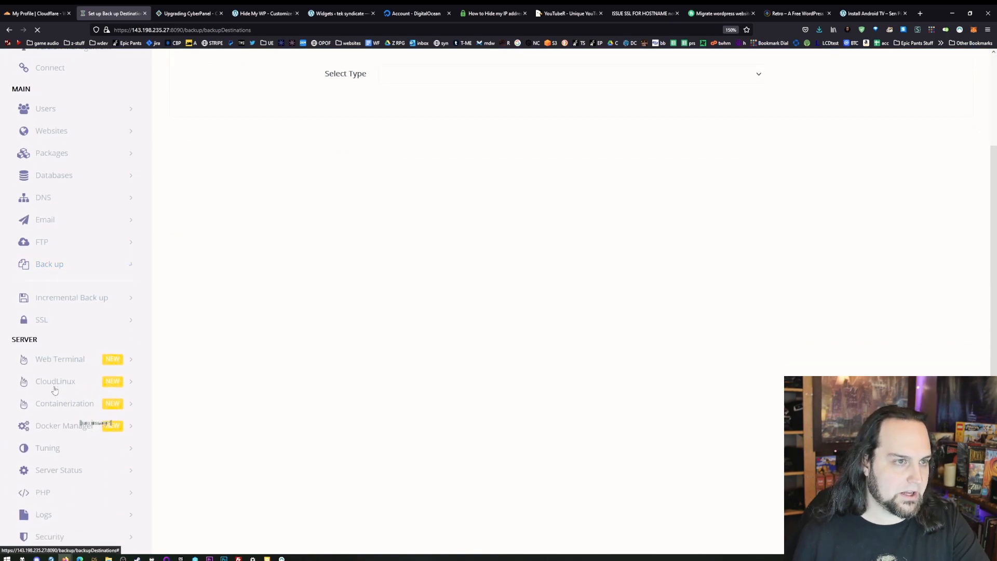
{"action": "left_click", "coordinate": [456, 195]}
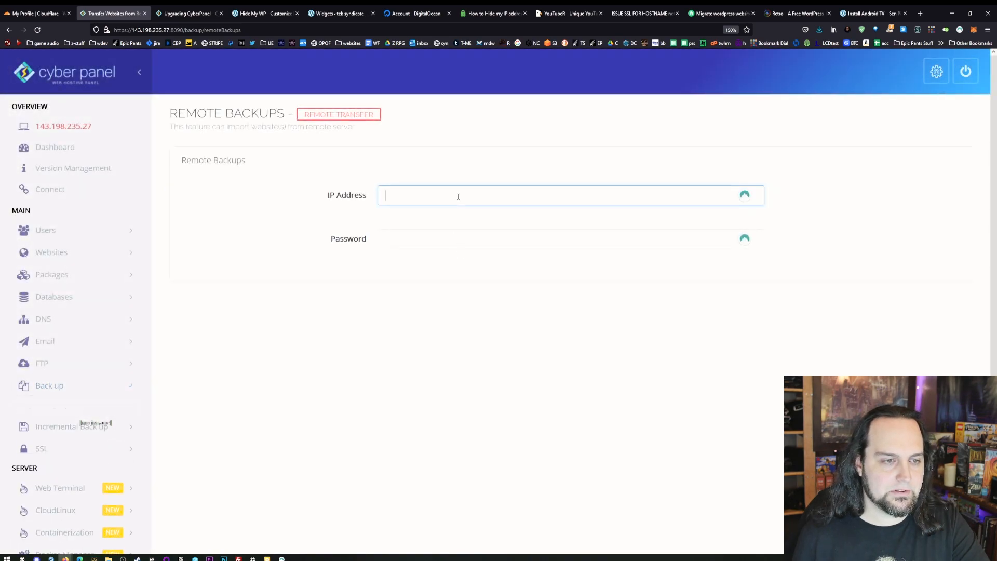
- Open the incremental backup destinations setup and choose the AWS type to examine its access key fields
{"action": "scroll", "coordinate": [279, 285], "scroll_direction": "down", "scroll_amount": 3}
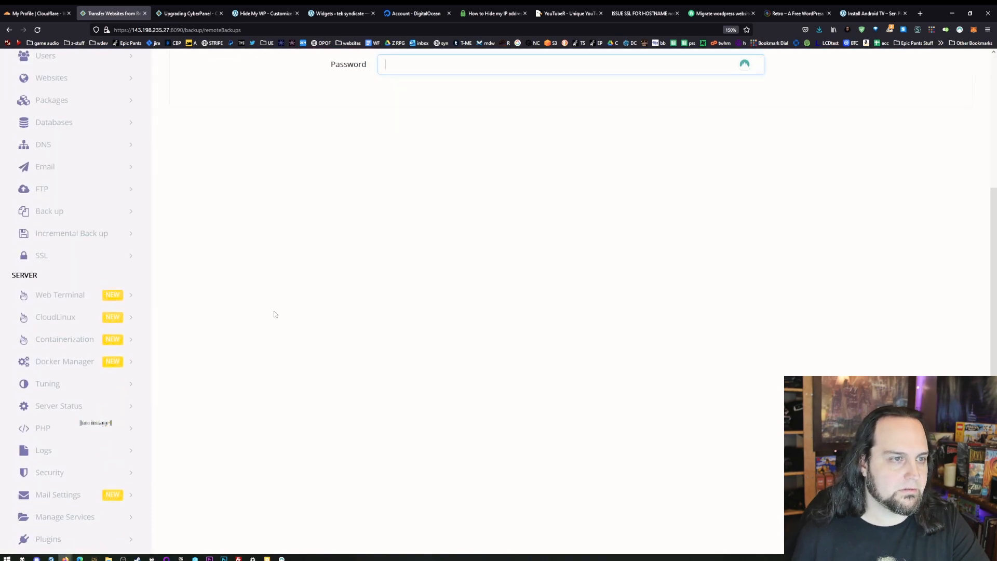
{"action": "left_click", "coordinate": [79, 235]}
{"action": "left_click", "coordinate": [58, 285]}
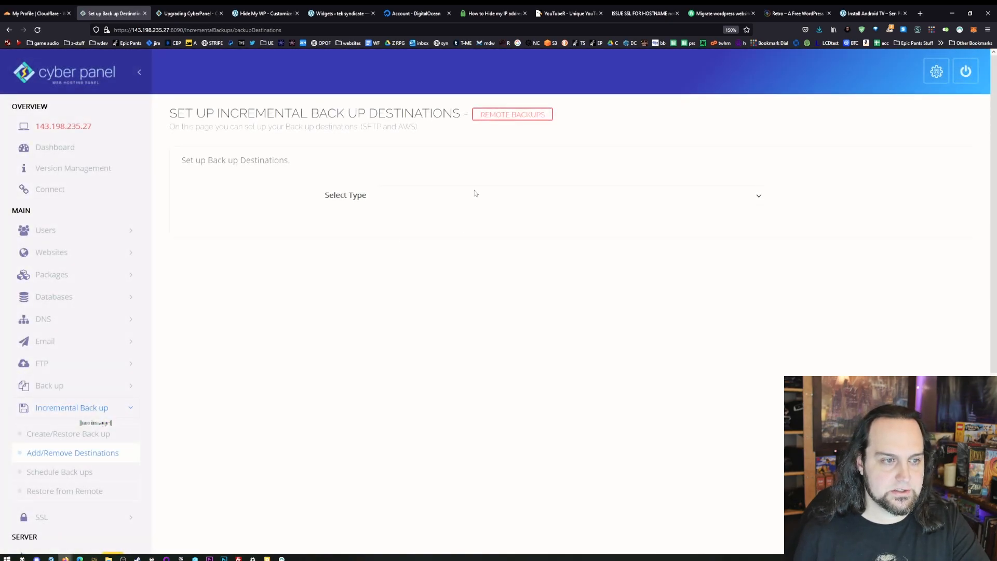
{"action": "left_click", "coordinate": [474, 193]}
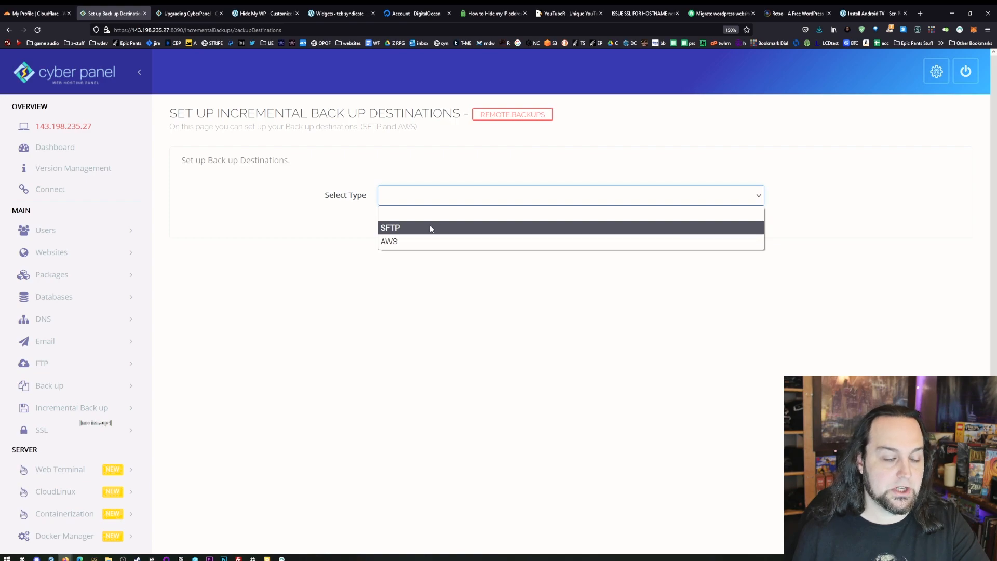
{"action": "left_click", "coordinate": [421, 239]}
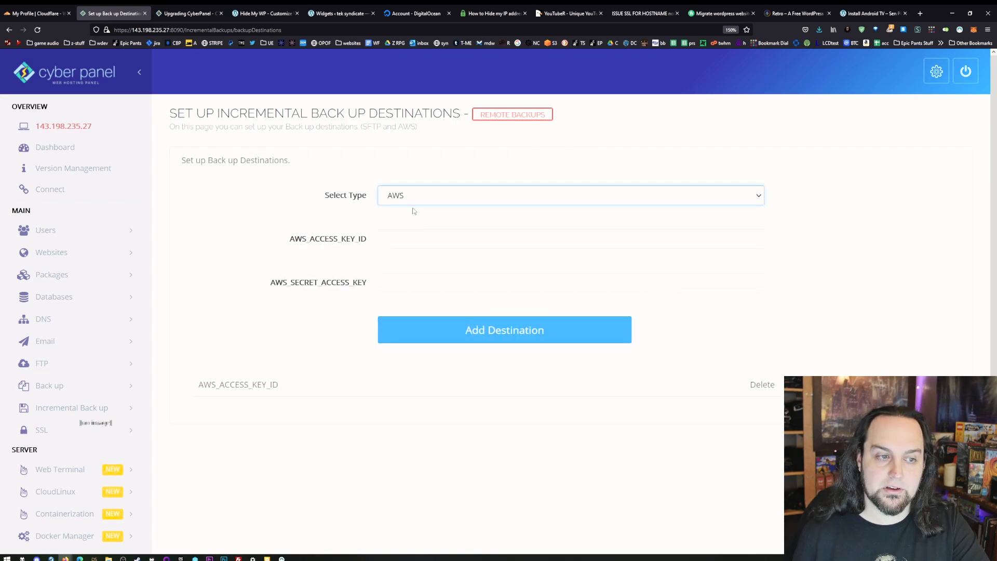
{"action": "left_click", "coordinate": [389, 240]}
{"action": "left_click", "coordinate": [413, 287]}
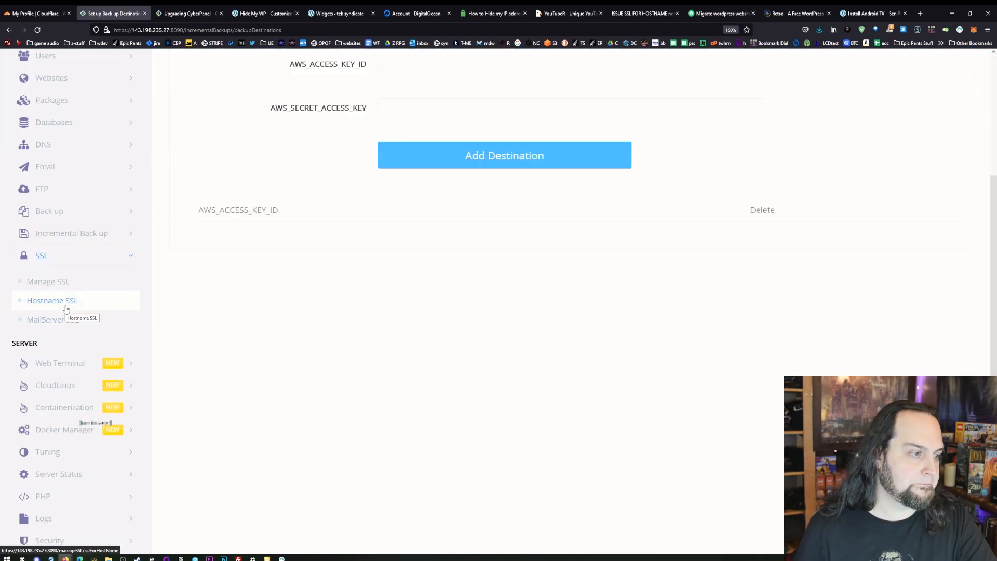
- Issue a hostname SSL certificate for test.scienceandsorcery.org
{"action": "left_click", "coordinate": [66, 309]}
{"action": "left_click", "coordinate": [425, 213]}
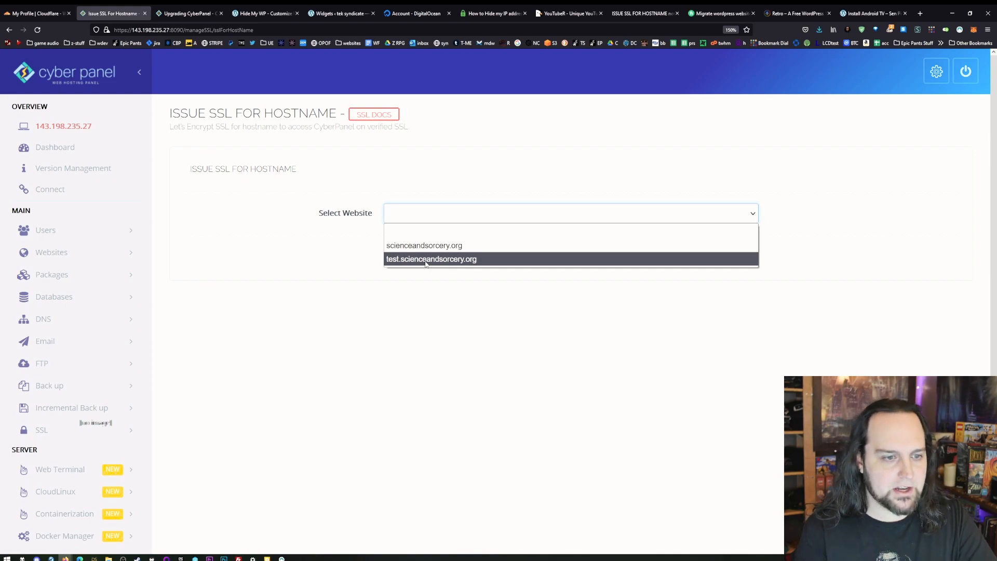
{"action": "left_click", "coordinate": [425, 259]}
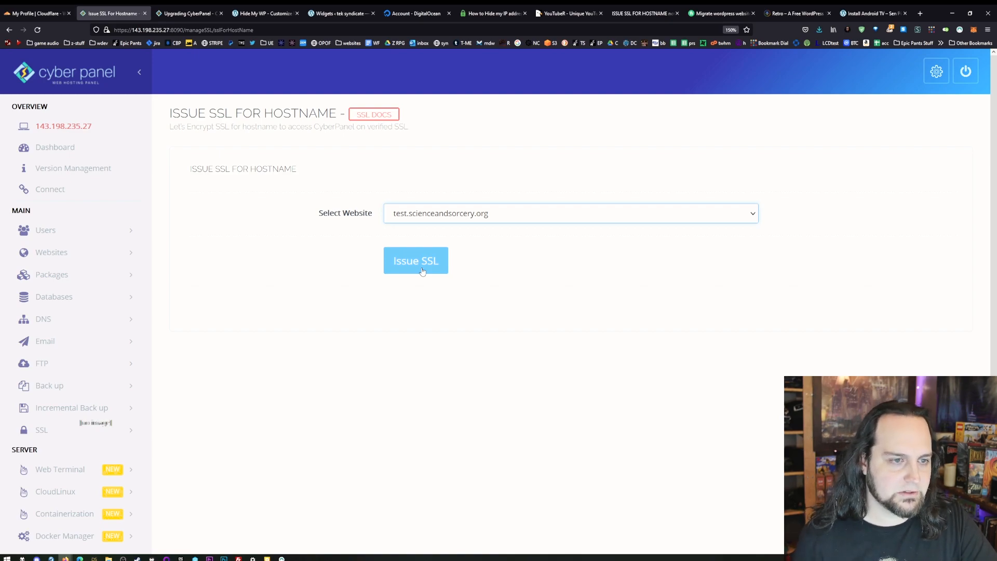
{"action": "left_click", "coordinate": [423, 271]}
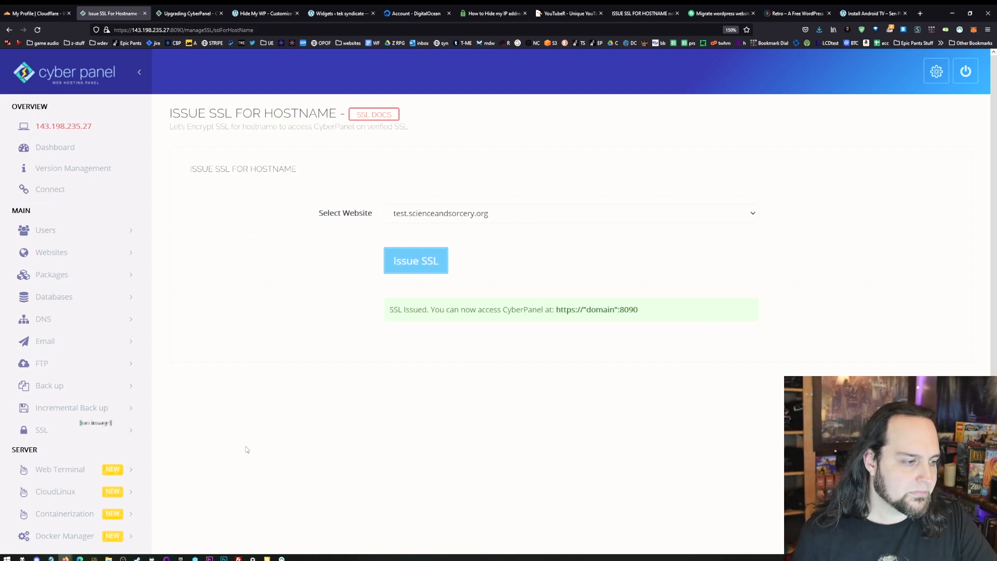
{"action": "scroll", "coordinate": [218, 352], "scroll_direction": "down", "scroll_amount": 2}
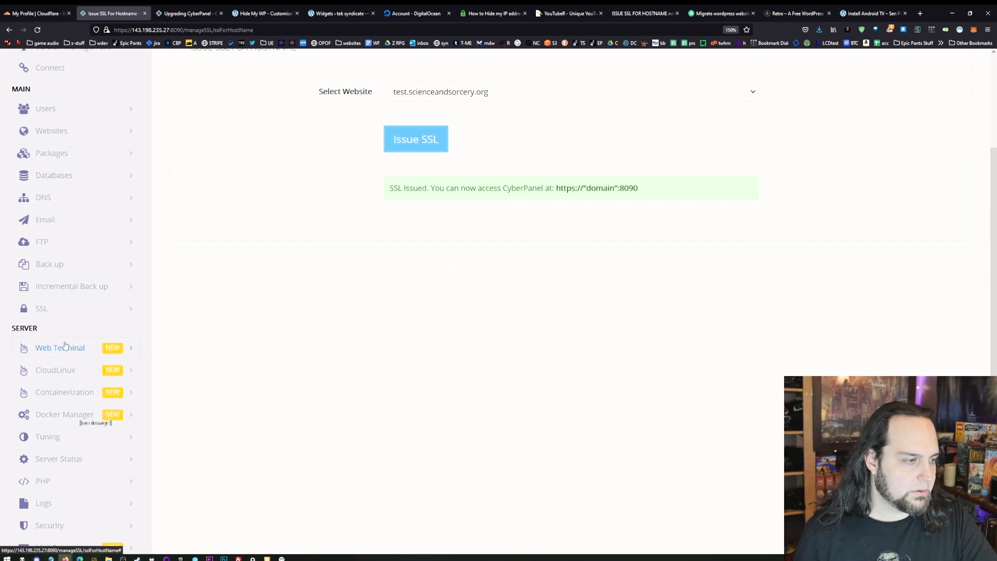
- Look through the server features, expanding Docker Manager to view its image and container options
{"action": "scroll", "coordinate": [73, 346], "scroll_direction": "down", "scroll_amount": 1}
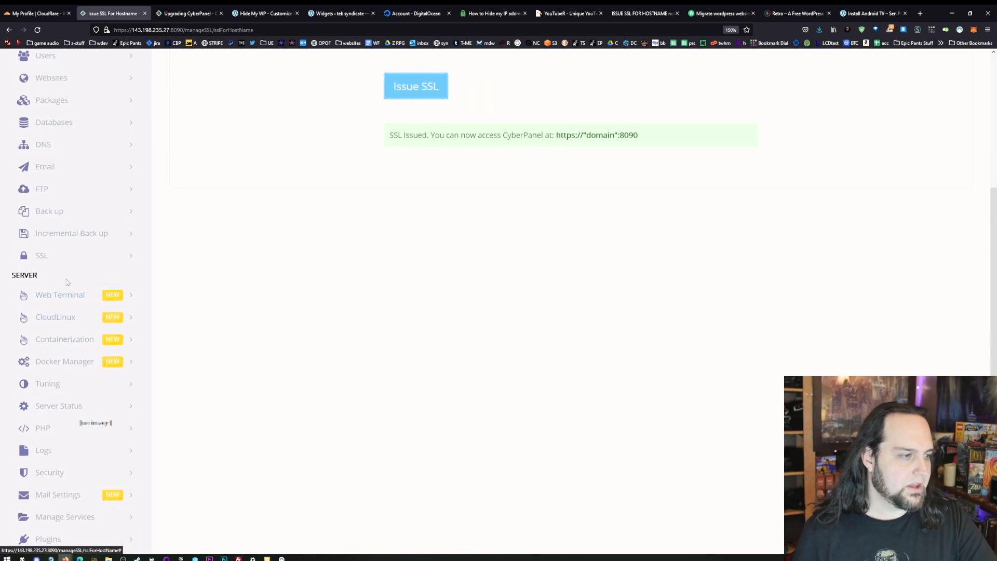
{"action": "left_click", "coordinate": [74, 362]}
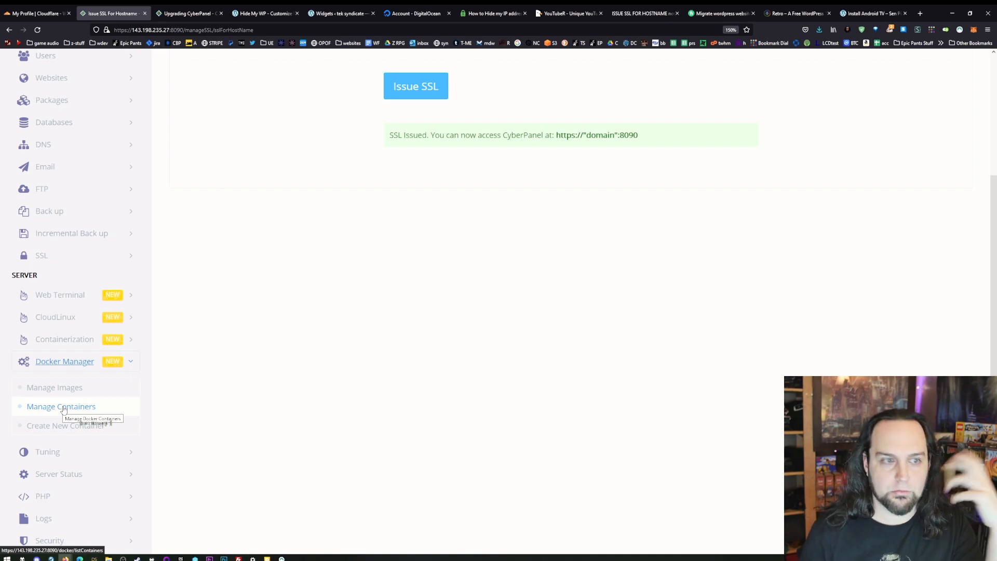
{"action": "scroll", "coordinate": [61, 405], "scroll_direction": "down", "scroll_amount": 2}
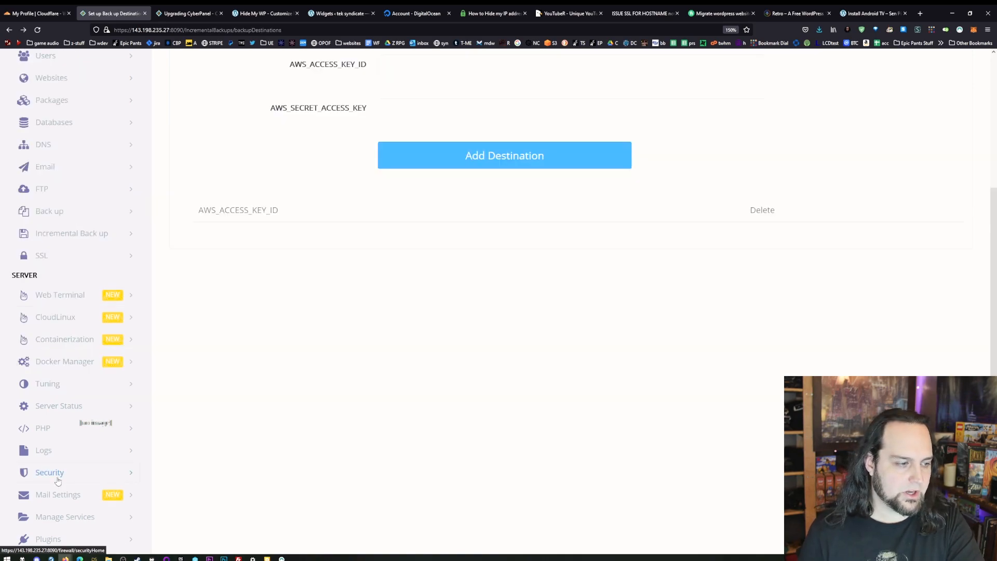
- Examine the Security options, including the firewall, SSH and ModSecurity entries, and check the Plugins section
{"action": "left_click", "coordinate": [60, 478]}
{"action": "scroll", "coordinate": [60, 477], "scroll_direction": "down", "scroll_amount": 3}
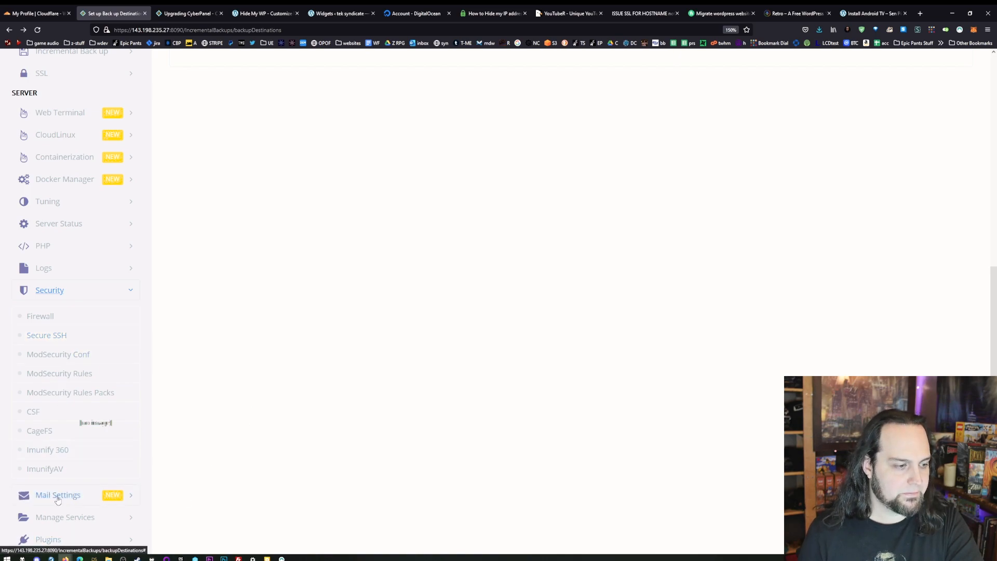
{"action": "left_click", "coordinate": [83, 541]}
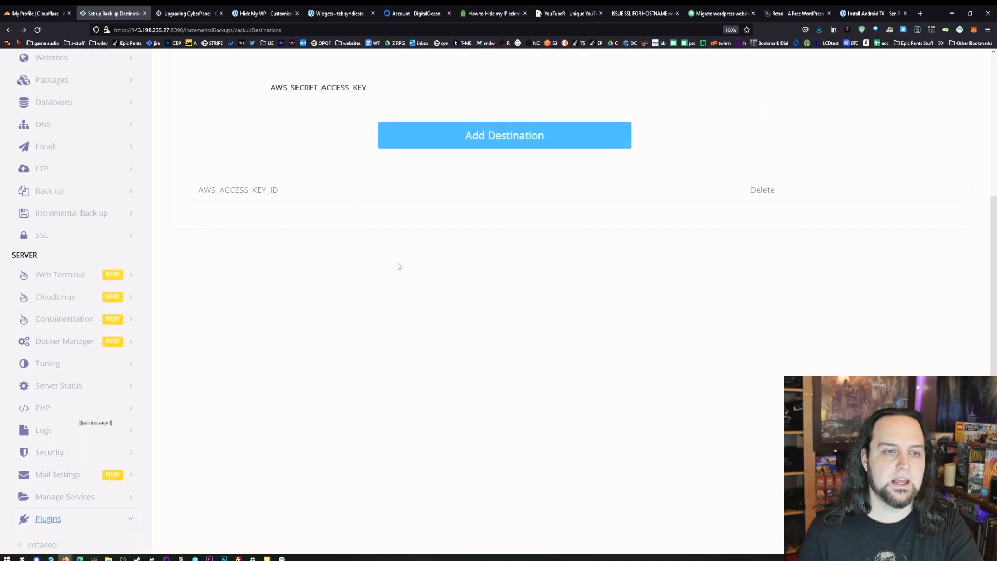
{"action": "scroll", "coordinate": [320, 335], "scroll_direction": "up", "scroll_amount": 4}
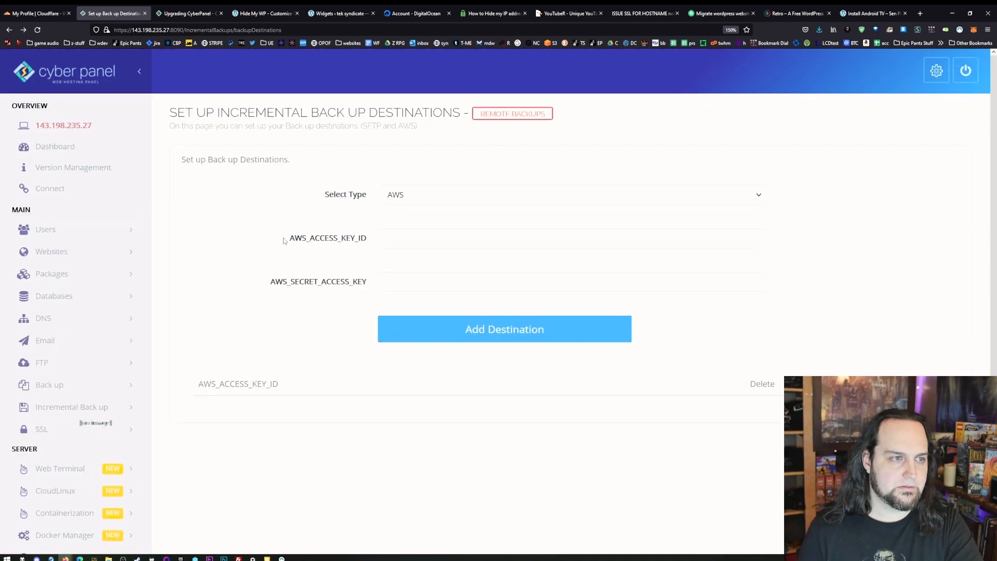
{"action": "scroll", "coordinate": [283, 235], "scroll_direction": "down", "scroll_amount": 4}
{"action": "left_click", "coordinate": [46, 512]}
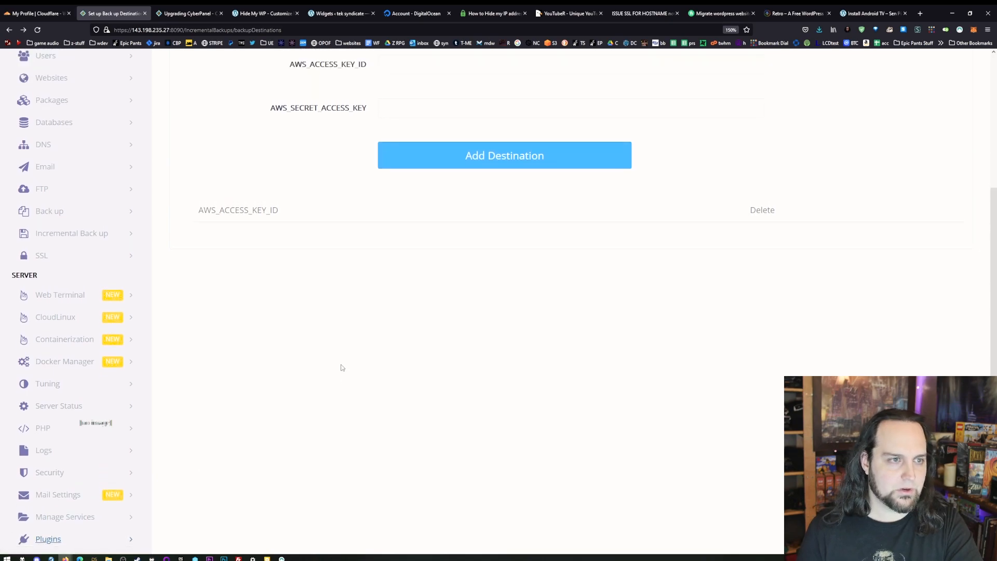
{"action": "scroll", "coordinate": [380, 395], "scroll_direction": "up", "scroll_amount": 3}
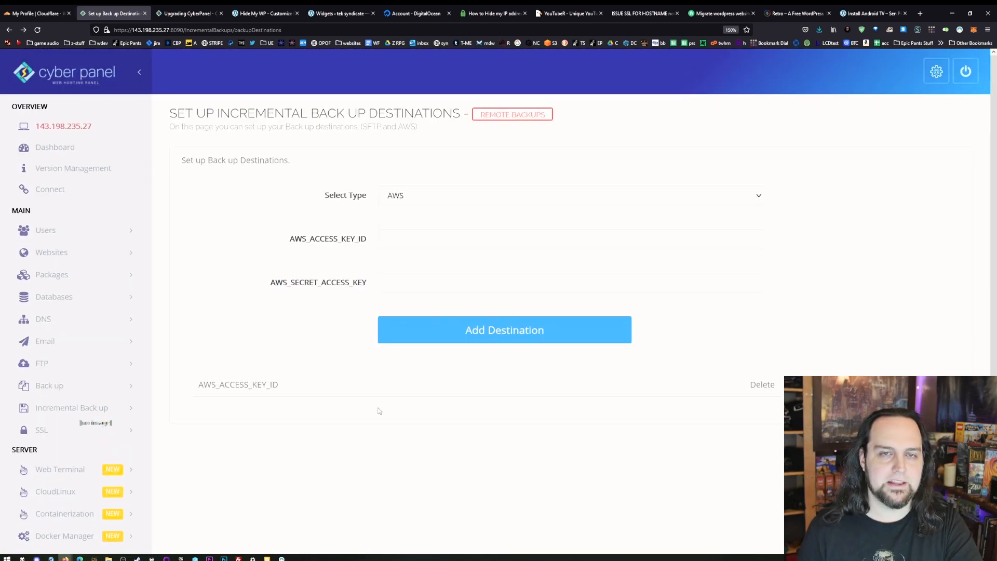
{"action": "scroll", "coordinate": [379, 411], "scroll_direction": "down", "scroll_amount": 3}
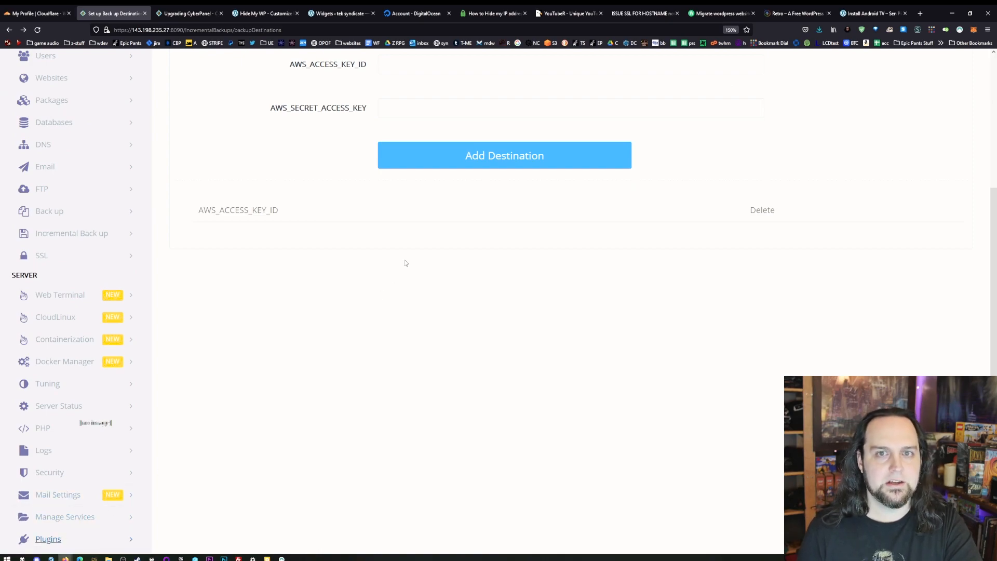
{"action": "scroll", "coordinate": [382, 430], "scroll_direction": "up", "scroll_amount": 3}
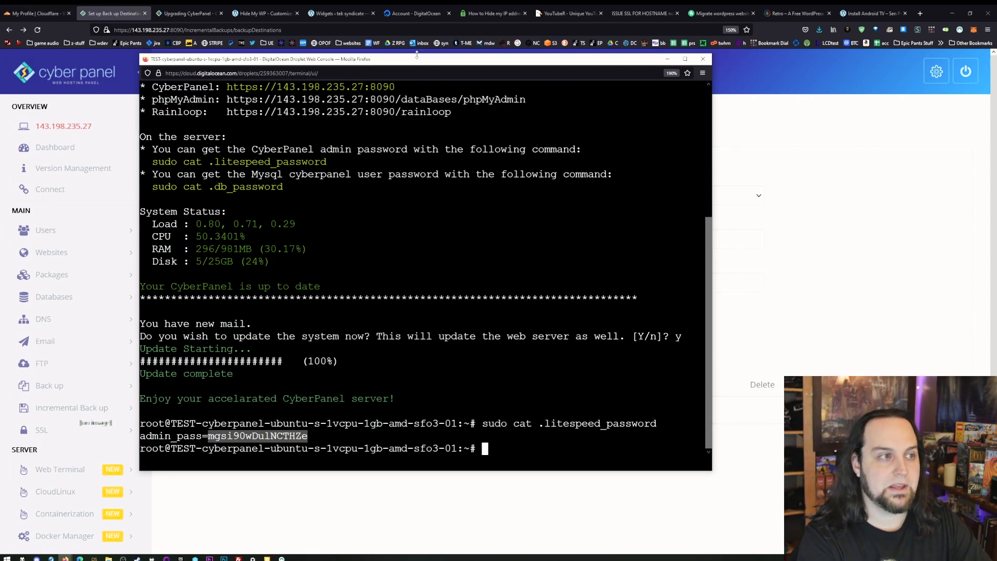
- Move the droplet console aside and find the latest-version upgrade command in the Upgrading CyberPanel documentation
{"action": "left_click_drag", "start_coordinate": [461, 60], "coordinate": [996, 171]}
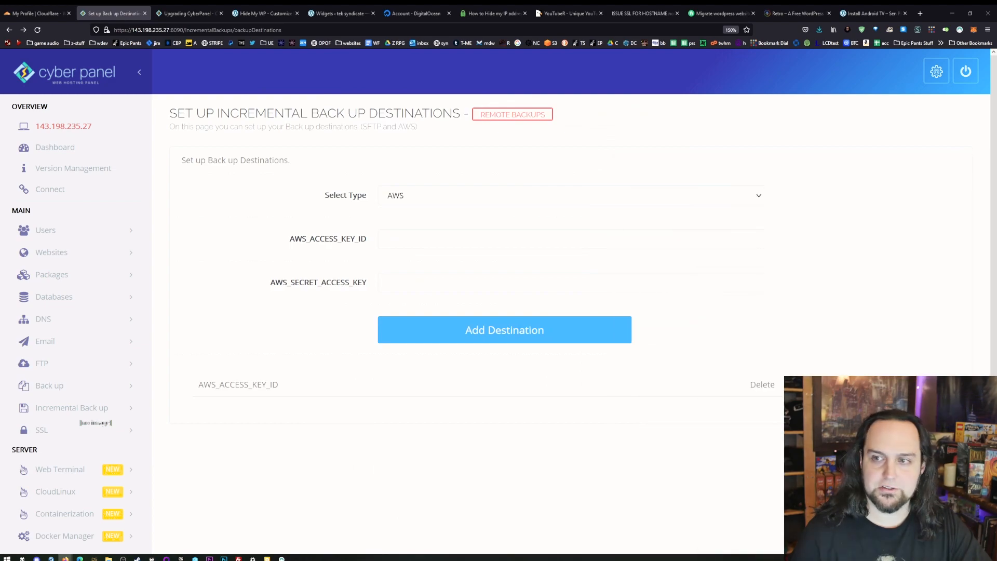
{"action": "left_click", "coordinate": [187, 13]}
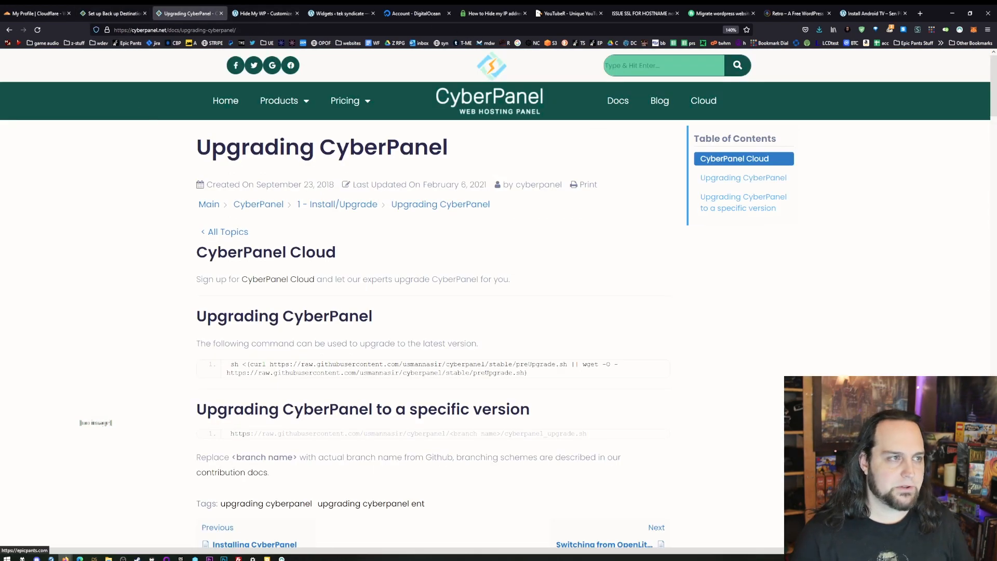
{"action": "mouse_move", "coordinate": [311, 373]}
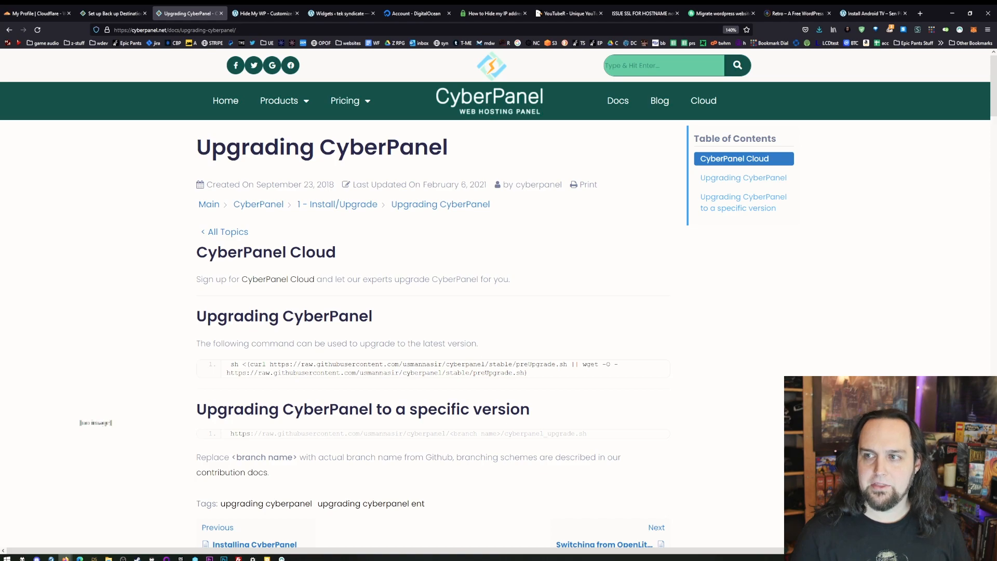
- Run the documented preUpgrade.sh command in the DigitalOcean droplet console and continue with the latest CyberPanel version
{"action": "left_click_drag", "start_coordinate": [996, 233], "coordinate": [188, 44]}
{"action": "right_click", "coordinate": [496, 430]}
{"action": "left_click", "coordinate": [519, 299]}
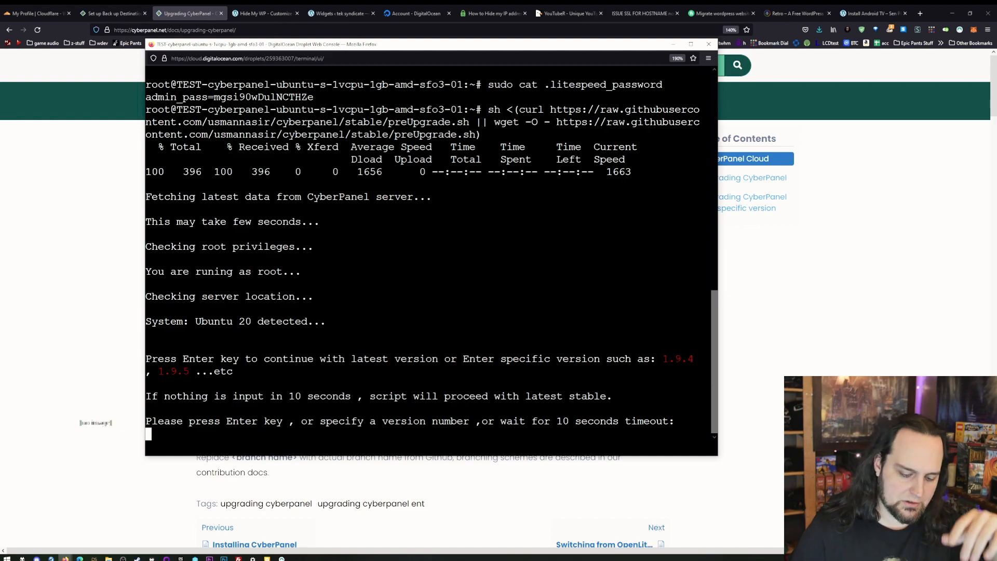
{"action": "key", "text": "Return"}
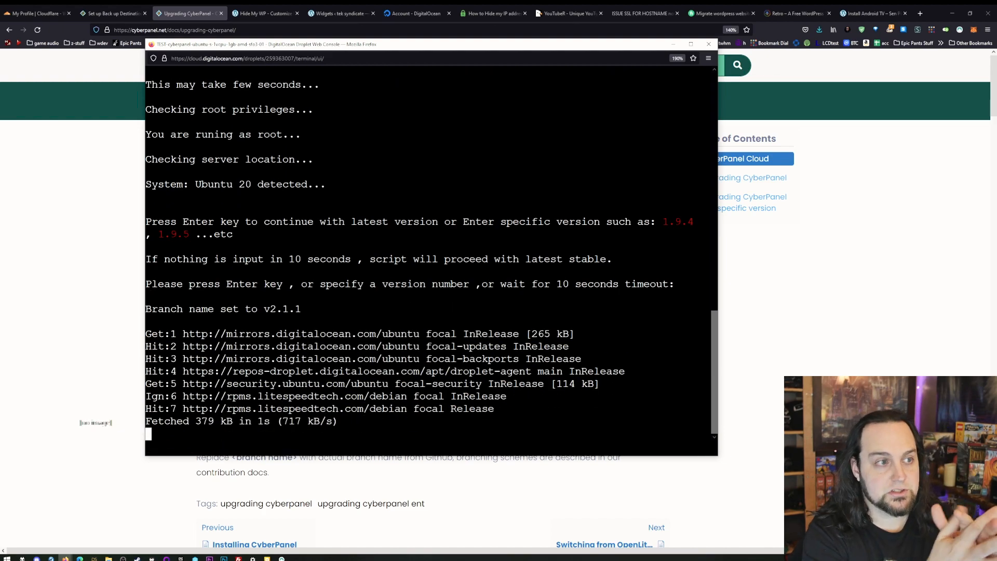